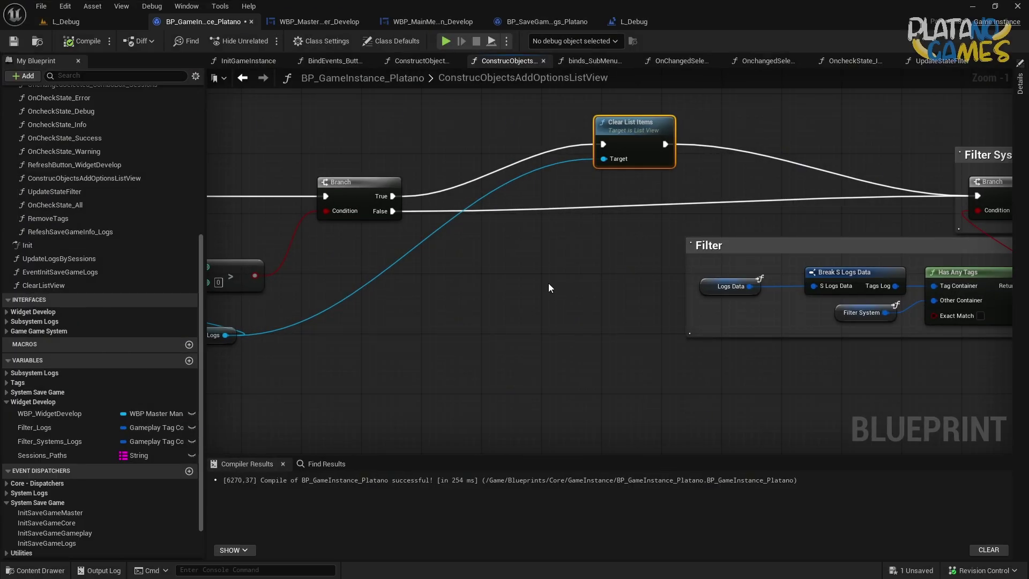
Save BP_GameInstance_Platano and shift the Clear List Items node left.
left_click(13, 41)
right_click_drag(533, 278, 670, 278)
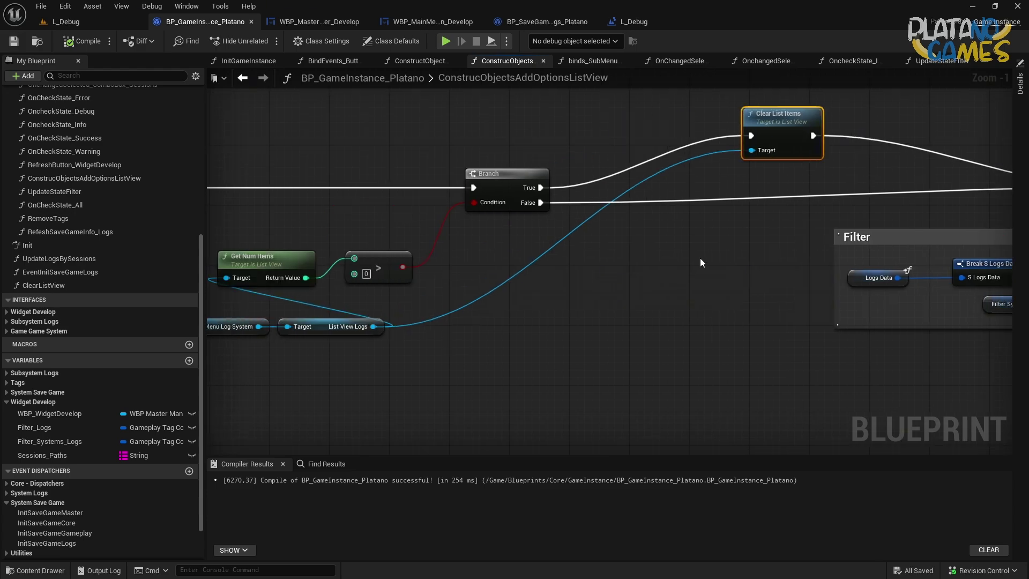
right_click_drag(670, 277, 852, 258)
scroll(869, 219, "down", 1)
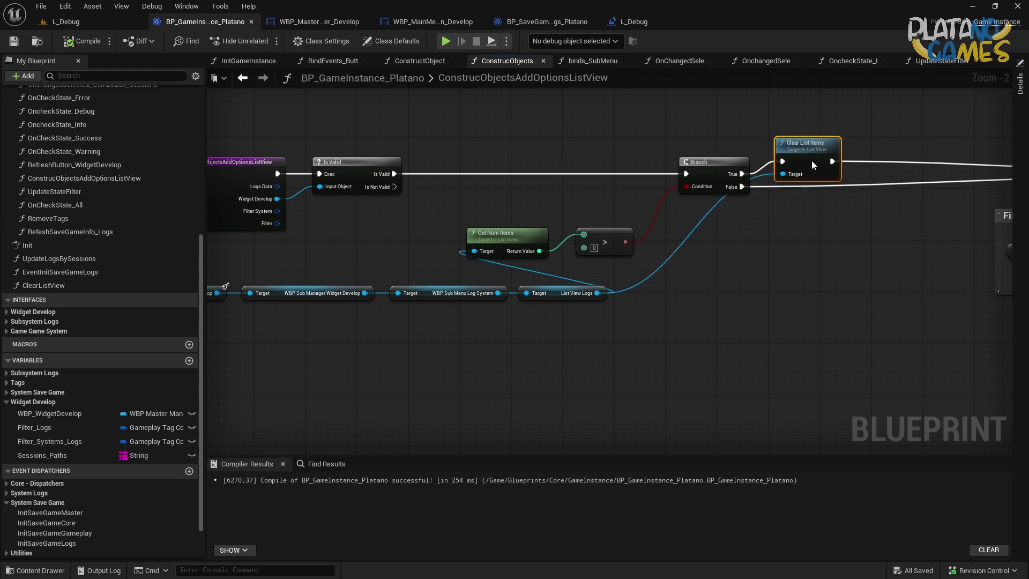
left_click_drag(951, 131, 821, 166)
scroll(800, 204, "down", 3)
Move the Branch, Get Num Items and Clear List Items nodes together left and down.
left_click_drag(906, 232, 654, 120)
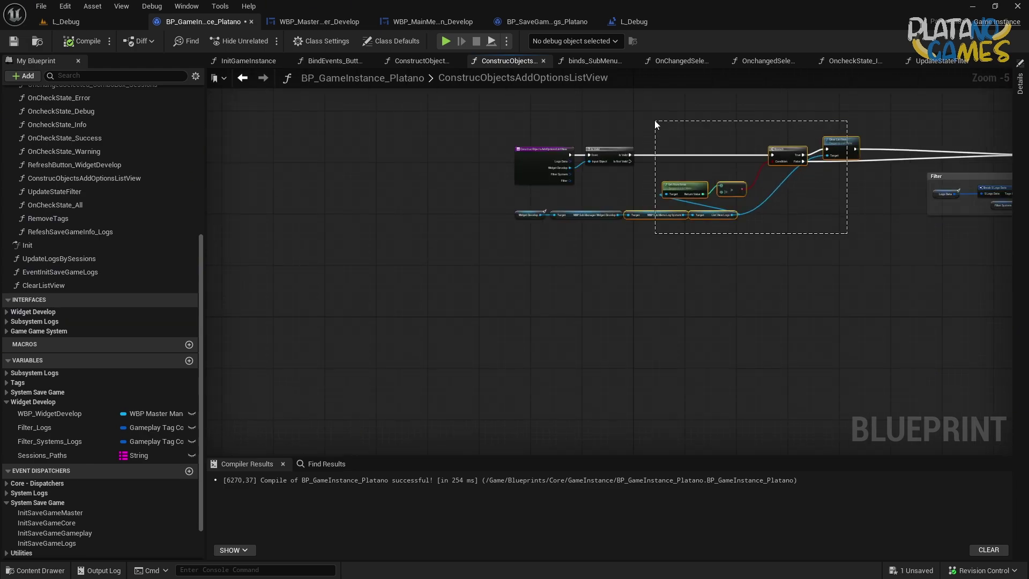
left_click(571, 215, "shift")
left_click_drag(684, 187, 619, 245)
scroll(697, 236, "up", 2)
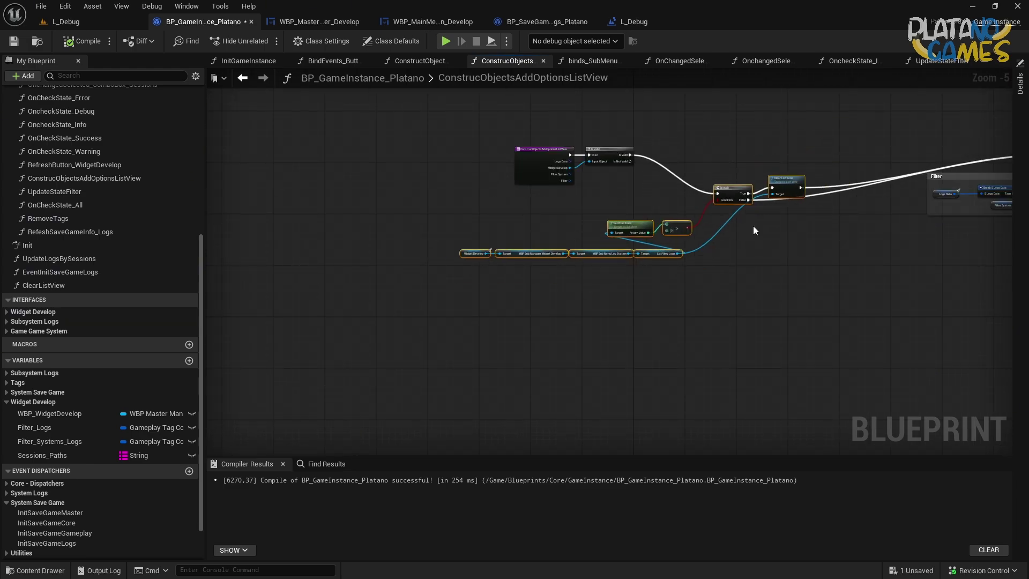
scroll(754, 226, "up", 1)
Collapse the selected list-clearing nodes into a new function and inspect its graph.
right_click(786, 196)
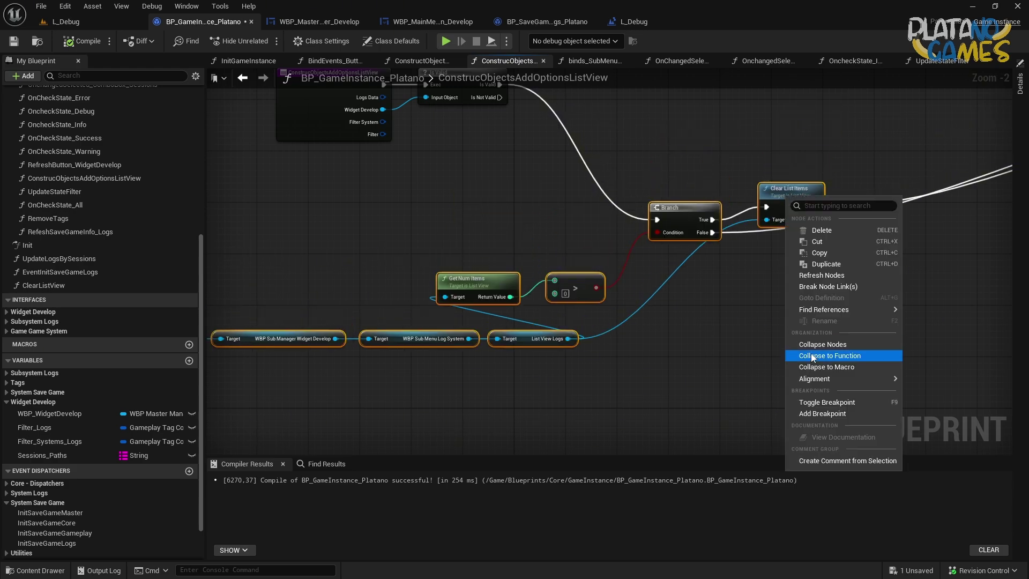
left_click(812, 353)
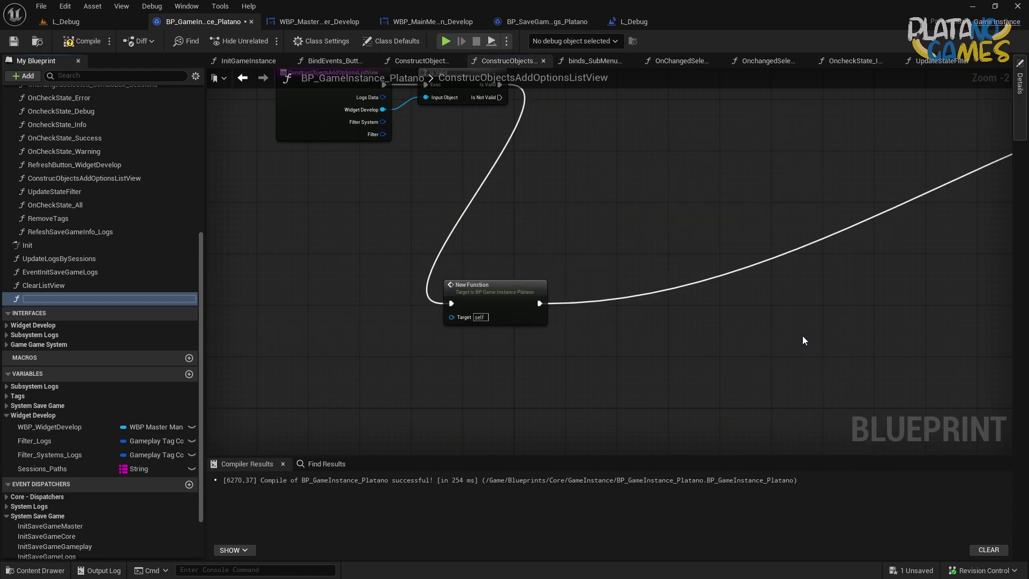
double_click(40, 286)
left_click(242, 78)
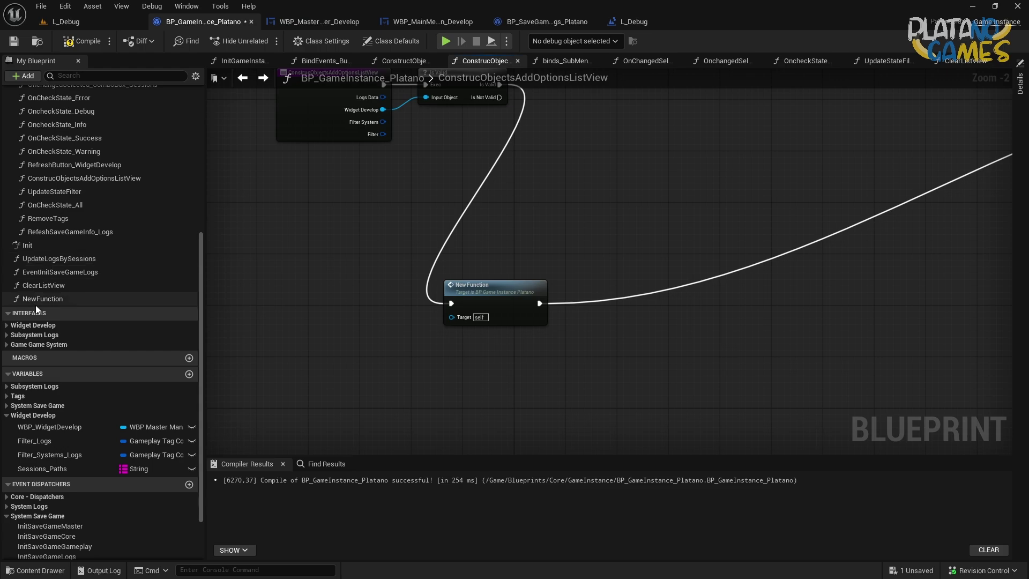
Delete the NewFunction function and the leftover collapsed call node.
left_click(36, 302)
key("Delete")
left_click(579, 316)
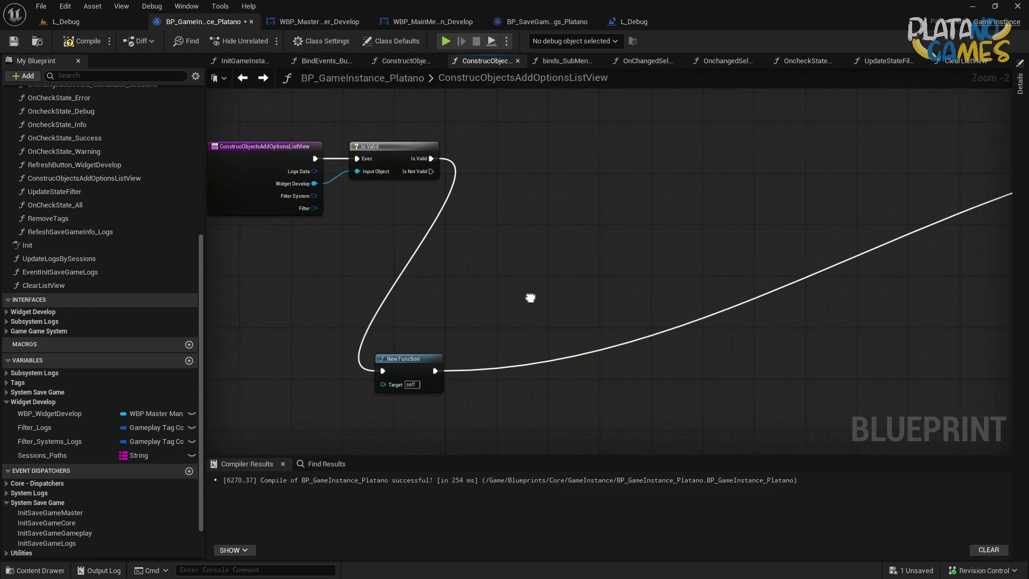
left_click(348, 418)
key("Delete")
Add a Clear List View call and move the entry and Is Valid nodes right.
left_click(45, 296)
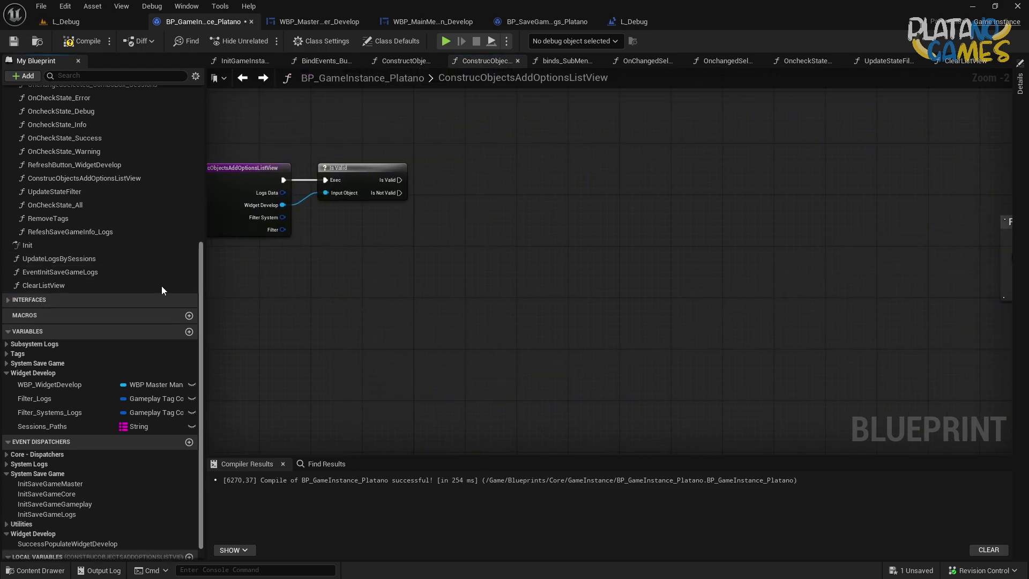
mouse_move(162, 286)
left_mouse_down()
mouse_move(391, 273)
mouse_move(523, 251)
left_mouse_up()
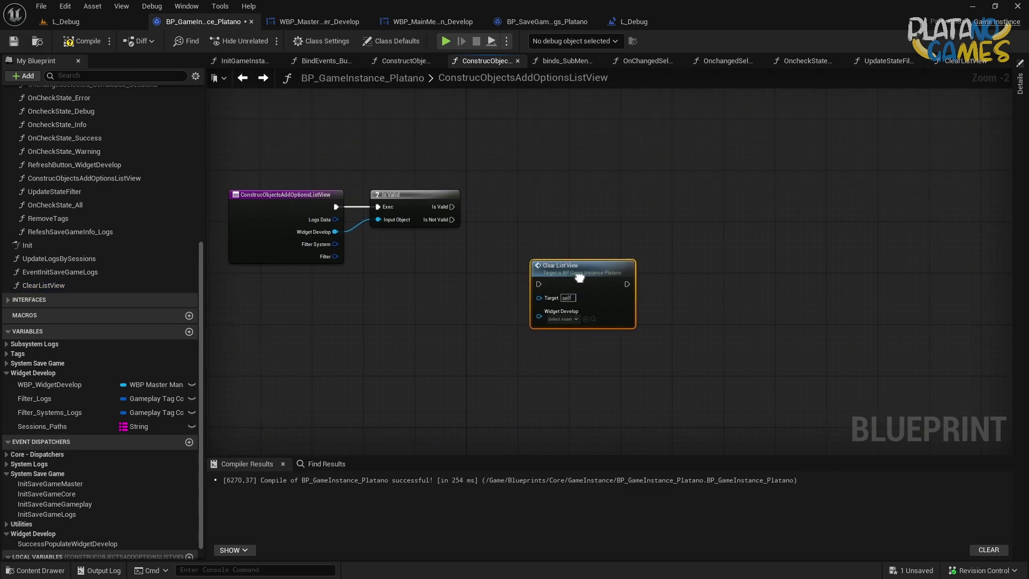
scroll(482, 279, "down", 2)
left_click_drag(305, 205, 495, 288)
left_click_drag(453, 238, 776, 250)
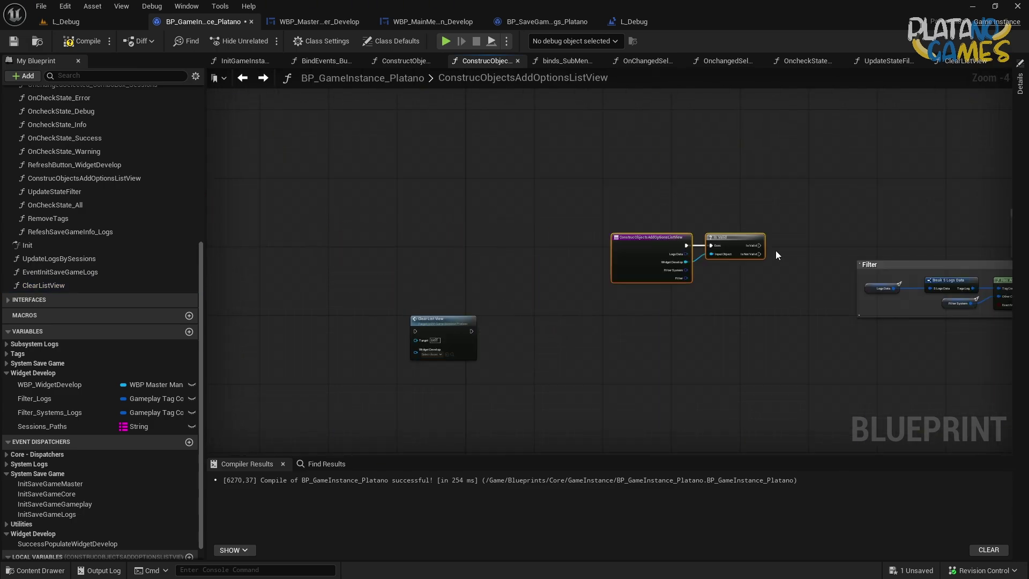
scroll(568, 230, "up", 2)
Wire Is Valid toward the Filter System Branch and delete the Clear List View node.
left_click_drag(538, 223, 822, 223)
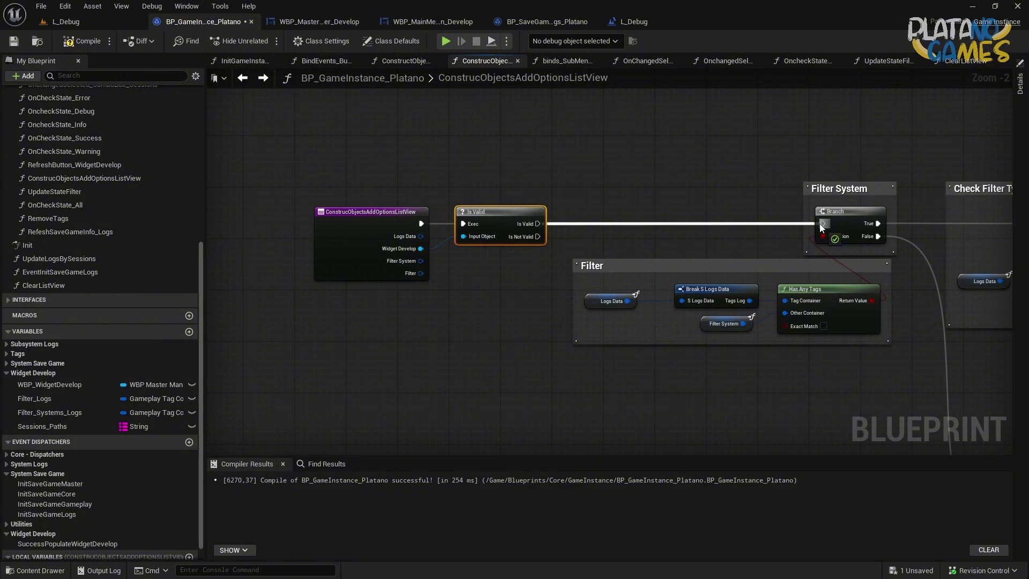
right_click_drag(422, 313, 426, 335)
left_click(429, 335)
key("Delete")
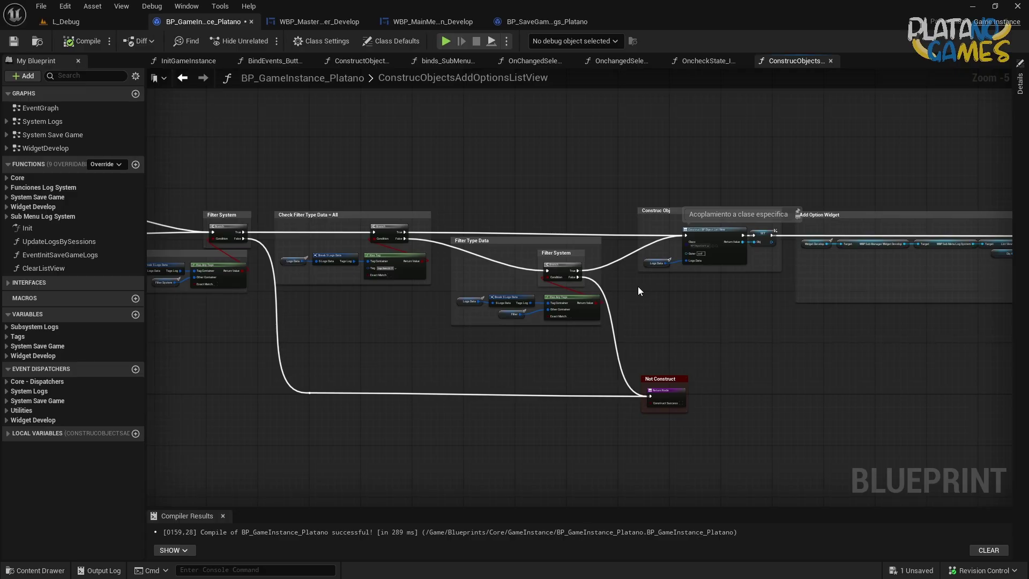
right_click_drag(638, 286, 462, 308)
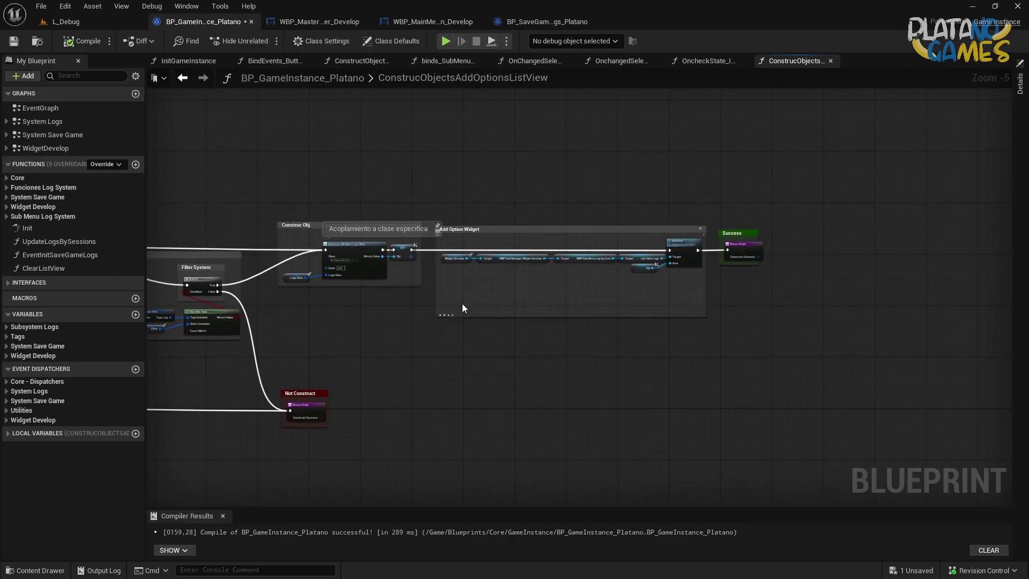
Move the Add Option Widget comment up and the Success comment beside the SET node.
scroll(464, 302, "up", 3)
left_click_drag(812, 401, 302, 159)
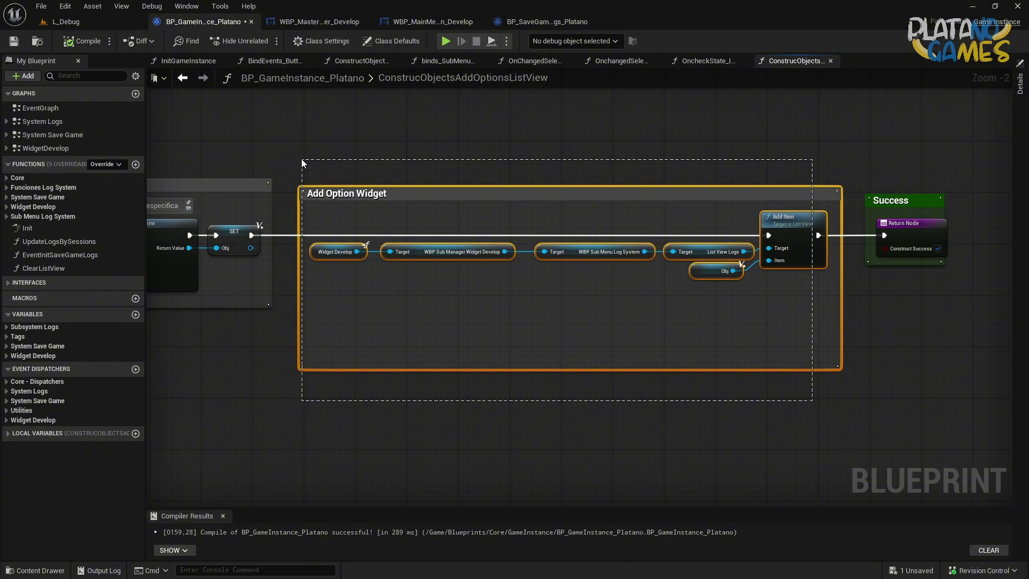
left_click(761, 286)
left_click(815, 244)
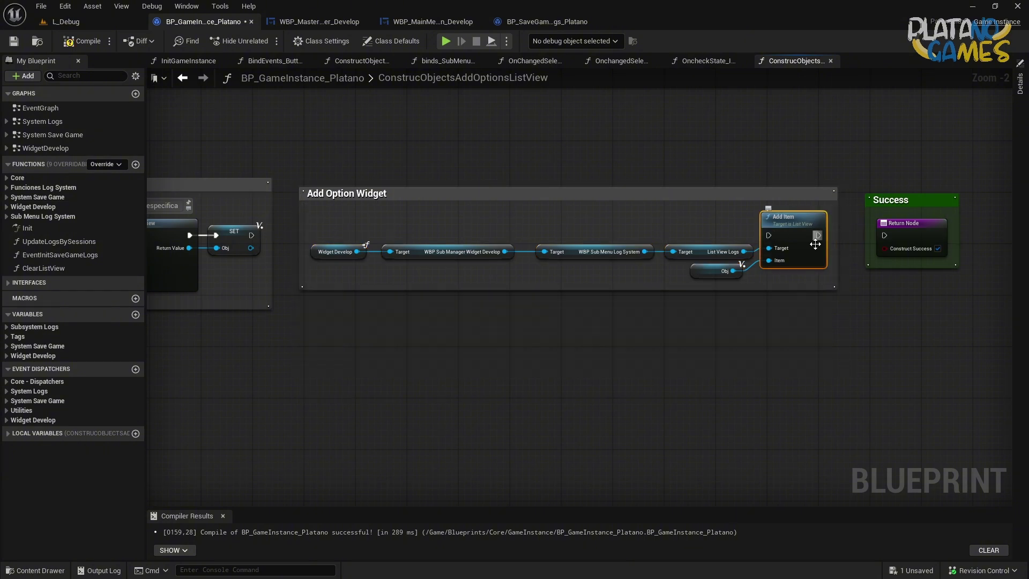
left_click_drag(758, 333, 430, 162)
right_click_drag(430, 162, 553, 283)
left_click_drag(759, 294, 800, 250)
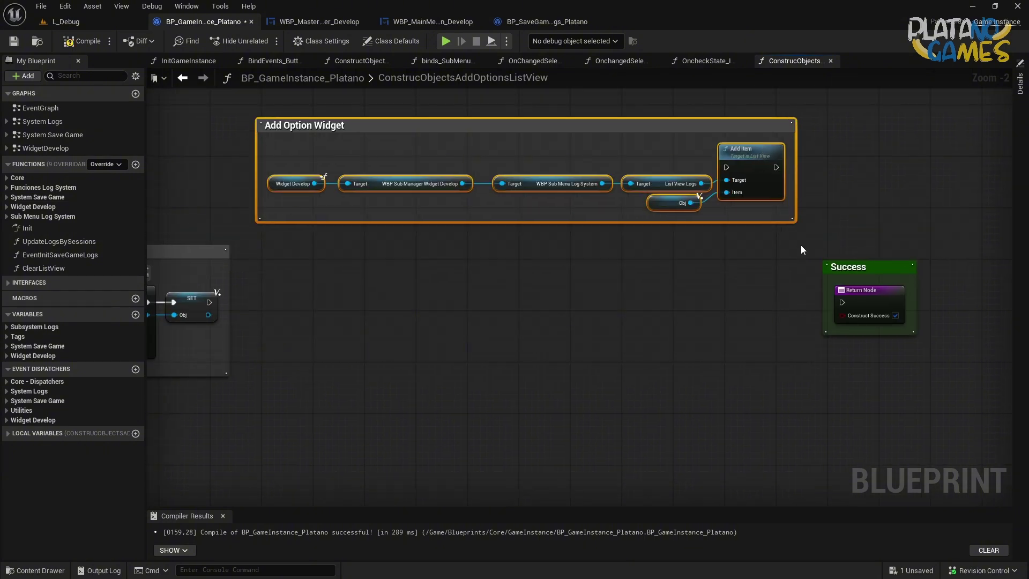
left_click_drag(842, 301, 308, 313)
scroll(256, 304, "up", 2)
right_click_drag(256, 305, 534, 304)
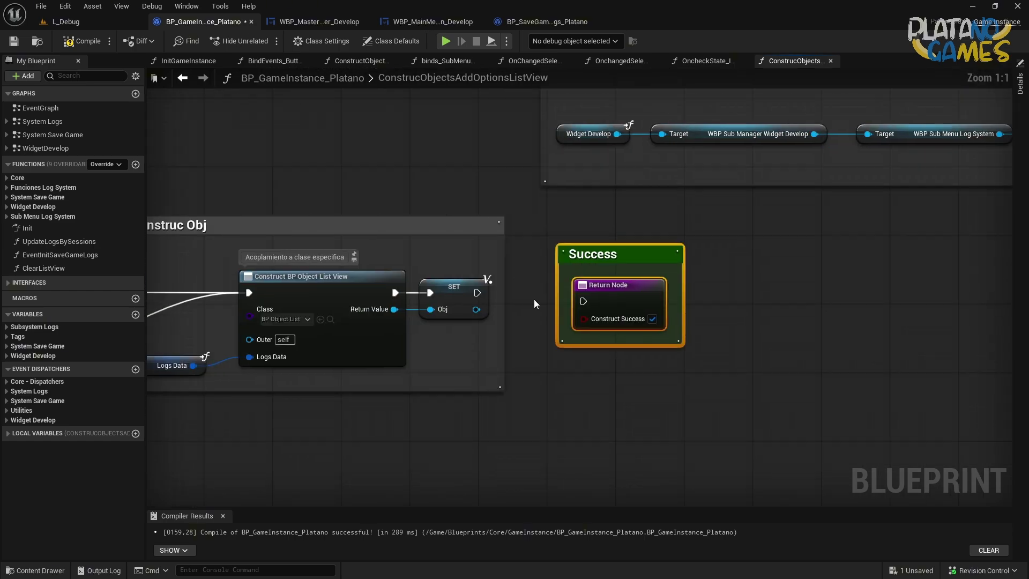
Run the Return Node after SET and return SET's Obj as Output Get.
left_click(534, 303)
left_click_drag(476, 309, 625, 339)
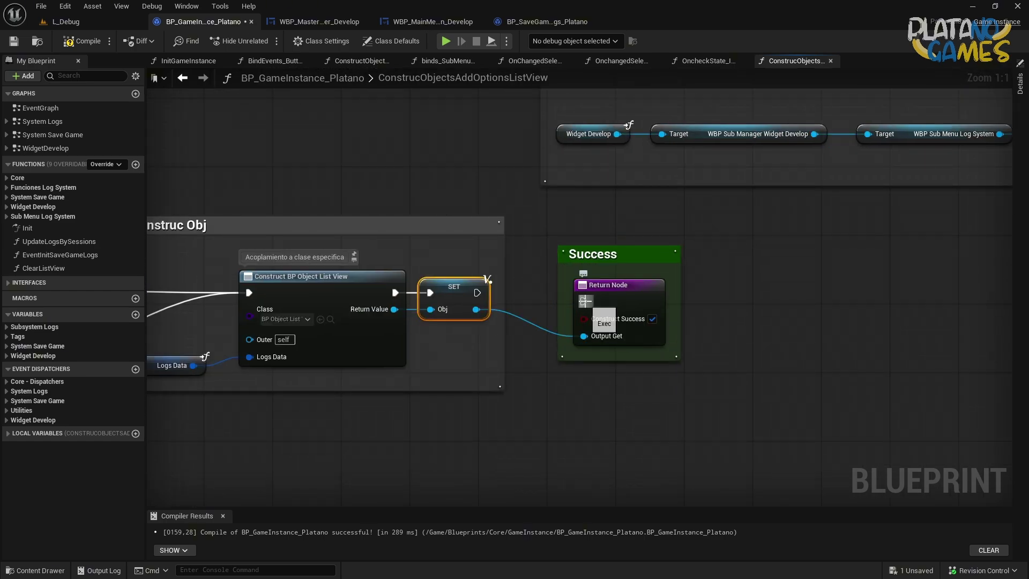
left_click_drag(586, 302, 475, 293)
left_click_drag(616, 254, 574, 245)
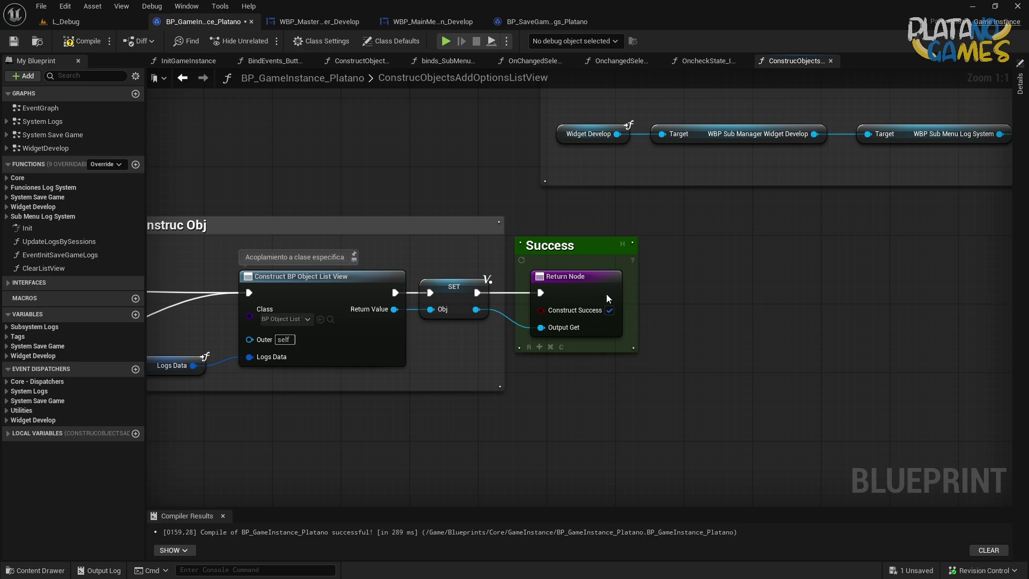
scroll(606, 294, "down", 3)
Compile and save the blueprint, then switch to ConstructObjectsListView_WidgetDevelop.
left_click(83, 40)
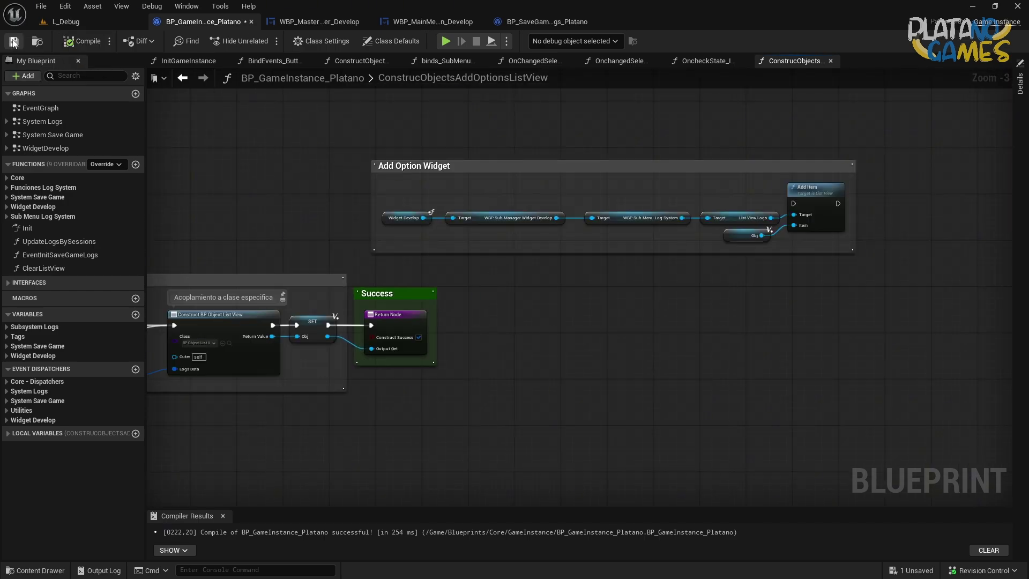
left_click(14, 42)
left_click(182, 78)
Rename the function's Output_Get output to 'Obj Return' and compile.
scroll(464, 303, "up", 3)
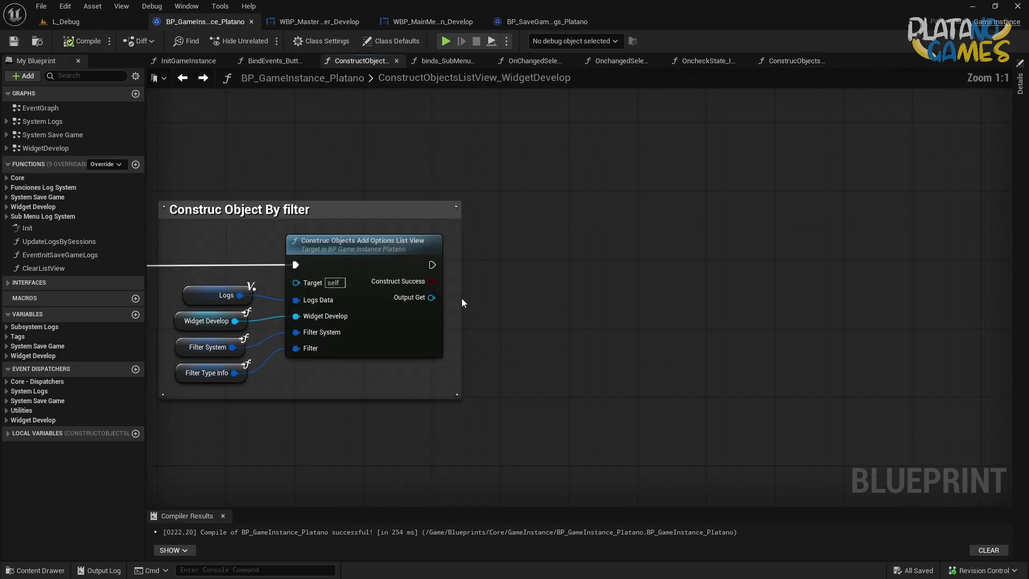
left_click(418, 300)
left_click(1020, 83)
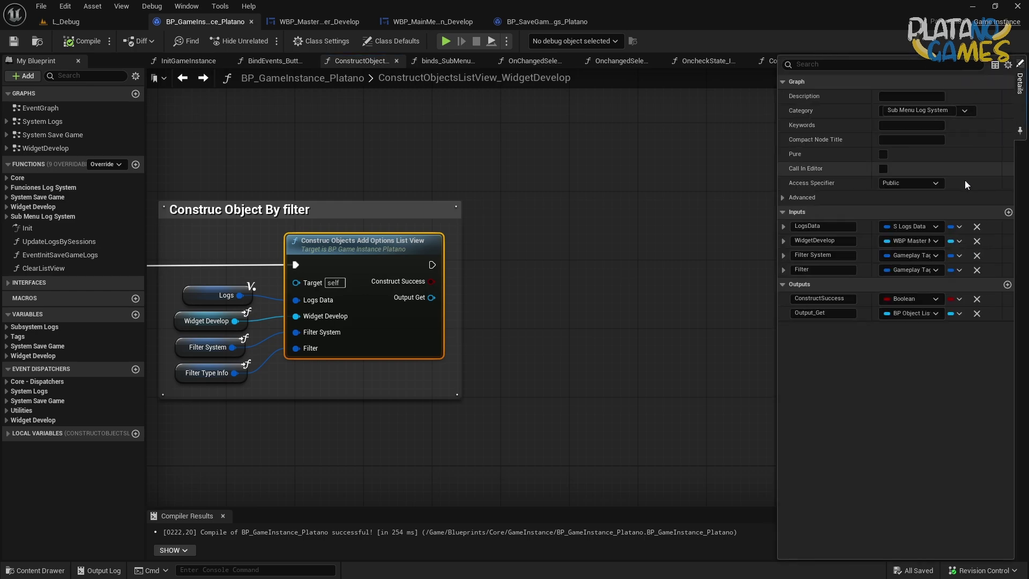
left_click(835, 316)
type("Obj")
key("Return")
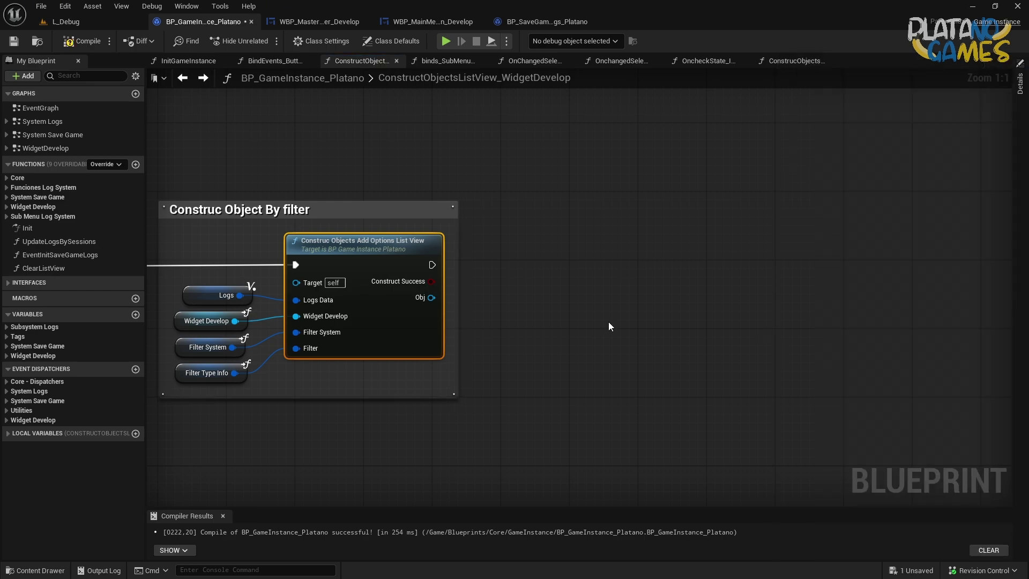
right_click_drag(609, 325, 707, 303)
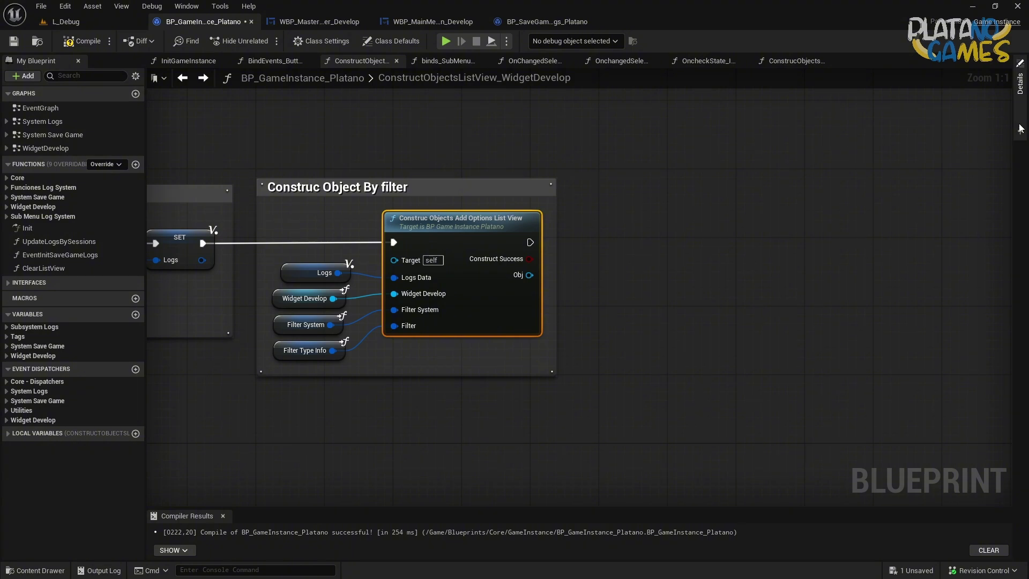
left_click(1020, 128)
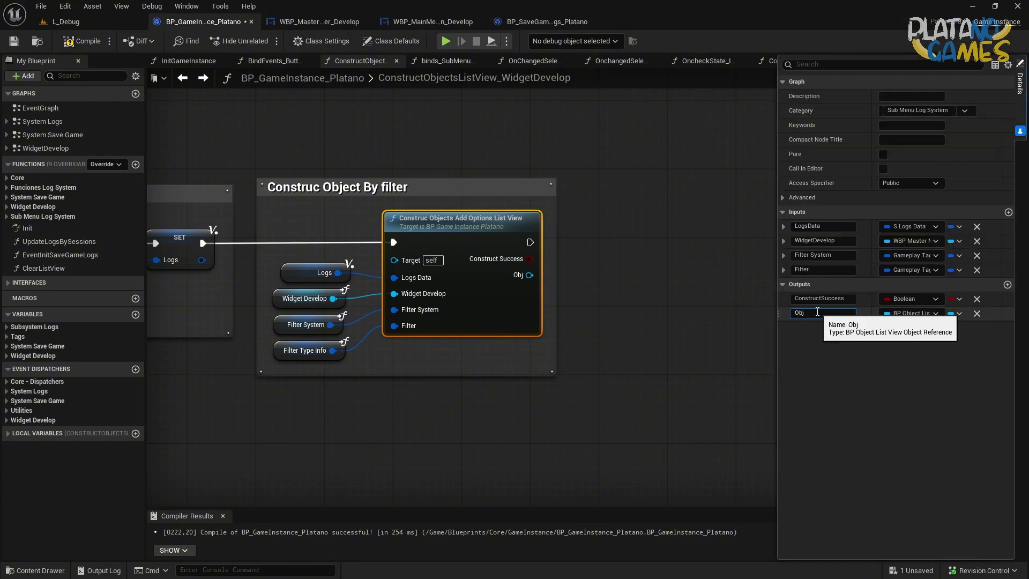
type("Return")
key("Return")
right_click_drag(545, 328, 432, 329)
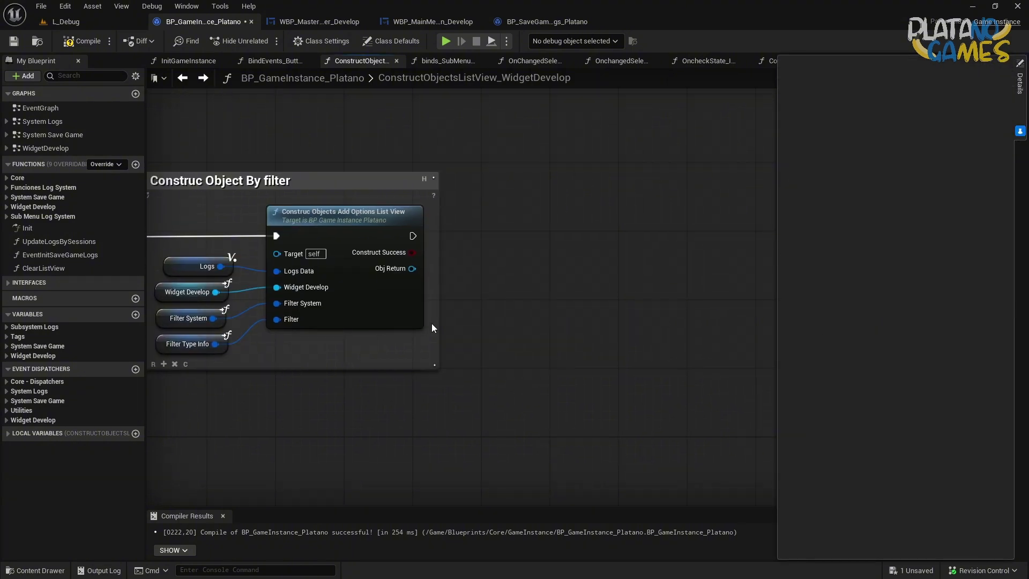
left_click(80, 42)
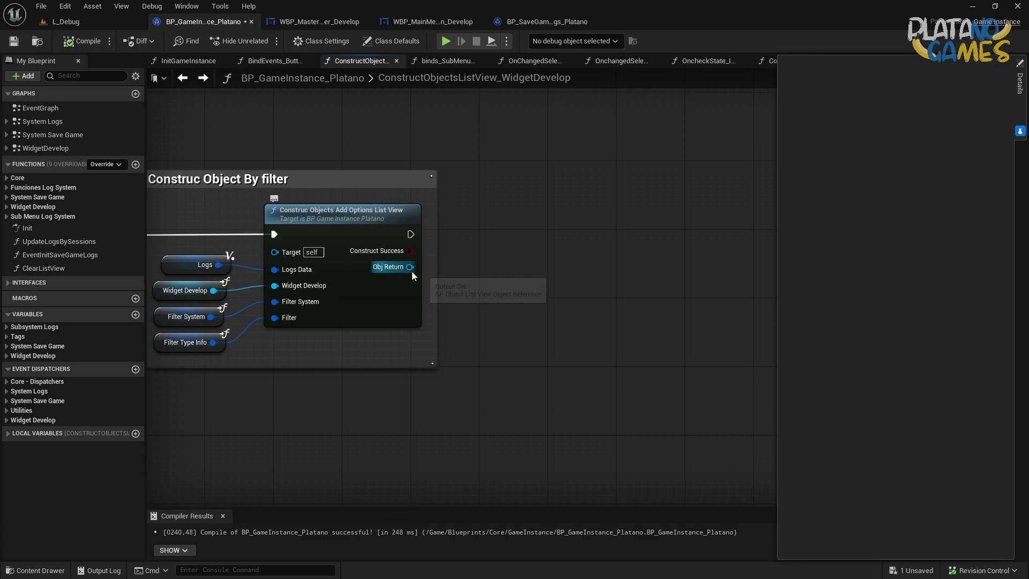
Promote Obj Return to a local array variable, deleting the generated SET node.
left_click_drag(411, 267, 507, 225)
left_click(545, 272)
left_click_drag(549, 291, 548, 192)
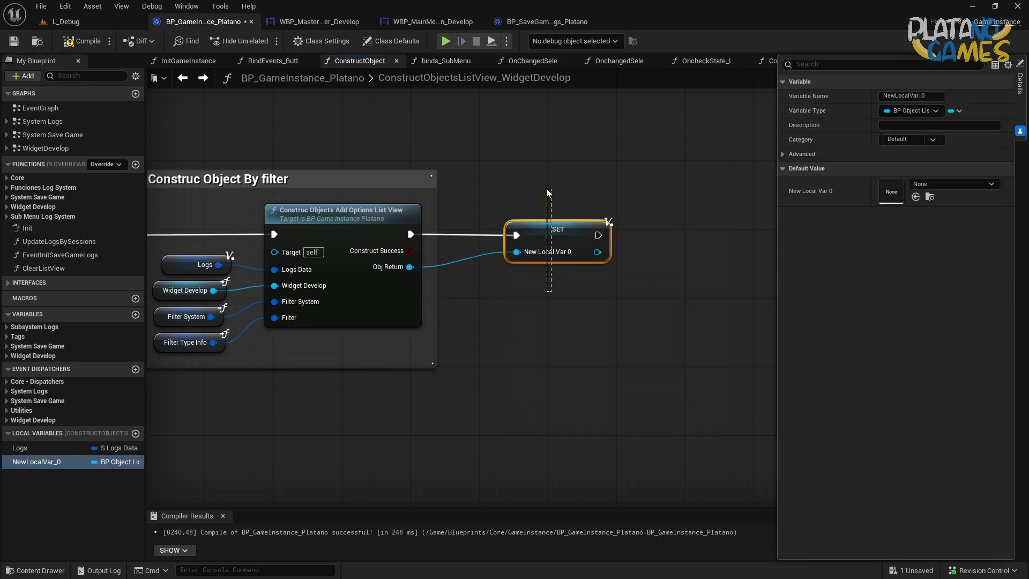
key("Delete")
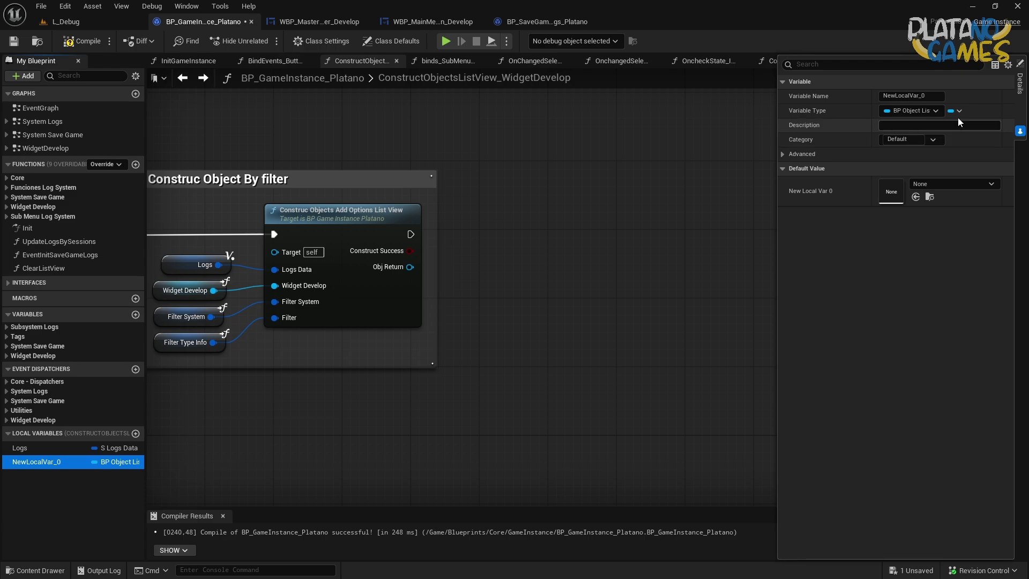
left_click(955, 111)
left_click(952, 138)
Place the new variable's getter and attach an ADDUNIQUE node to it.
mouse_move(37, 462)
left_mouse_down("ctrl")
mouse_move(562, 255)
mouse_move(411, 235)
mouse_move(569, 302)
left_mouse_up("ctrl")
type("add unique")
key("Return")
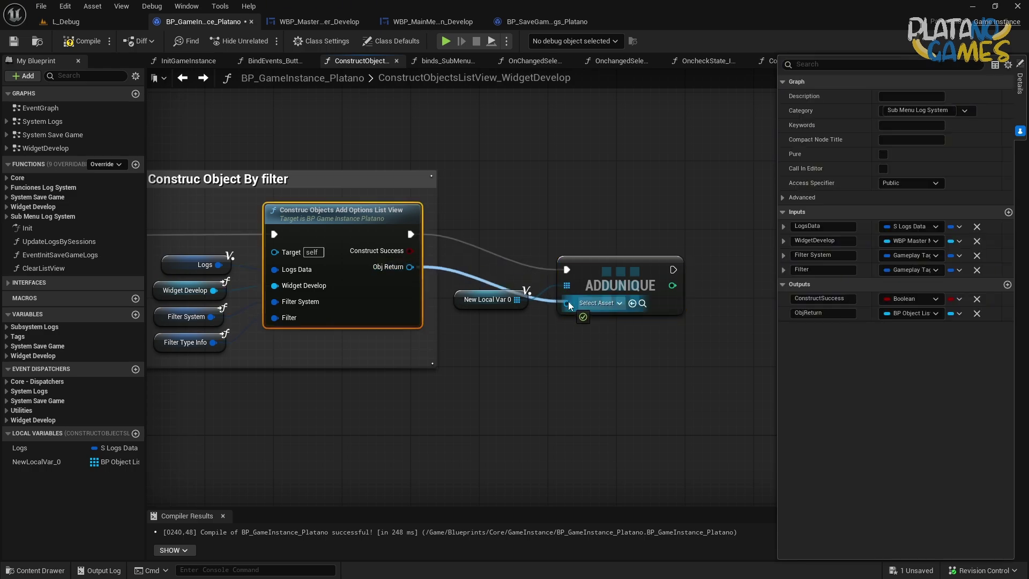
Add a Construct Success Branch whose True output runs ADDUNIQUE on the array variable.
mouse_move(625, 270)
left_mouse_down()
mouse_move(625, 243)
mouse_move(740, 236)
left_mouse_up()
left_click_drag(410, 251, 528, 229)
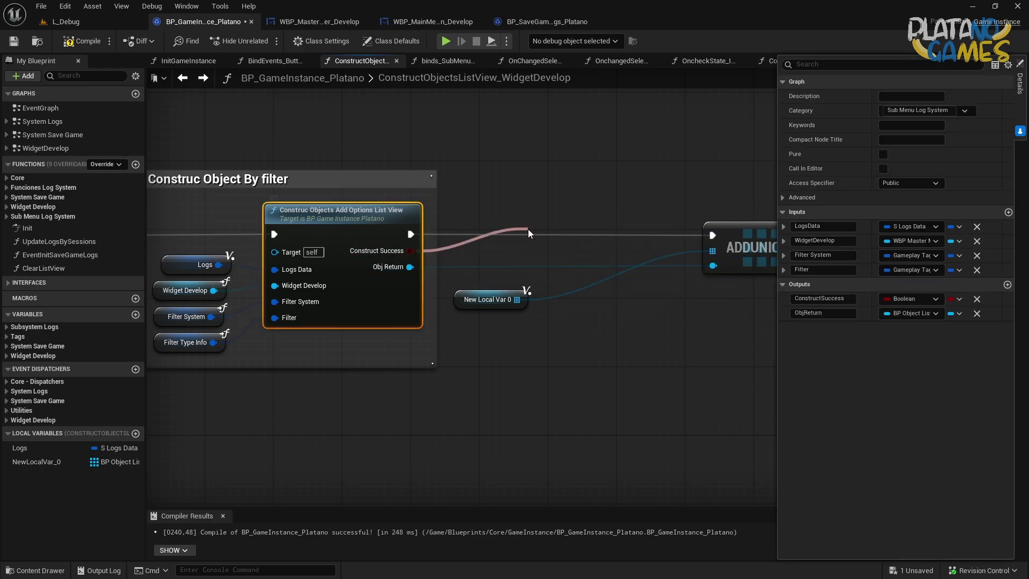
key("Return")
left_click_drag(591, 234, 712, 235)
left_click_drag(517, 299, 712, 251)
left_click_drag(486, 299, 638, 291)
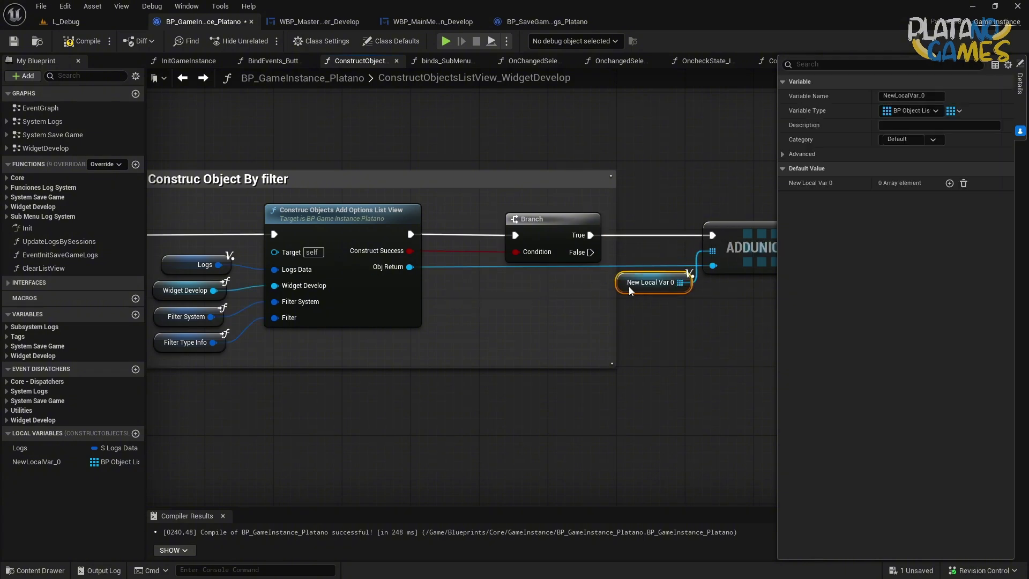
Rename the local variable to Obj_Temp and place its getter beside ADDUNIQUE.
left_click(931, 95)
type("Obj")
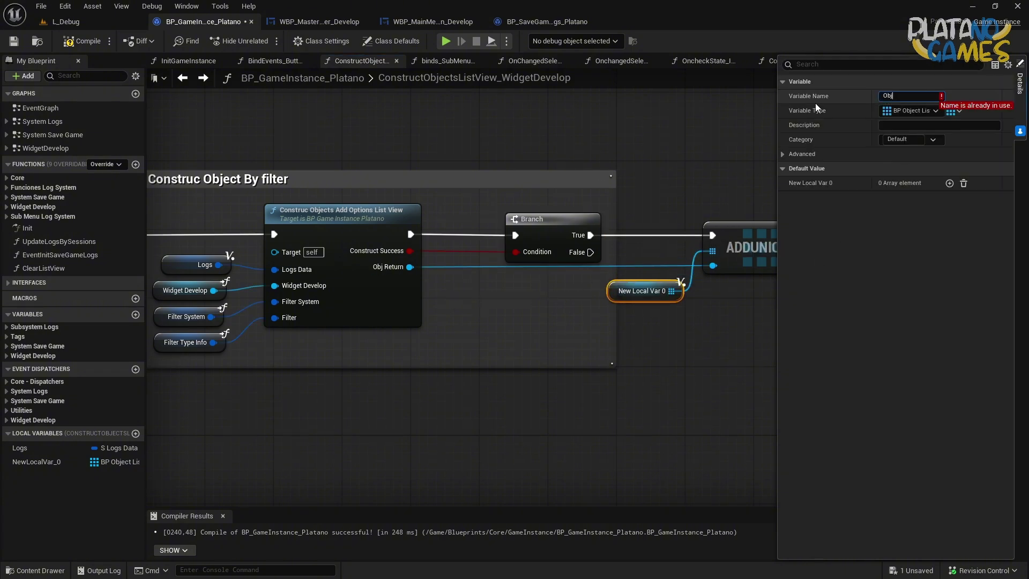
key("BackSpace")
type("j_Temp")
key("Return")
right_click_drag(727, 115, 416, 142)
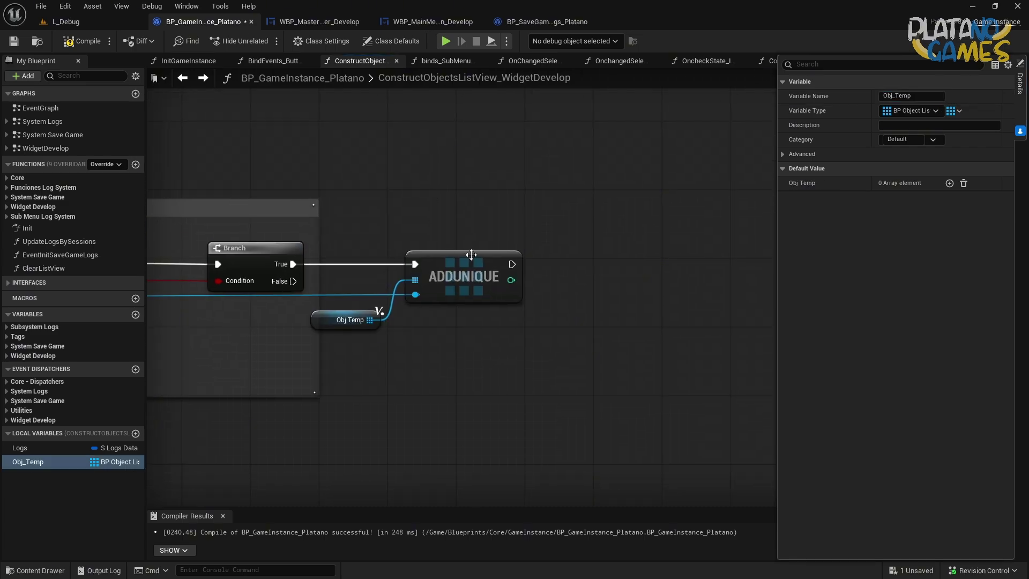
left_click_drag(352, 299, 343, 282)
mouse_move(343, 282)
right_mouse_down()
mouse_move(604, 260)
mouse_move(747, 266)
right_mouse_up()
Open the ConstrucObjectsAddOptionsListView function and select its Add Option Widget group.
scroll(605, 259, "down", 5)
scroll(433, 266, "up", 5)
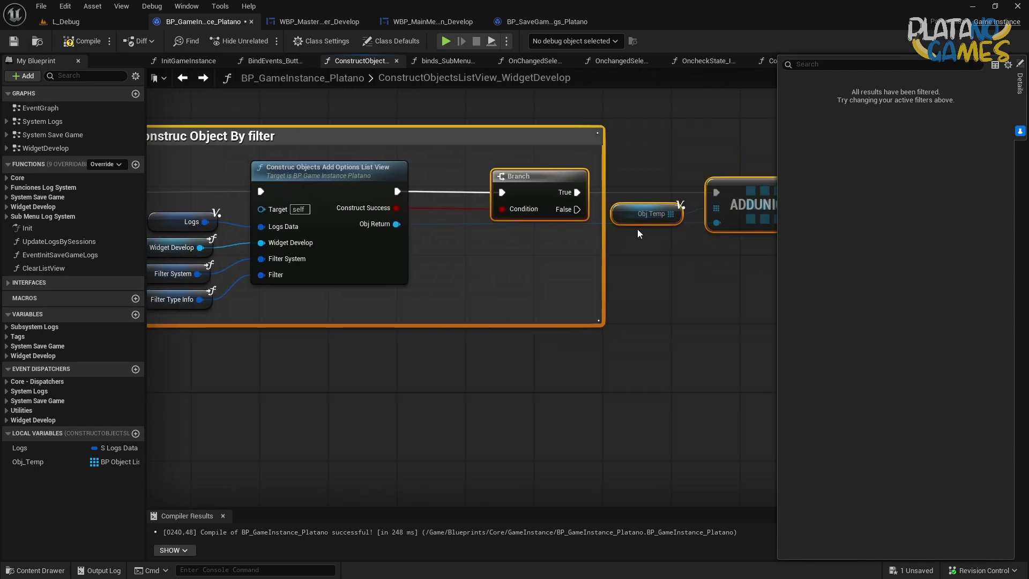
right_click_drag(339, 329, 531, 313)
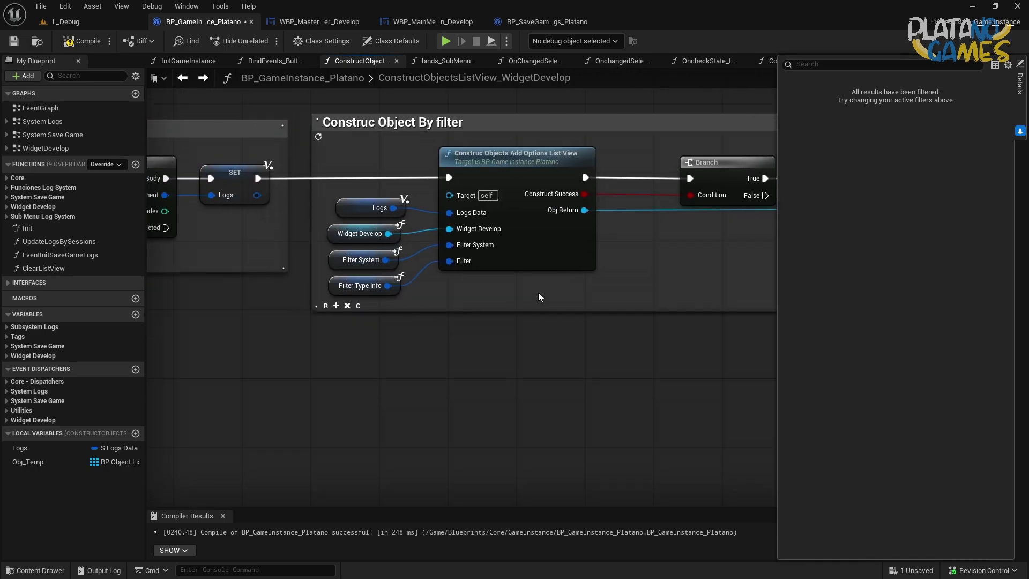
scroll(346, 240, "down", 3)
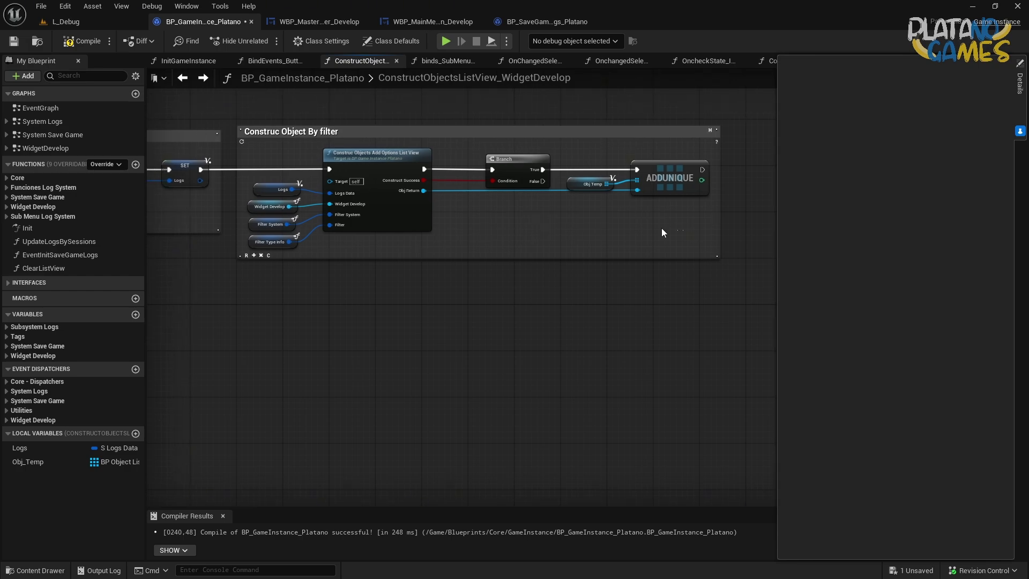
right_click_drag(245, 152, 364, 142)
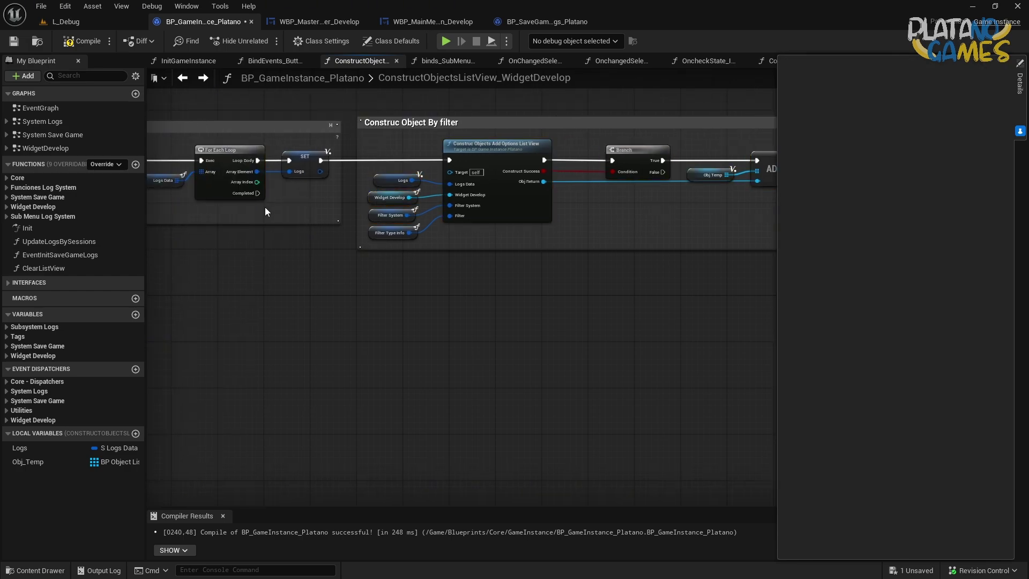
left_click_drag(257, 193, 361, 319)
right_click_drag(699, 206, 511, 224)
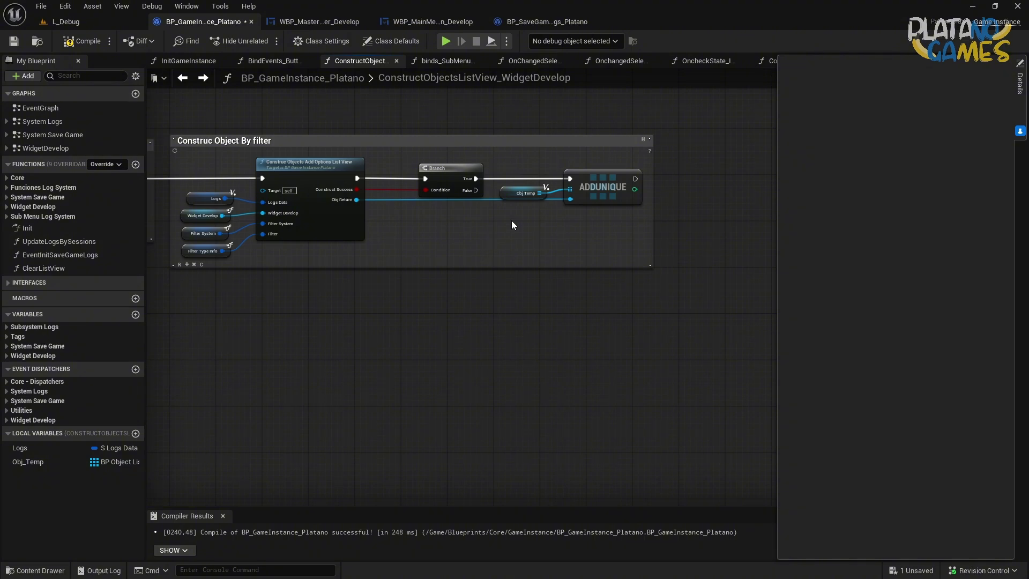
double_click(305, 165)
right_click_drag(675, 212, 465, 219)
left_click(307, 185)
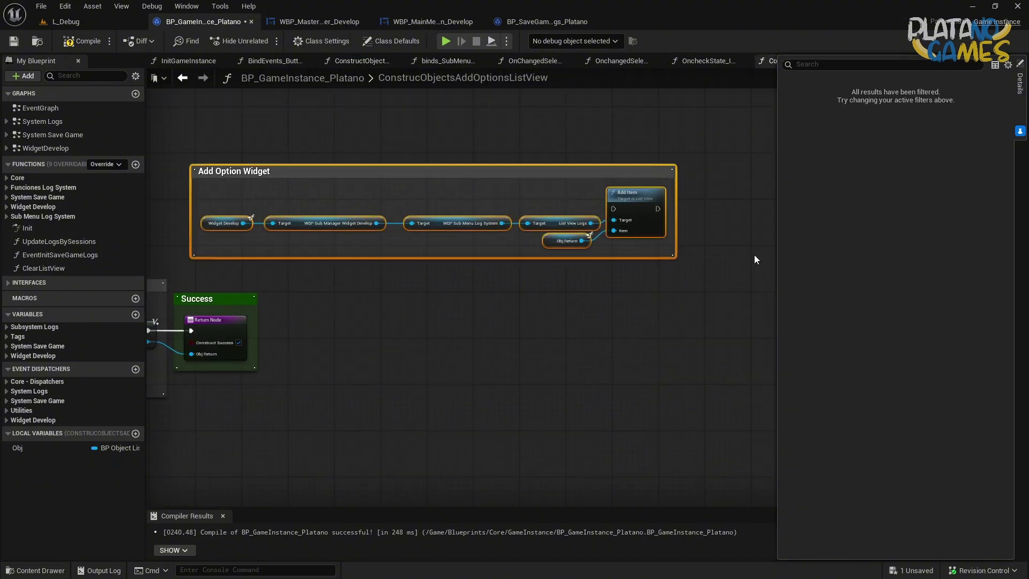
Cut the Add Option Widget group and paste it into ConstructObjectsListView_WidgetDevelop.
key("ctrl+x")
left_click(182, 78)
key("ctrl+v")
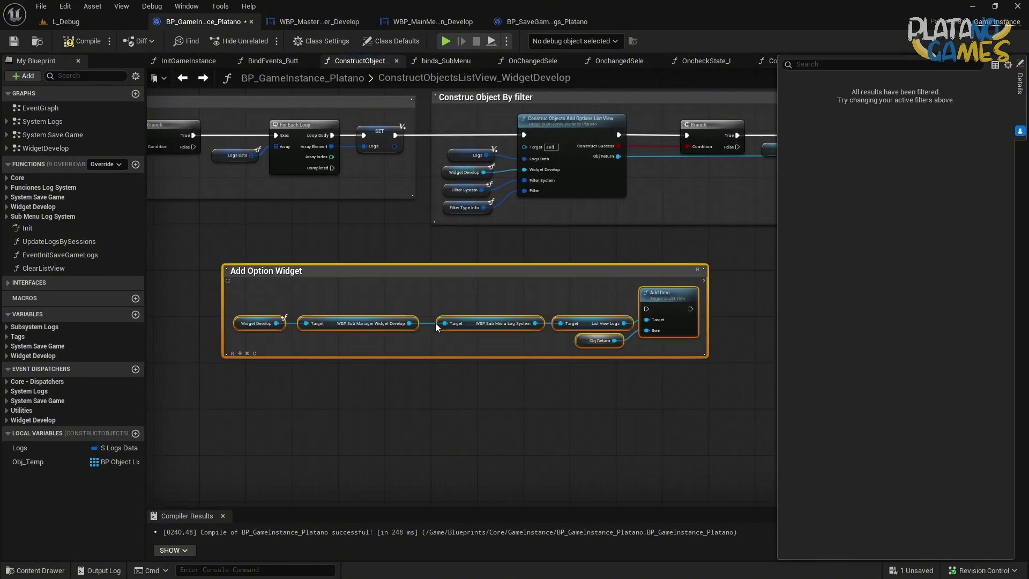
left_click(369, 202)
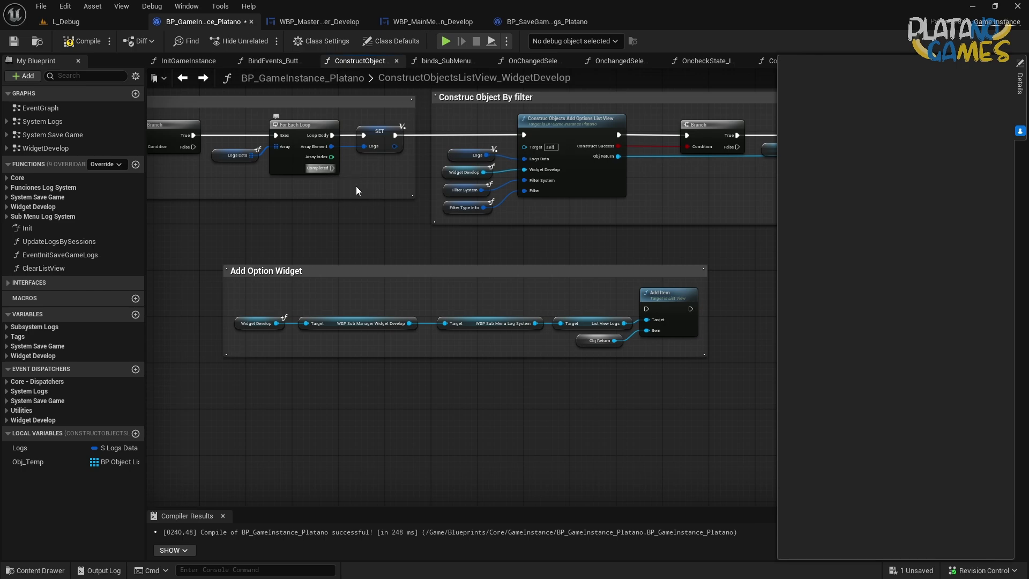
scroll(573, 361, "up", 2)
right_click_drag(558, 338, 568, 378)
Add a For Each Loop over Obj Temp after the first loop, feeding Array Element into Add Item.
mouse_move(28, 462)
left_mouse_down()
mouse_move(377, 280)
mouse_move(364, 333)
mouse_move(436, 284)
left_mouse_up()
left_click(408, 292)
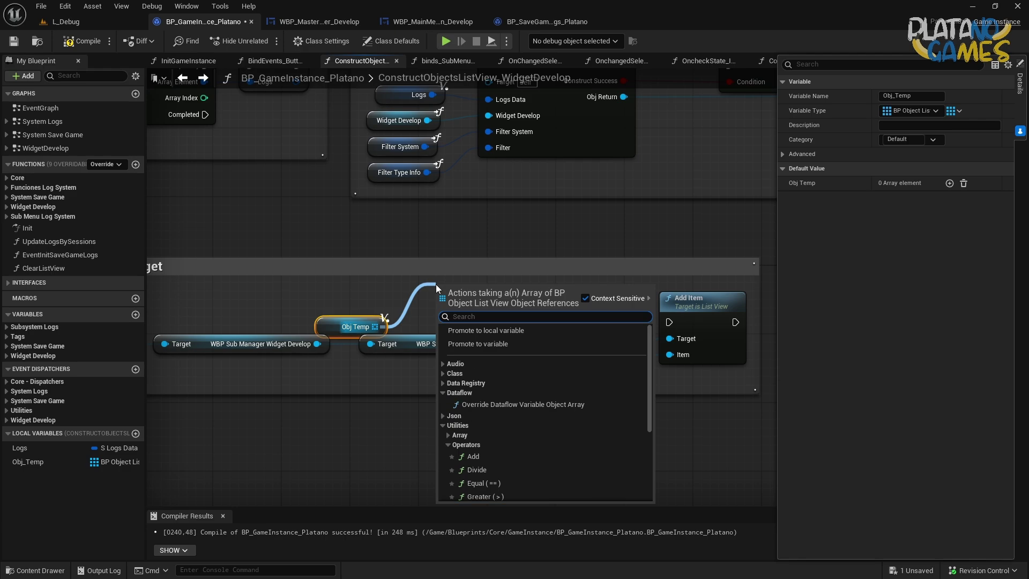
type("for e")
key("Return")
right_click_drag(435, 289, 449, 359)
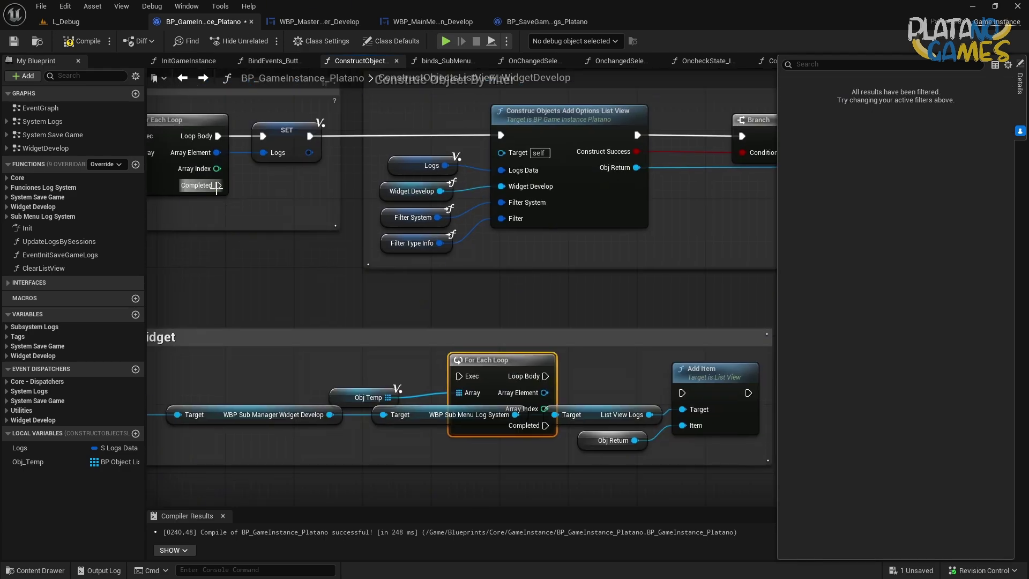
left_click_drag(219, 185, 452, 376)
mouse_move(662, 454)
right_mouse_down()
mouse_move(634, 357)
mouse_move(511, 401)
right_mouse_up()
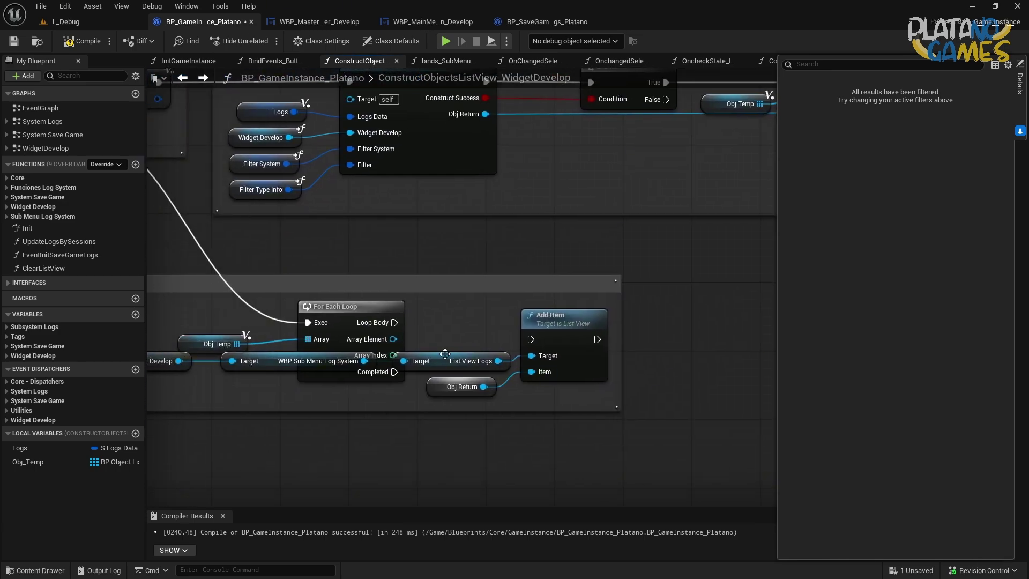
left_click_drag(393, 339, 534, 370)
Delete the old Obj Return node.
left_click(432, 391)
key("Delete")
right_click_drag(414, 394, 593, 409)
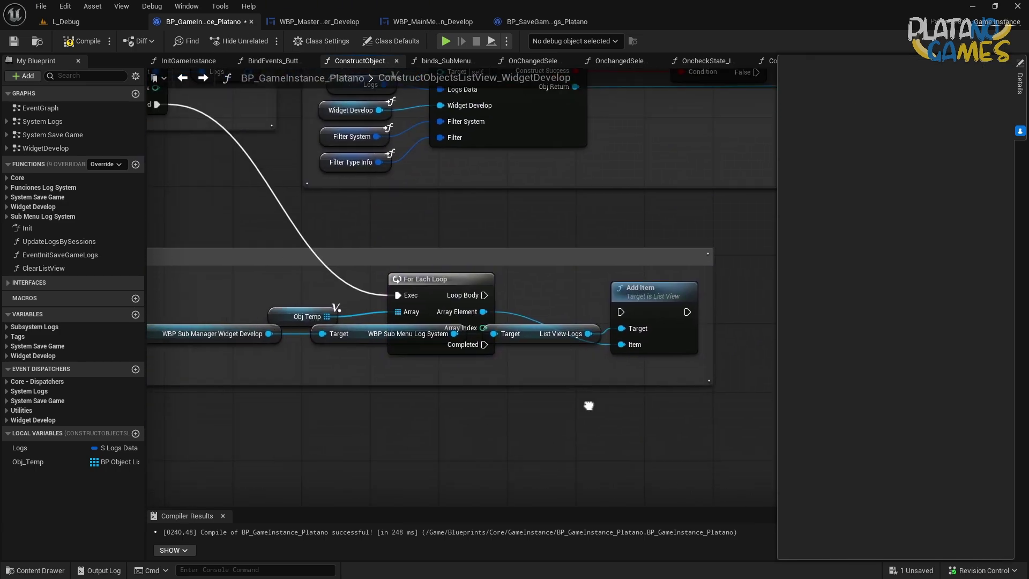
scroll(640, 374, "down", 1)
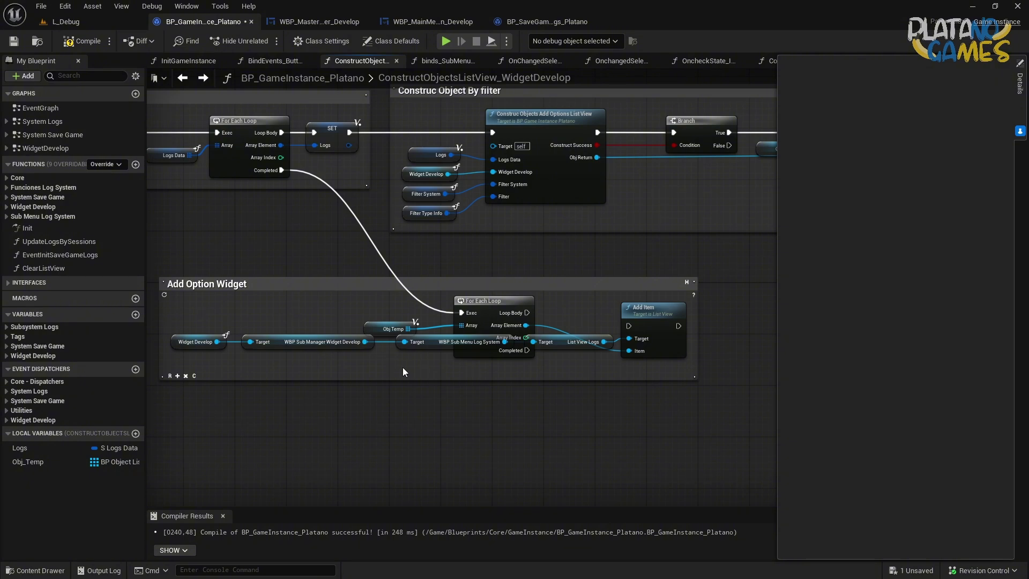
Rearrange the pasted nodes and resize the Add Option Widget group around them.
left_click_drag(424, 354, 195, 346)
left_click(670, 316, "ctrl")
left_click_drag(670, 316, 702, 361)
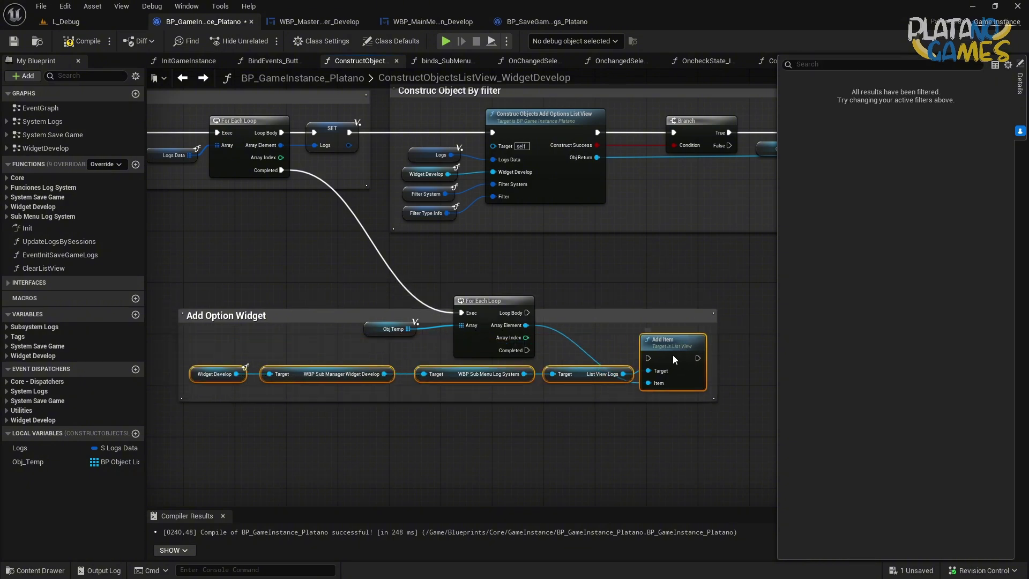
left_click_drag(716, 406, 343, 336)
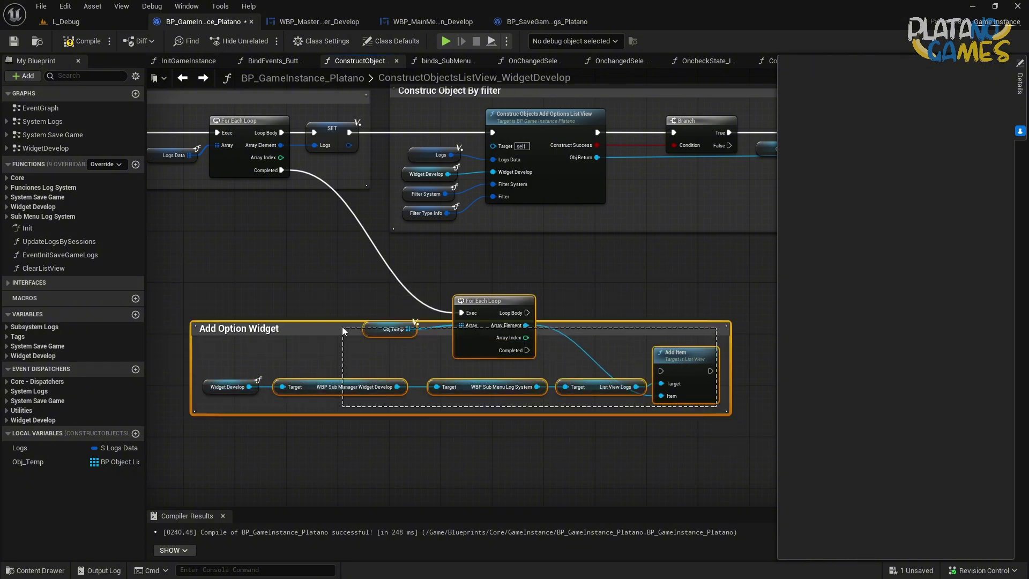
left_click_drag(196, 340, 197, 288)
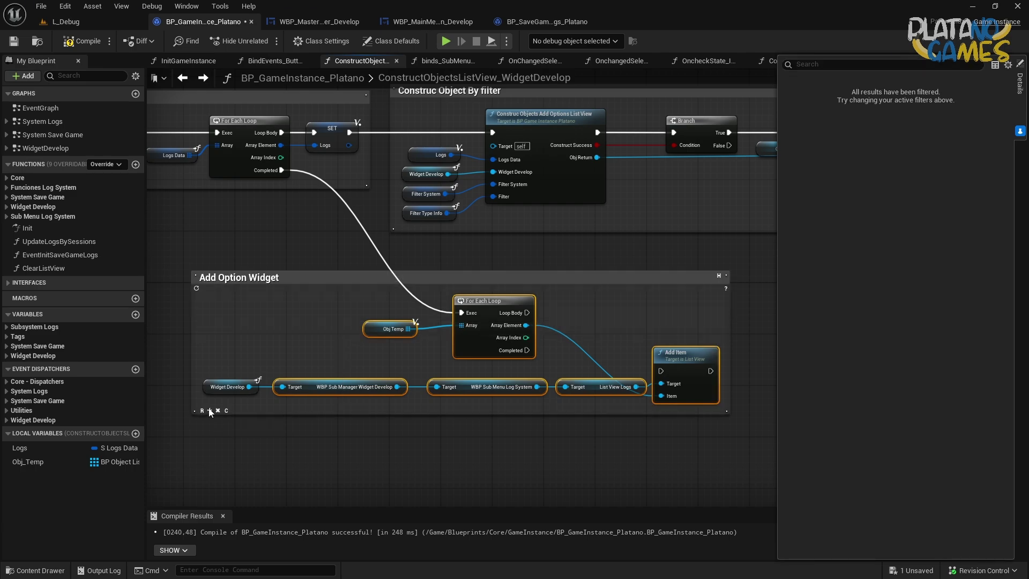
left_click(397, 439)
right_click_drag(397, 439, 323, 460)
left_click_drag(397, 298, 598, 266)
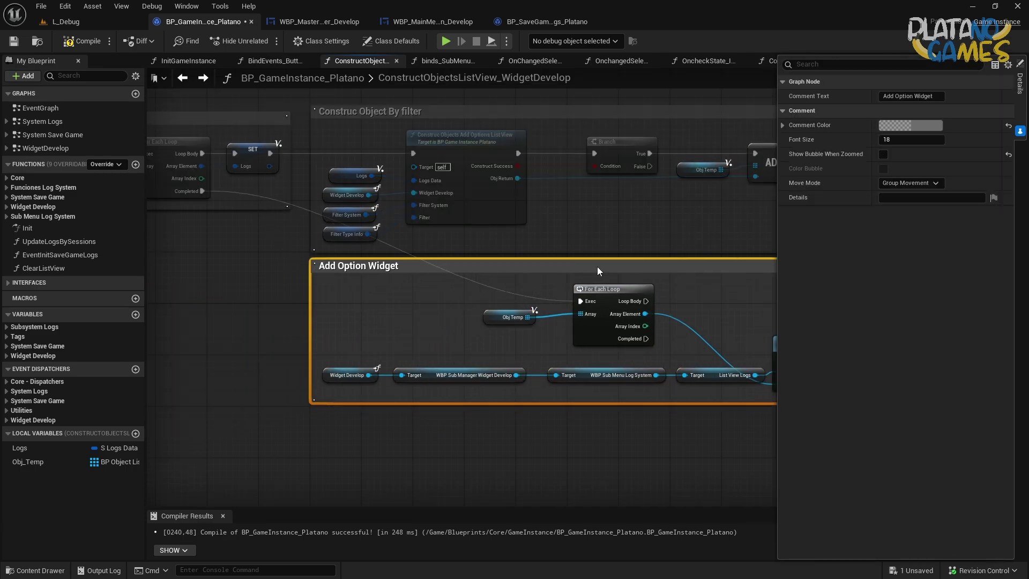
left_click(390, 301)
Add a reroute on the Completed wire and run Add Item from the Loop Body.
double_click(471, 276)
left_click_drag(472, 276, 273, 301)
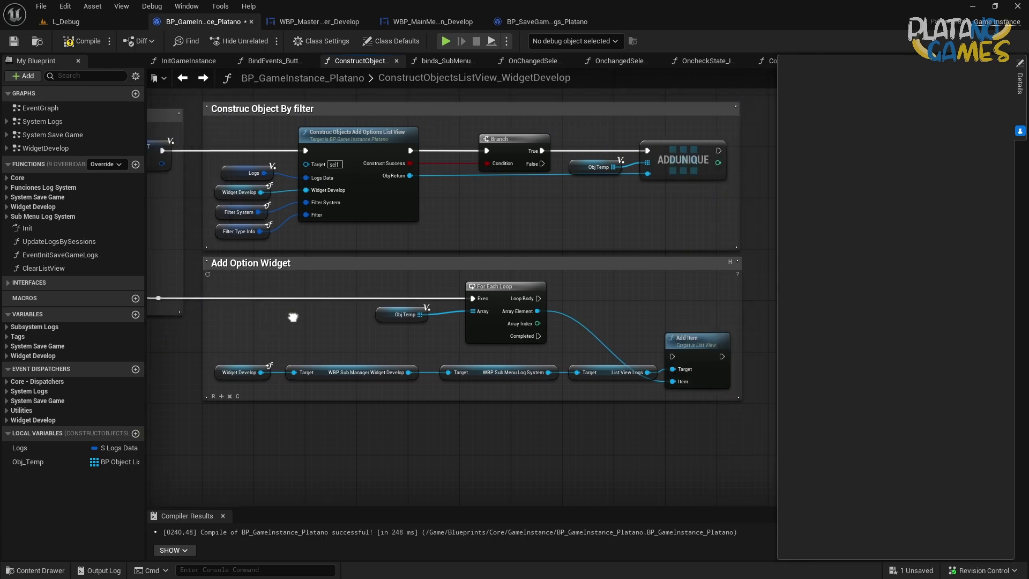
right_click_drag(433, 324, 314, 321)
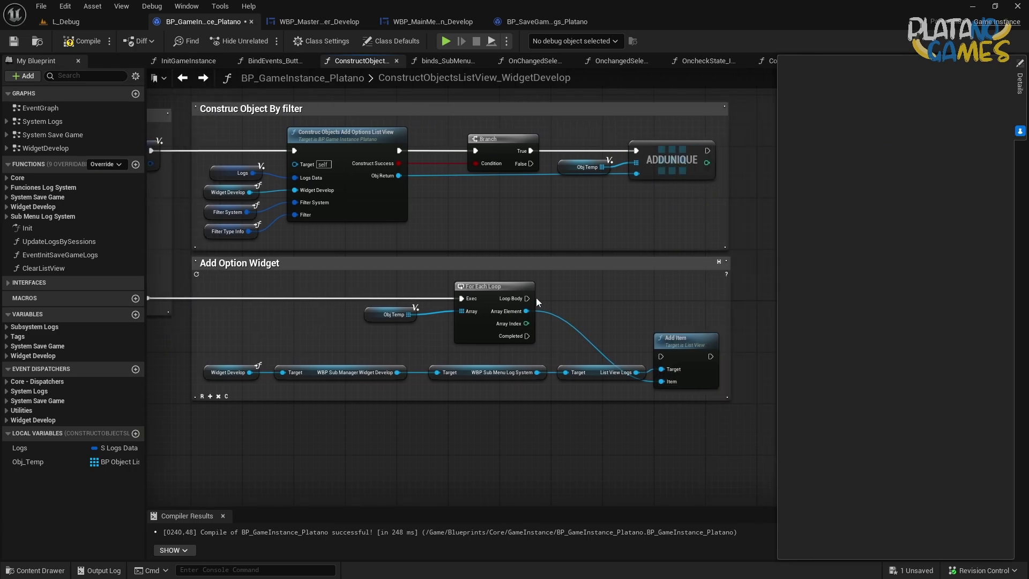
mouse_move(527, 298)
left_mouse_down()
mouse_move(661, 357)
mouse_move(683, 302)
left_mouse_up()
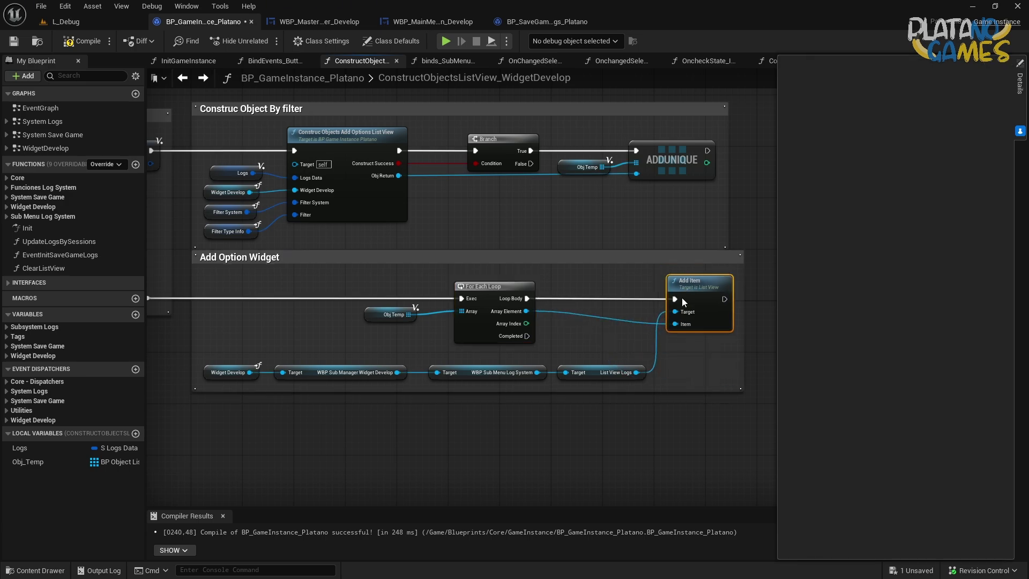
mouse_move(510, 229)
right_mouse_down()
mouse_move(495, 253)
mouse_move(636, 251)
mouse_move(596, 236)
right_mouse_up()
Wrap the Obj Temp and ADDUNIQUE nodes in a comment titled 'cObjt Temporales'.
left_click_drag(597, 236, 495, 180)
type("c")
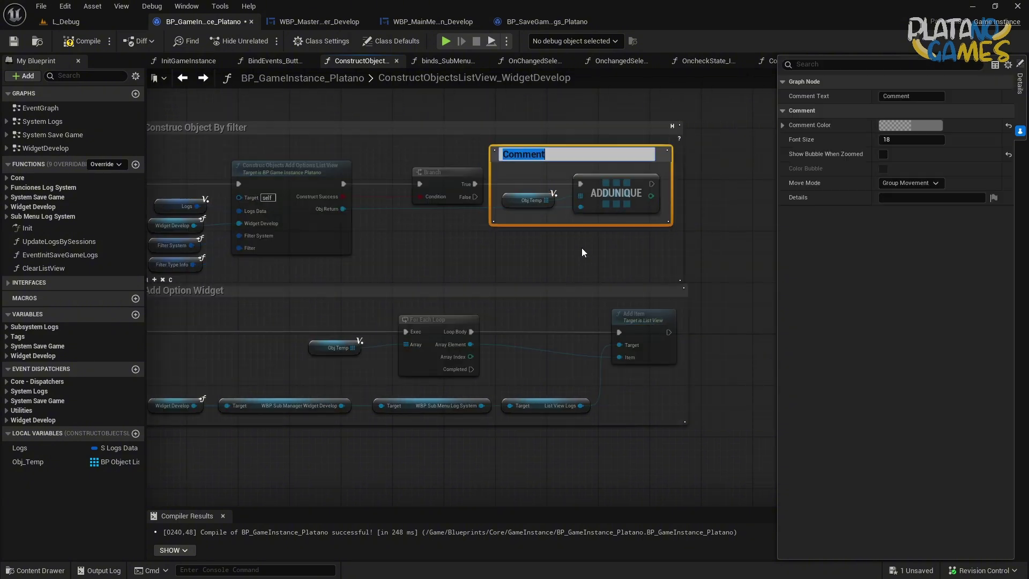
type("Objt Te")
type("mporales")
left_click(582, 247)
Look over the Add Option Widget and Construc Object By groups, then save BP_GameInstance_Platano.
right_click_drag(575, 252, 629, 193)
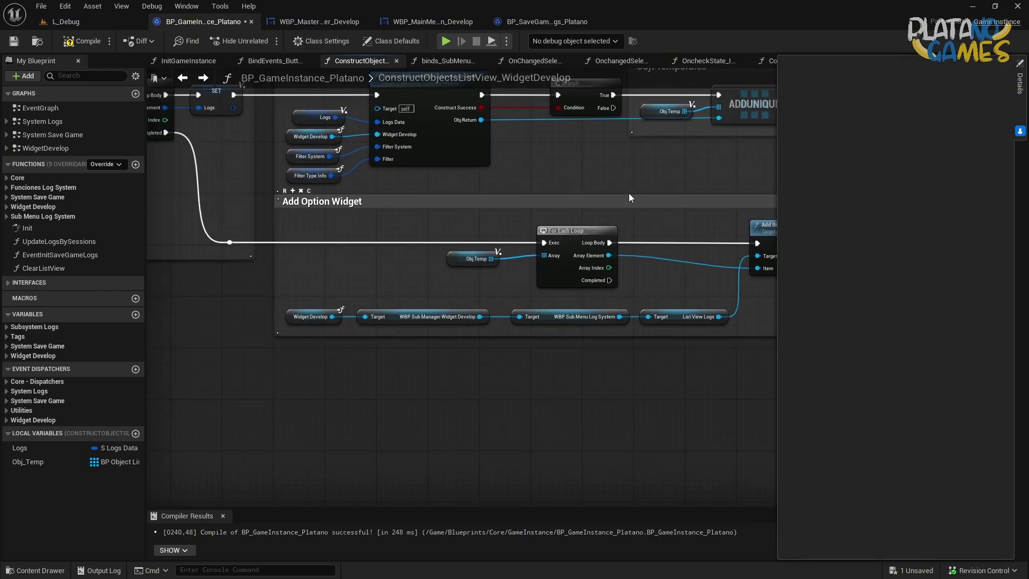
mouse_move(449, 153)
right_mouse_down()
mouse_move(375, 173)
mouse_move(184, 276)
right_mouse_up()
left_click(246, 243)
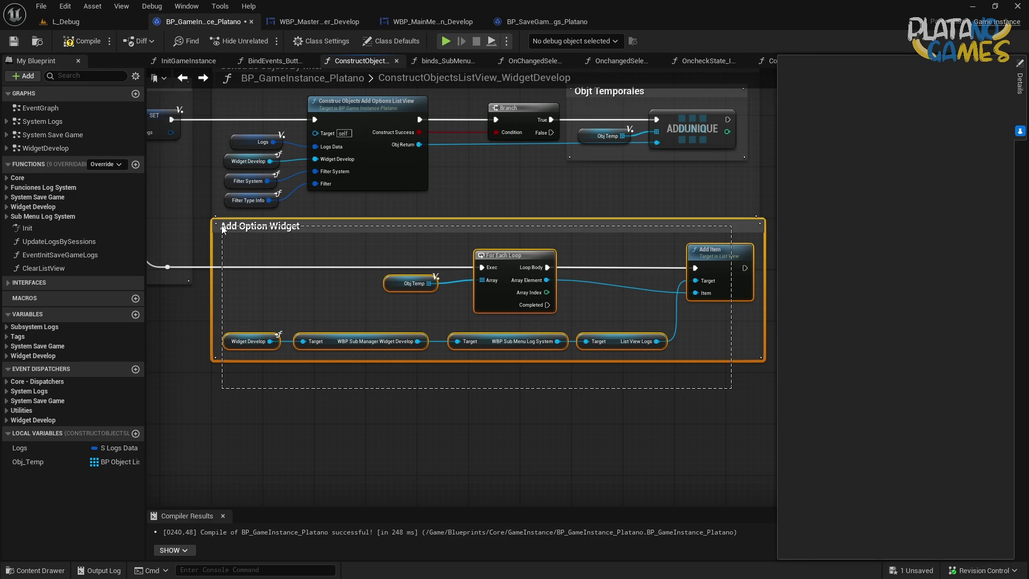
left_click(332, 248)
right_click_drag(332, 253, 314, 274)
left_click(83, 41)
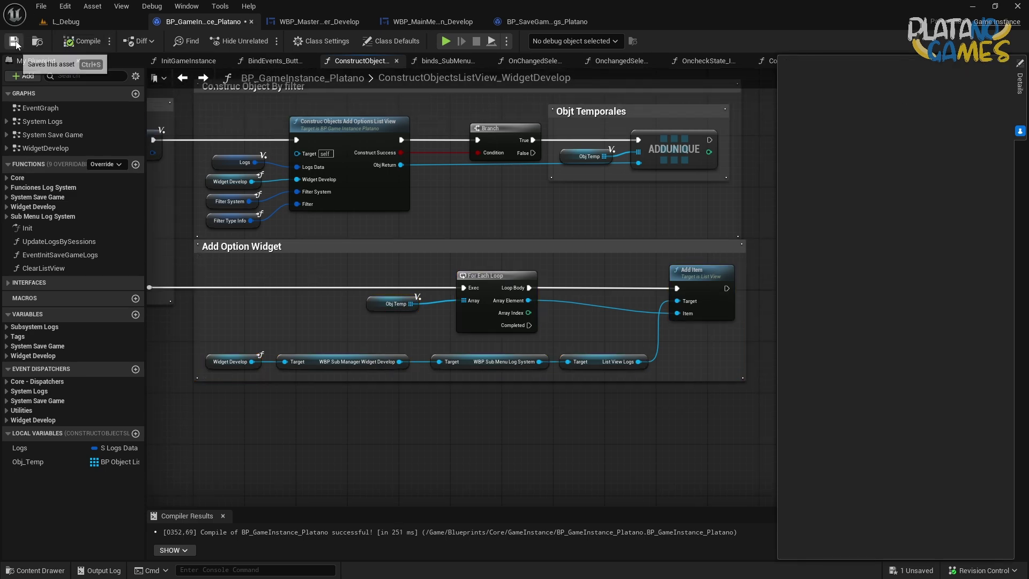
Open the Construc Objects Add Options List View function and frame its whole graph.
double_click(335, 147)
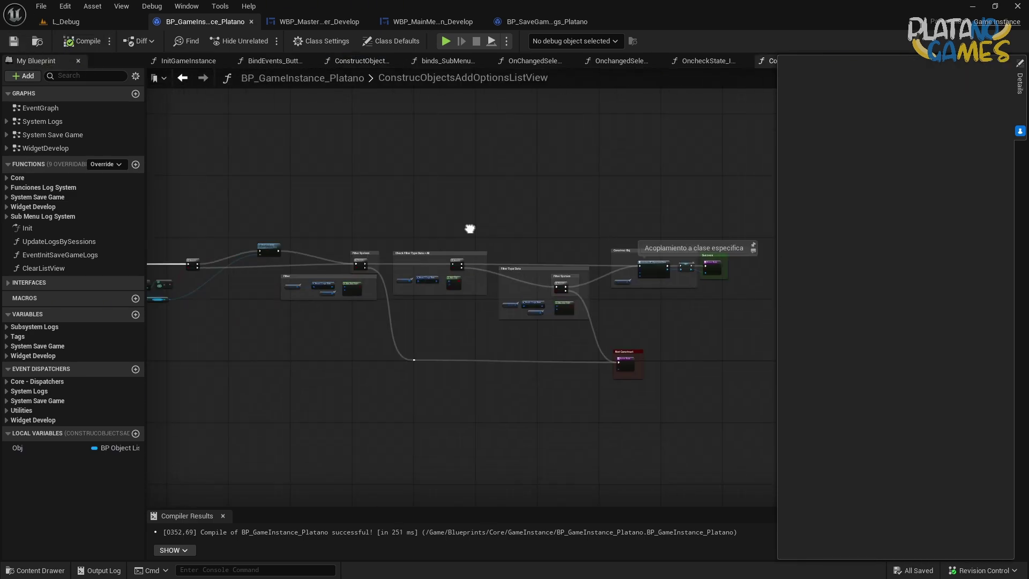
scroll(636, 233, "up", 3)
right_click_drag(453, 391, 531, 345)
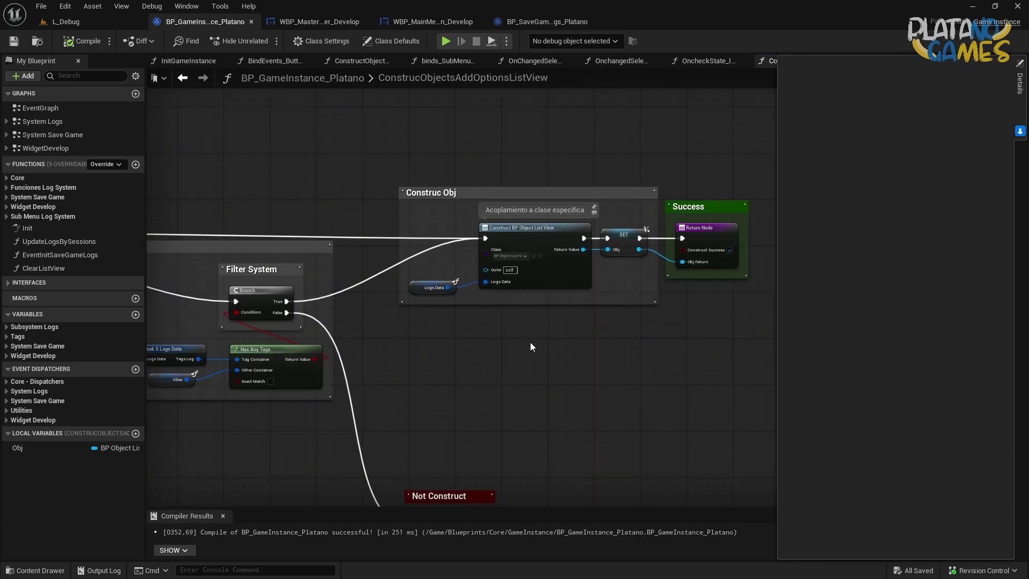
scroll(432, 383, "down", 5)
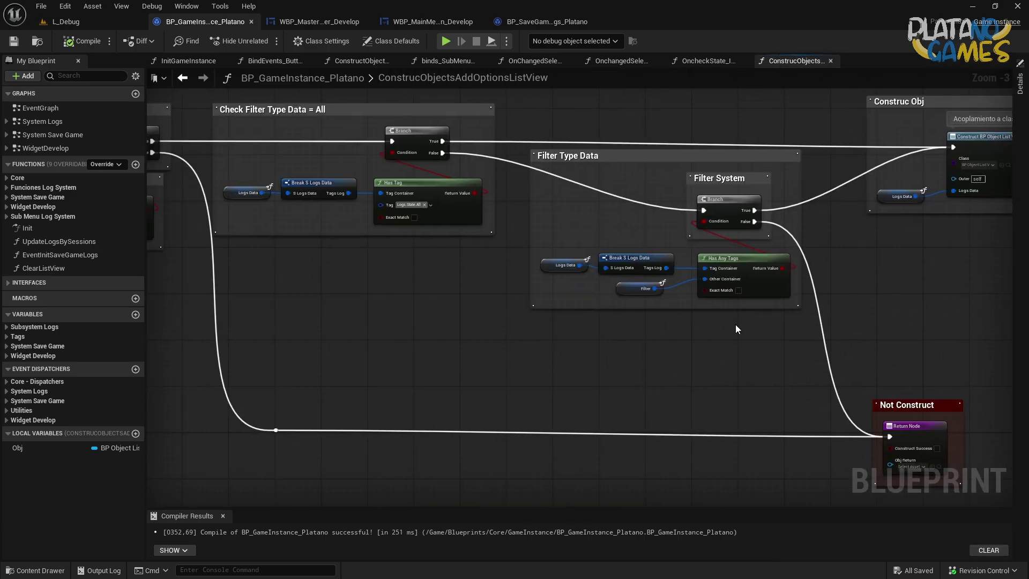
right_click_drag(433, 382, 589, 303)
scroll(461, 278, "up", 2)
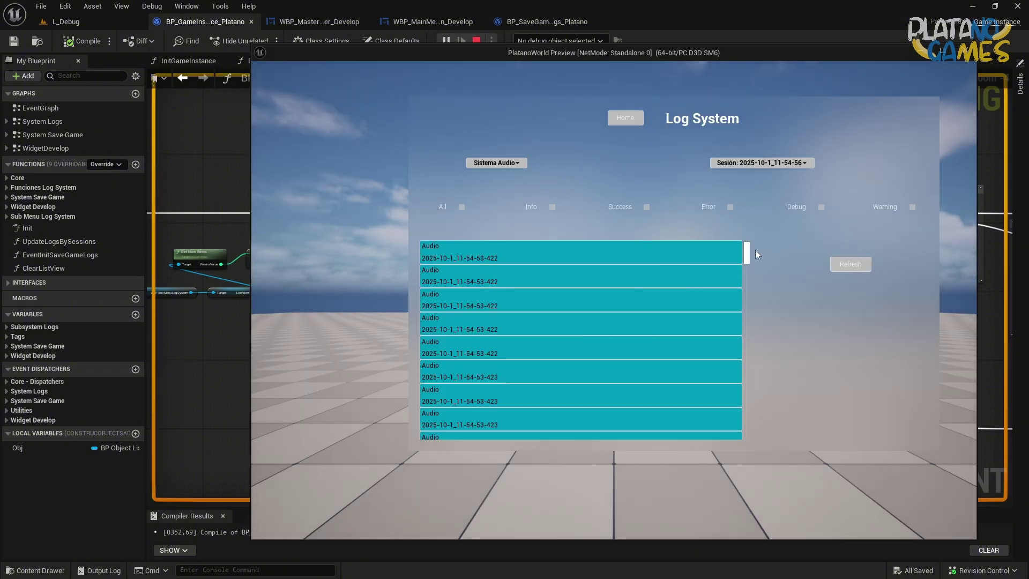
Close the running play-in-editor preview.
scroll(747, 268, "down", 1)
left_click_drag(747, 268, 753, 255)
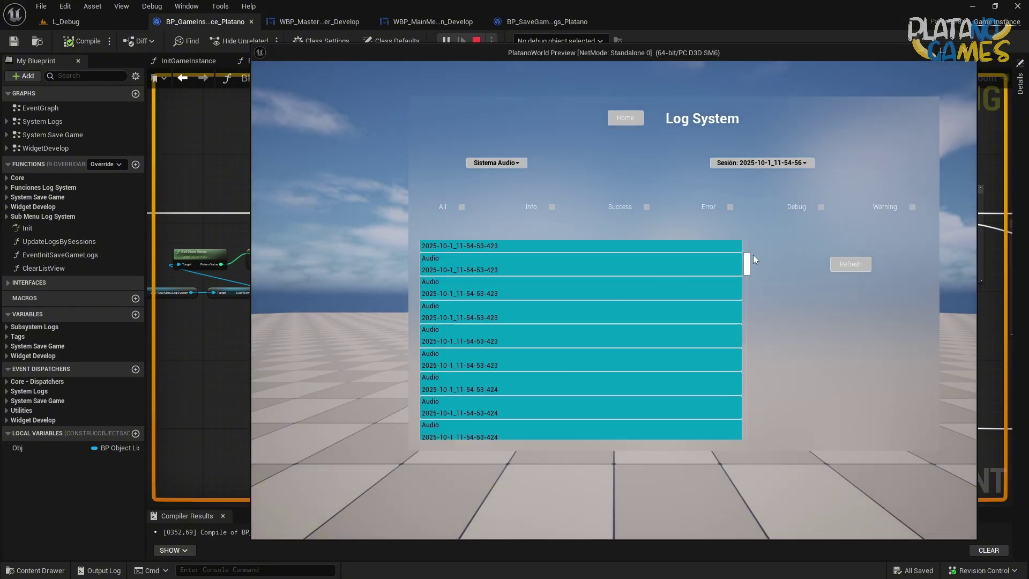
left_click(968, 52)
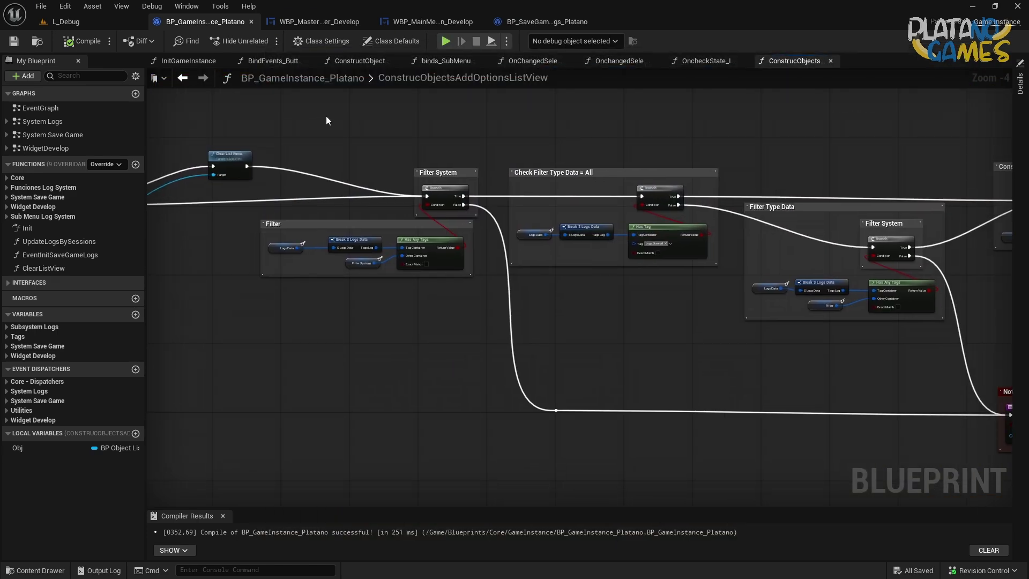
Review the ConstructObjectsListView_WidgetDevelop graph's Add Option Widget group and entry node.
left_click(183, 79)
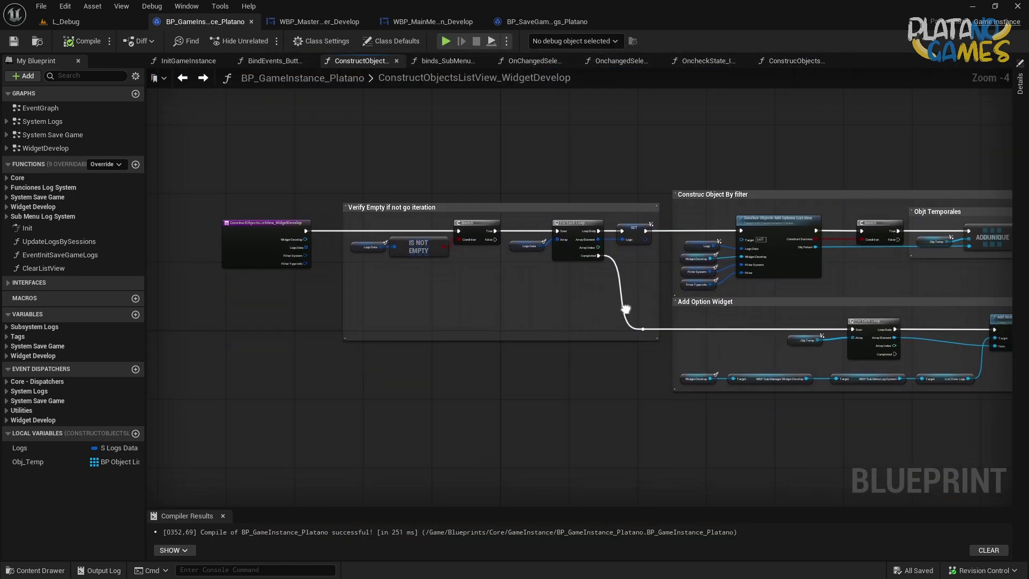
mouse_move(667, 291)
right_mouse_down()
mouse_move(641, 279)
mouse_move(818, 303)
right_mouse_up()
left_click(646, 290)
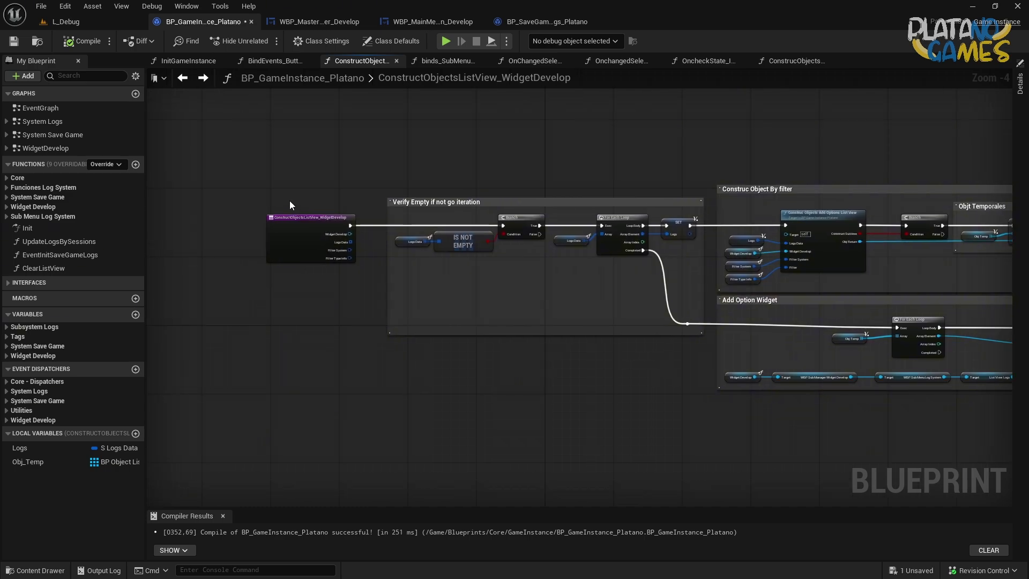
left_click_drag(254, 185, 344, 300)
right_click_drag(581, 262, 405, 249)
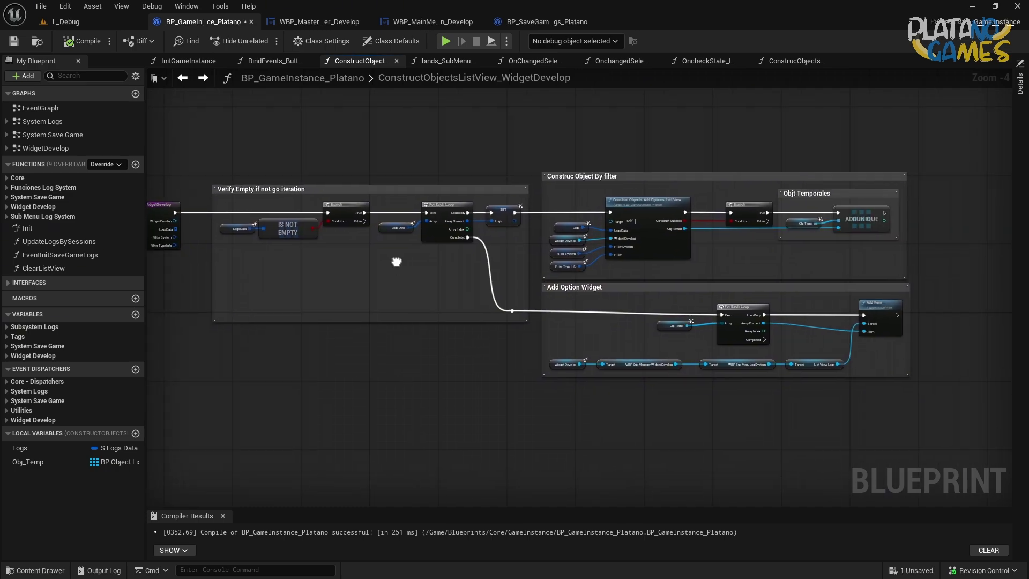
Inspect the ConstrucObjectsAddOptionsListView graph's nodes, then start a new play preview.
double_click(667, 252)
right_click_drag(217, 246, 713, 250)
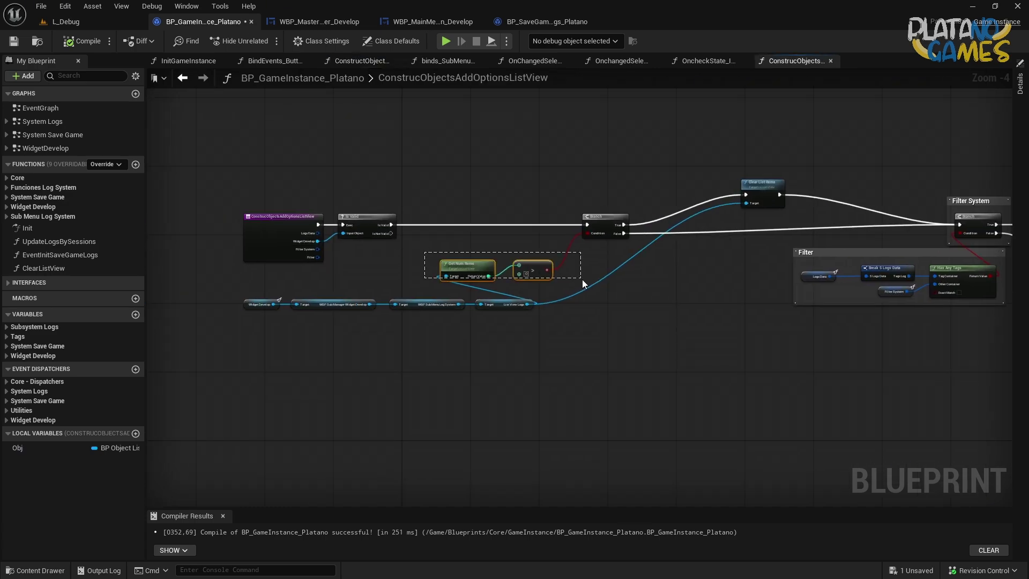
left_click_drag(713, 250, 790, 131)
right_click_drag(819, 140, 556, 136)
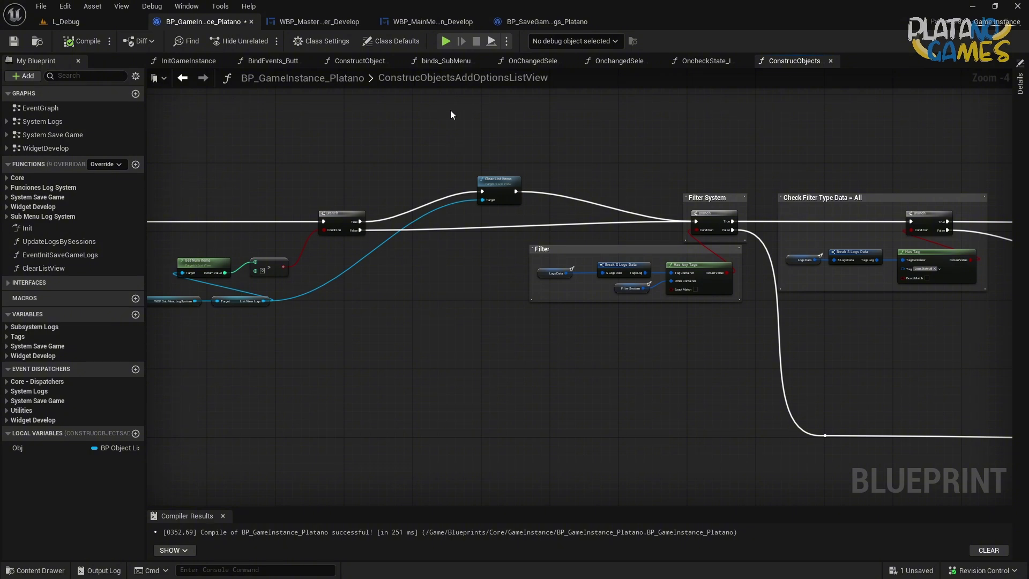
left_click(484, 41)
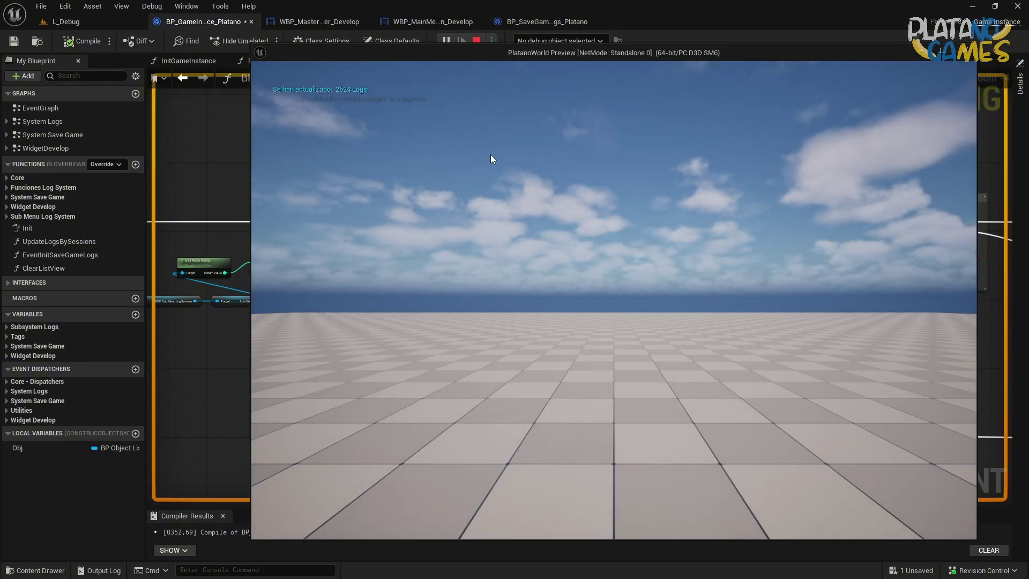
Filter the preview's Log System to Sistema Core, then to Sistema GameFlow.
left_click(507, 165)
left_click(509, 183)
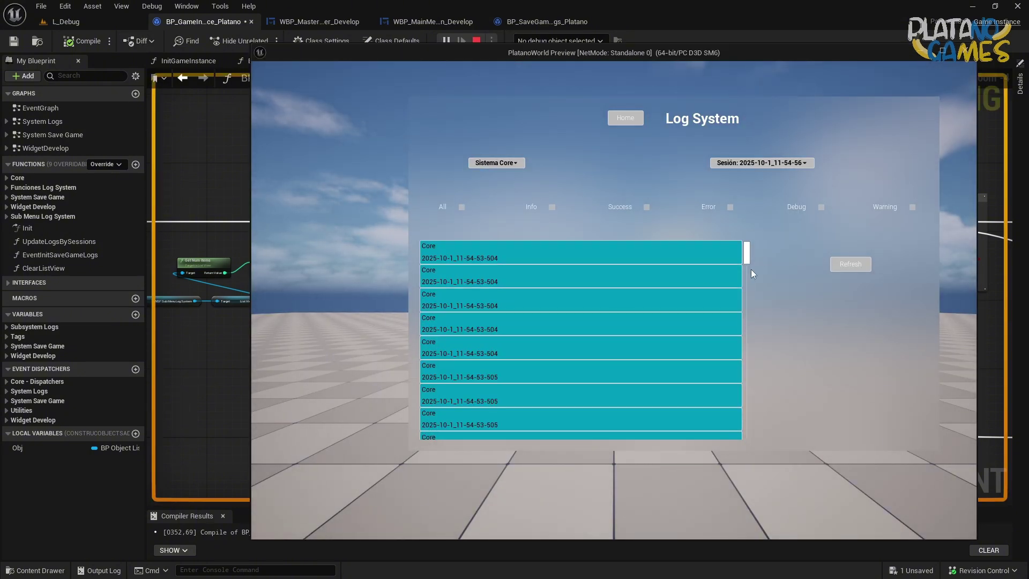
scroll(749, 259, "down", 1)
left_click_drag(749, 259, 765, 226)
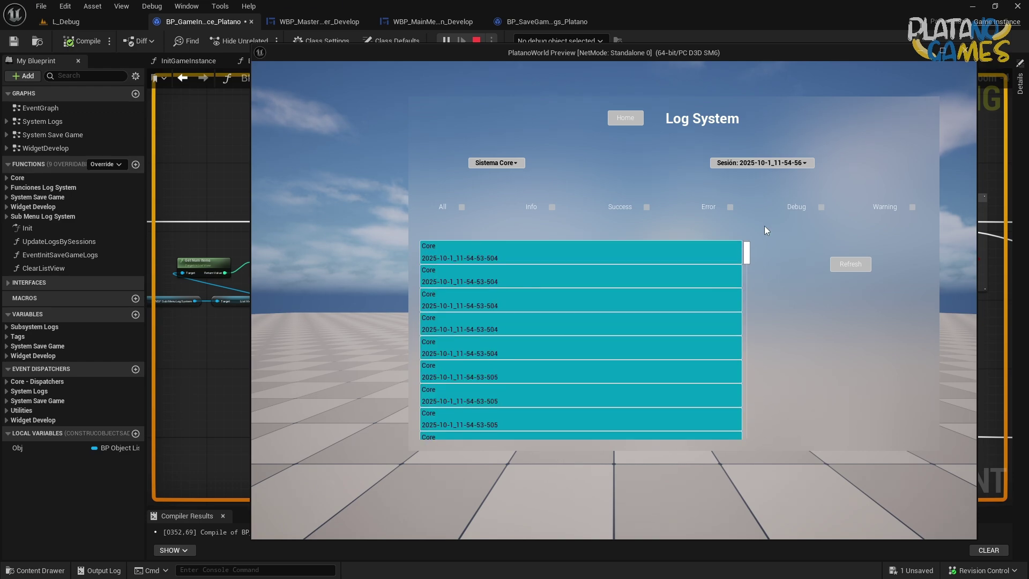
left_click(516, 166)
left_click(501, 187)
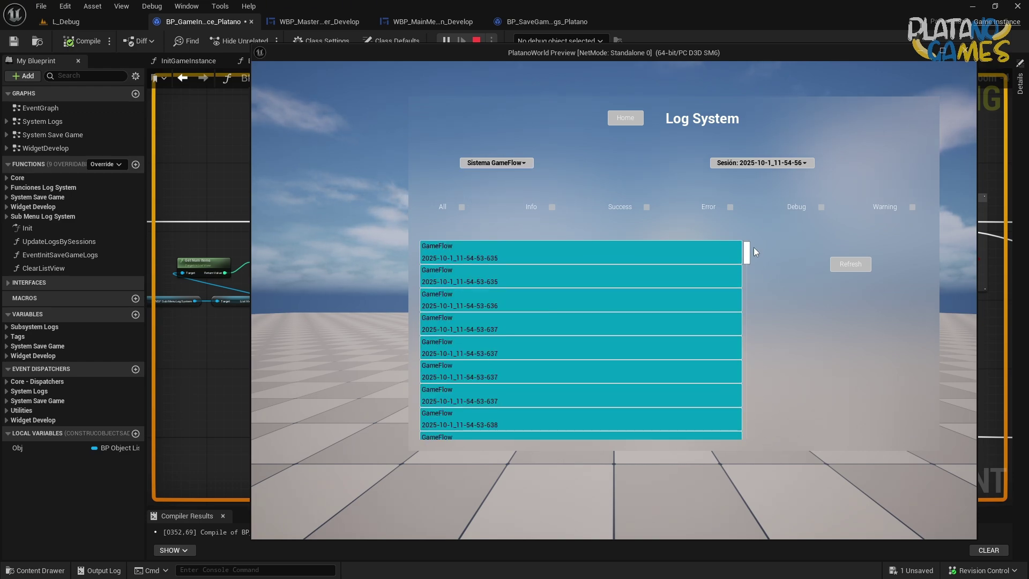
left_click_drag(754, 247, 759, 438)
Show the Sistema GameInstance logs, then close the preview and view the whole function graph.
left_click(514, 164)
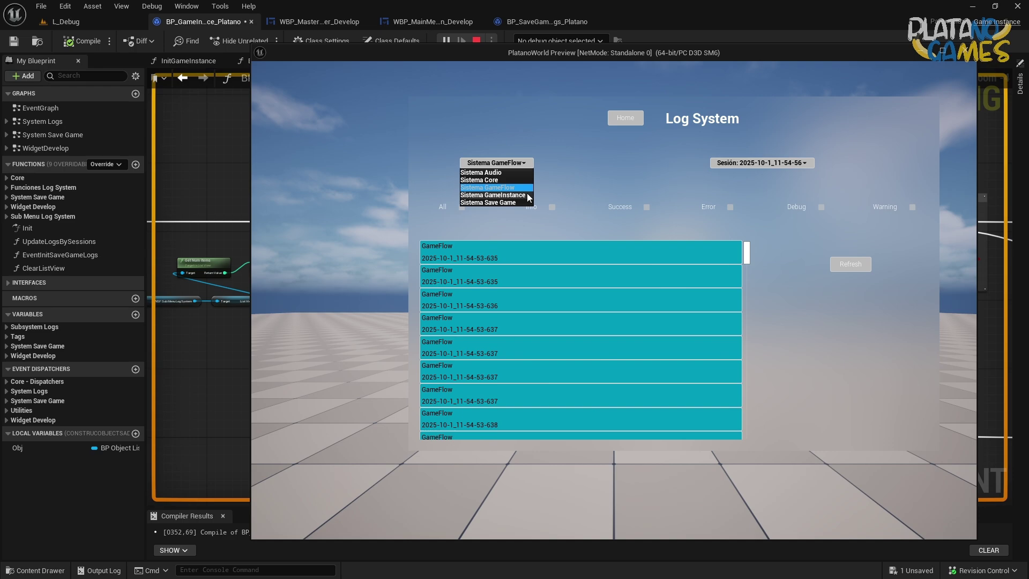
left_click(525, 195)
left_click_drag(749, 279, 768, 226)
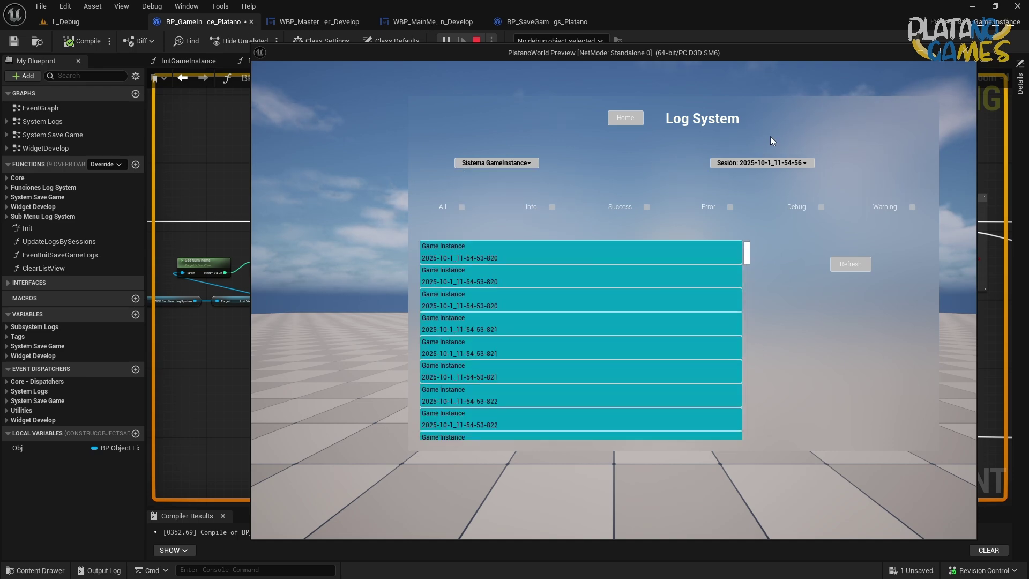
left_click(964, 54)
right_click_drag(594, 235, 483, 235)
Return from the function graph to the ConstructObjectsListView_WidgetDevelop graph.
scroll(381, 262, "down", 3)
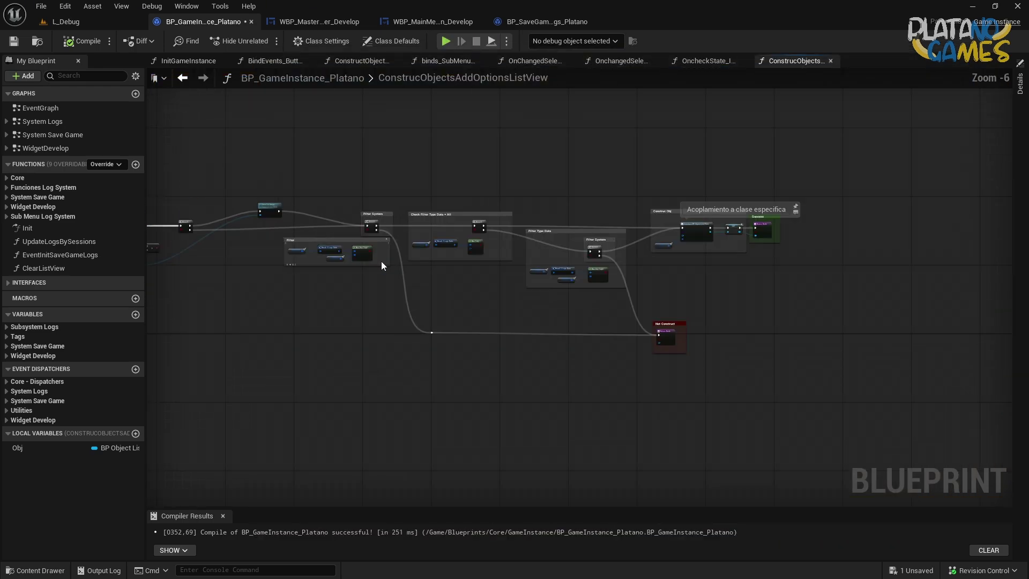
scroll(371, 253, "down", 2)
scroll(371, 257, "up", 2)
key("alt+Left")
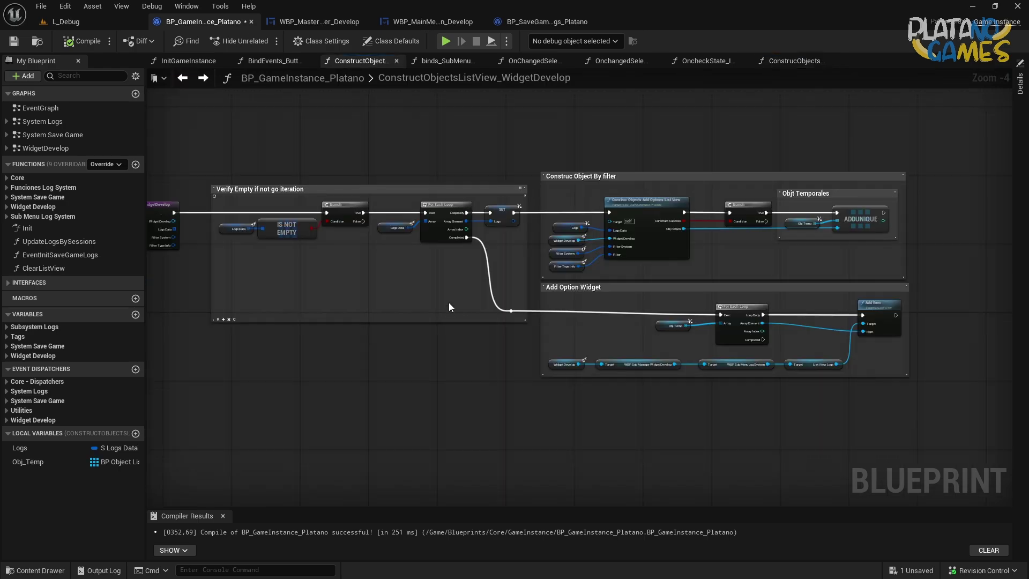
Review the Construc Object By and Add Option Widget groups, then save with Ctrl+S.
scroll(889, 178, "up", 2)
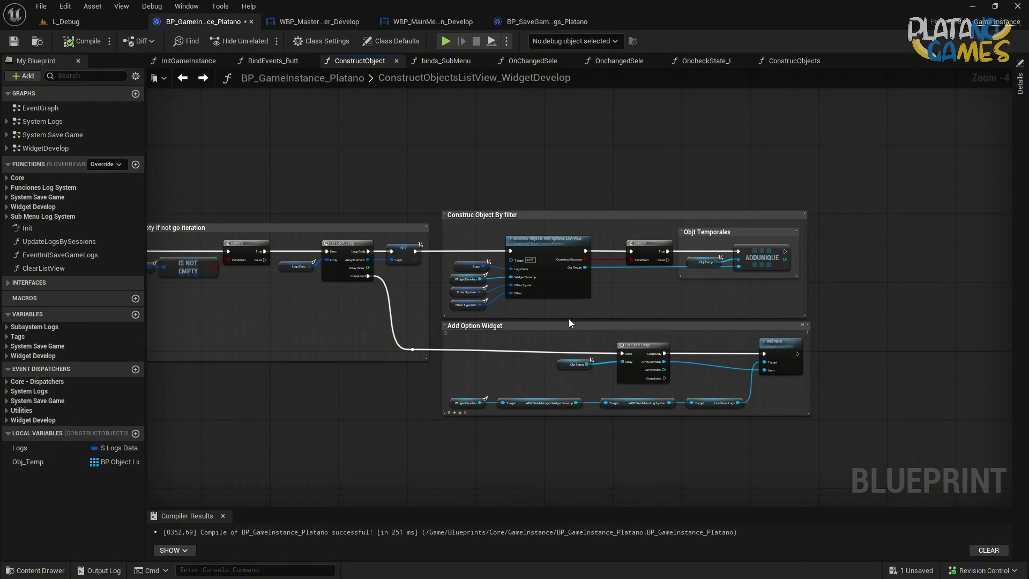
left_click_drag(955, 124, 367, 315)
right_click_drag(400, 387, 400, 293)
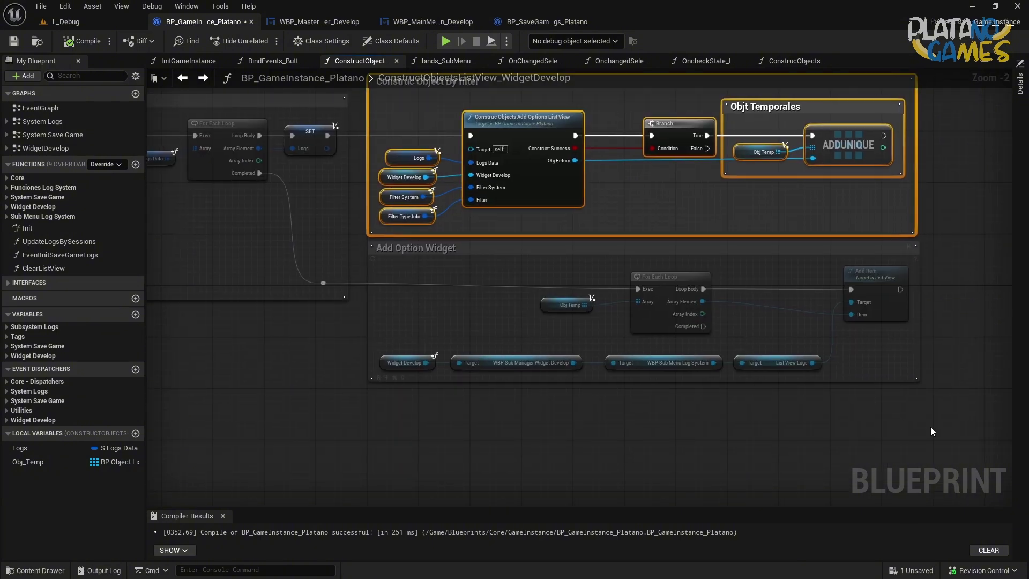
left_click(375, 251)
left_click(291, 368)
scroll(292, 368, "down", 3)
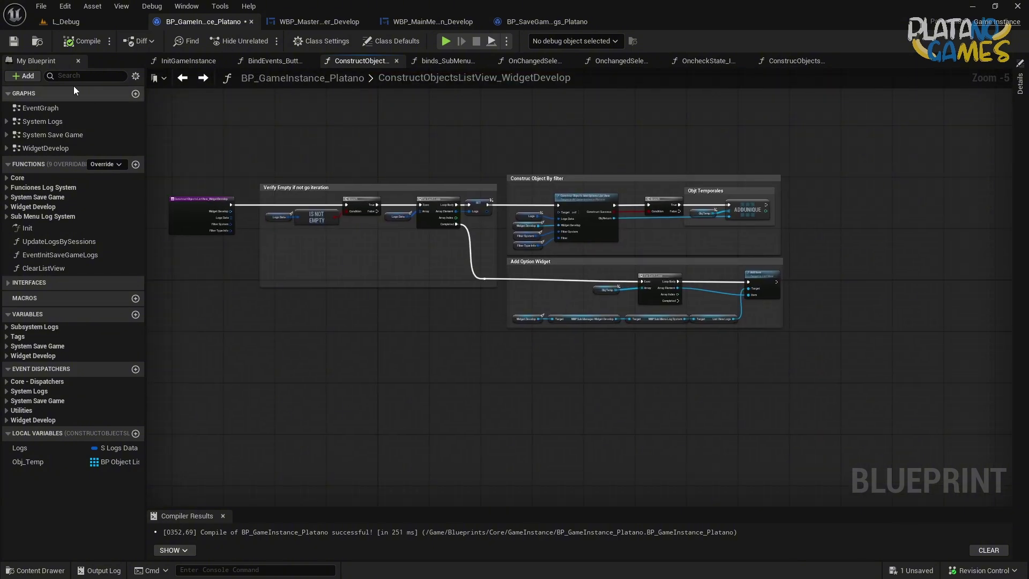
key("ctrl+s")
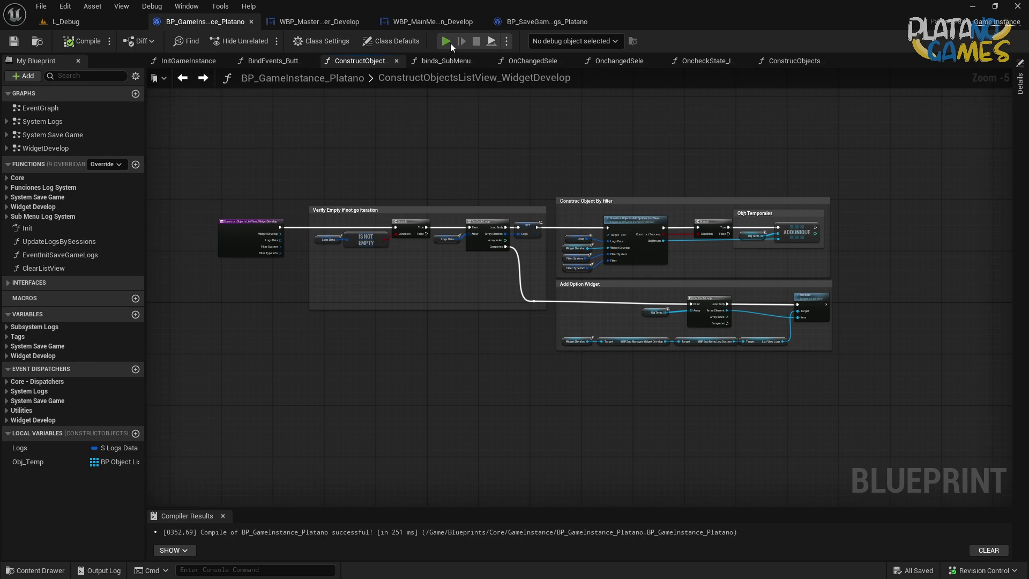
Run a preview, show GameFlow, Game Instance and Save Game logs, uncheck Error, then close it.
left_click(448, 42)
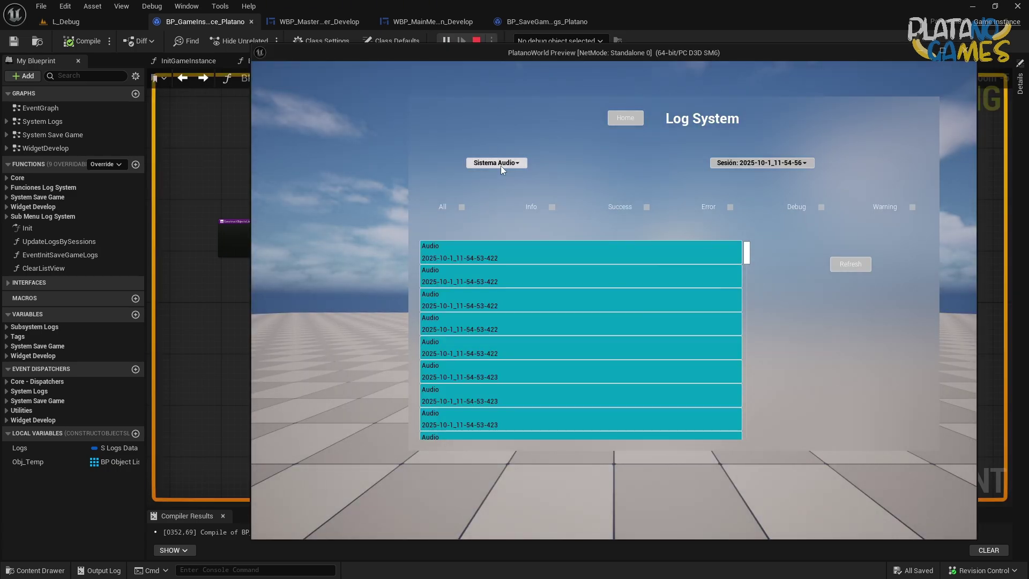
left_click(502, 165)
left_click(509, 188)
left_click(509, 165)
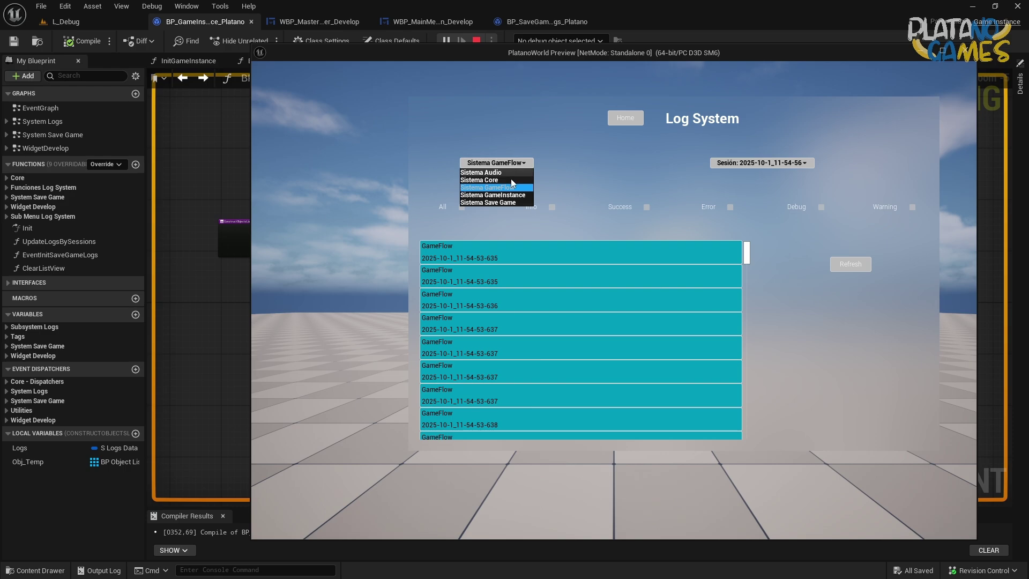
left_click(509, 196)
left_click(510, 203)
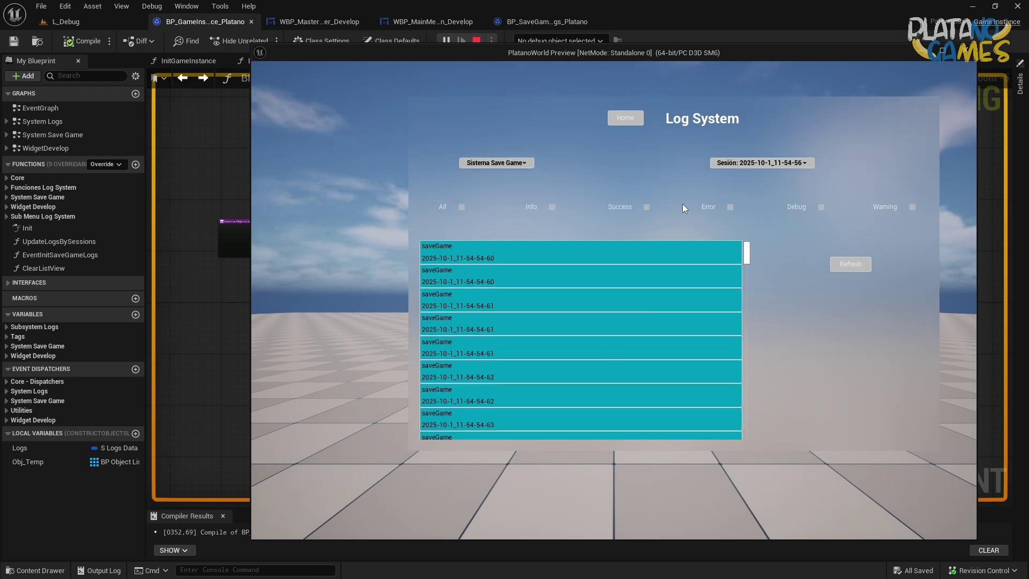
left_click(733, 208)
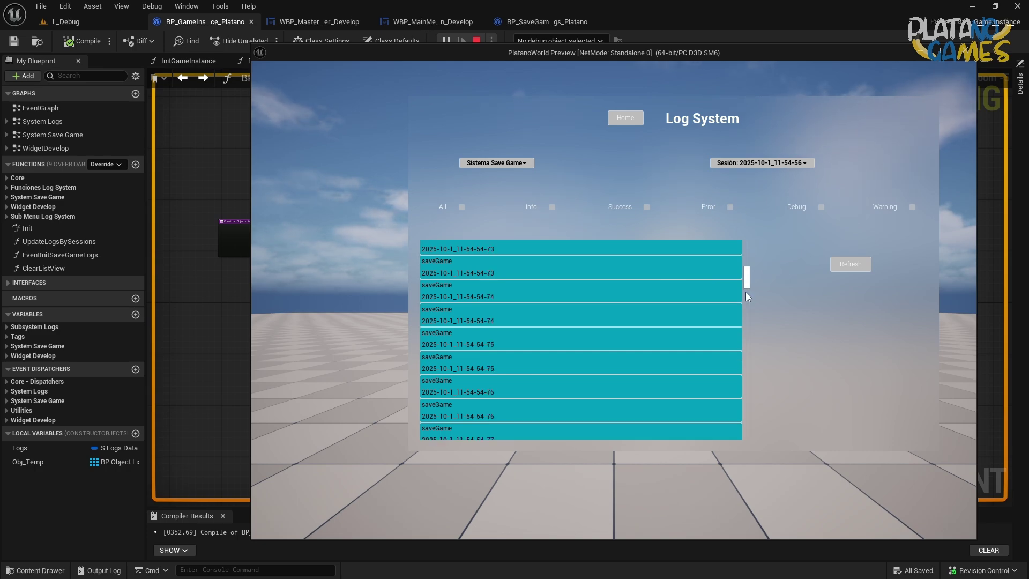
left_click(965, 54)
double_click(504, 77)
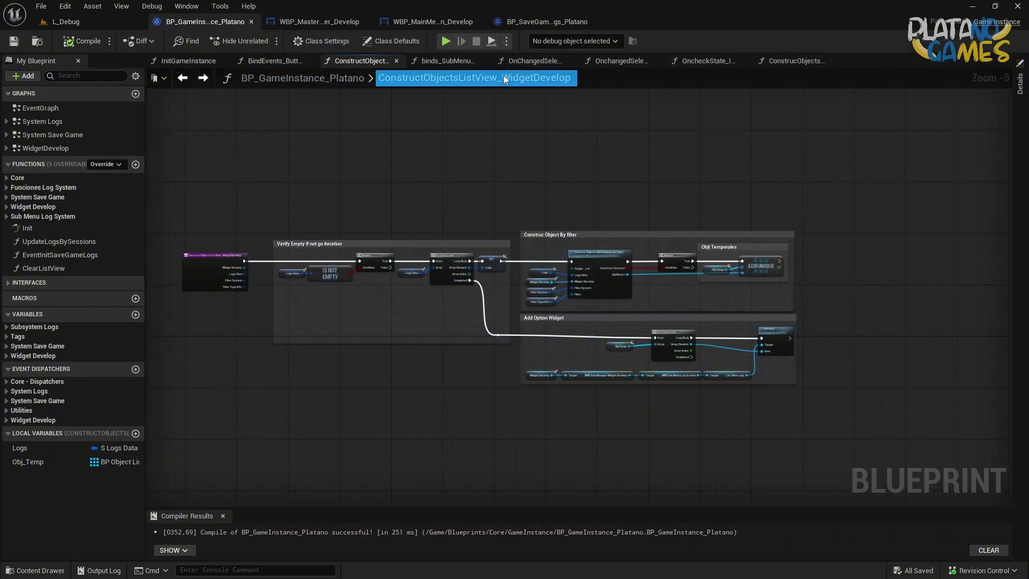
key("alt+p")
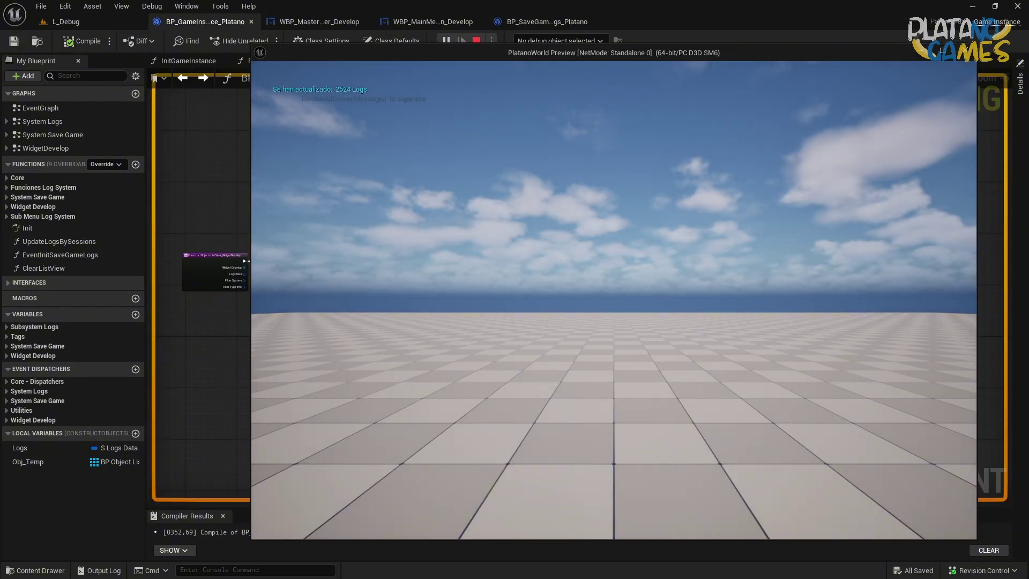
left_click(552, 207)
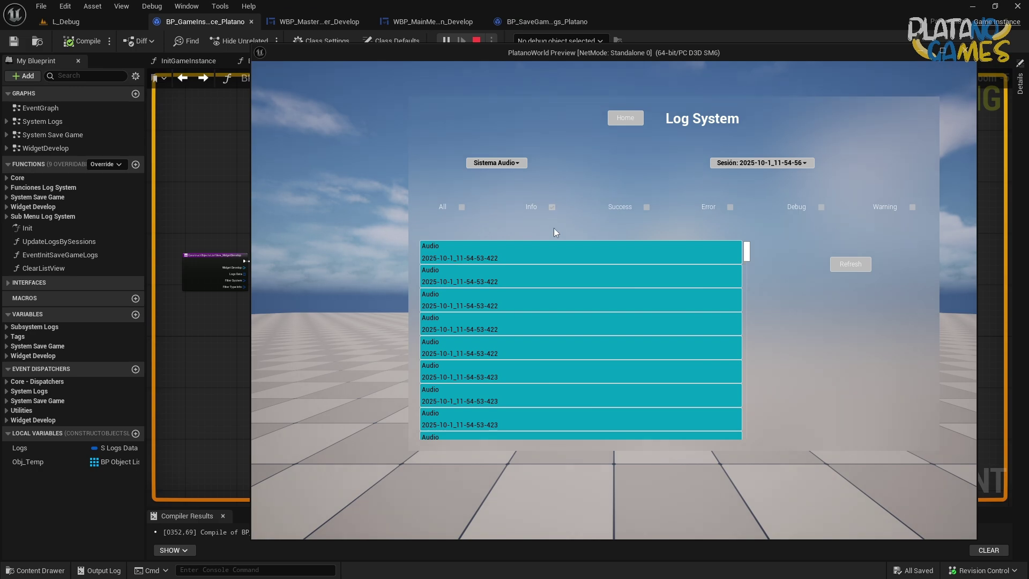
mouse_move(747, 257)
left_mouse_down()
mouse_move(749, 420)
mouse_move(752, 262)
left_mouse_up()
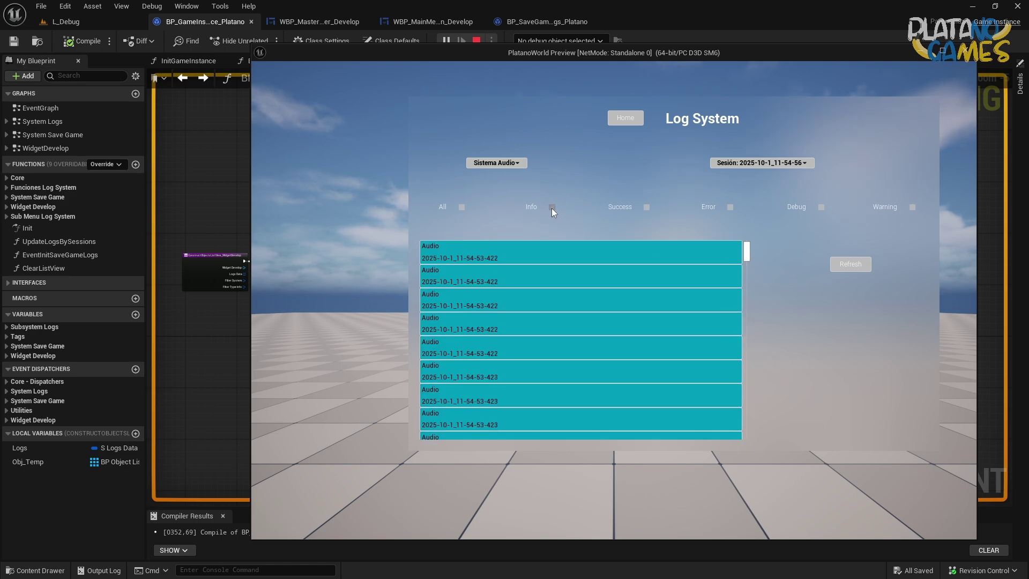
left_click(552, 207)
Close the preview, glance over the open editor tabs, and close BP_SaveGameBase_Logs_Platano.
left_click(969, 54)
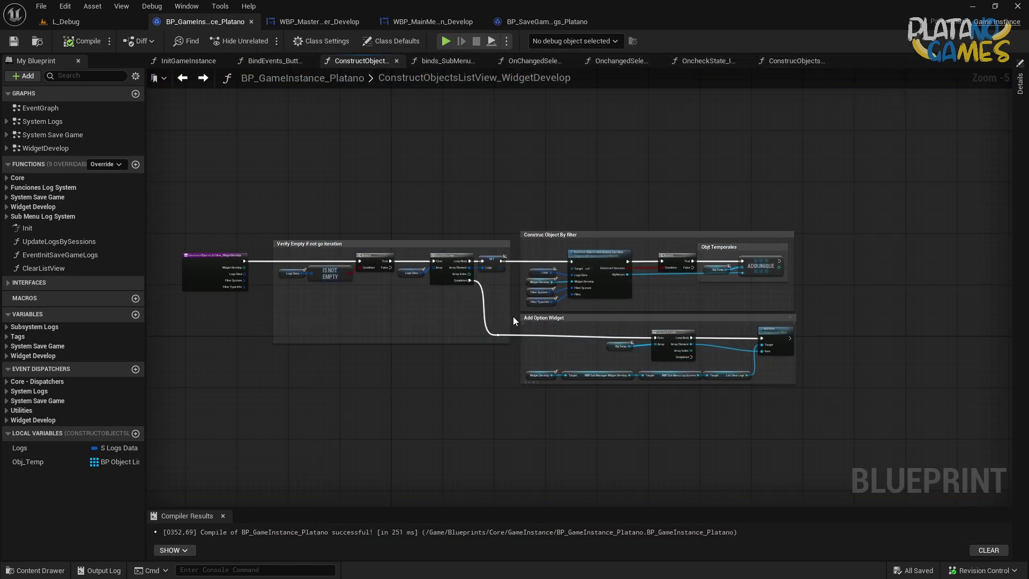
left_click(417, 21)
left_click(327, 22)
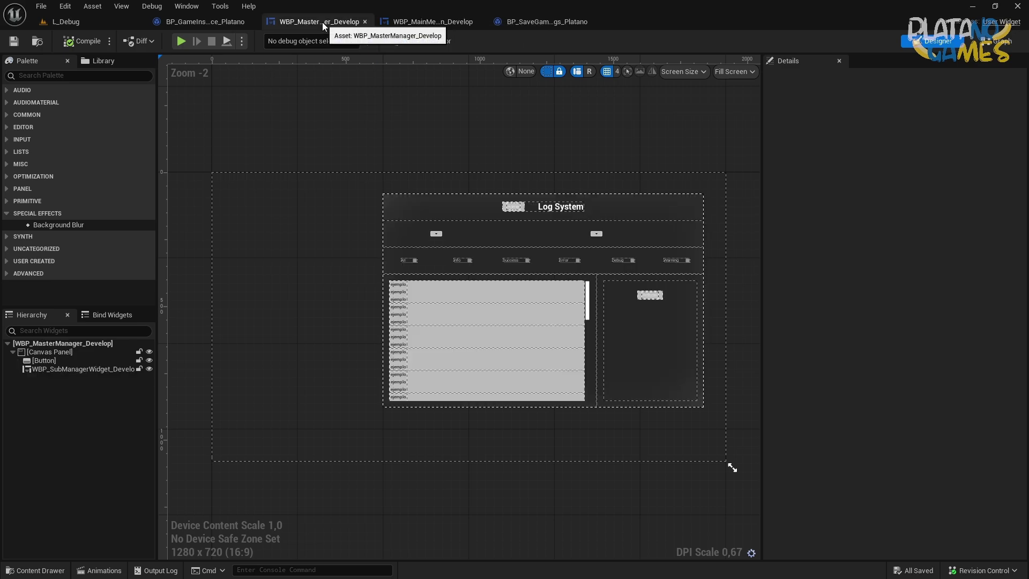
left_click(547, 21)
key("ctrl+space")
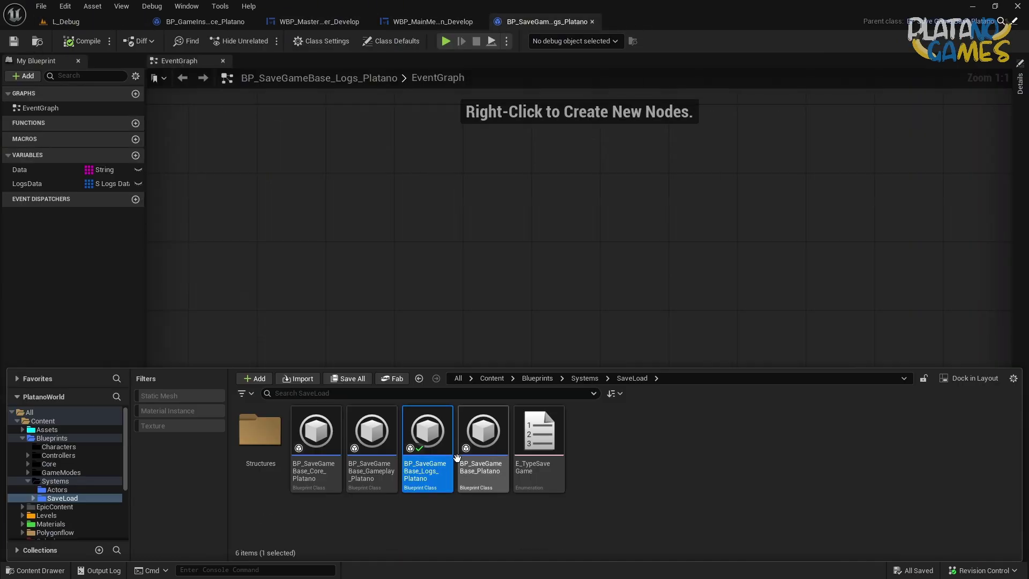
left_click(492, 378)
left_click(592, 22)
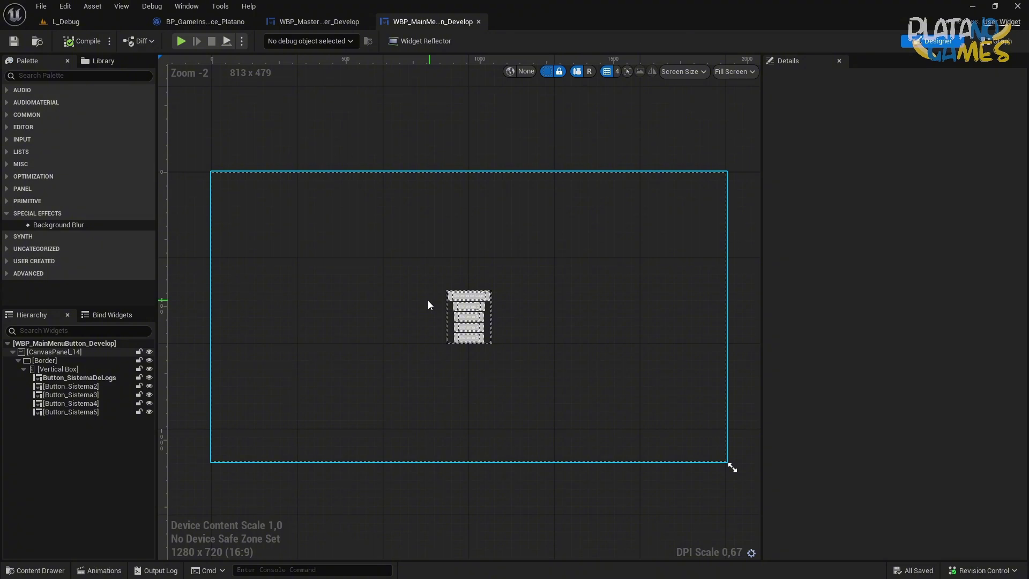
Open ListViewObjectWidget from Content > Widgets > WidgetDevelop > Objects_WidgetDevelop.
key("ctrl+space")
double_click(697, 450)
double_click(427, 432)
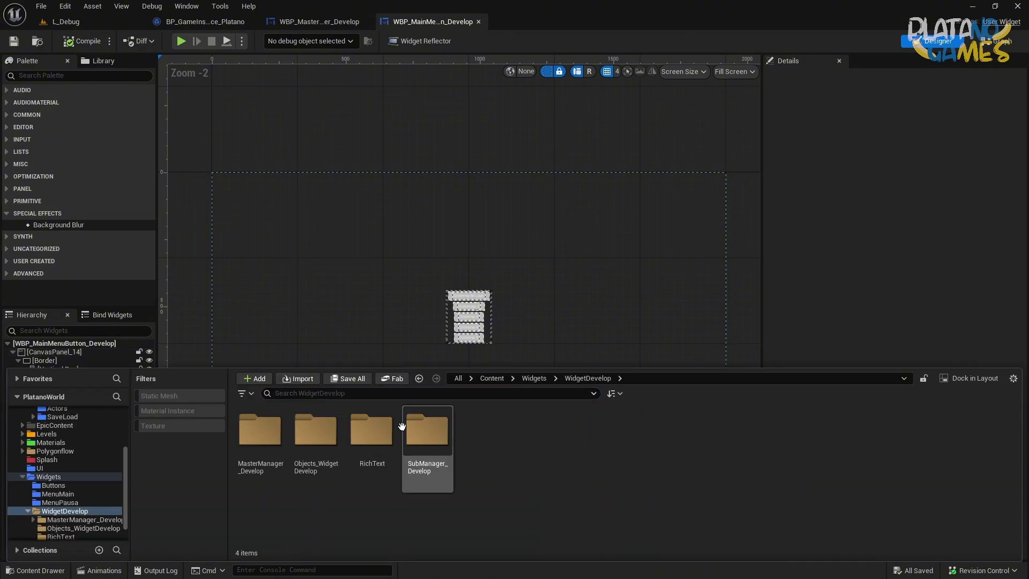
double_click(315, 435)
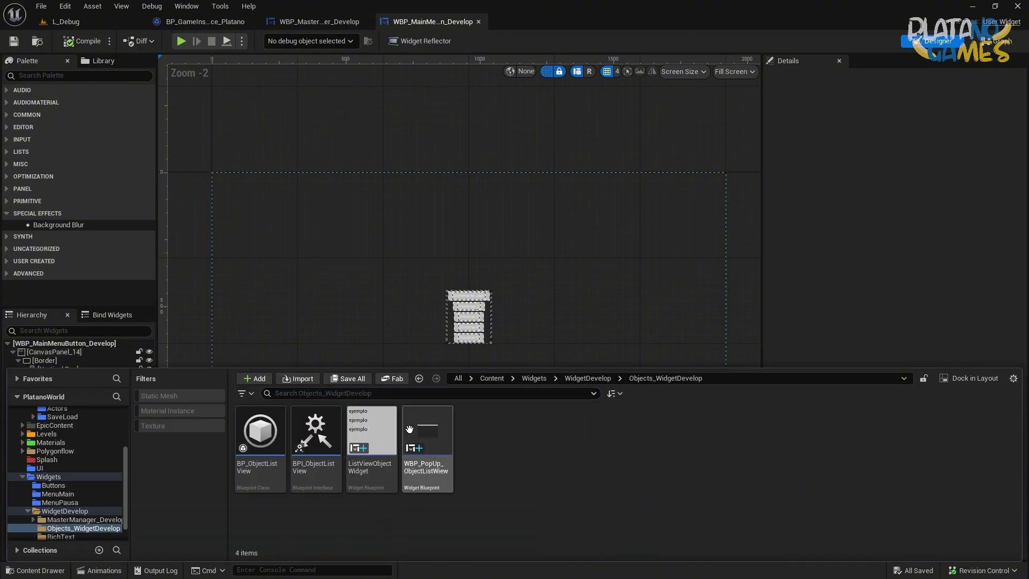
left_click(367, 431)
left_click(851, 361)
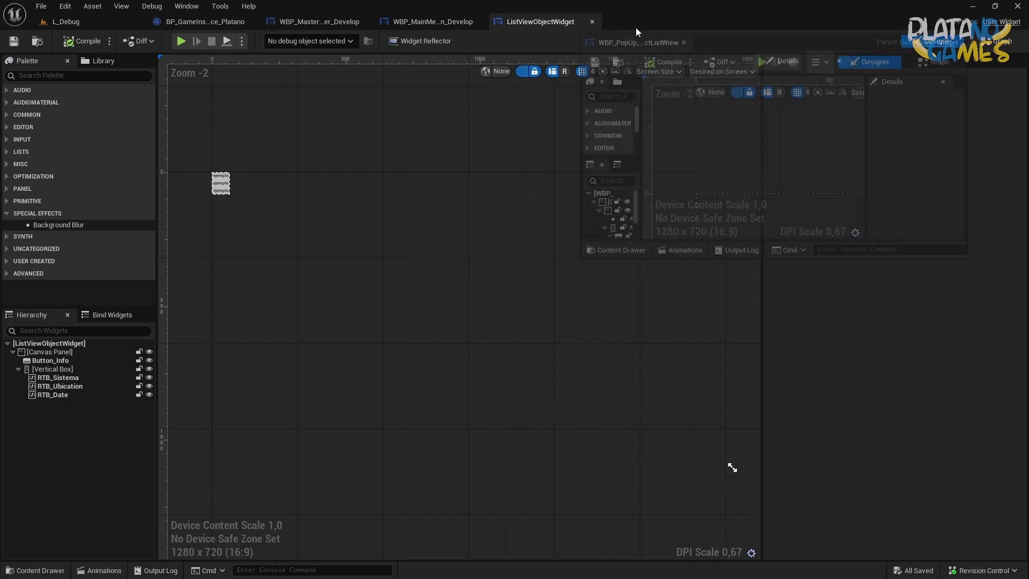
Dock the ListViewObjectWidget editor beside the other tabs and show its SetCustomButton graph.
left_click_drag(636, 27, 643, 22)
left_click(541, 21)
scroll(209, 183, "up", 10)
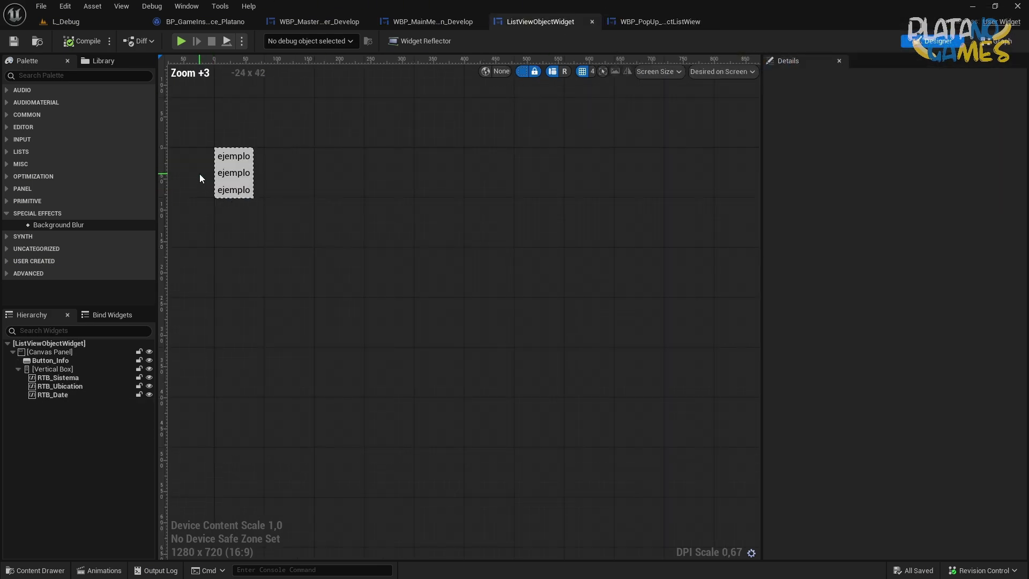
left_click(1006, 41)
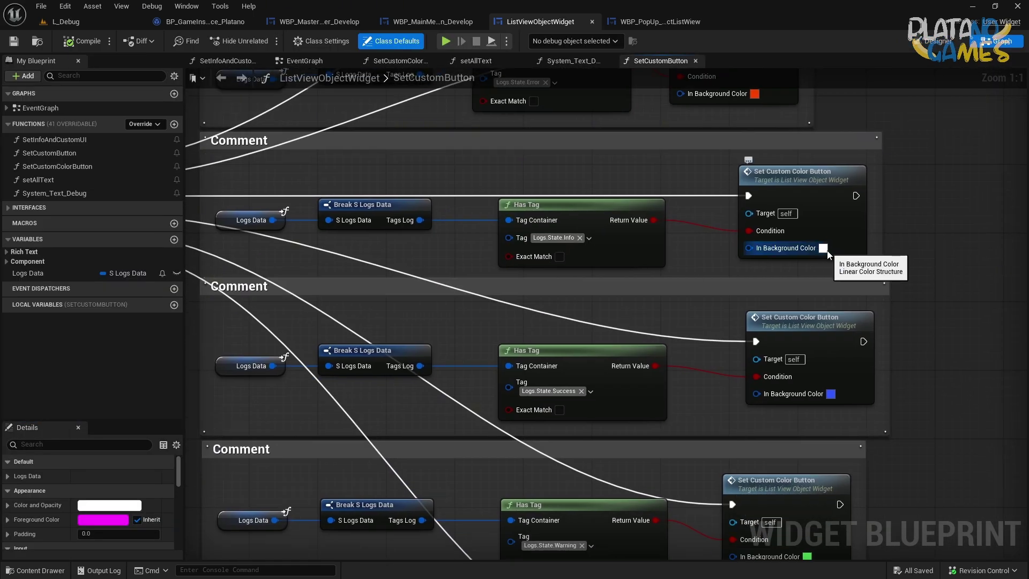
Set the Info state's In Background Color to purple.
left_click(823, 248)
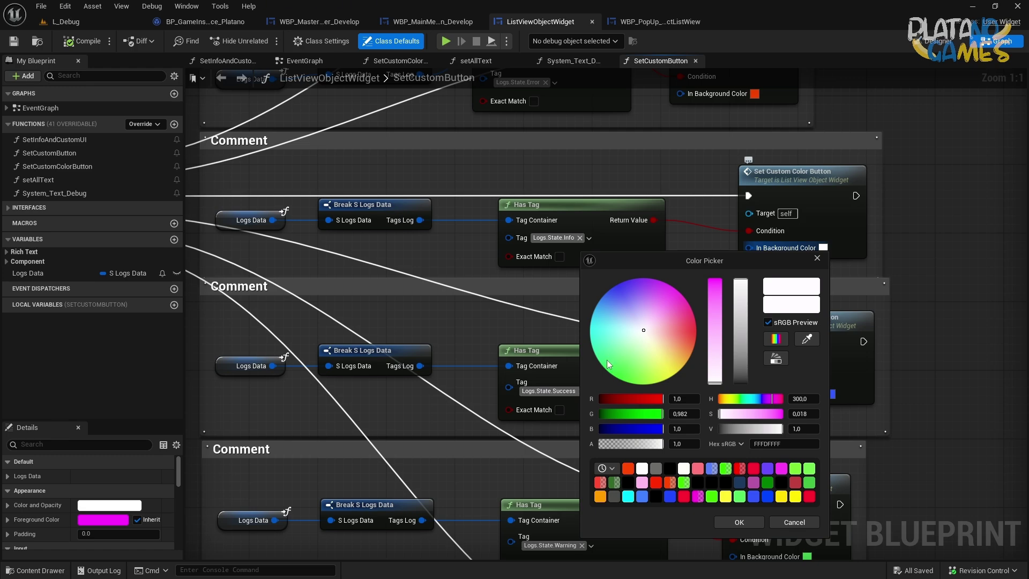
left_click_drag(607, 359, 632, 278)
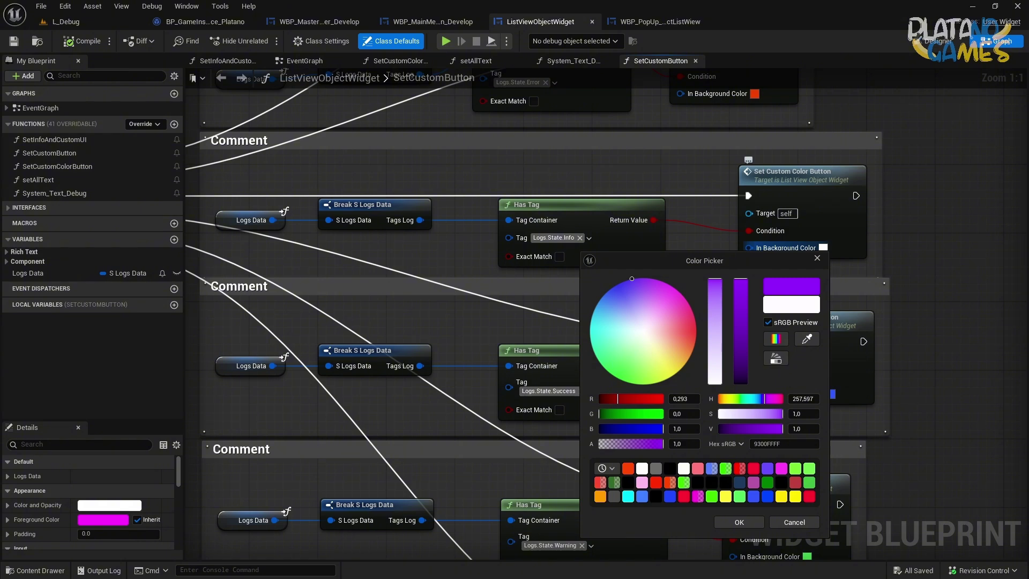
left_click(739, 522)
Rename the middle comment box to Info and return to BP_GameInstance_Platano.
scroll(730, 321, "down", 2)
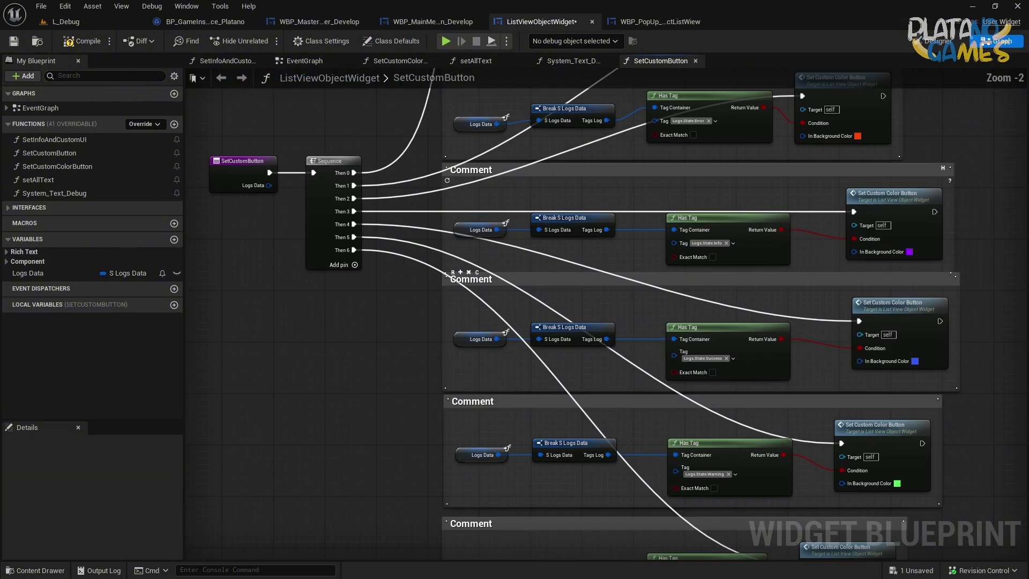
double_click(438, 183)
type("In")
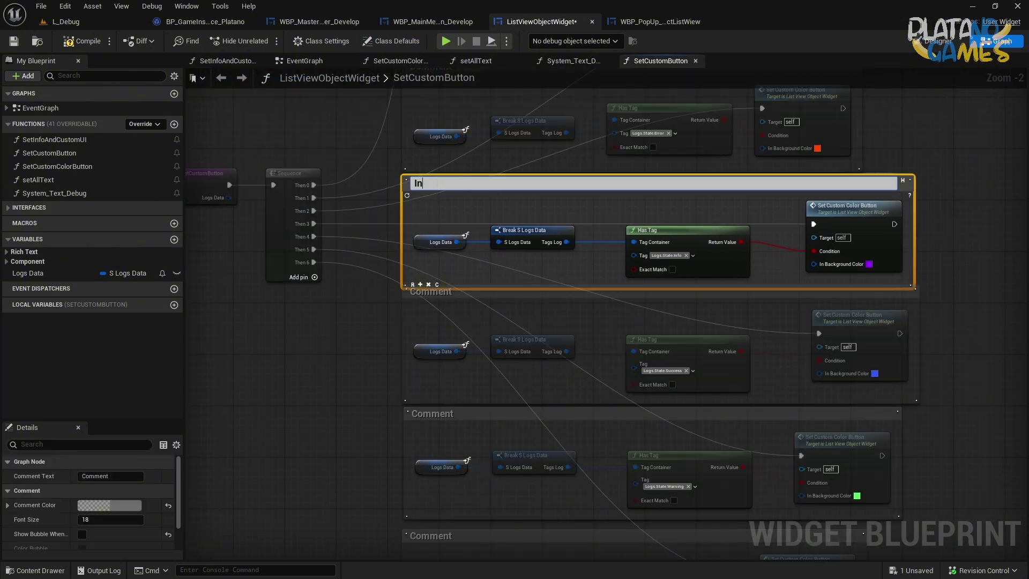
type("fo")
key("Return")
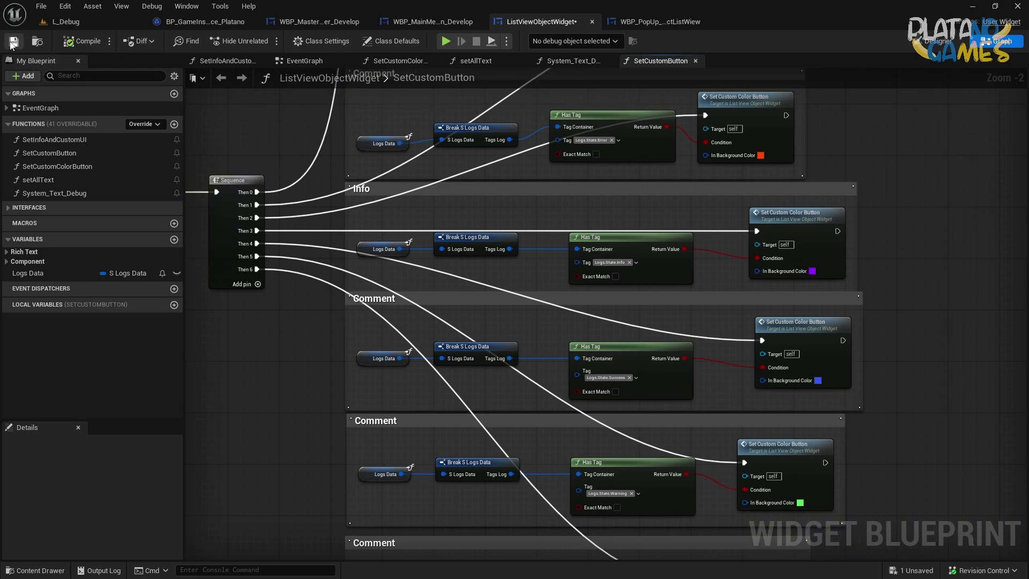
left_click(204, 22)
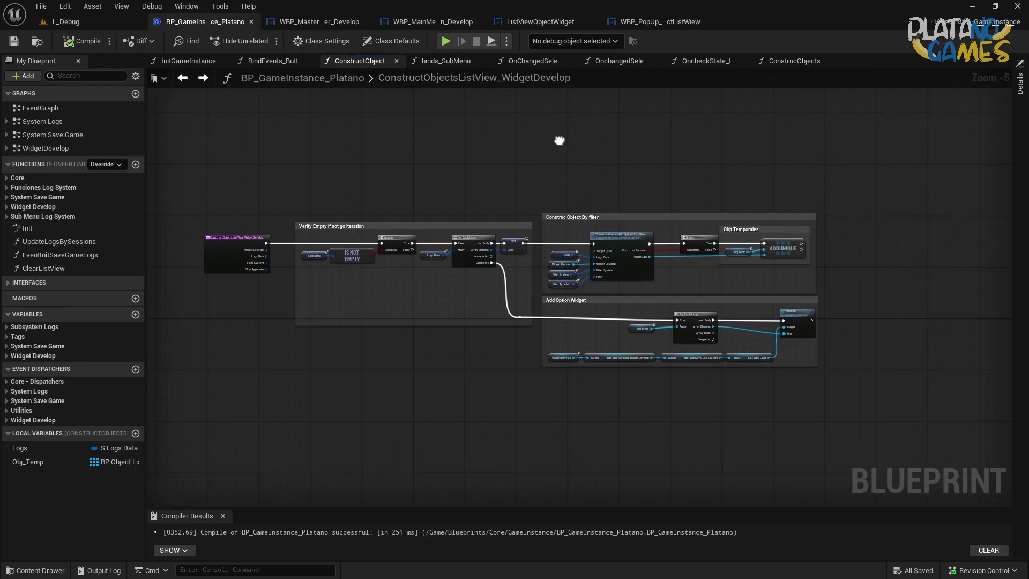
Review the sessions and system combo box function graphs, then close them.
left_click(599, 63)
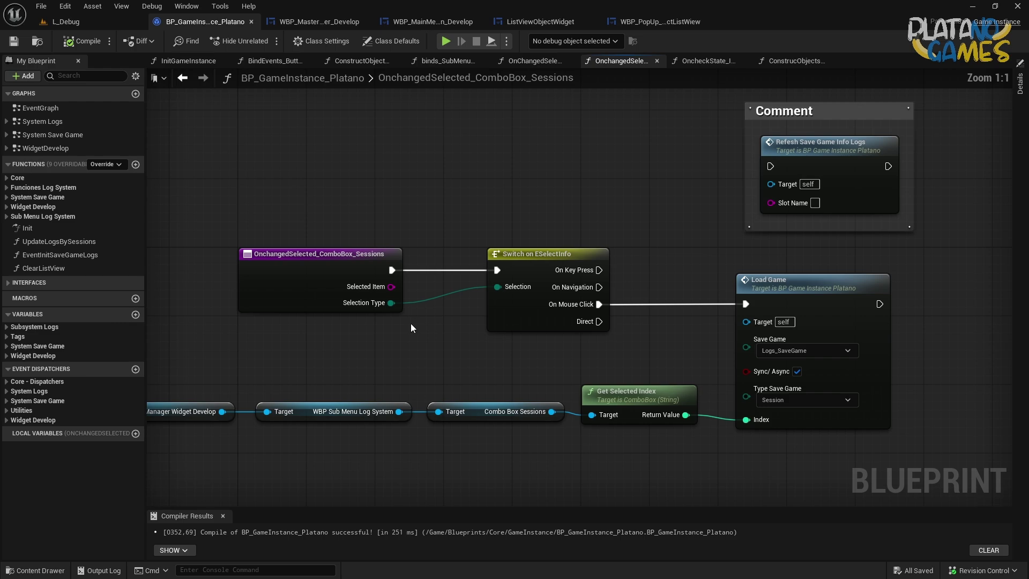
left_click(657, 61)
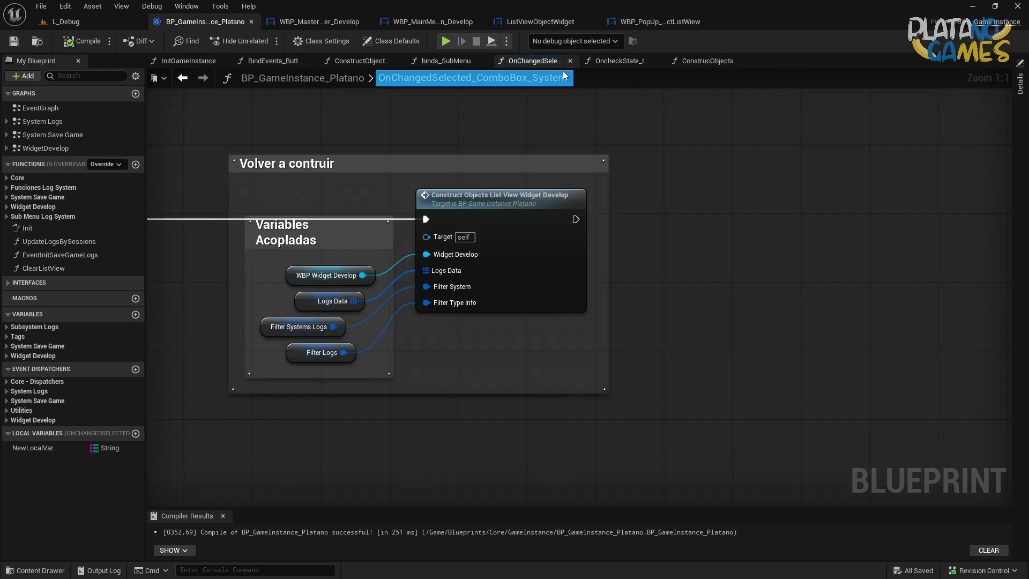
right_click_drag(349, 220, 575, 232)
scroll(485, 175, "down", 1)
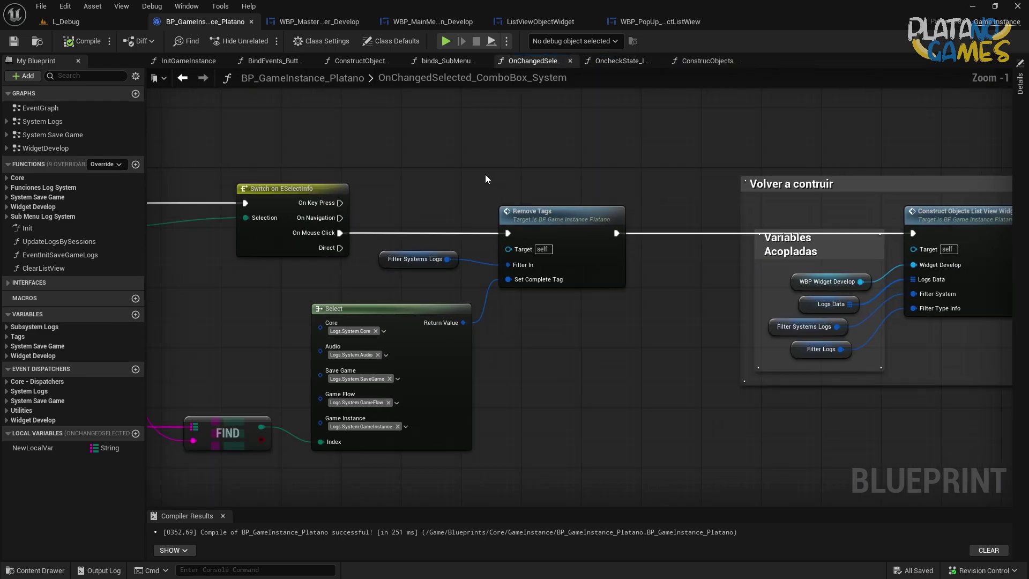
right_click_drag(485, 174, 648, 146)
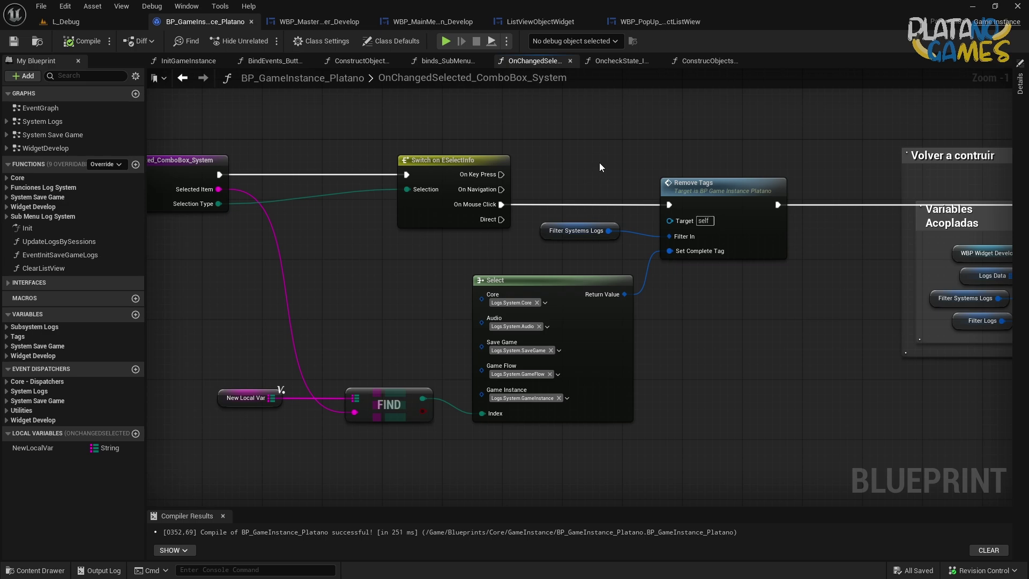
left_click(378, 336)
right_click_drag(378, 336, 356, 328)
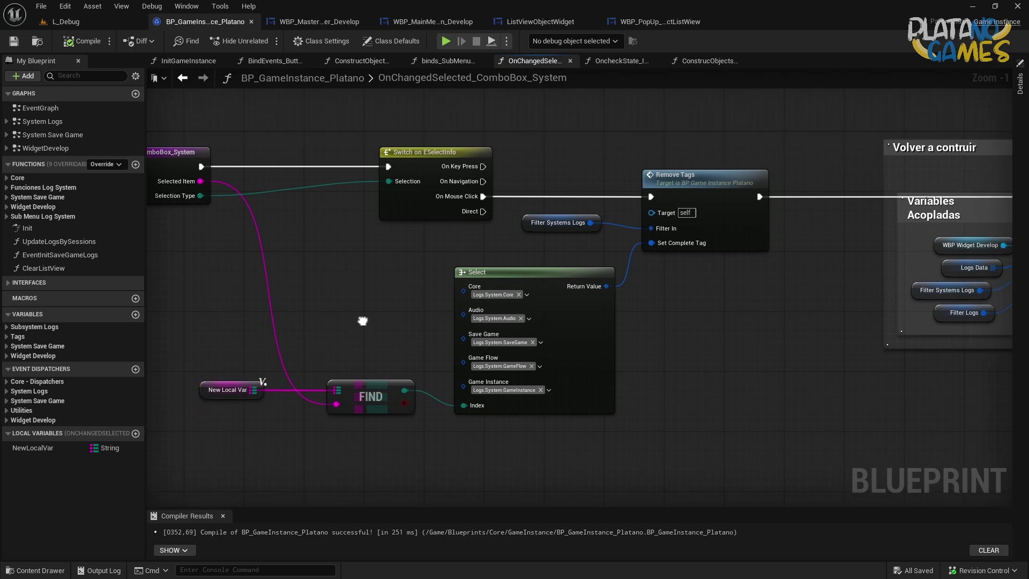
left_click(570, 61)
Rearrange the OncheckState_Info graph's Construct Objects node and four variable getters.
left_click(524, 62)
mouse_move(610, 230)
left_mouse_down()
mouse_move(946, 314)
mouse_move(945, 227)
left_mouse_up()
right_click_drag(839, 305, 732, 361)
left_click_drag(654, 335, 609, 296)
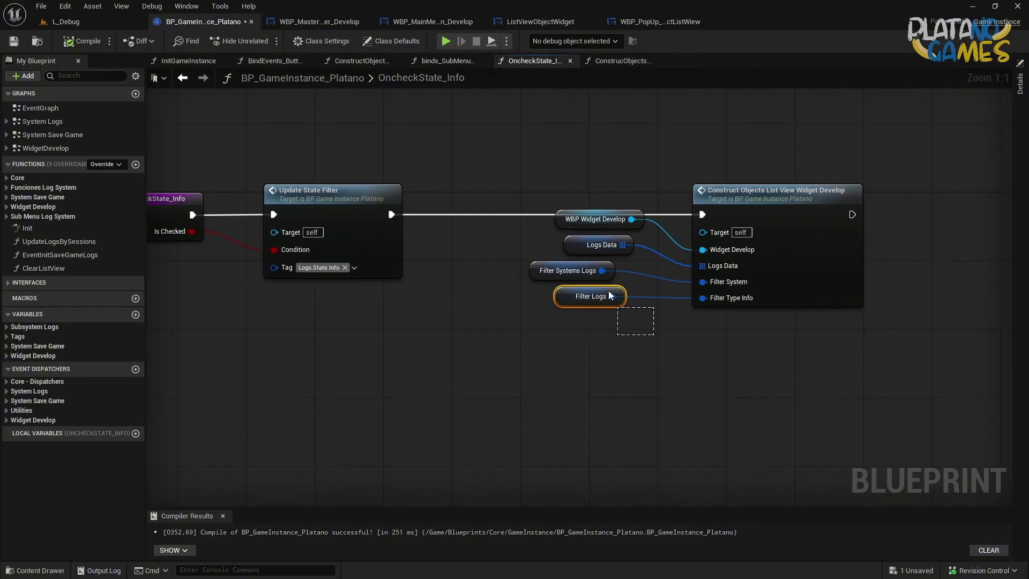
left_click_drag(561, 220, 544, 254)
right_click_drag(455, 271, 552, 266)
left_click_drag(482, 309, 433, 256)
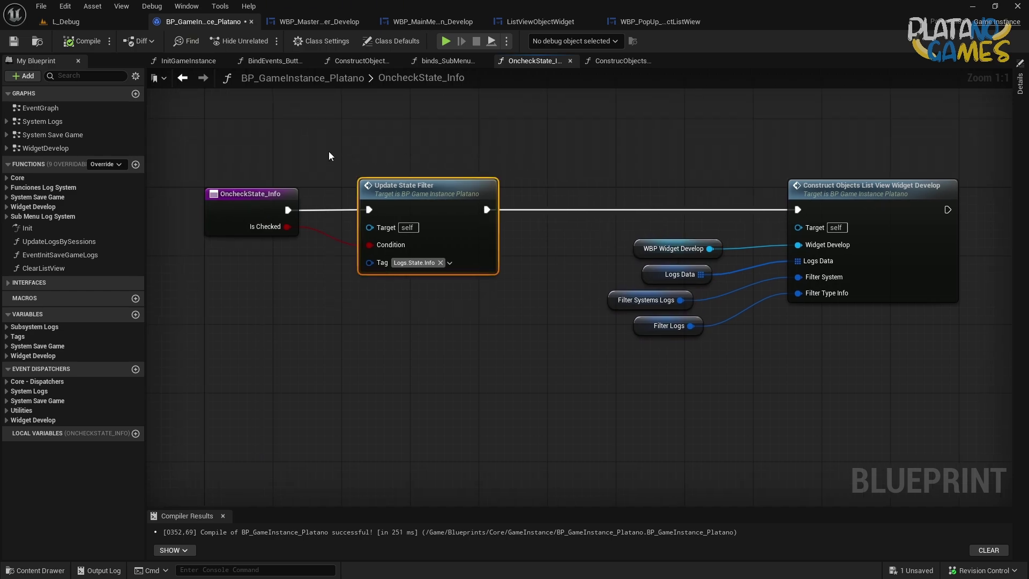
left_click_drag(554, 141, 916, 335)
left_click_drag(885, 292, 850, 284)
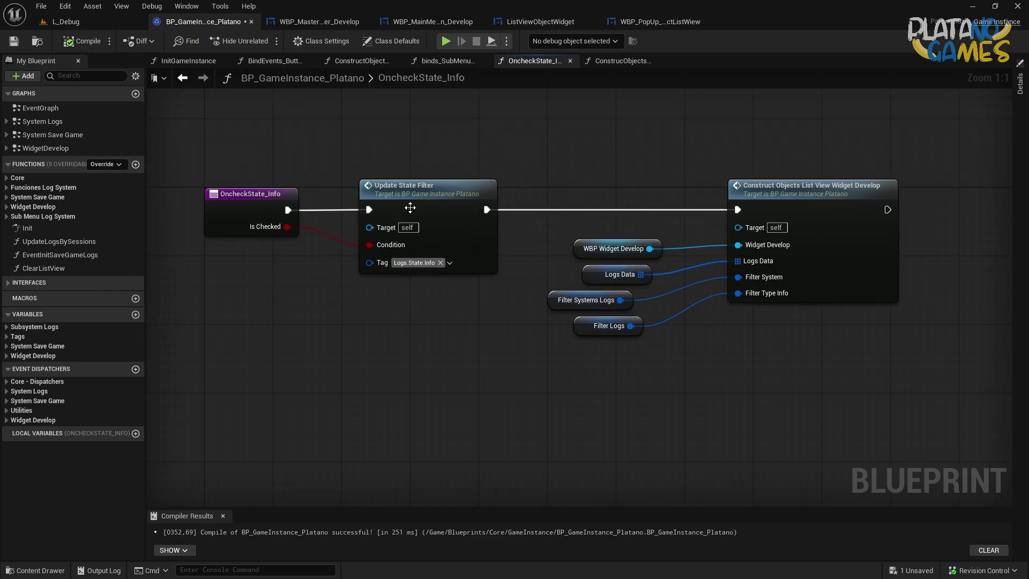
Tidy Update State Filter, repositioning the Has Tag, Branch, Tag and gameplay tag nodes.
double_click(409, 207)
left_click_drag(506, 271, 597, 294)
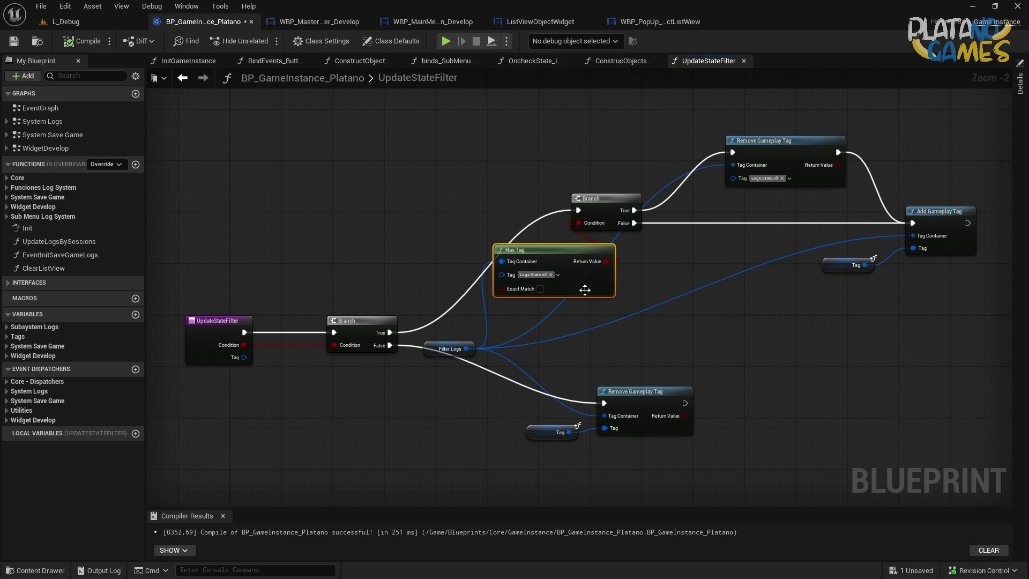
left_click_drag(606, 211, 677, 211)
left_click_drag(561, 253, 535, 175)
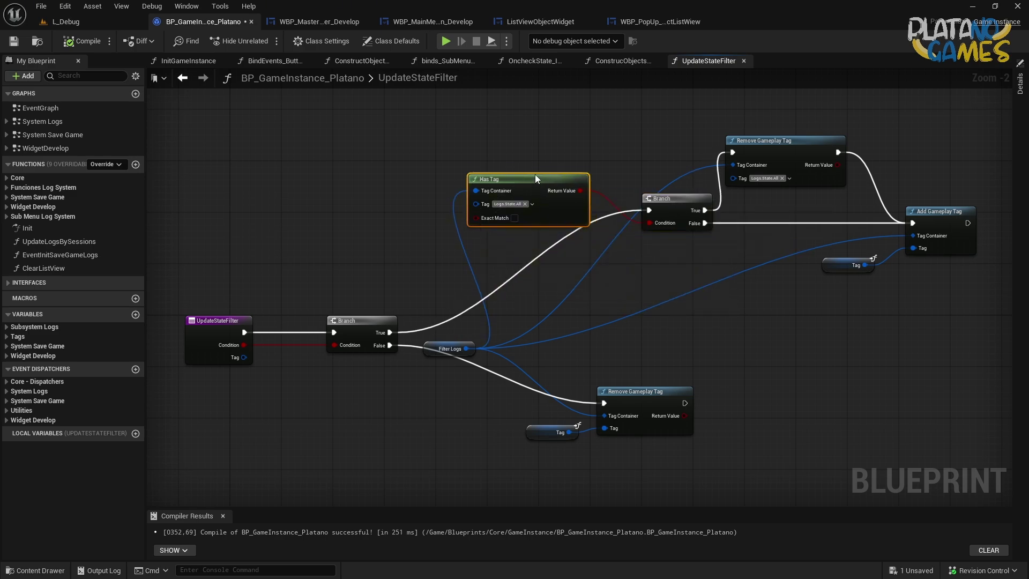
scroll(584, 398, "up", 2)
left_click_drag(584, 451, 523, 435)
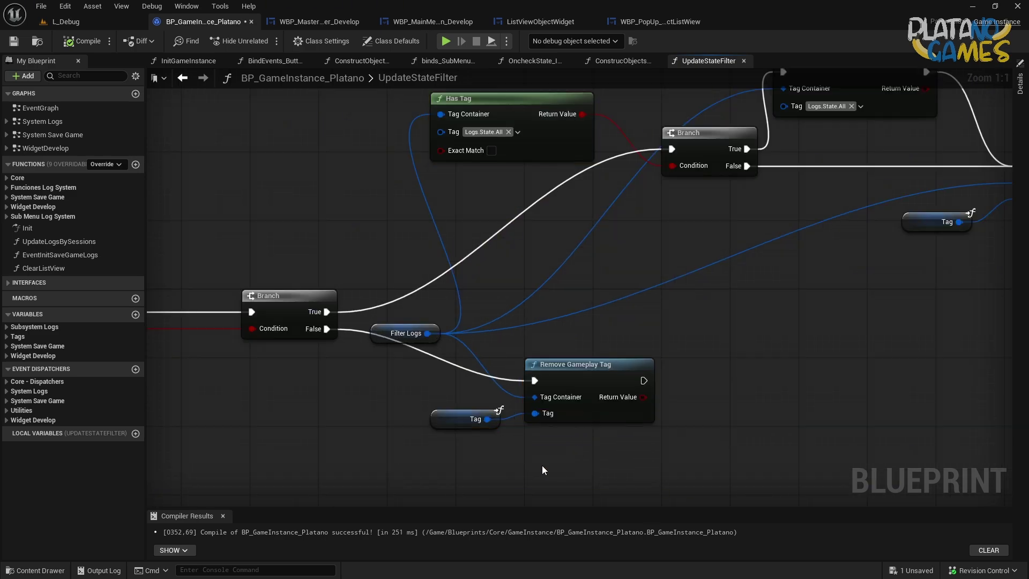
scroll(595, 407, "down", 3)
right_click_drag(452, 369, 346, 372)
scroll(632, 316, "up", 2)
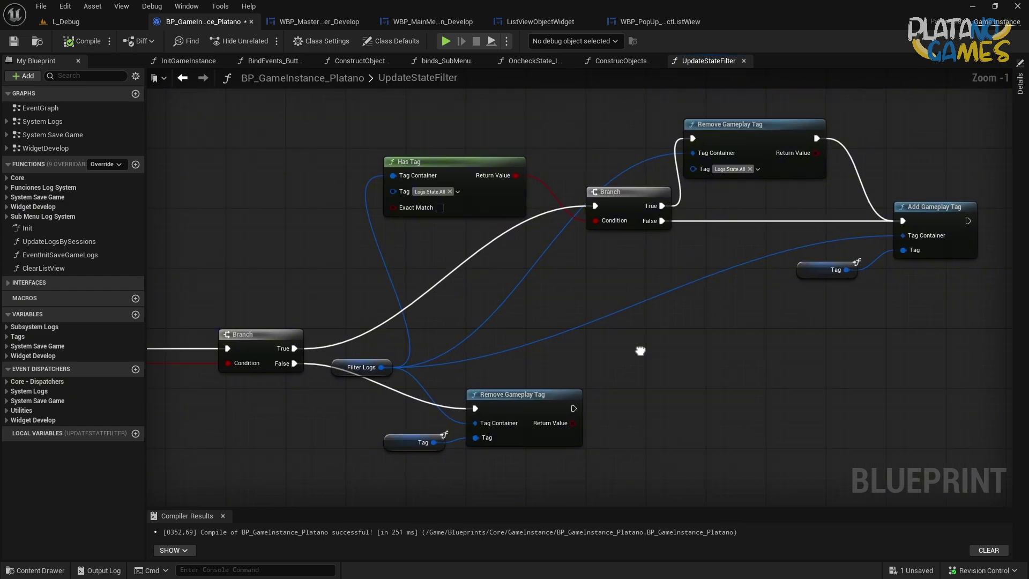
right_click_drag(799, 154, 736, 191)
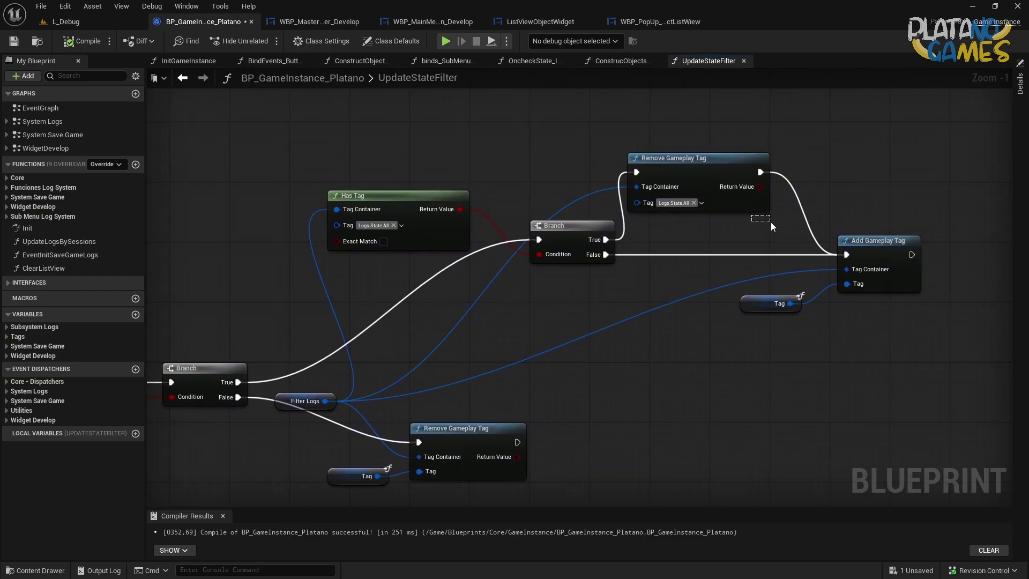
right_click_drag(776, 218, 740, 168)
Back in OncheckState_Info, shift the Construct Objects node and its inputs right.
key("alt+Left")
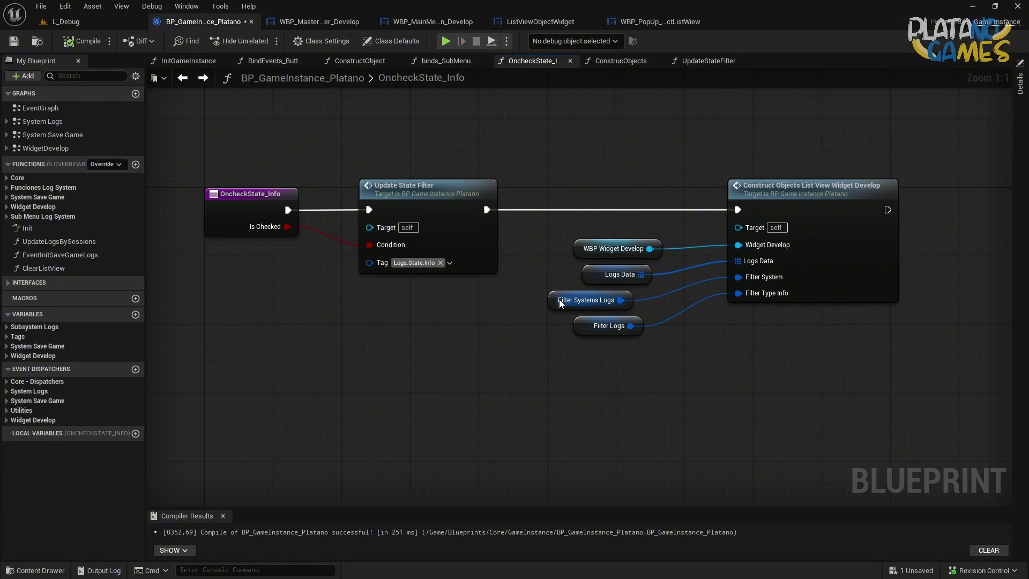
right_click_drag(560, 303, 441, 349)
left_click_drag(736, 220, 950, 220)
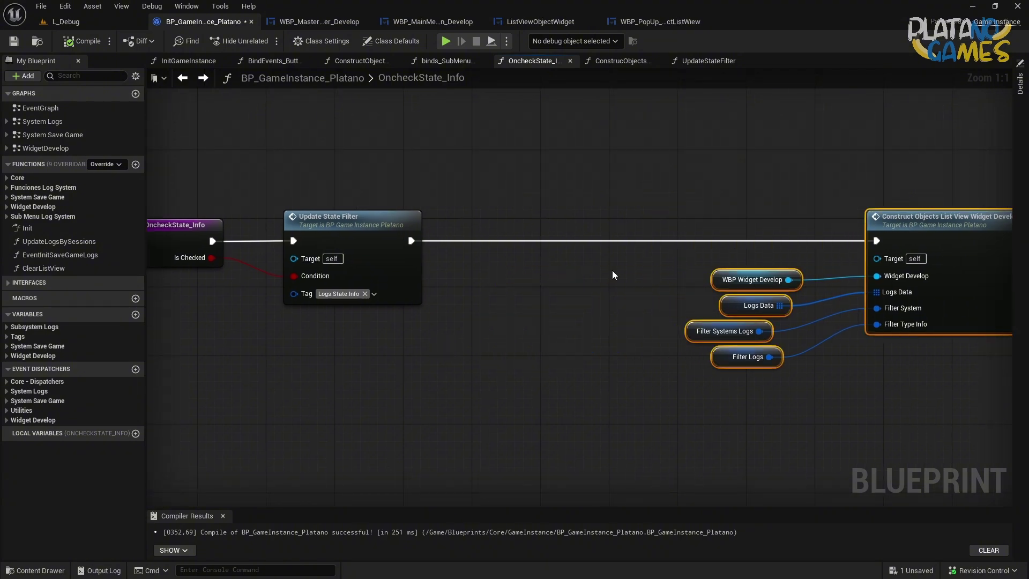
Add a Filter_Logs getter below the Construct Objects node and its getters.
left_click(11, 395)
left_click(12, 346)
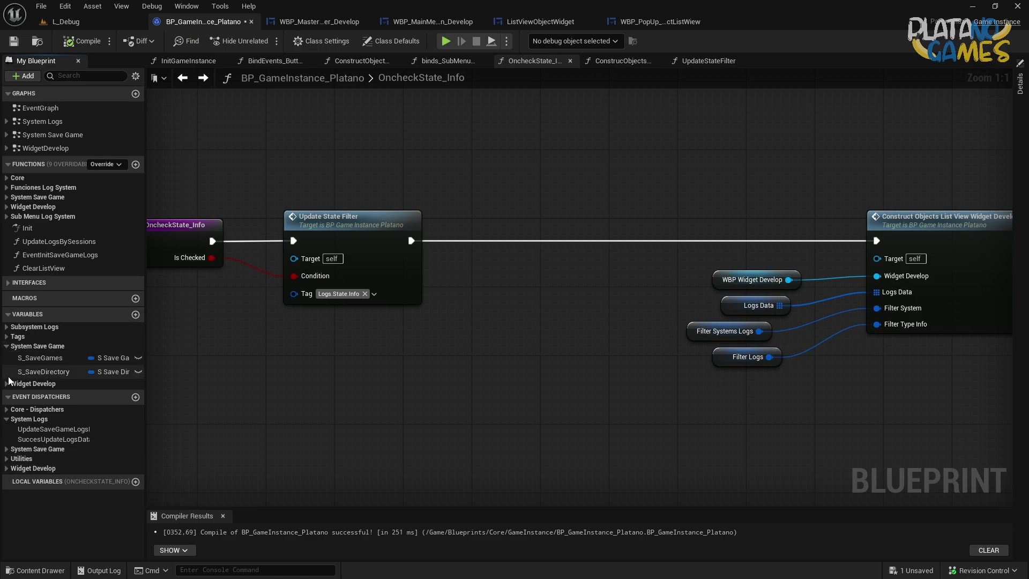
left_click(11, 384)
left_click_drag(40, 413, 397, 330)
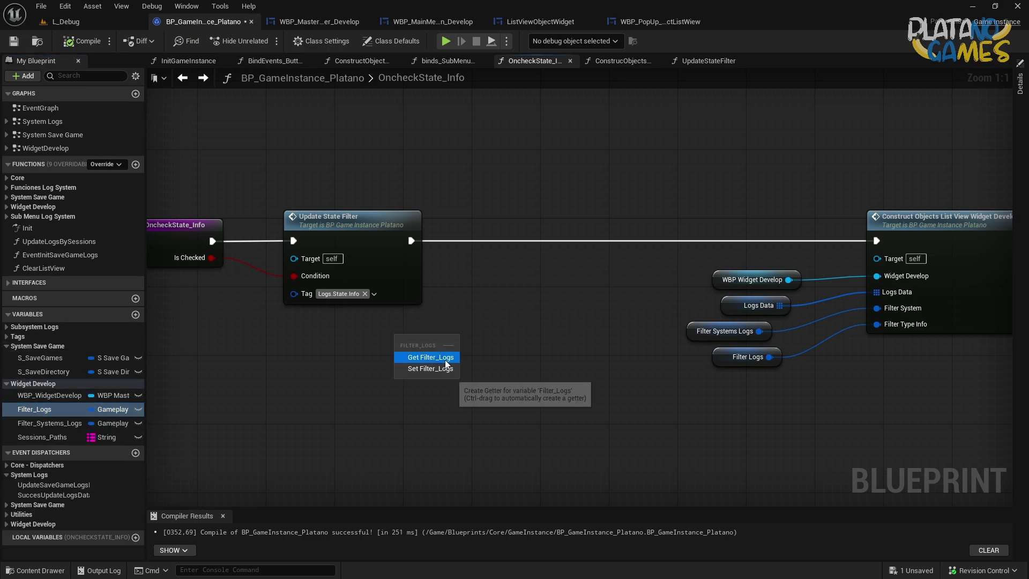
left_click(425, 355)
left_click_drag(343, 370, 602, 417)
mouse_move(678, 375)
left_mouse_down()
mouse_move(911, 209)
mouse_move(697, 217)
left_mouse_up()
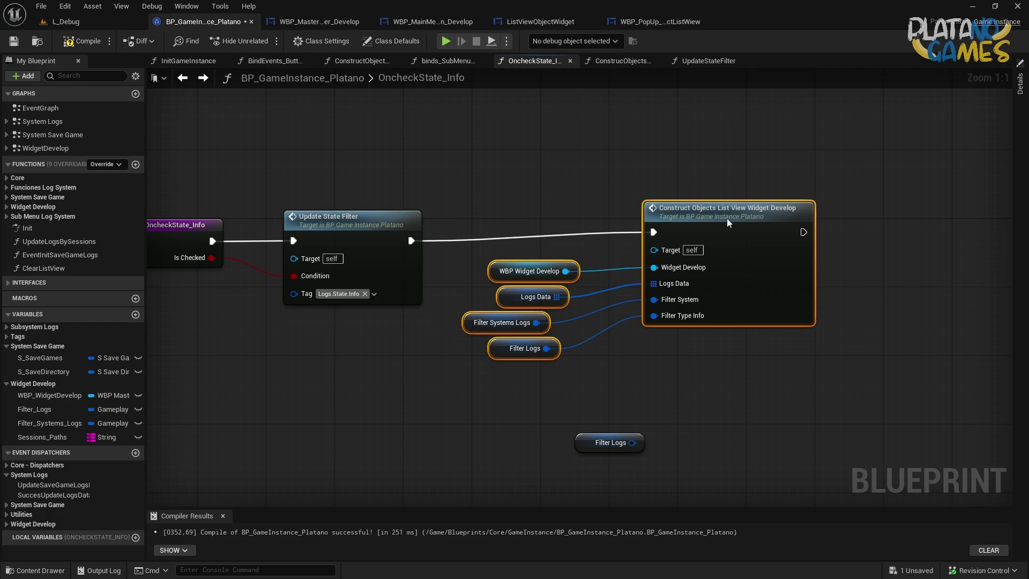
right_click_drag(615, 437, 378, 448)
Attach a Get Debug String from Gameplay Tag Container node to Filter Logs, discarding trial nodes.
mouse_move(378, 447)
left_mouse_down()
mouse_move(557, 370)
mouse_move(678, 252)
left_mouse_up()
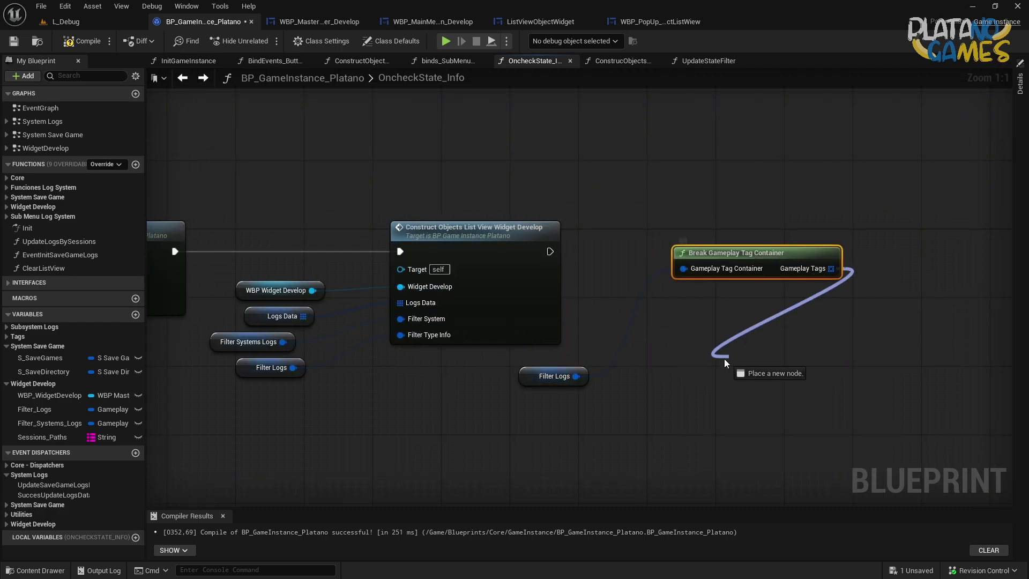
left_click_drag(831, 268, 728, 354)
key("Return")
right_click_drag(727, 357, 667, 316)
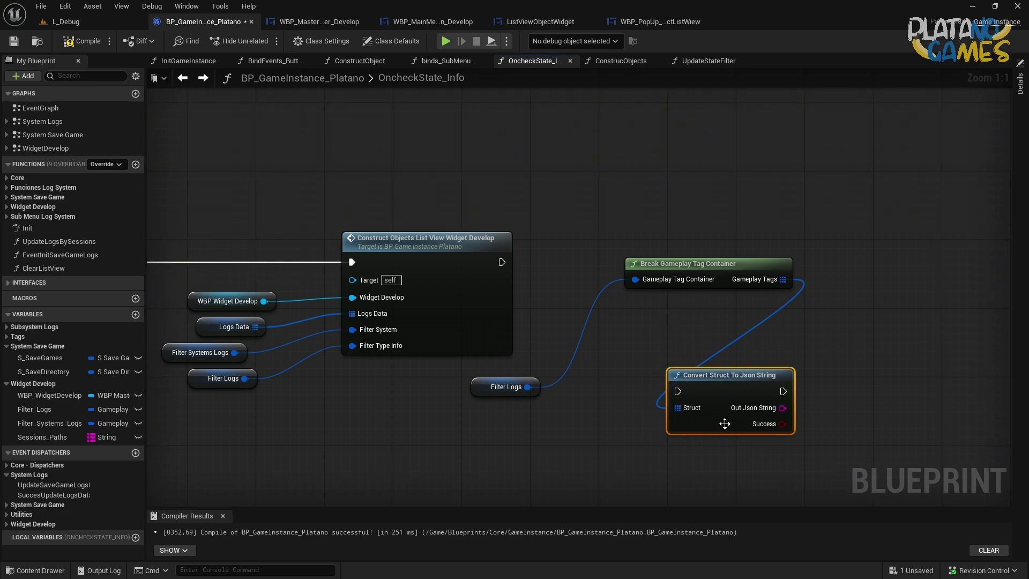
key("Delete")
left_click_drag(734, 277, 676, 448)
left_click_drag(528, 386, 571, 337)
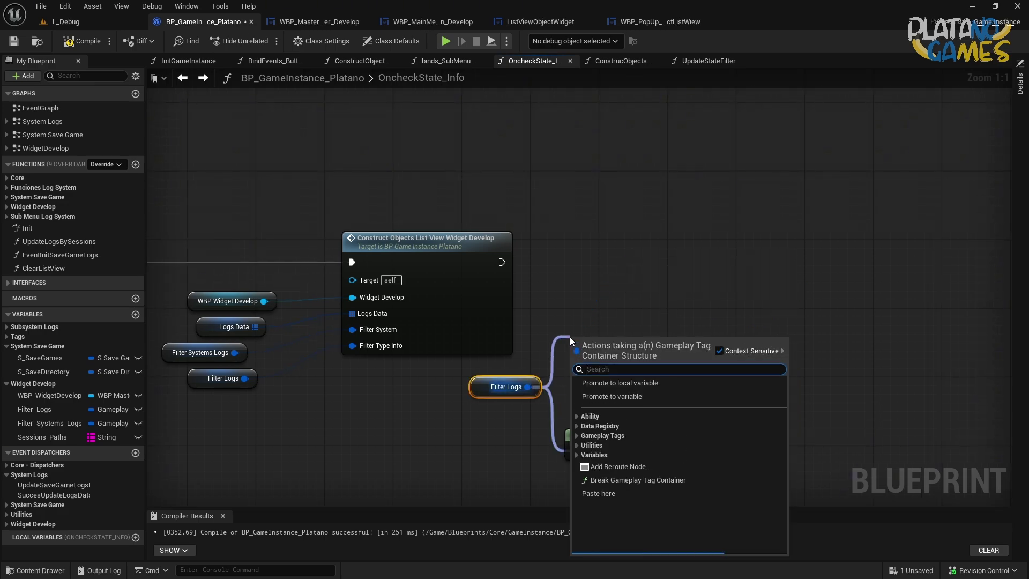
type("debug")
key("Return")
left_click(649, 450)
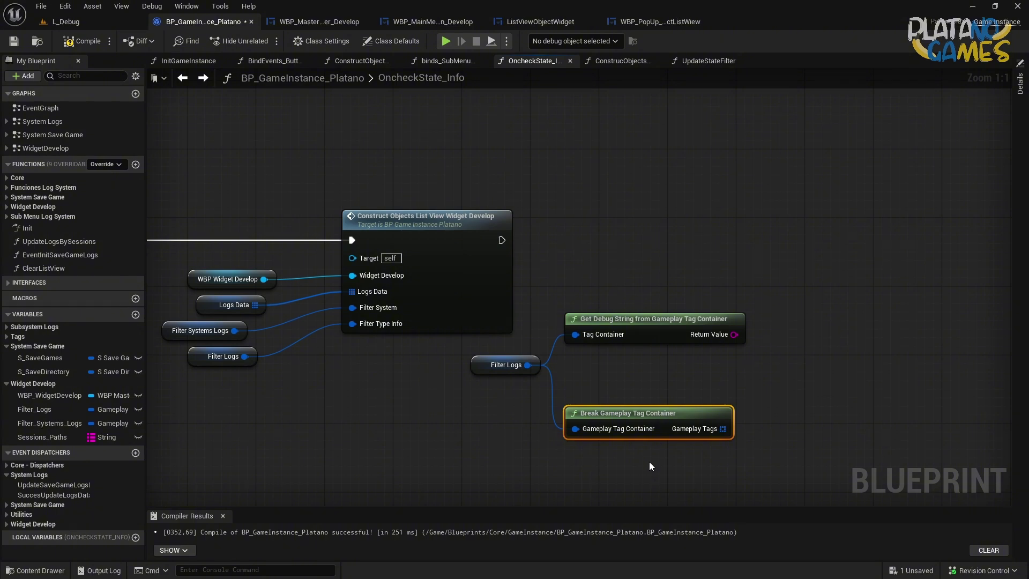
key("Delete")
Add a Print String fed by the debug string, running after Construct Objects.
right_click(646, 281)
type("print")
key("Return")
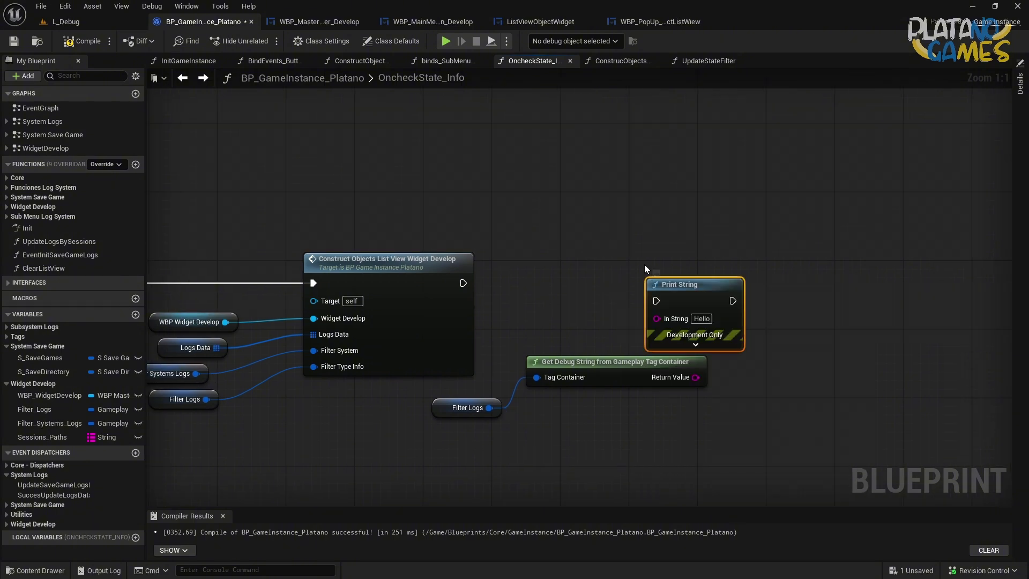
left_click_drag(681, 281, 822, 263)
mouse_move(697, 376)
left_mouse_down()
mouse_move(795, 292)
mouse_move(463, 283)
left_mouse_up()
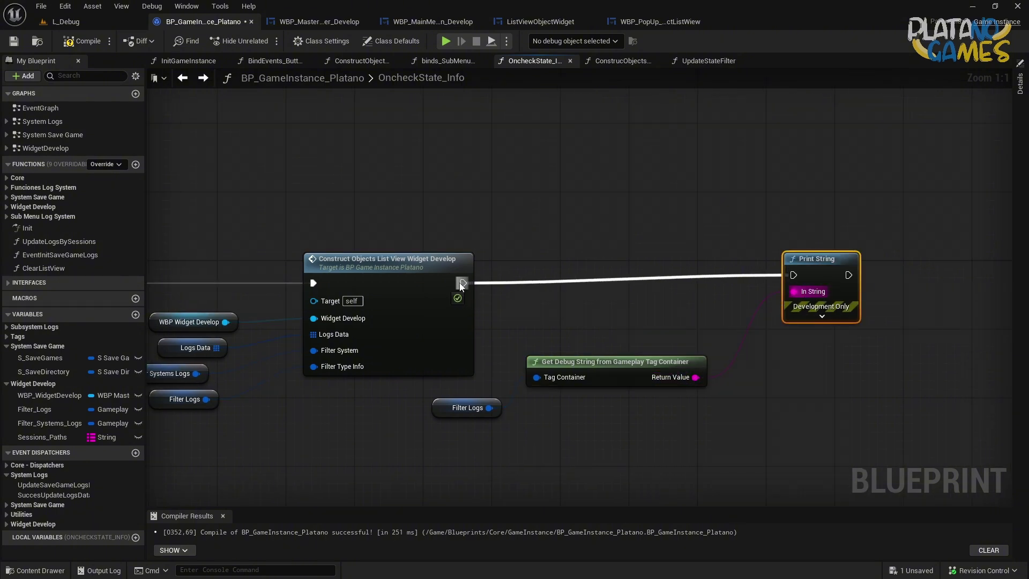
right_click_drag(329, 196, 682, 155)
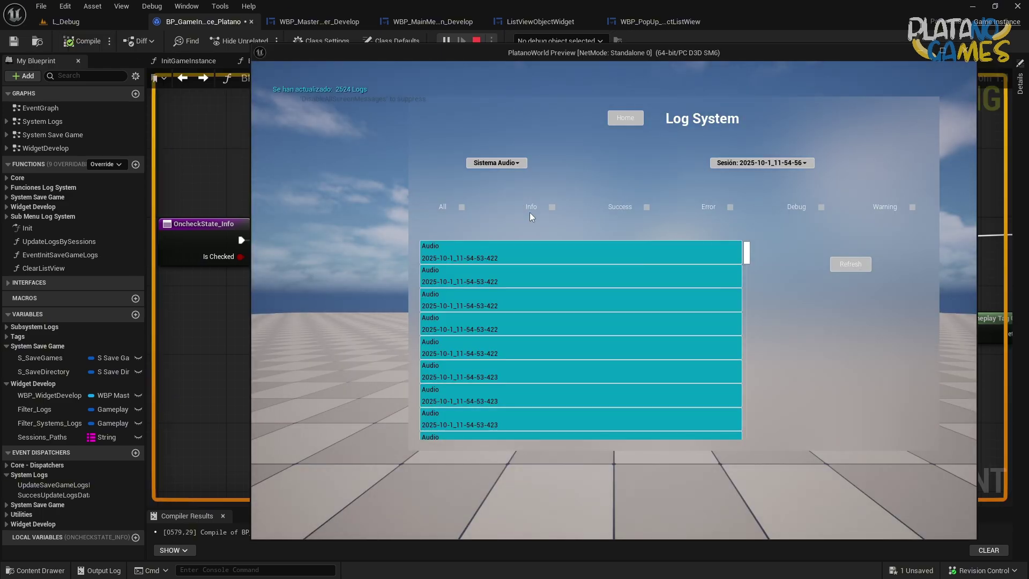
Toggle the Info filter in the running preview, scroll the log rows to check colours, then stop.
left_click(552, 207)
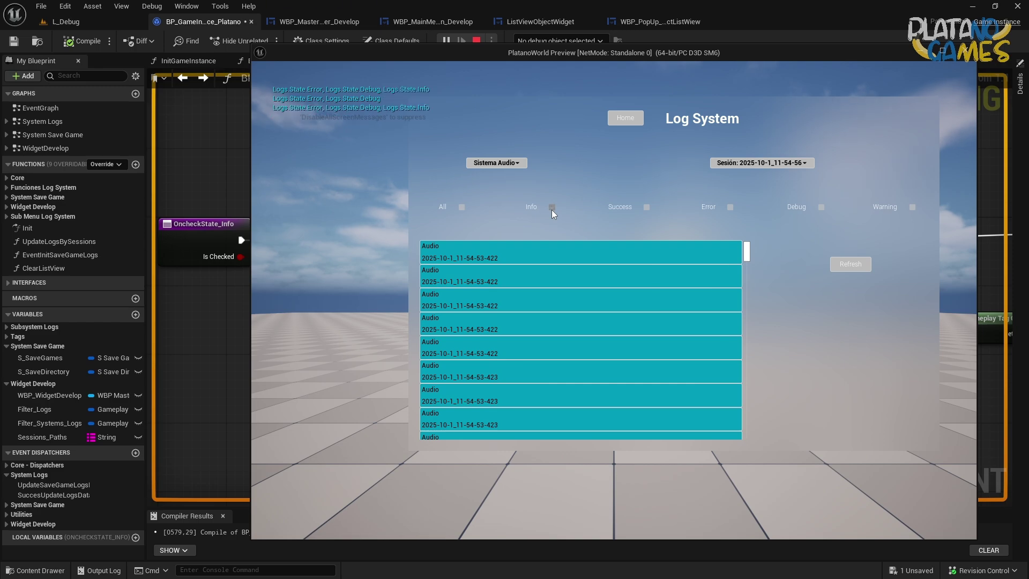
left_click_drag(747, 257, 747, 434)
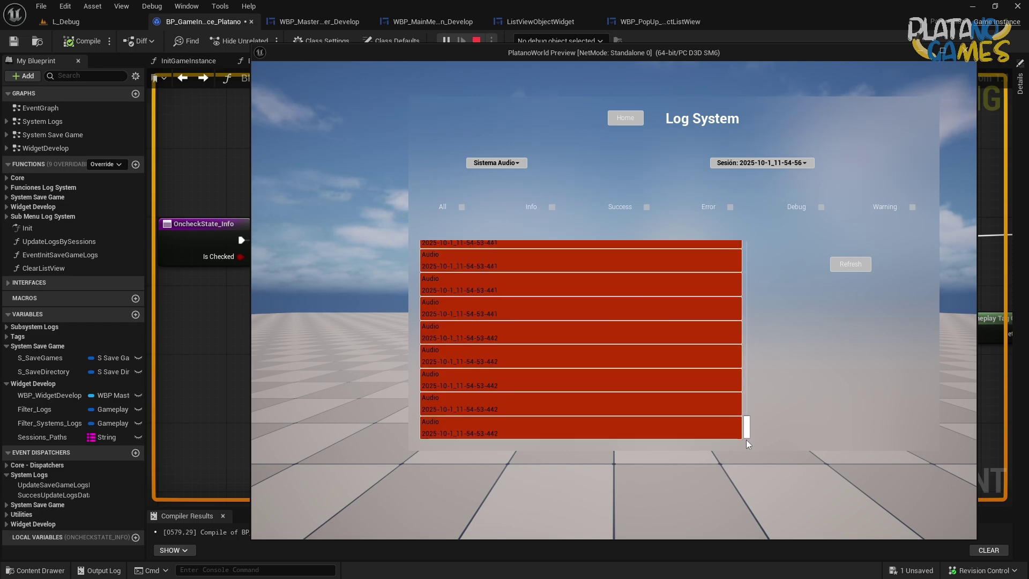
left_click(552, 208)
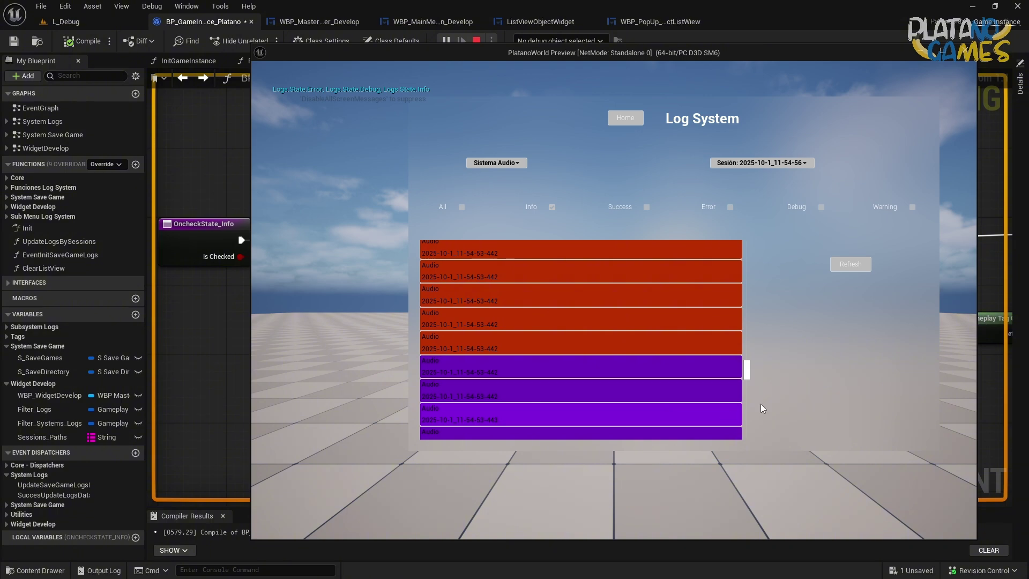
scroll(758, 408, "up", 3)
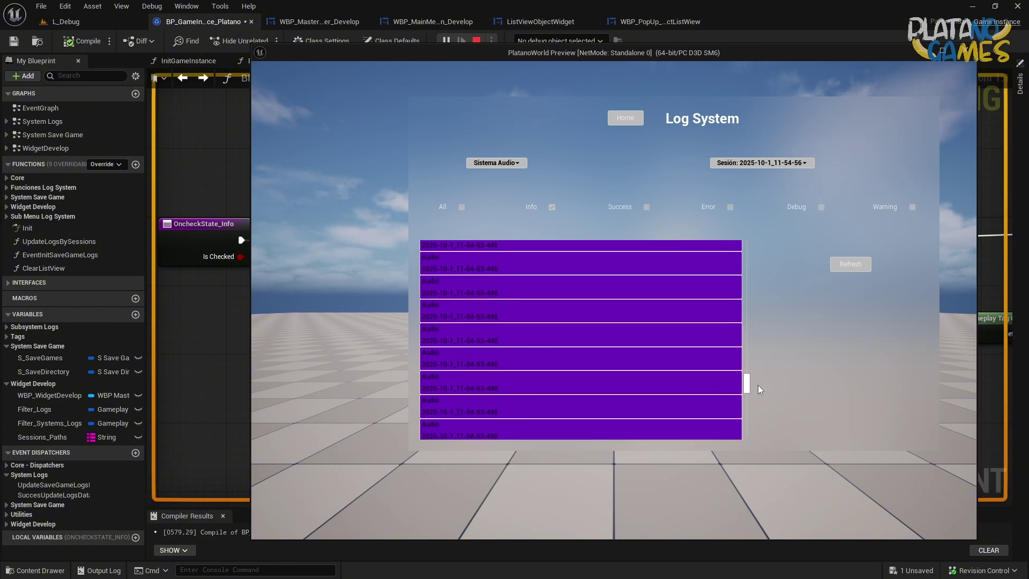
left_click(552, 207)
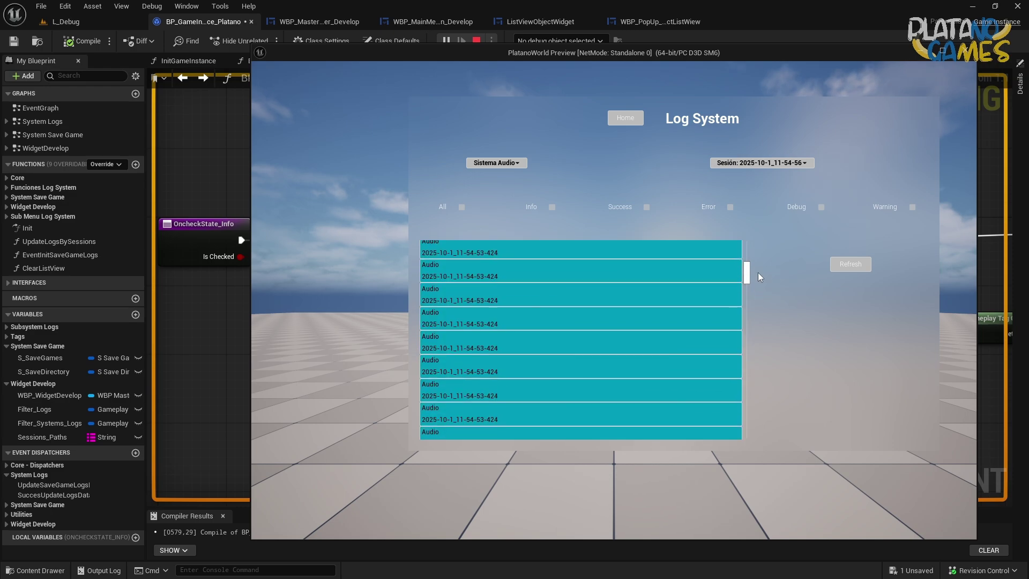
left_click_drag(748, 377, 744, 264)
key("Escape")
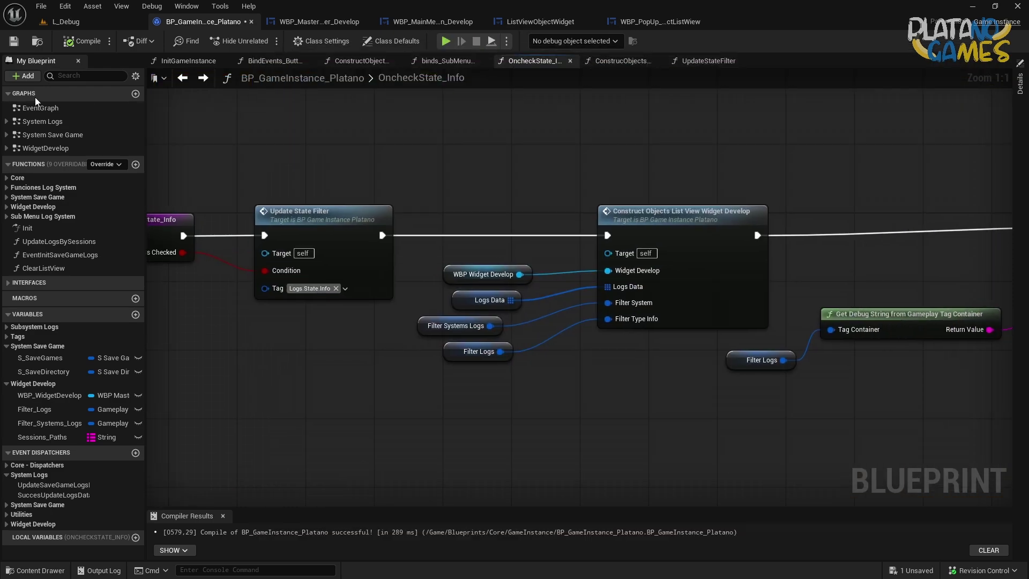
Inspect the Filter_Logs variable's default values, save the blueprint and start a Play session.
left_click(44, 410)
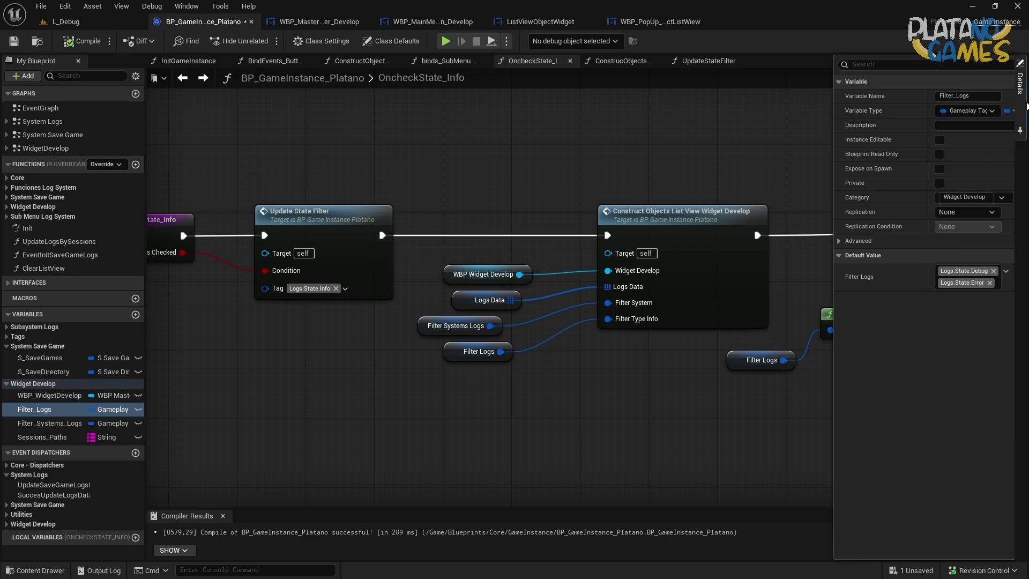
left_click(1021, 134)
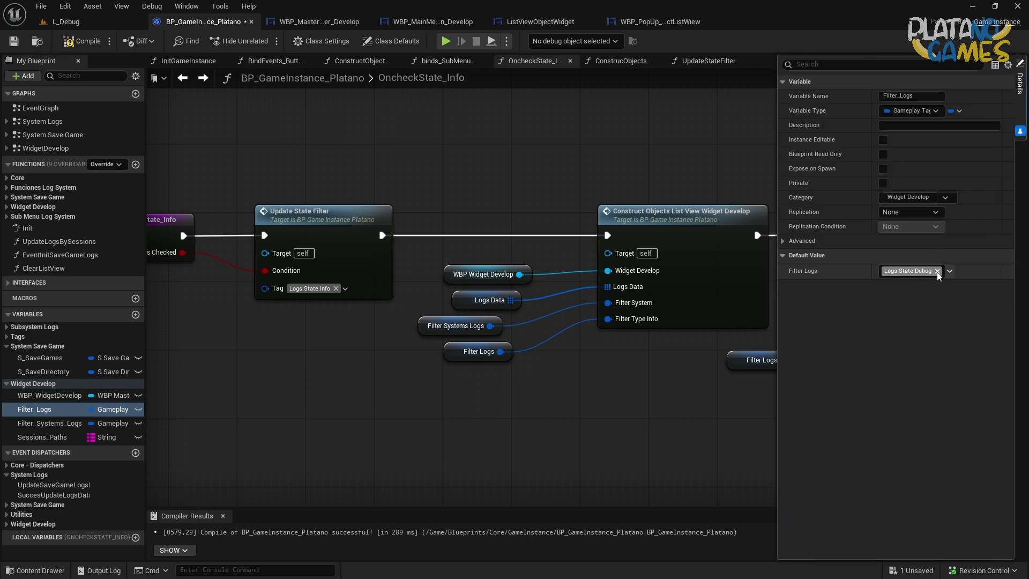
right_click_drag(274, 127, 219, 124)
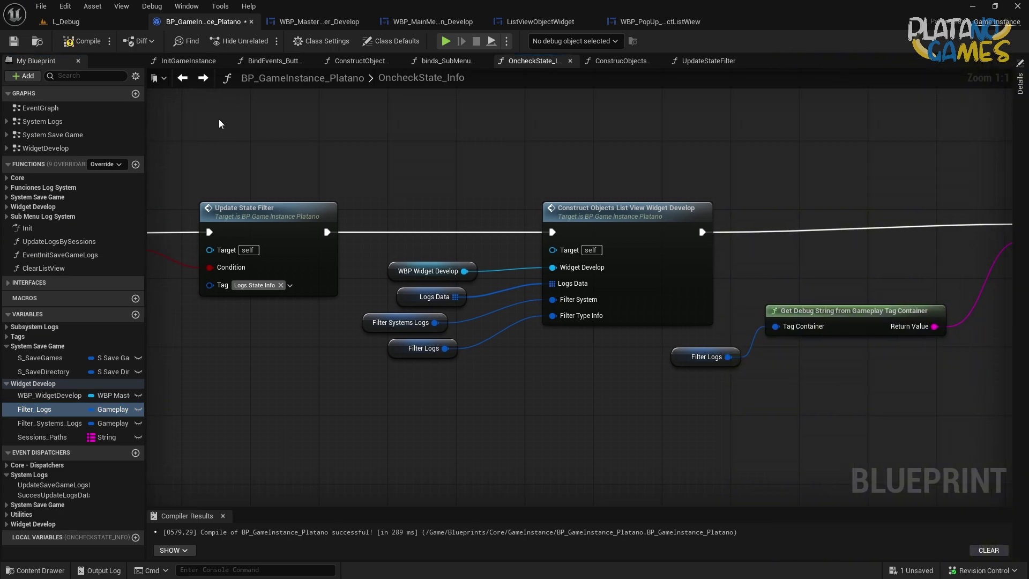
left_click(13, 41)
left_click(446, 41)
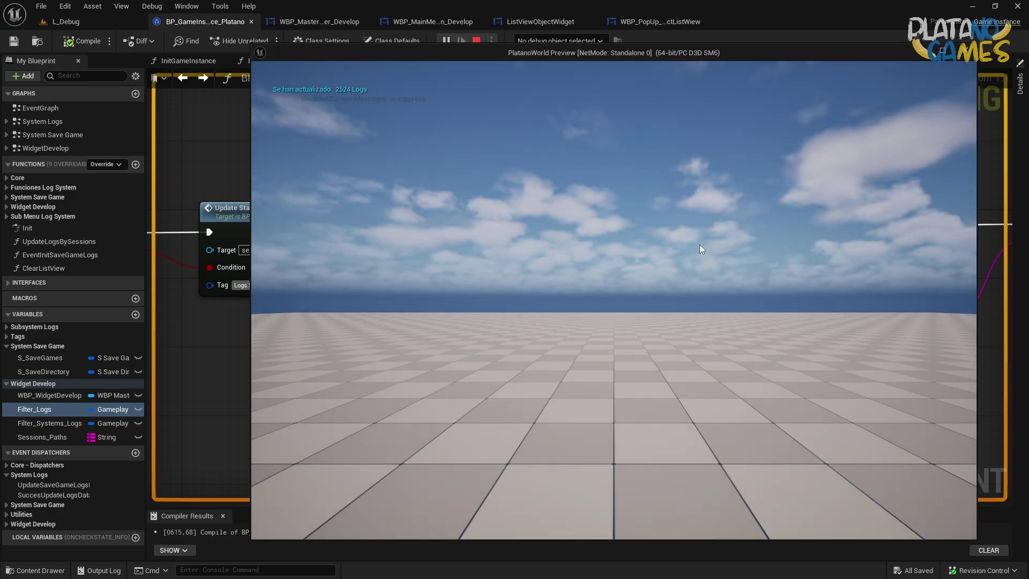
Toggle the Info filter, clear the active log filter, then tick Info to list Info rows.
left_click(552, 208)
left_click_drag(747, 270, 744, 425)
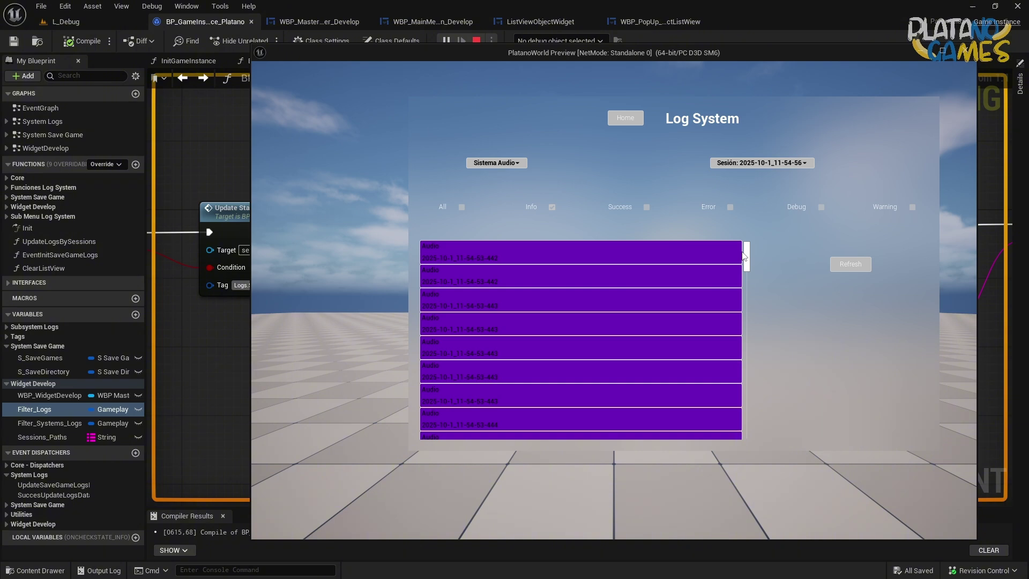
left_click(552, 208)
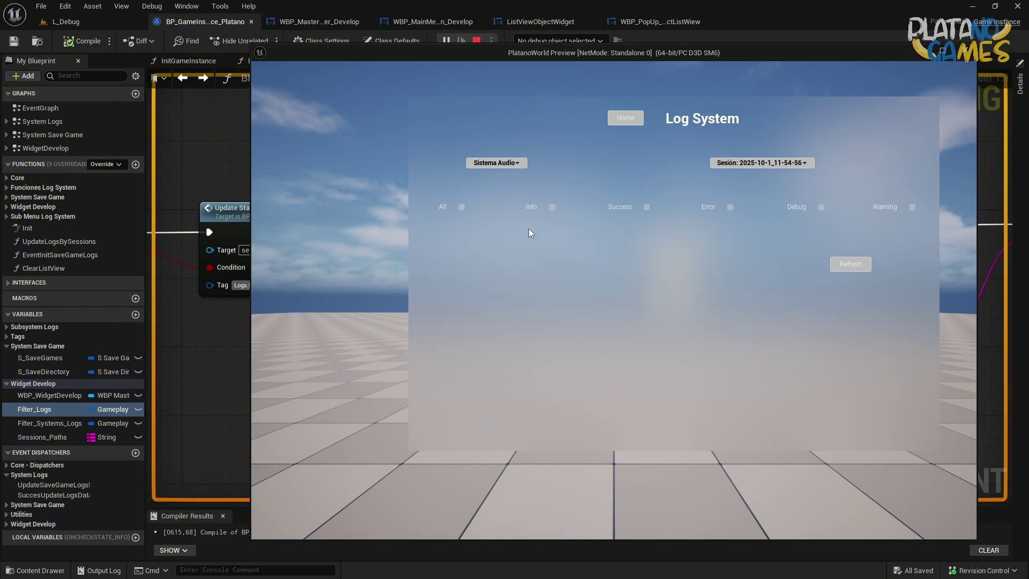
left_click(552, 207)
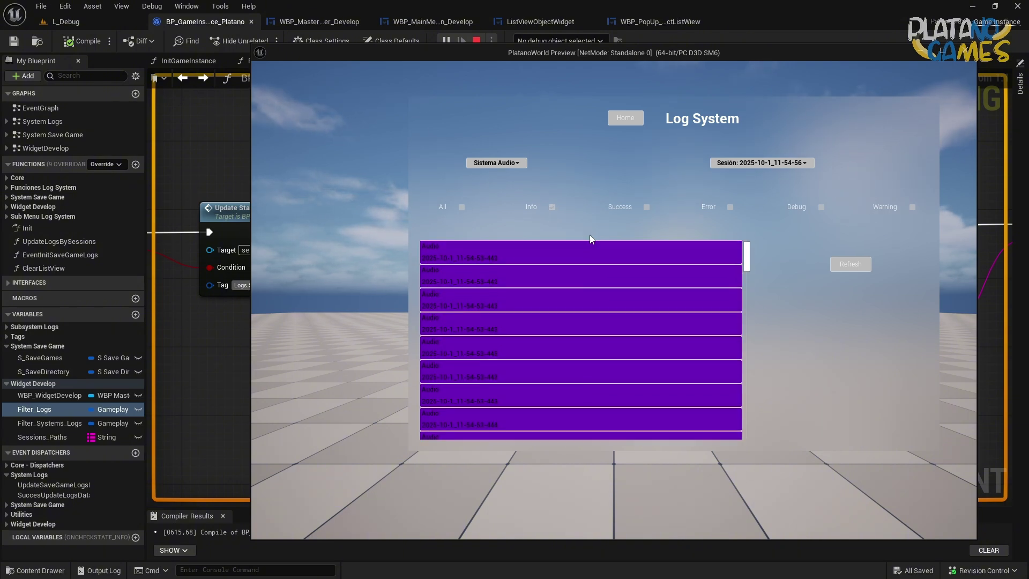
left_click(552, 208)
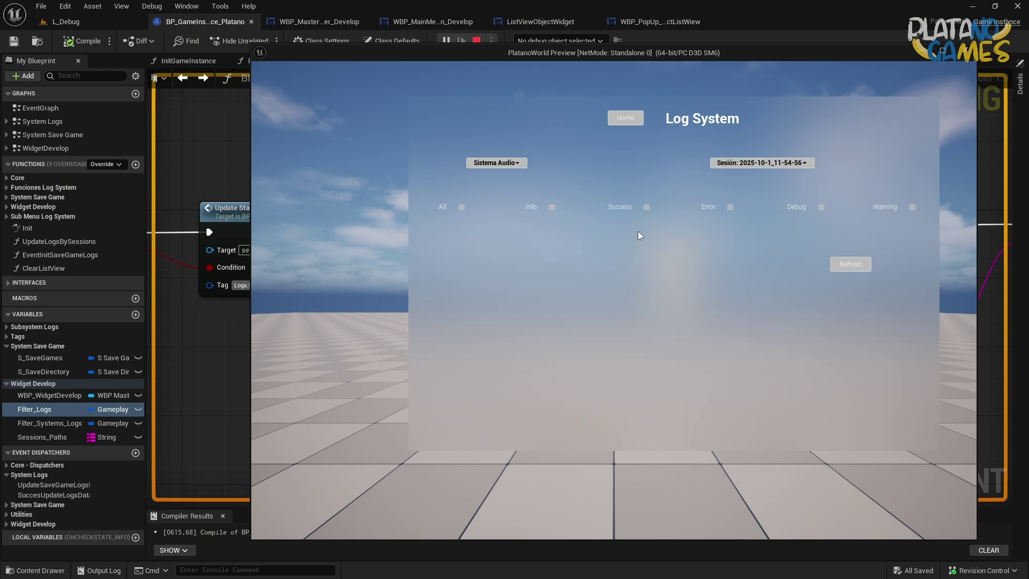
left_click(462, 207)
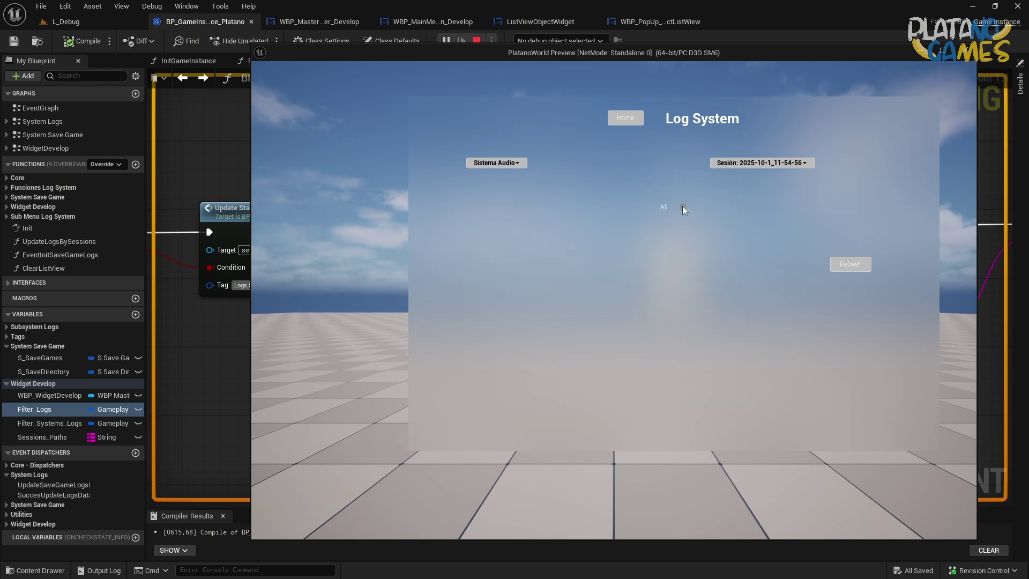
left_click(552, 207)
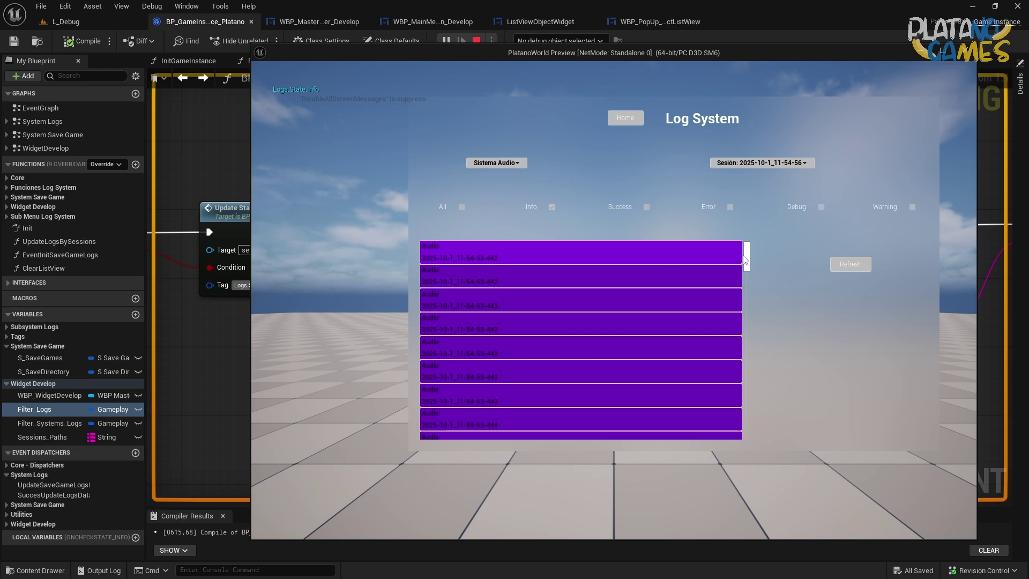
Stop the preview, delete the leftover Print String and Get Debug String nodes, and compile and save.
left_click(963, 53)
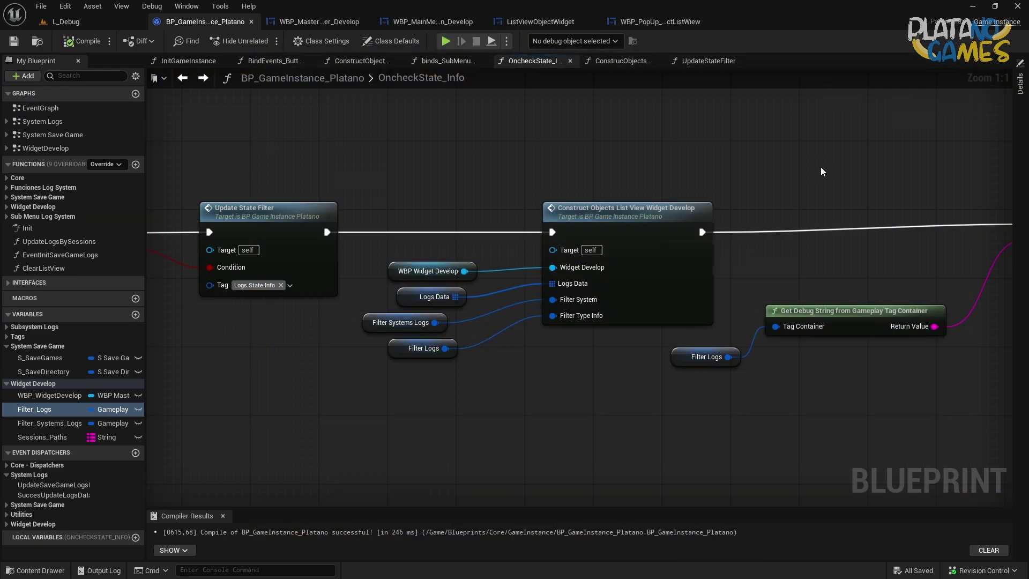
scroll(569, 357, "down", 3)
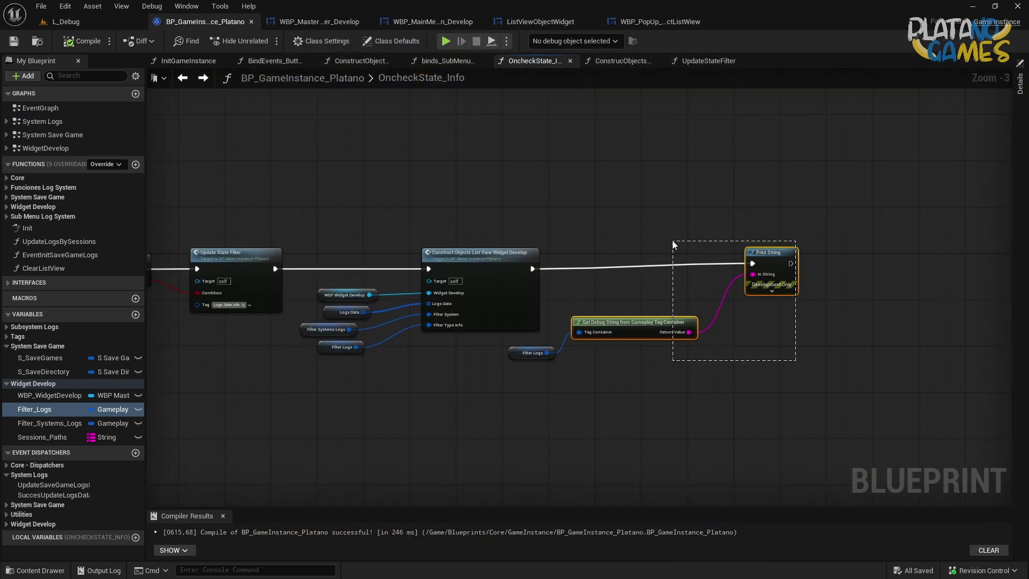
left_click_drag(796, 360, 674, 245)
key("Delete")
right_click_drag(449, 374, 504, 392)
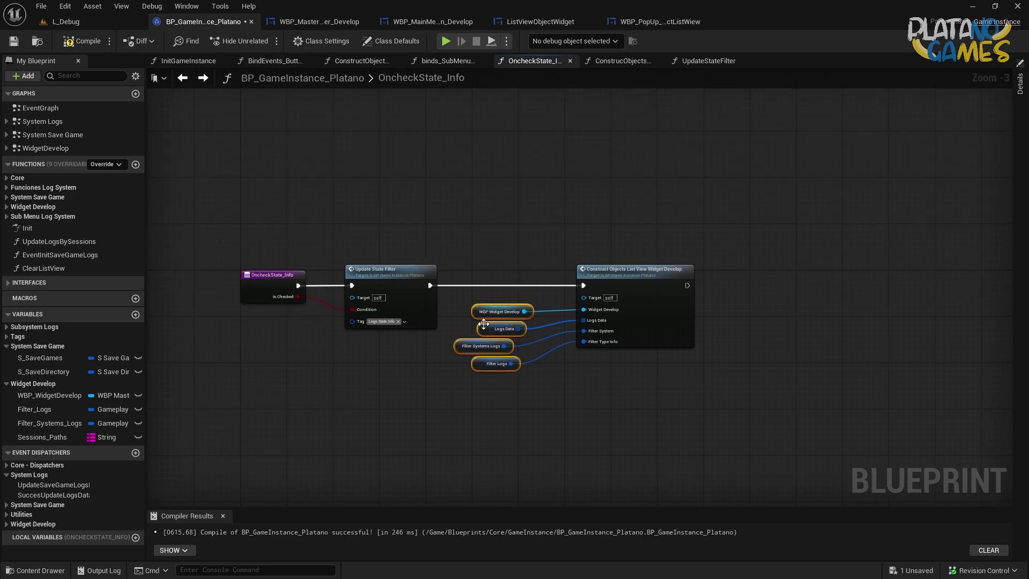
scroll(521, 317, "up", 2)
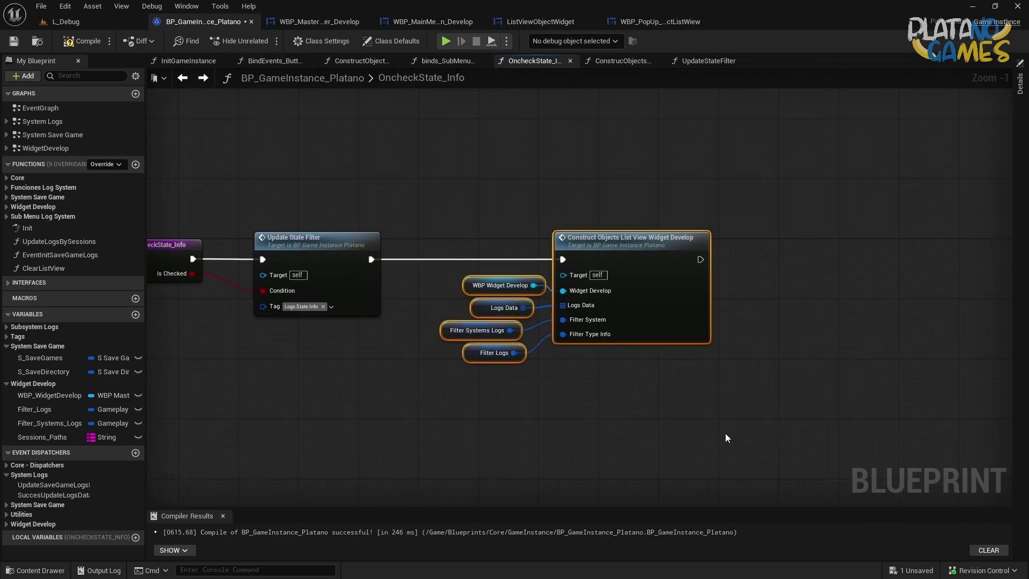
left_click(625, 404)
left_click(14, 41)
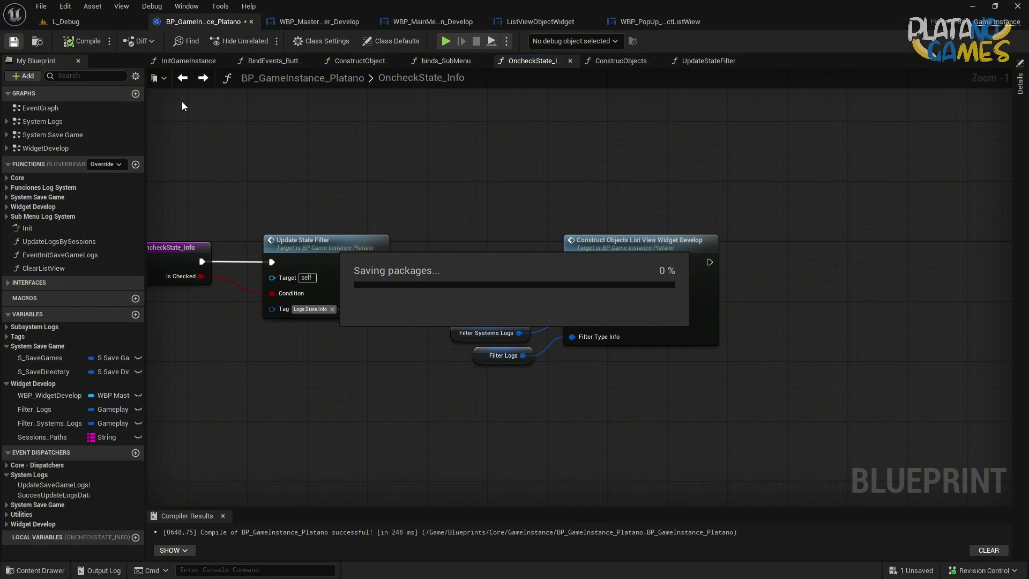
In OncheckState_Debug, wire Update State Filter into Construct Objects List View Widget Develop and align the nodes.
left_click(183, 77)
right_click_drag(512, 274, 211, 274)
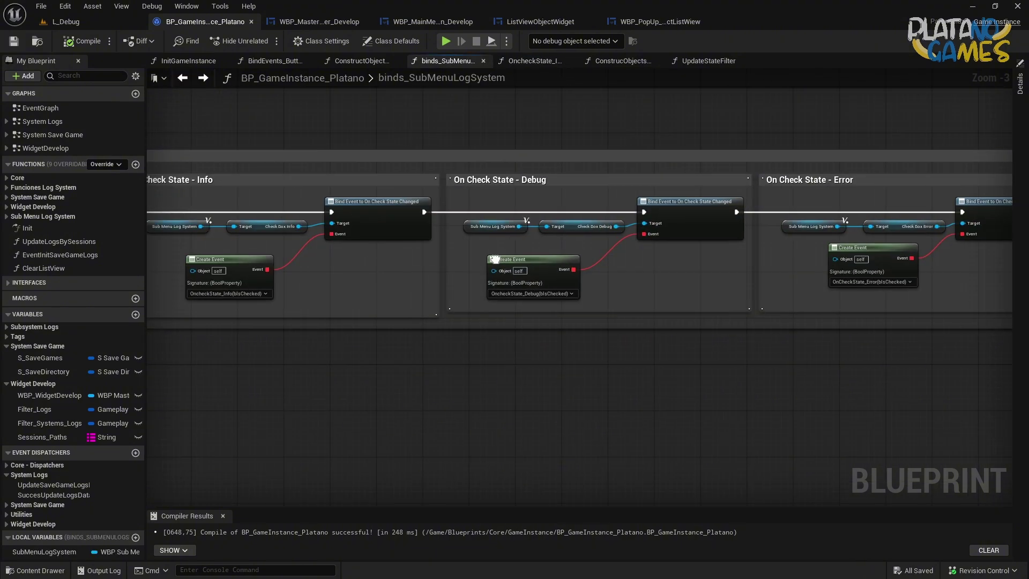
double_click(536, 258)
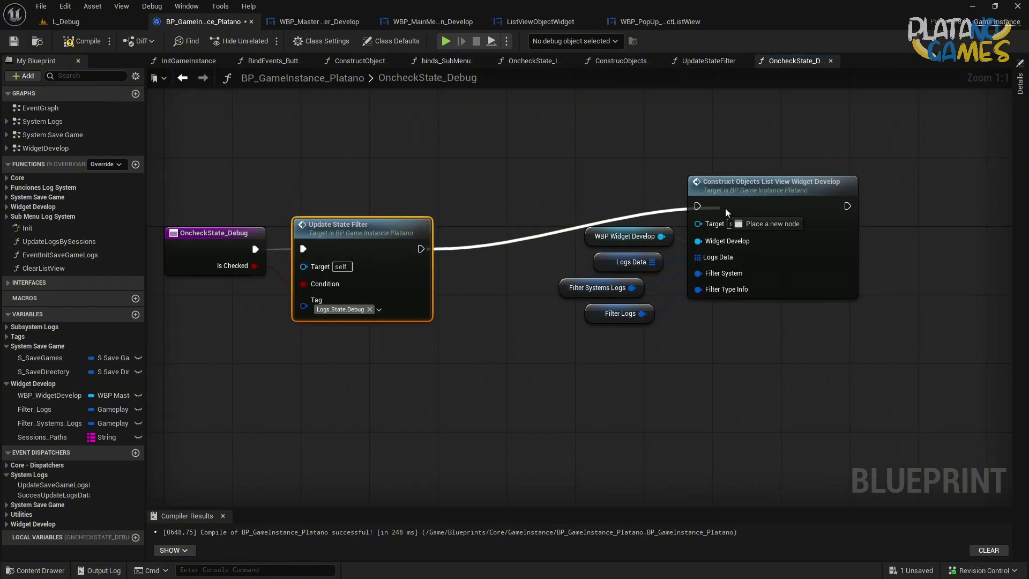
mouse_move(421, 249)
left_mouse_down()
mouse_move(697, 208)
mouse_move(417, 245)
left_mouse_up()
key("Escape")
left_click_drag(552, 166, 847, 349)
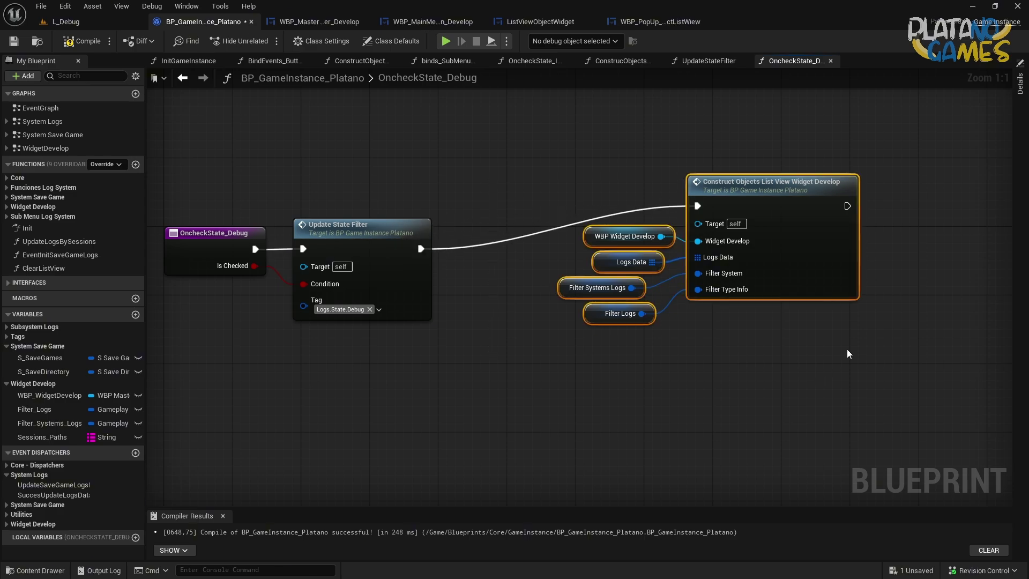
left_click_drag(806, 269, 749, 315)
left_click(751, 337)
mouse_move(673, 395)
right_mouse_down()
mouse_move(494, 404)
mouse_move(504, 405)
right_mouse_up()
left_click_drag(610, 445, 387, 255)
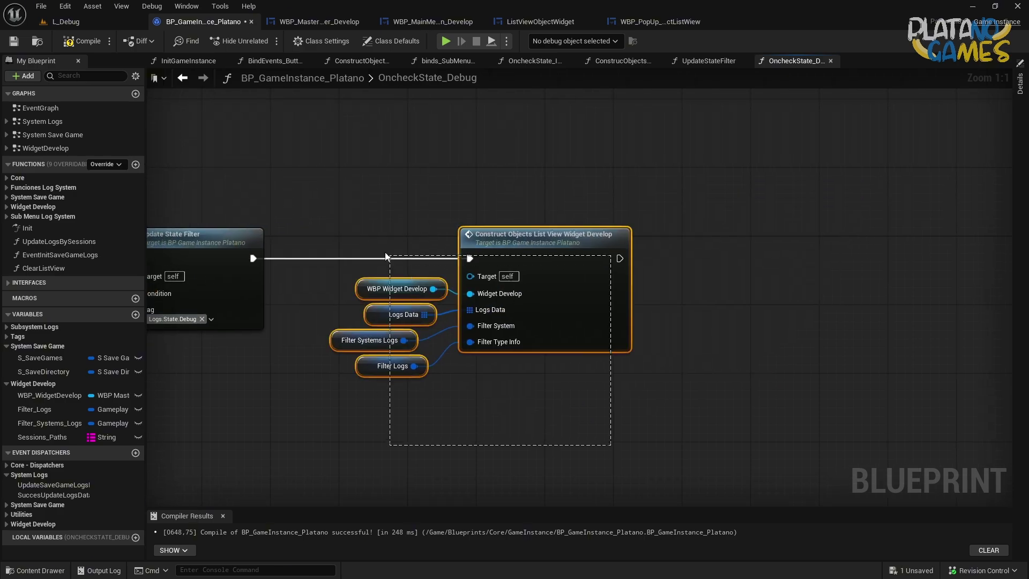
left_click(357, 181)
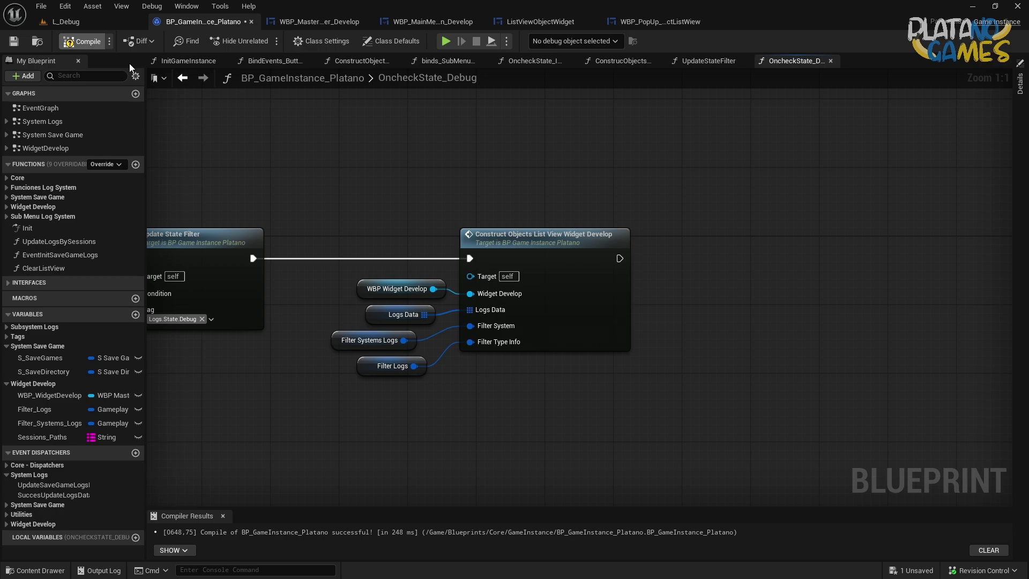
left_click(183, 79)
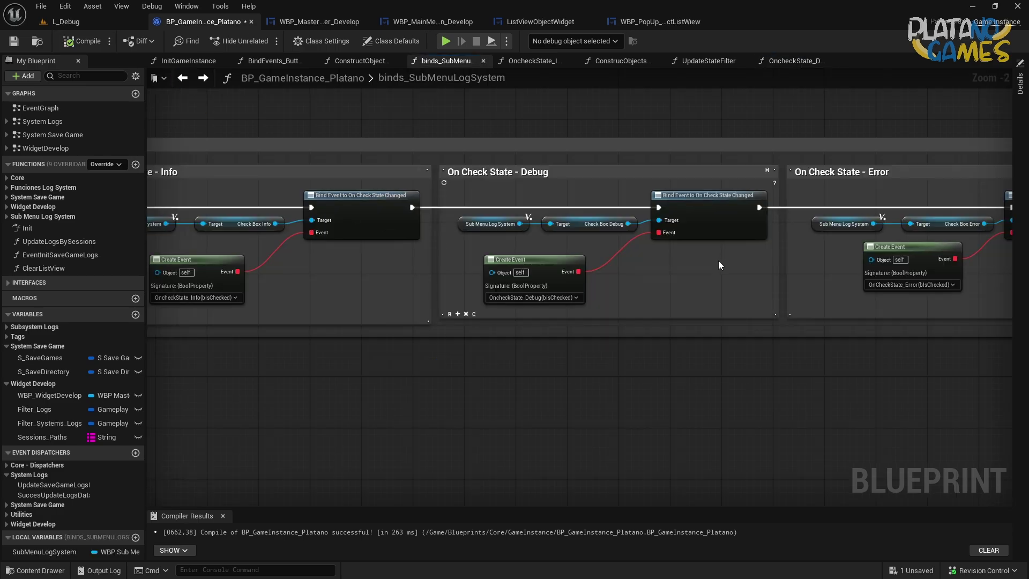
double_click(542, 259)
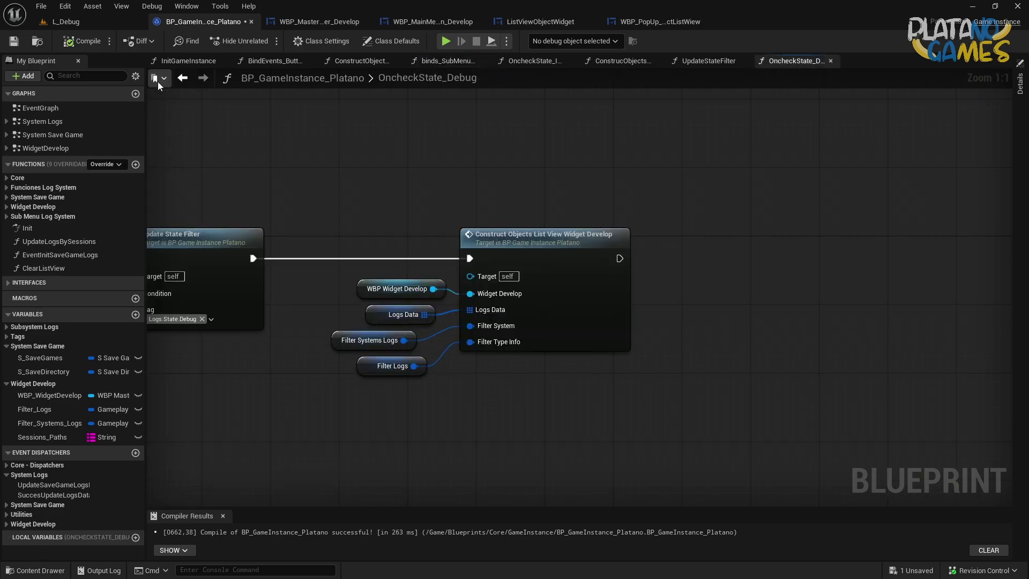
Paste the Construct node and getters into OnCheckState_Error, wire it after Update State Filter, and compile.
left_click(183, 79)
double_click(607, 253)
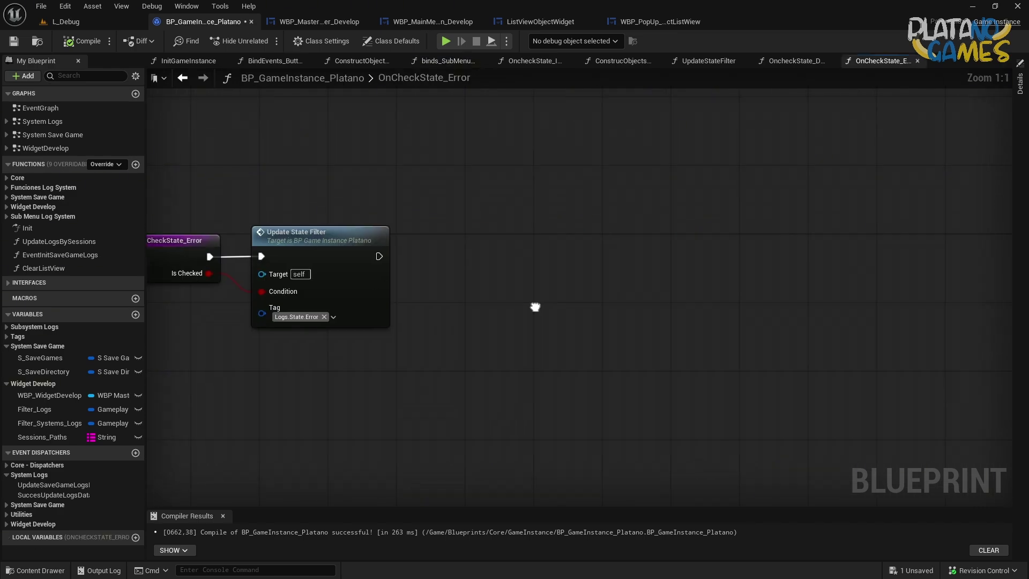
key("ctrl+v")
left_click_drag(725, 228, 665, 268)
left_click_drag(596, 265, 379, 257)
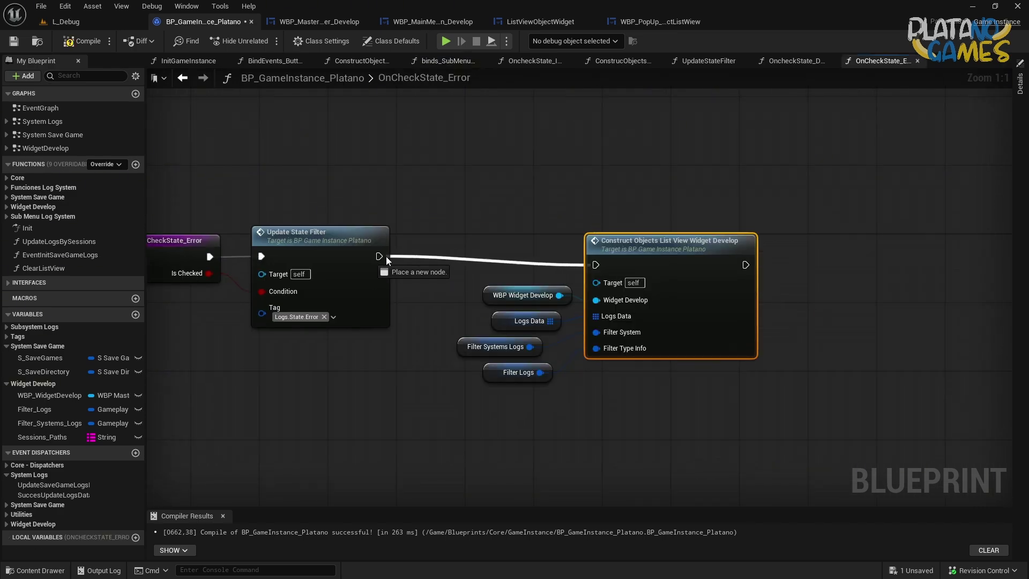
left_click_drag(695, 339, 722, 330)
left_click(710, 436)
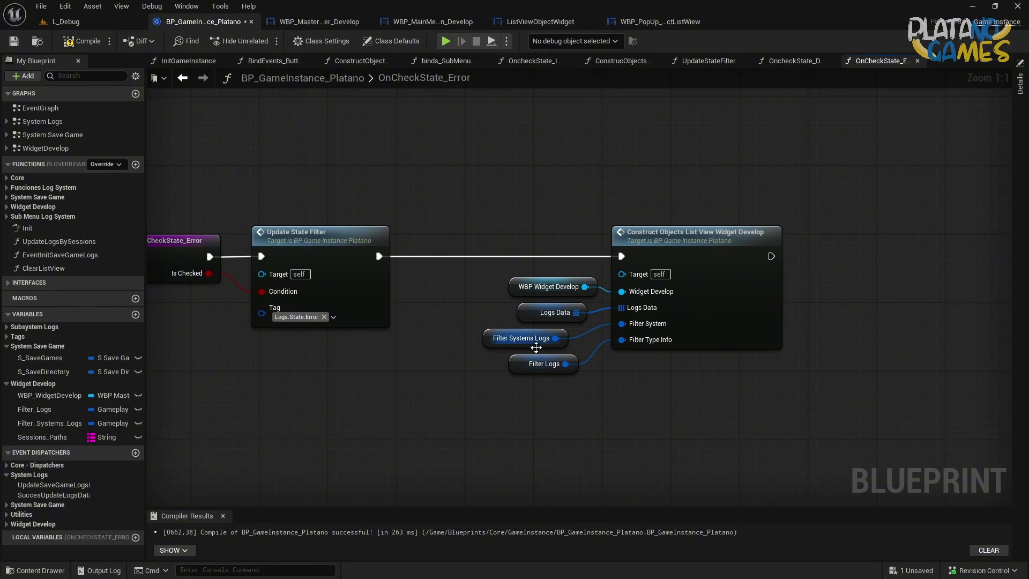
left_click(80, 40)
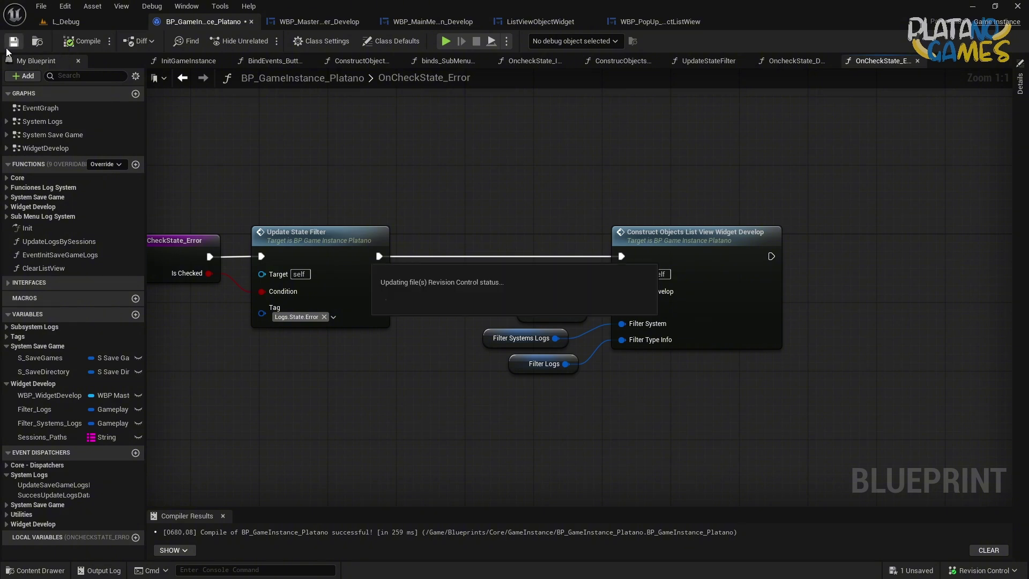
right_click_drag(324, 198, 273, 196)
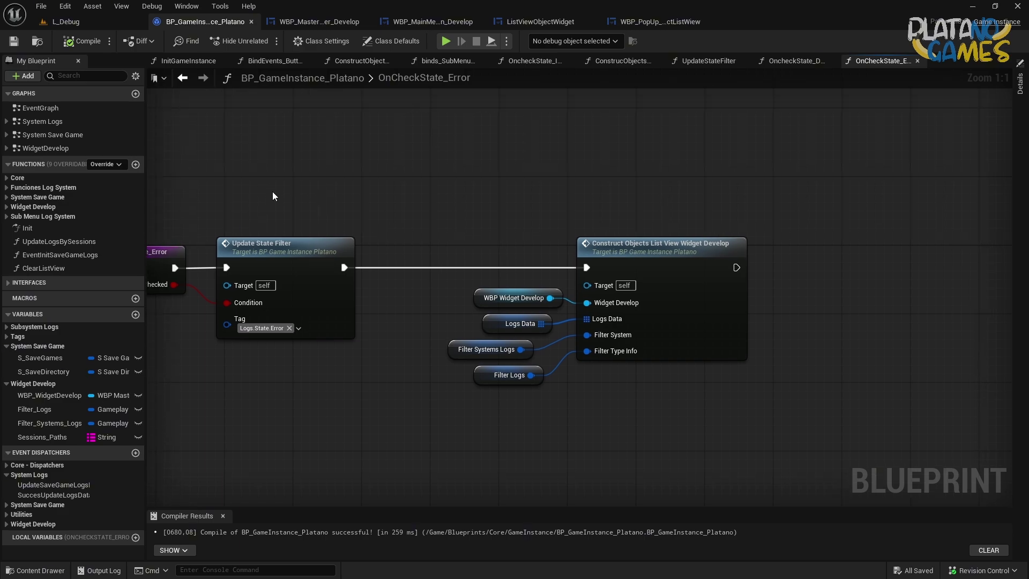
Paste and wire the Construct node after Update State Filter in OnCheckState_Success.
left_click(183, 78)
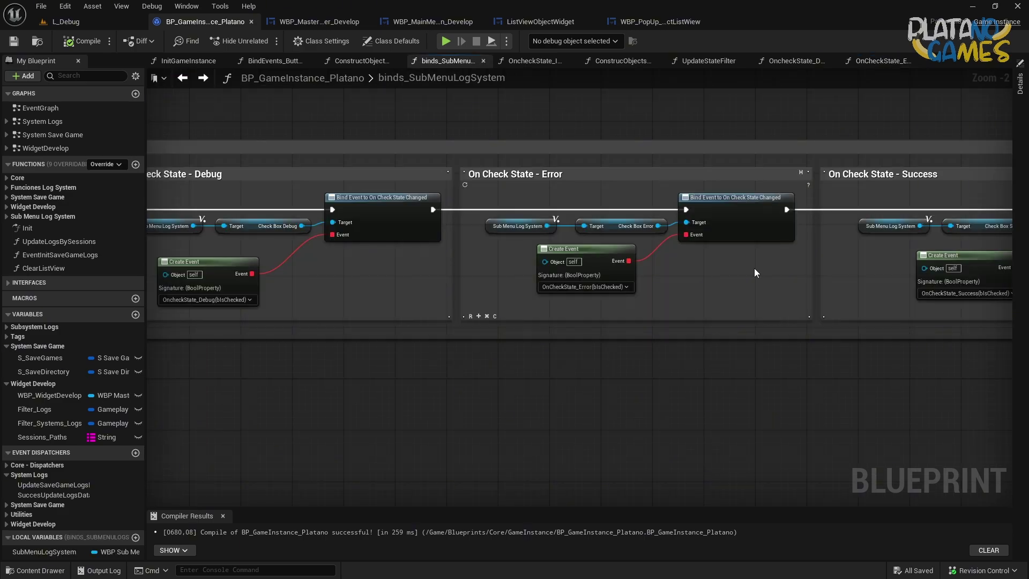
double_click(751, 290)
right_click_drag(751, 290, 552, 289)
key("ctrl+v")
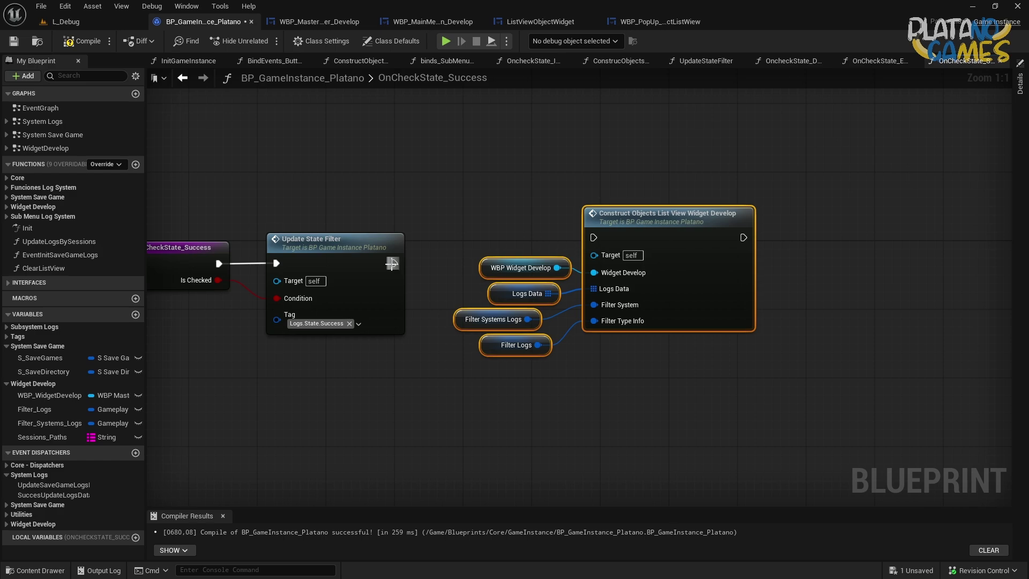
left_click_drag(394, 263, 594, 239)
left_click_drag(349, 208, 669, 403)
left_click_drag(649, 217, 665, 243)
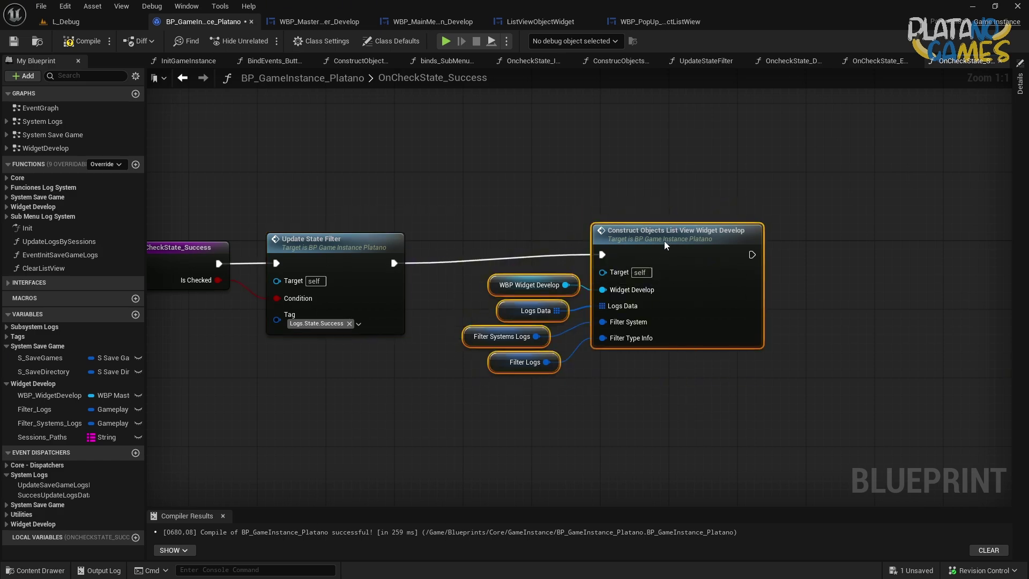
Wire Update State Filter into the Construct node in OnCheckState_Warning and save the Blueprint.
left_click(185, 78)
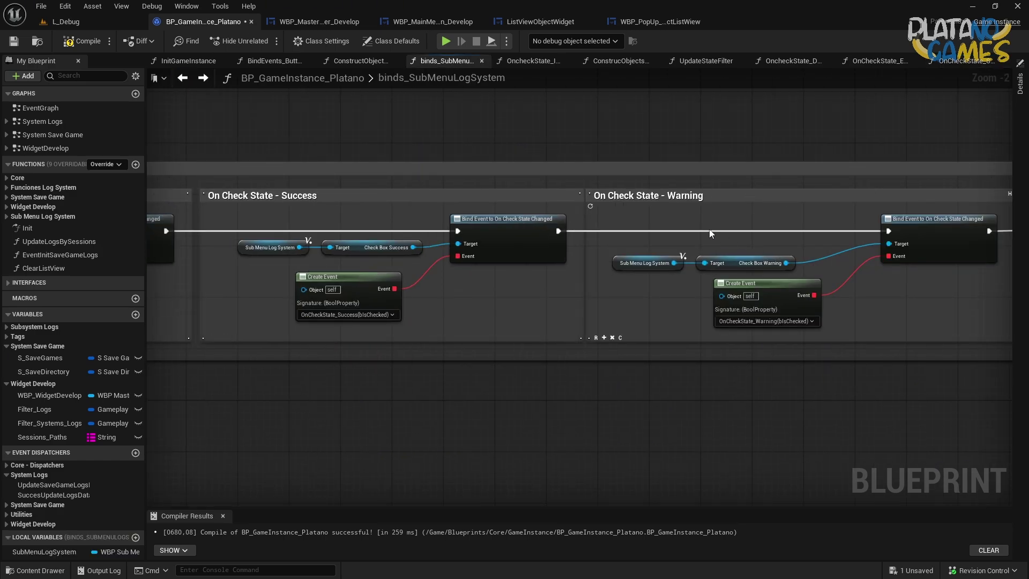
double_click(776, 288)
right_click_drag(834, 253, 513, 219)
mouse_move(345, 223)
left_mouse_down()
mouse_move(515, 193)
mouse_move(501, 180)
left_mouse_up()
left_click_drag(385, 154, 670, 348)
left_click_drag(590, 161, 641, 204)
left_click(653, 396)
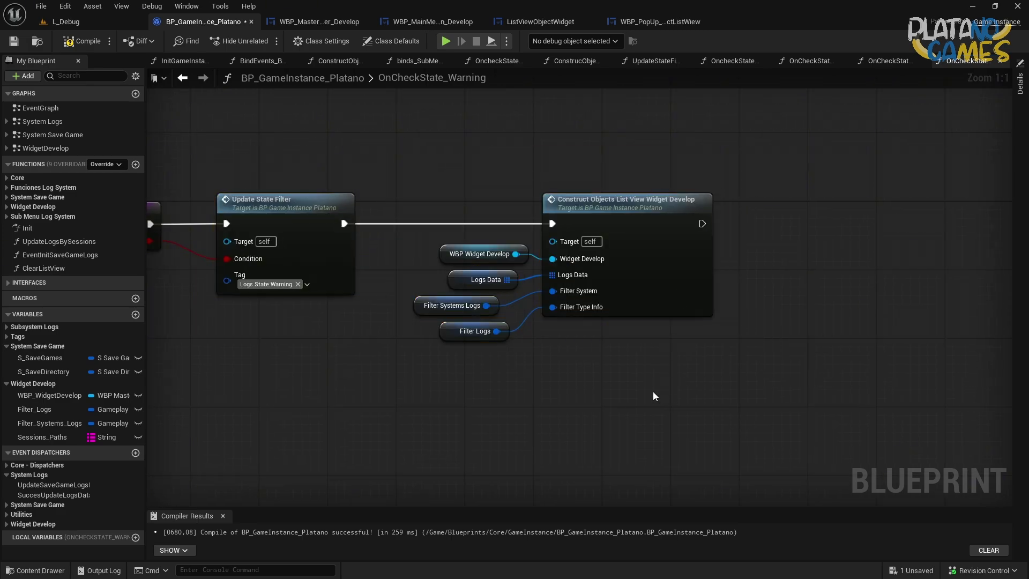
left_click(13, 41)
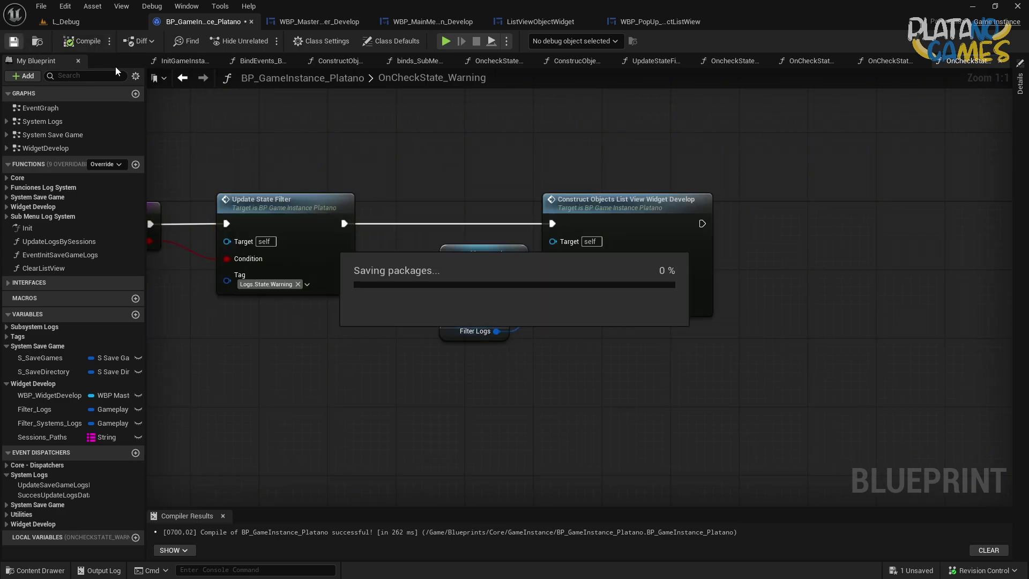
Paste the Construct Objects List View node and getters into OnCheckState_All beside Remove Tags.
left_click(182, 78)
right_click_drag(700, 227, 520, 224)
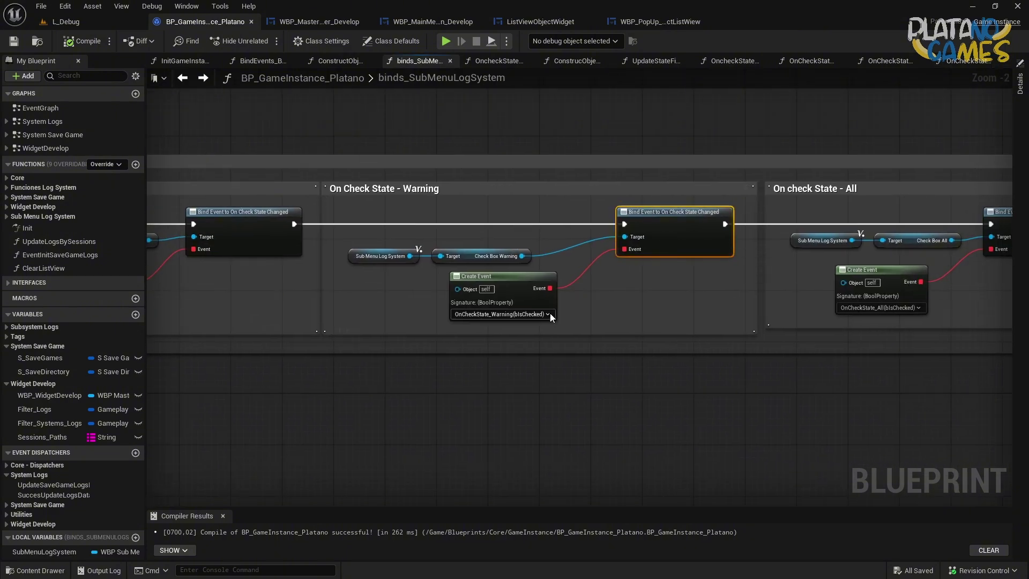
right_click_drag(767, 294, 613, 275)
double_click(613, 274)
right_click_drag(674, 280, 471, 274)
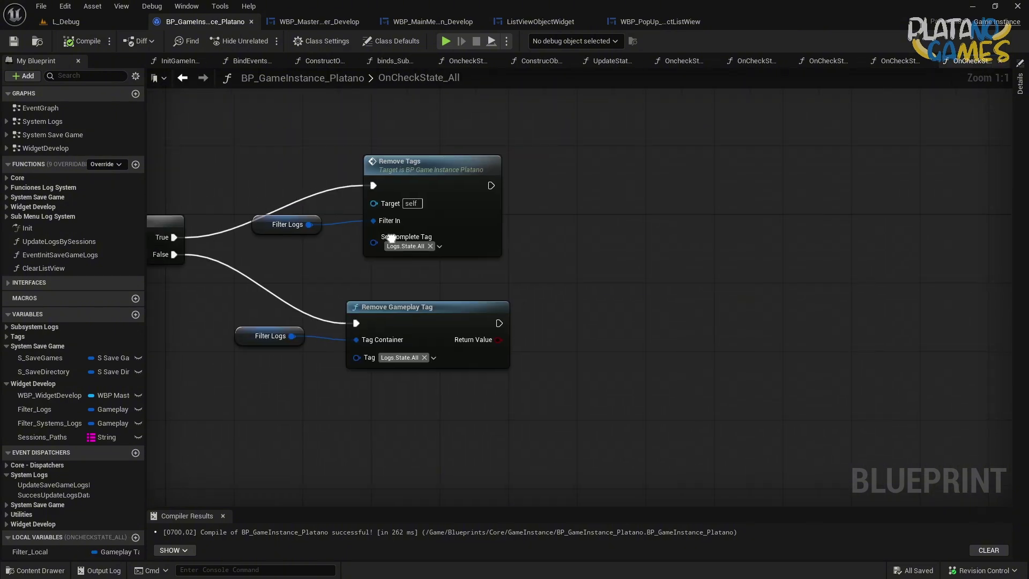
right_click_drag(691, 221, 678, 230)
key("ctrl+v")
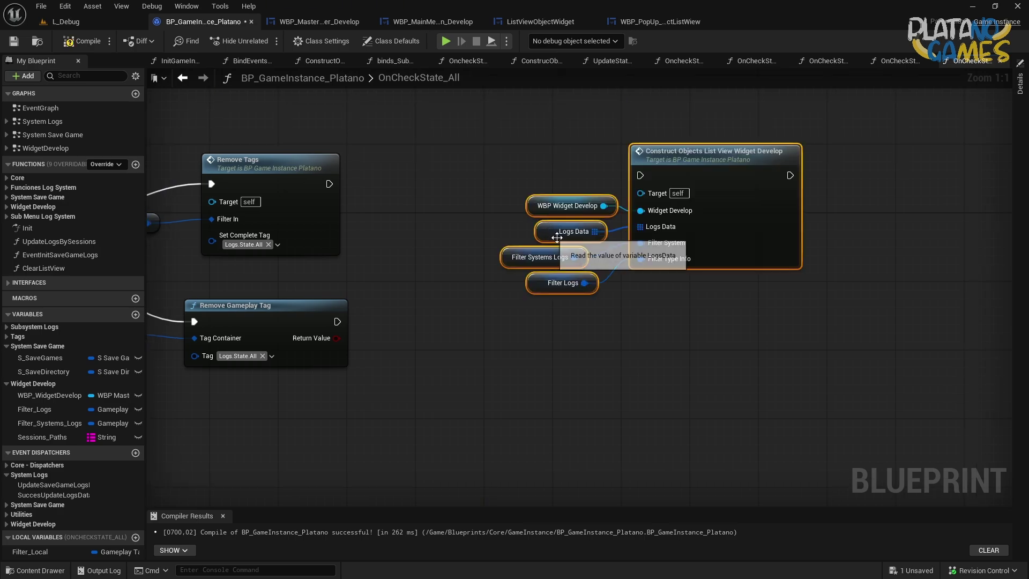
left_click_drag(689, 187, 329, 184)
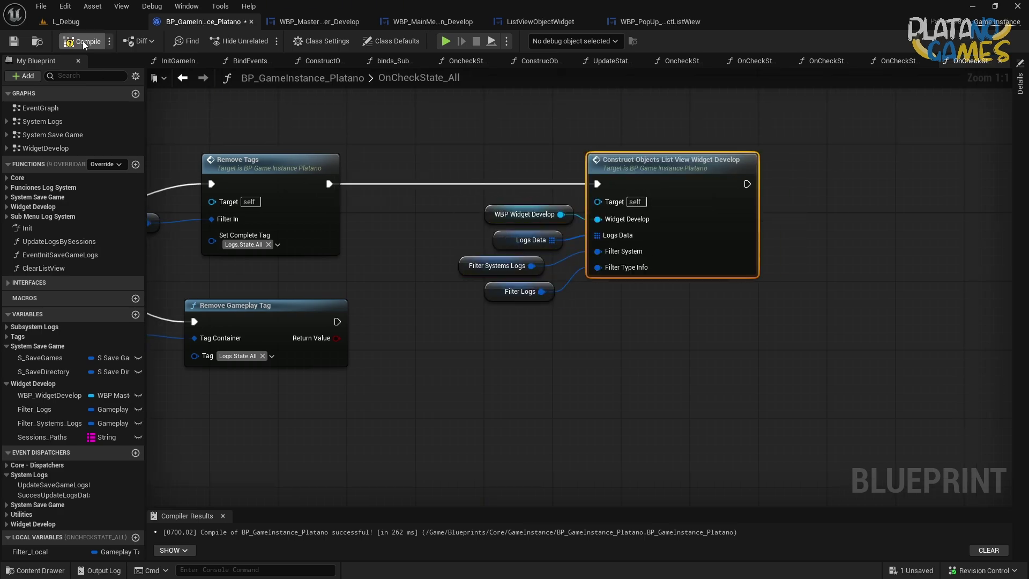
Wire both Remove Tags and Remove Gameplay Tag exec outputs into the Construct node.
mouse_move(315, 285)
right_mouse_down()
mouse_move(540, 271)
mouse_move(575, 258)
right_mouse_up()
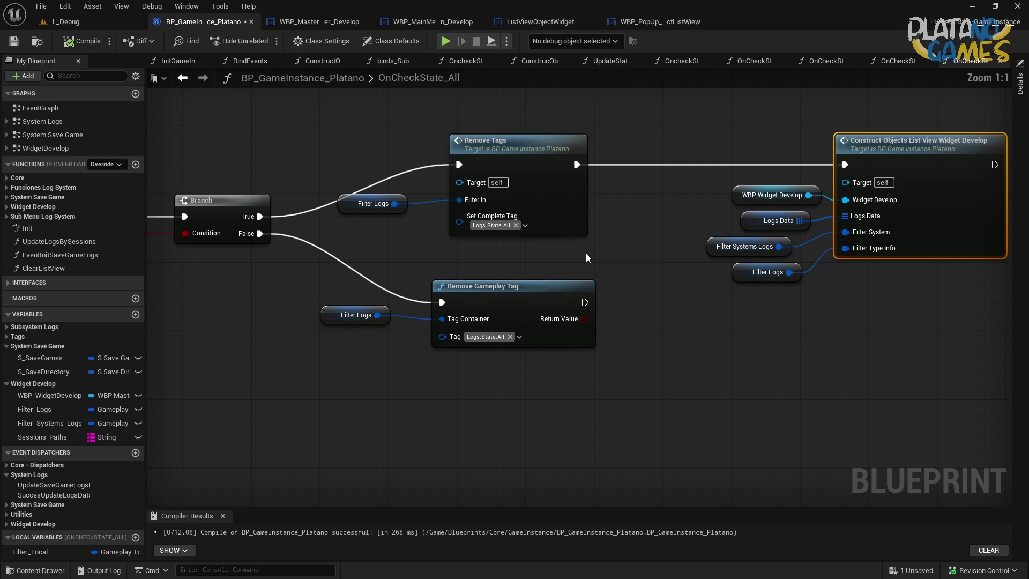
right_click_drag(585, 181, 537, 185)
left_click(537, 185)
left_click_drag(590, 157, 876, 329)
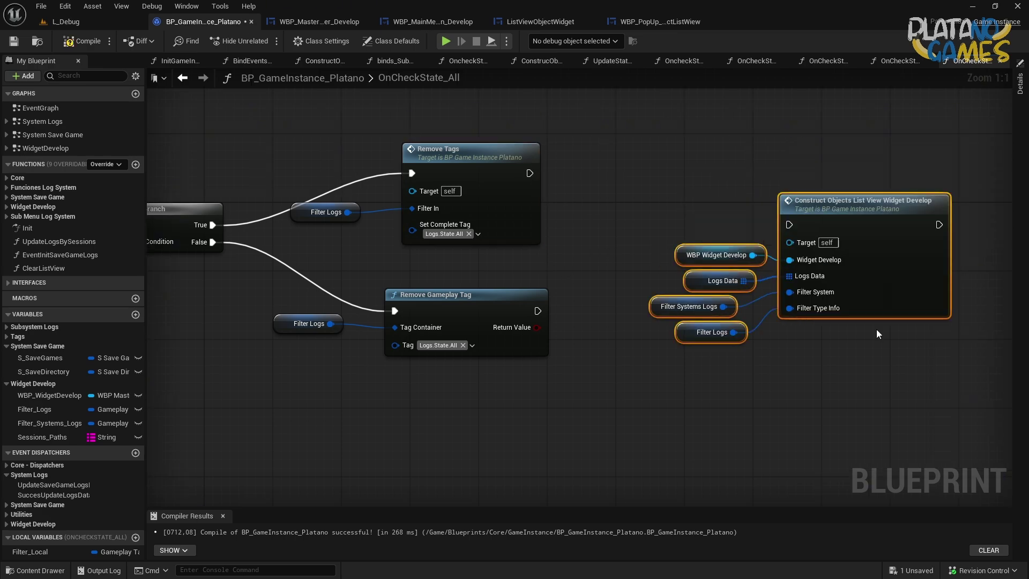
left_click_drag(857, 150, 824, 288)
mouse_move(763, 311)
left_mouse_down("ctrl")
mouse_move(644, 324)
mouse_move(538, 311)
left_mouse_up("ctrl")
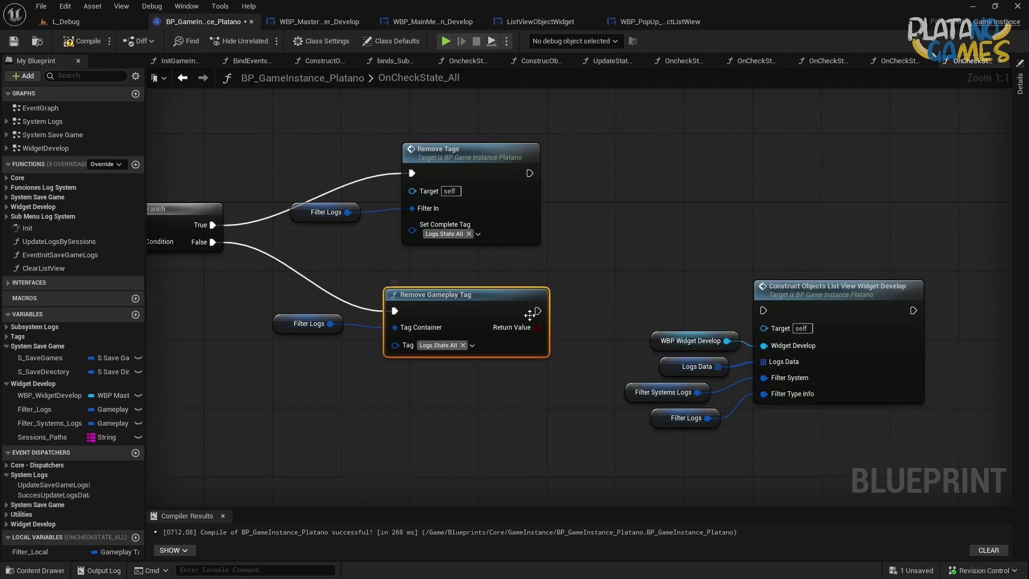
Play the preview and tick the Info checkbox in the Log System menu.
scroll(690, 286, "down", 2)
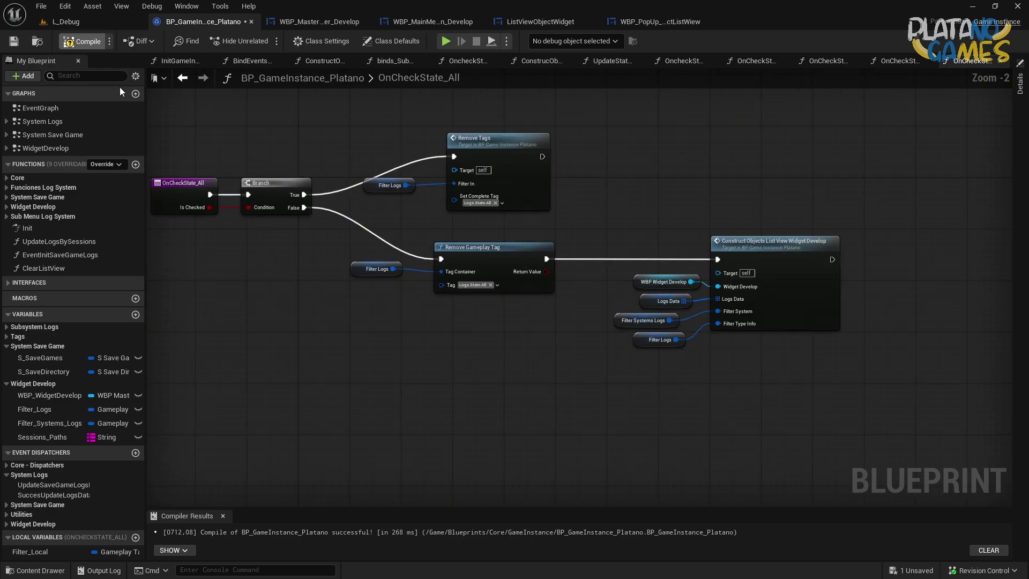
key("alt+p")
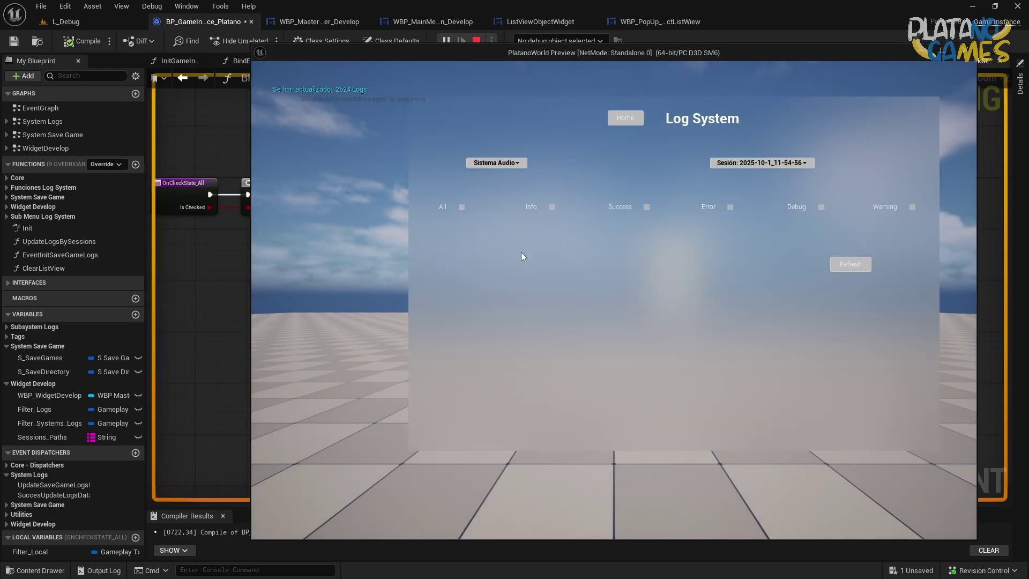
left_click(553, 206)
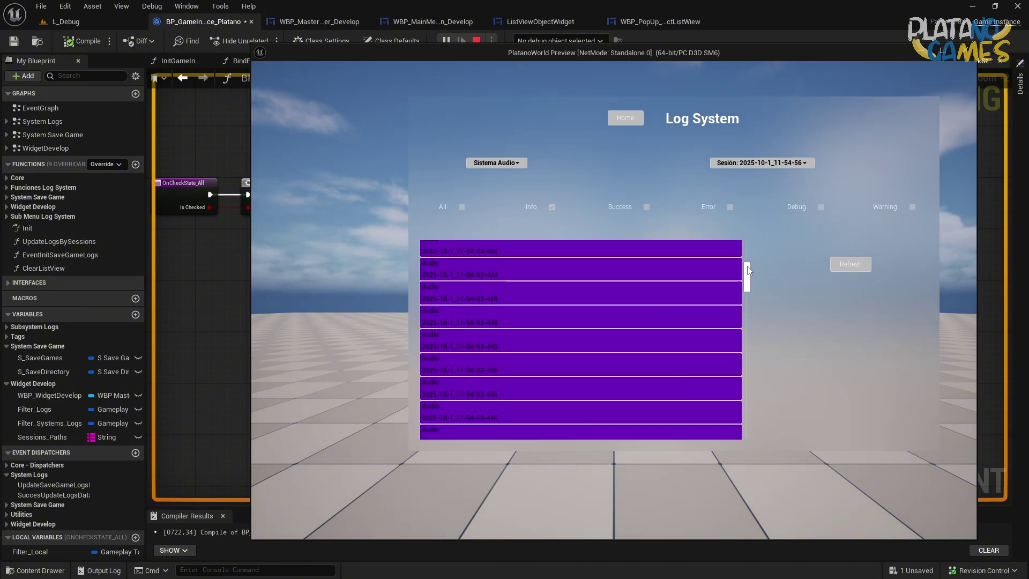
Stop the preview and open ConstrucObjectsAddOptionsListView from the ConstructObjectsListView graph.
left_click(966, 52)
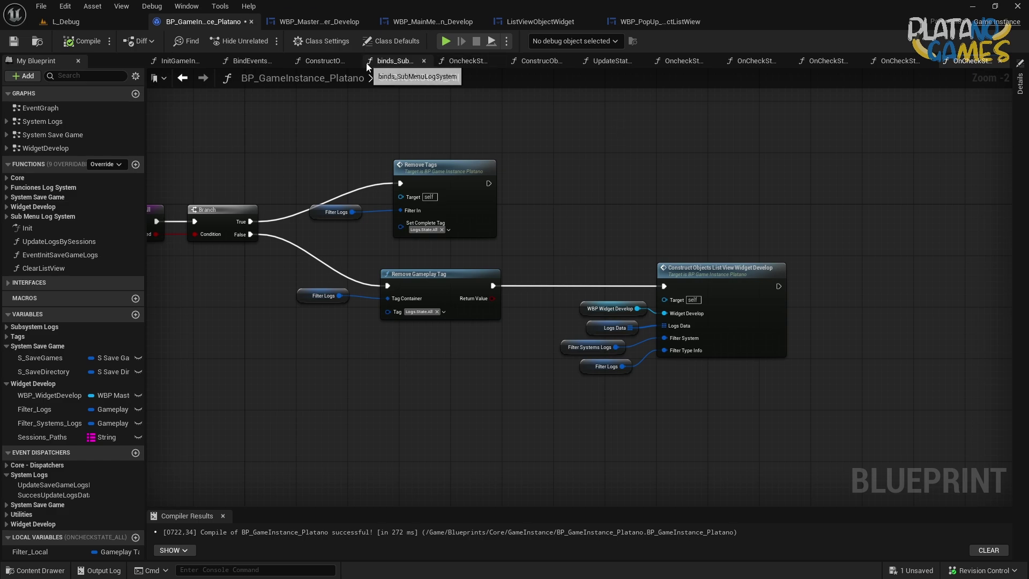
left_click(321, 62)
scroll(615, 264, "up", 3)
right_click_drag(702, 291, 632, 302)
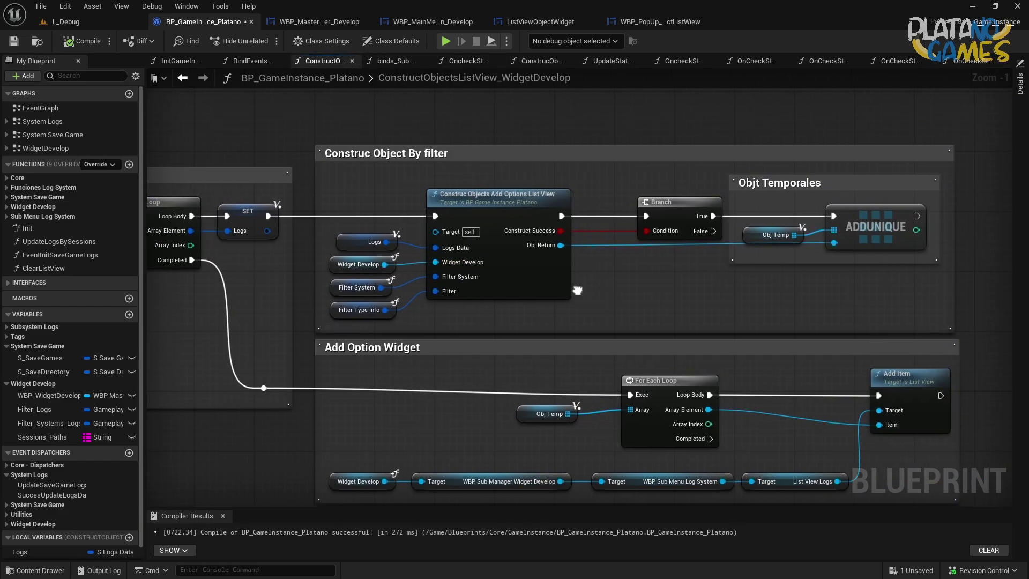
double_click(554, 289)
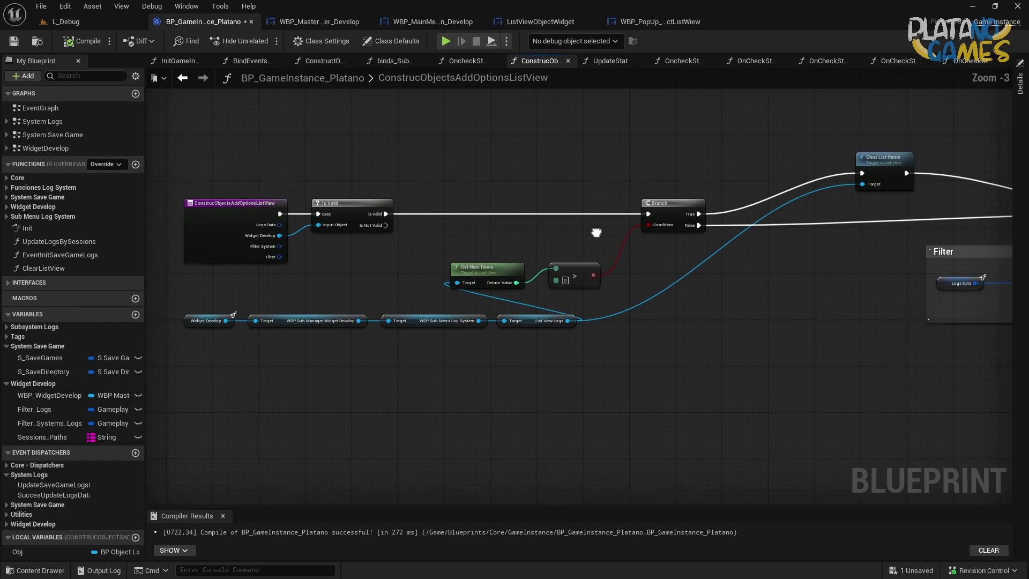
right_click_drag(555, 288, 368, 284)
scroll(369, 284, "up", 1)
Frame the Logs Data, Break S Logs Data and Has Tag nodes of the Check Filter Type Data = All group.
mouse_move(786, 322)
right_mouse_down()
mouse_move(571, 310)
mouse_move(391, 315)
right_mouse_up()
right_click_drag(455, 309, 709, 299)
scroll(482, 291, "up", 2)
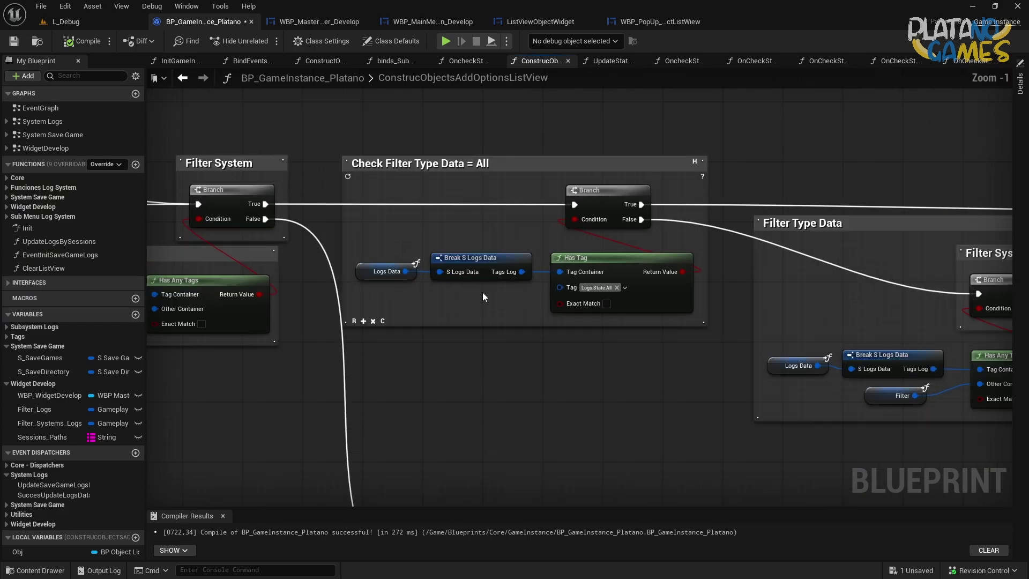
left_click_drag(374, 249, 648, 318)
scroll(649, 319, "down", 3)
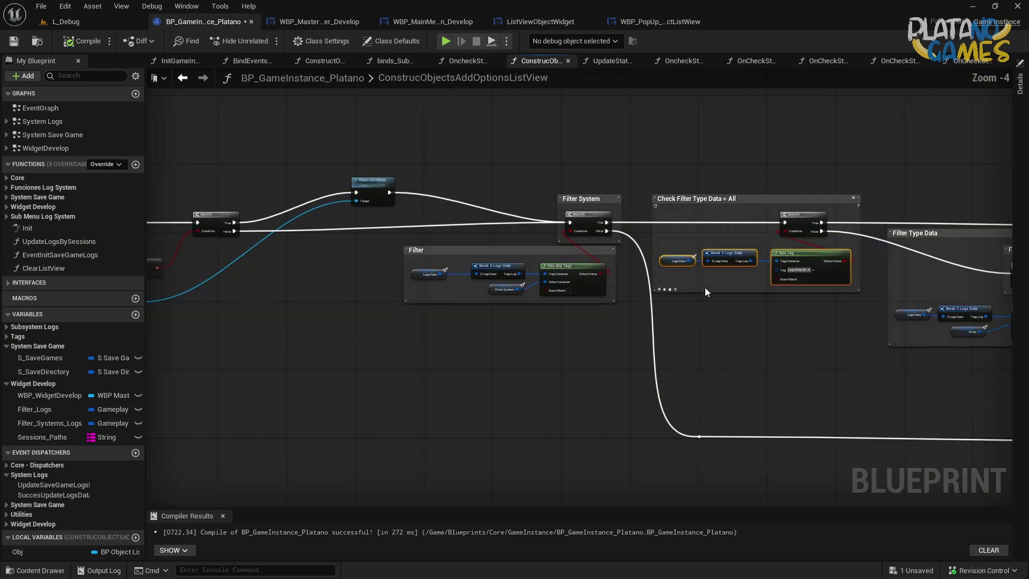
right_click_drag(281, 346, 630, 349)
key("Home")
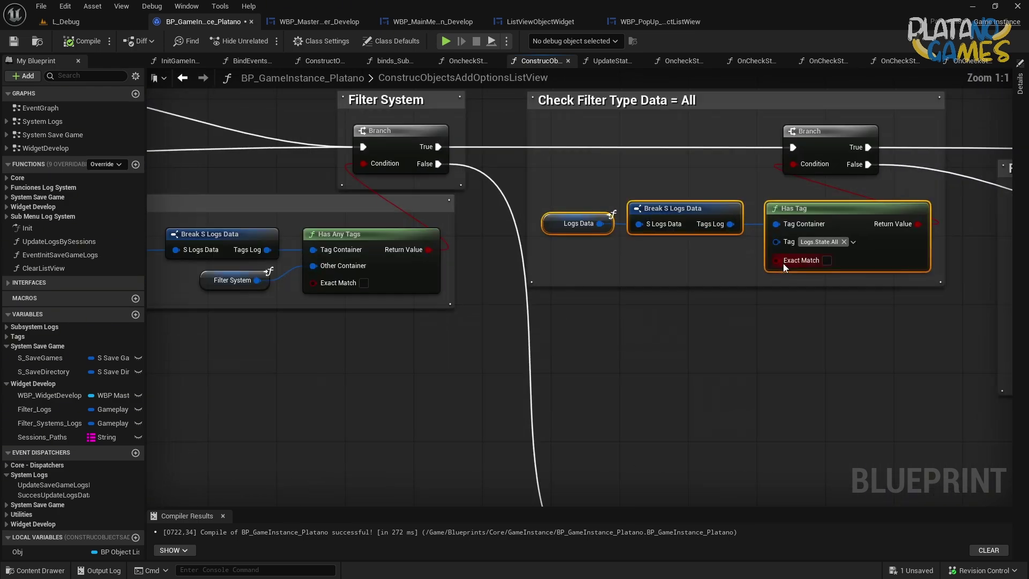
left_click_drag(483, 270, 433, 253)
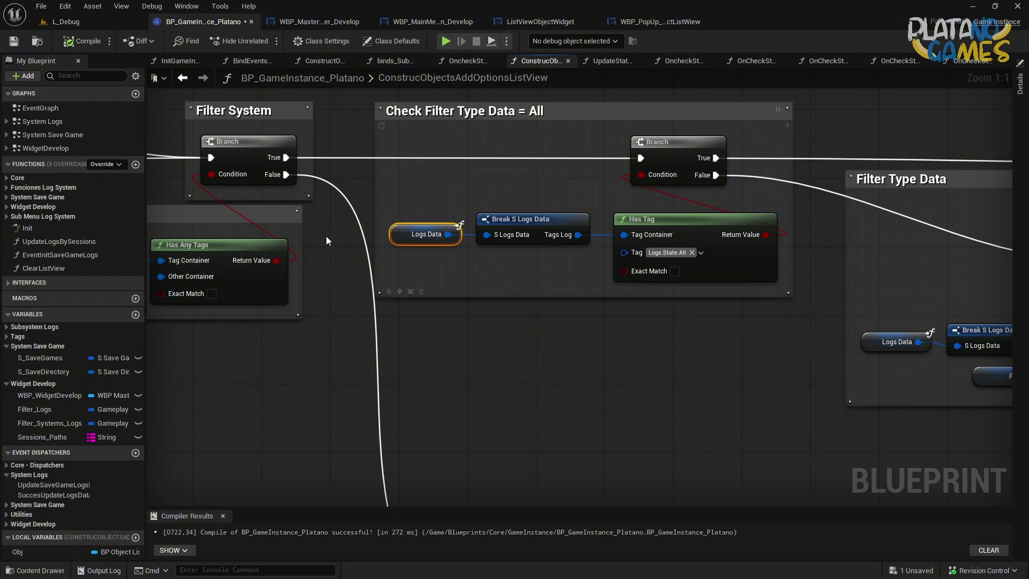
right_click_drag(327, 236, 423, 242)
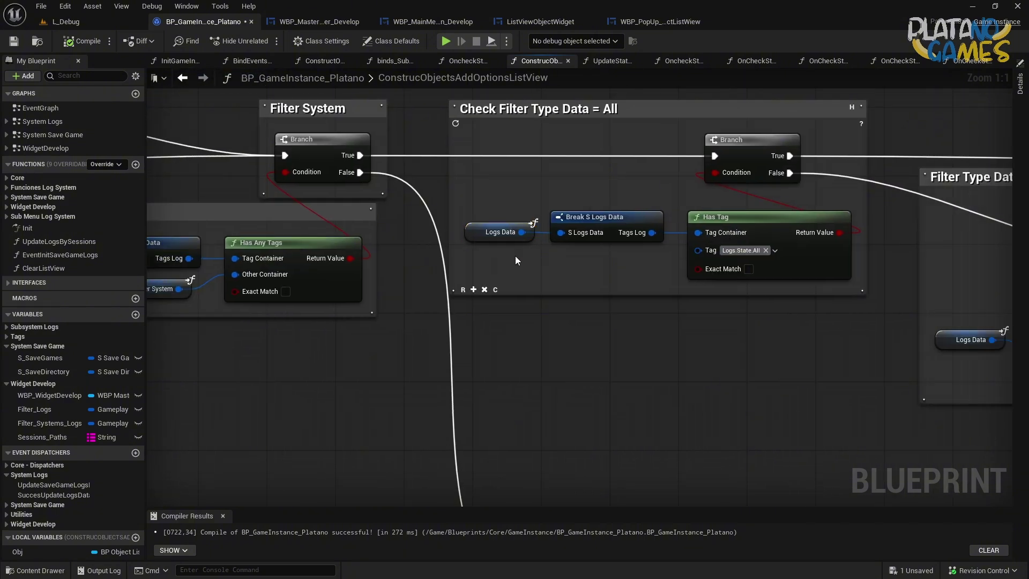
mouse_move(47, 409)
left_mouse_down()
mouse_move(520, 250)
mouse_move(468, 271)
left_mouse_up()
right_click_drag(469, 271, 564, 220)
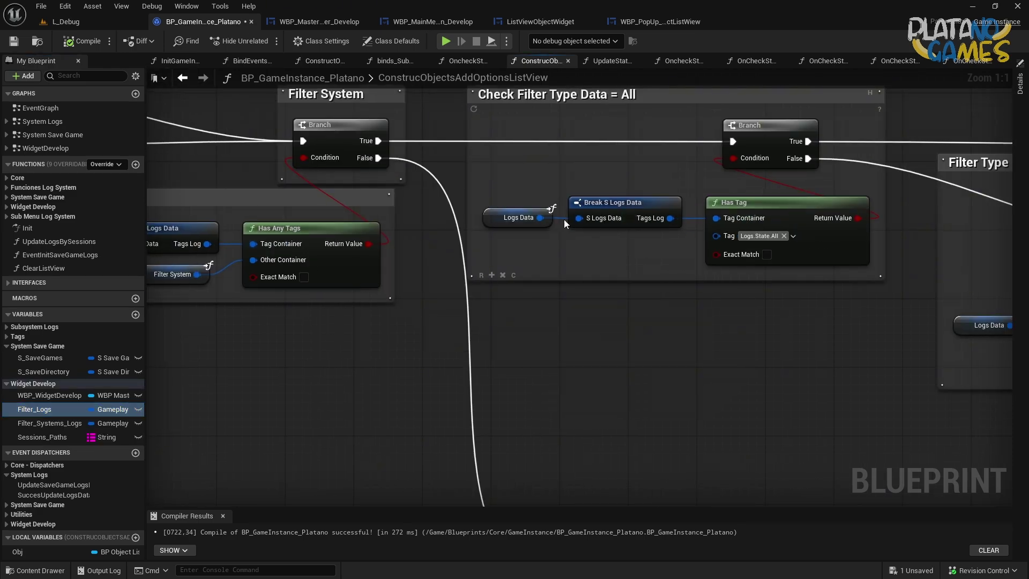
Search the action list for 'filter' near Has Tag, discarding a wrongly placed Filter node.
left_click_drag(579, 218, 558, 328)
type("filte")
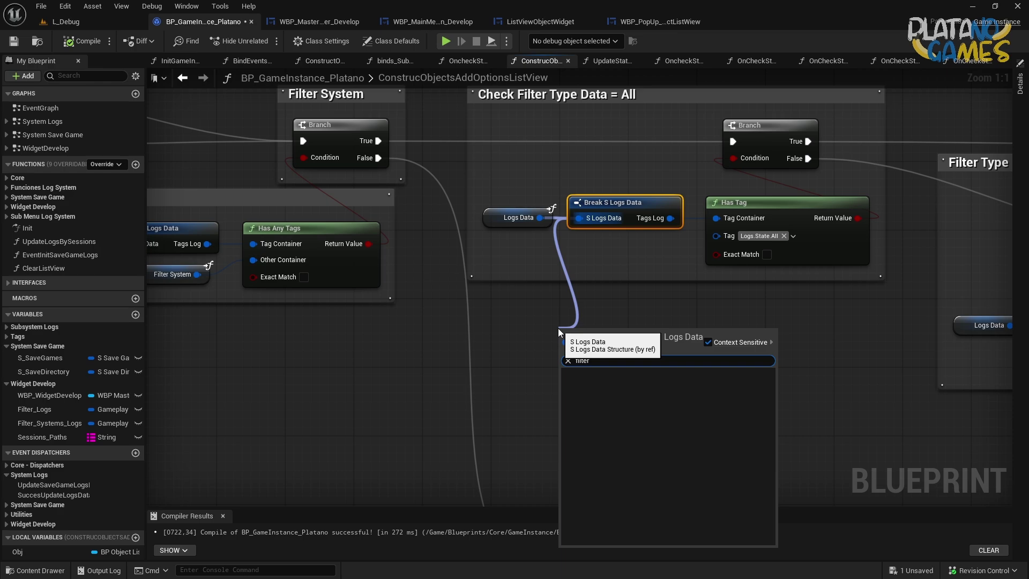
key("Escape")
scroll(563, 246, "down", 3)
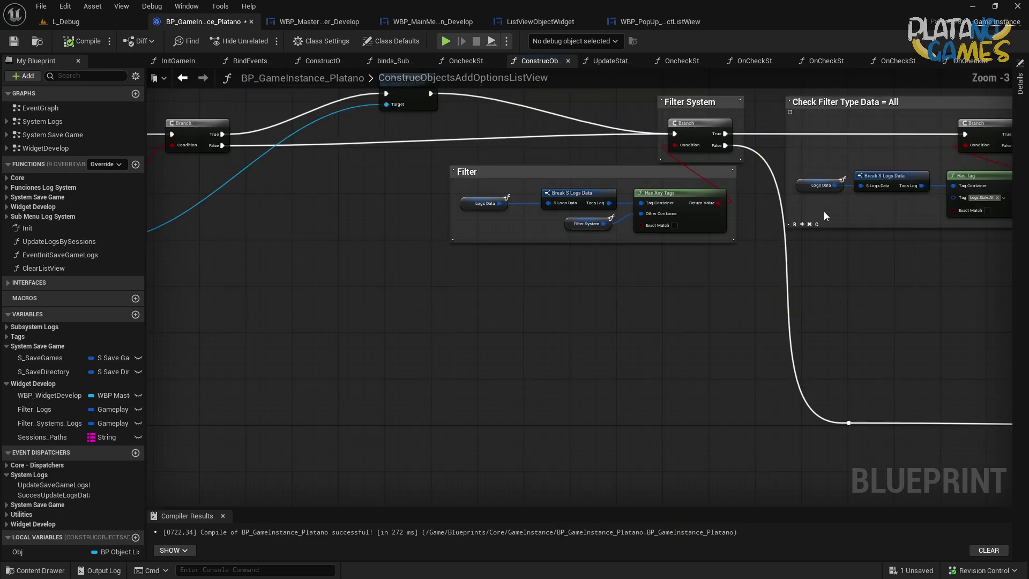
right_click_drag(225, 257, 542, 263)
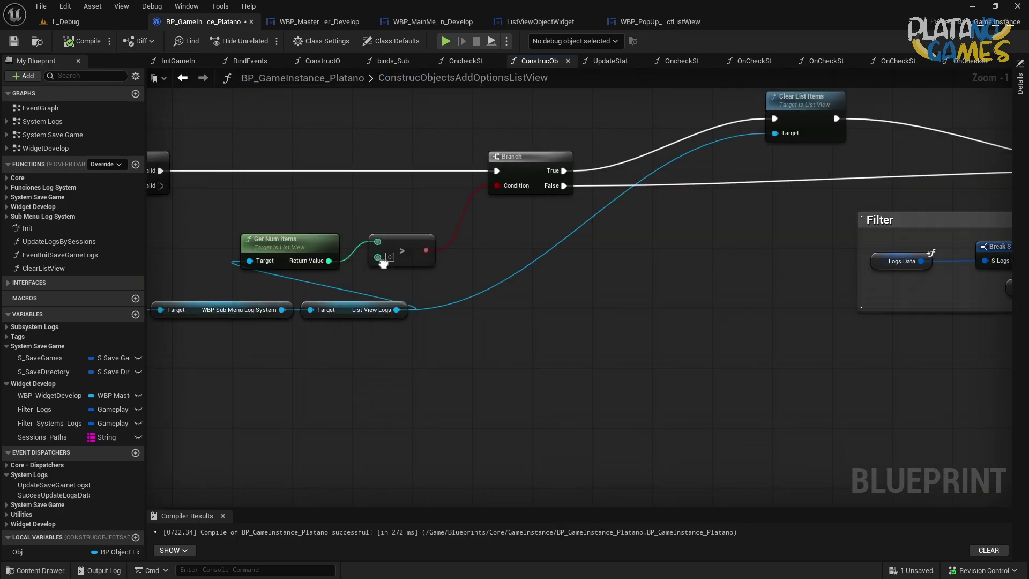
scroll(613, 236, "up", 4)
left_click_drag(632, 213, 598, 294)
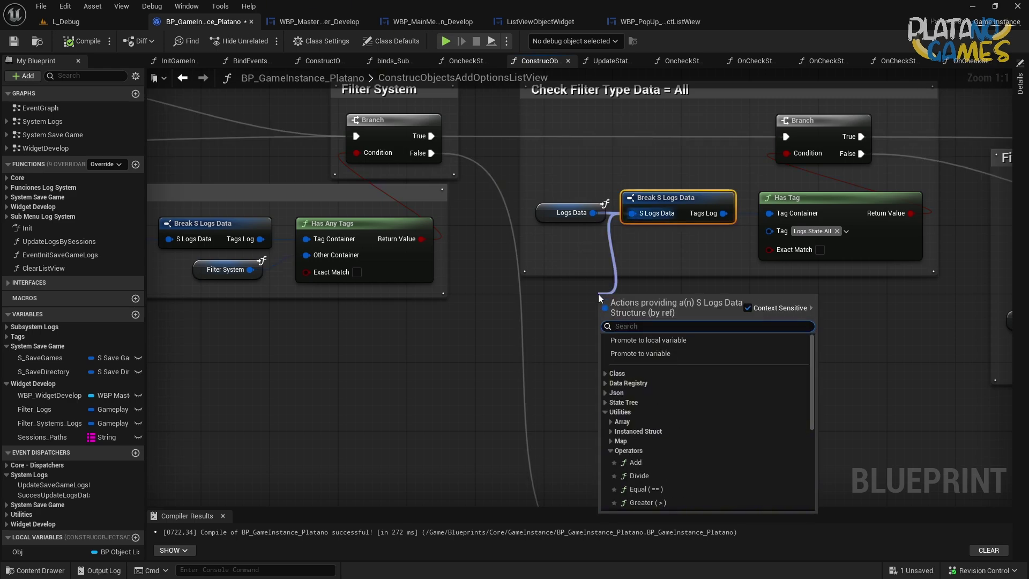
type("filter")
left_click(574, 299)
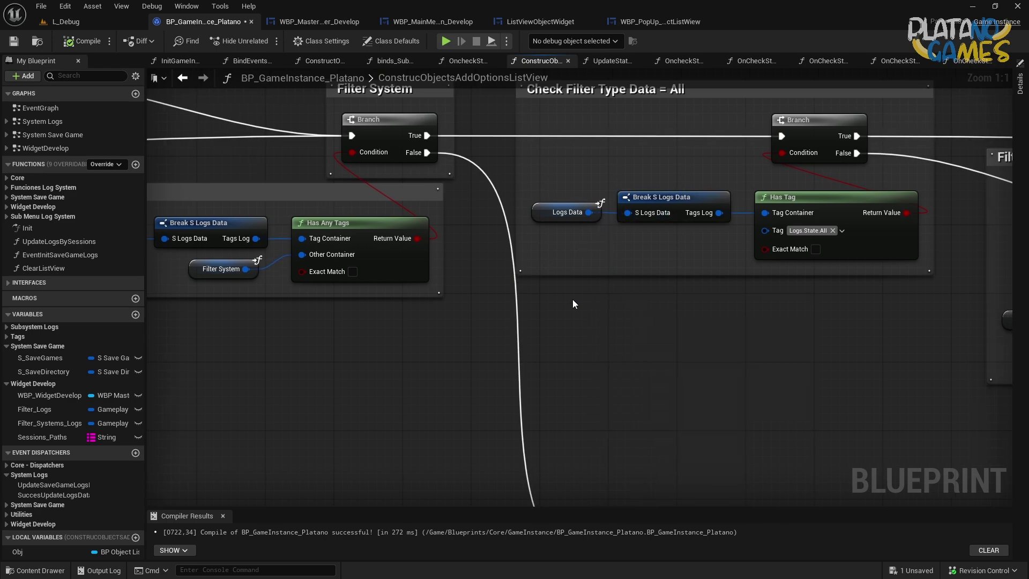
right_click(561, 272)
type("filter")
left_click(595, 370)
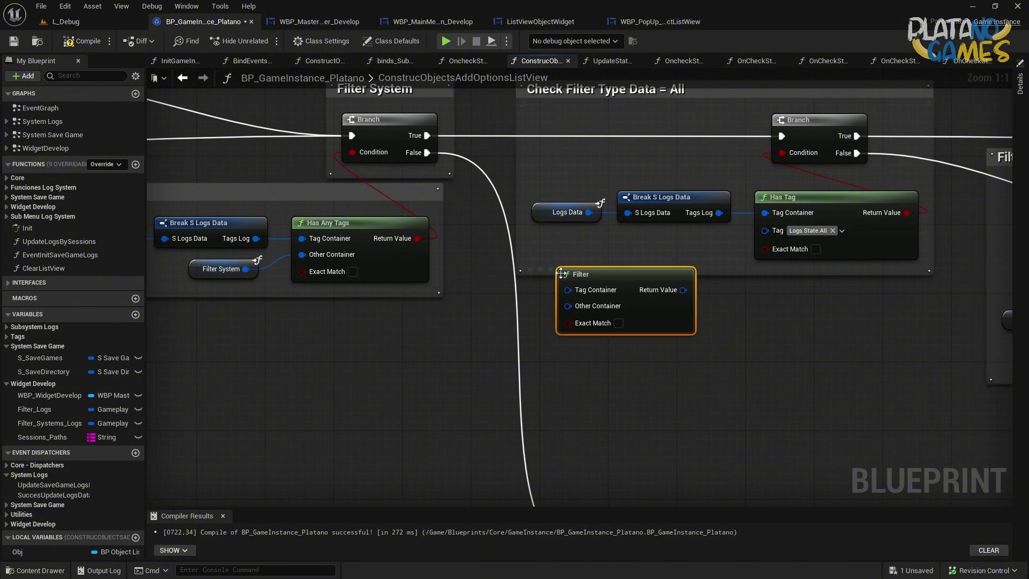
key("Delete")
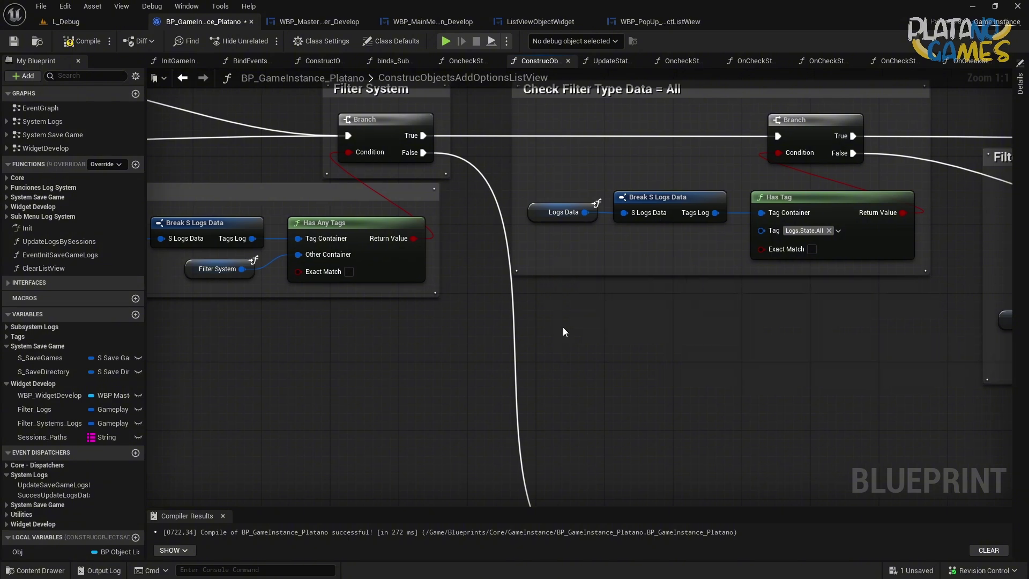
Add a Get Filter node feeding Has Tag's Tag Container and delete Logs Data and Break S Logs Data.
right_click(555, 314)
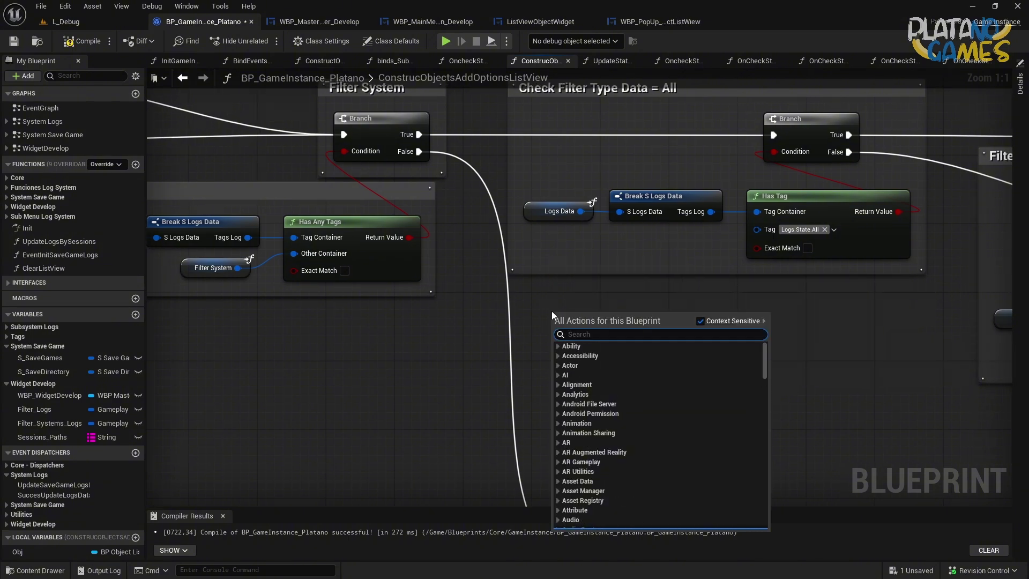
type("filter")
scroll(761, 418, "down", 5)
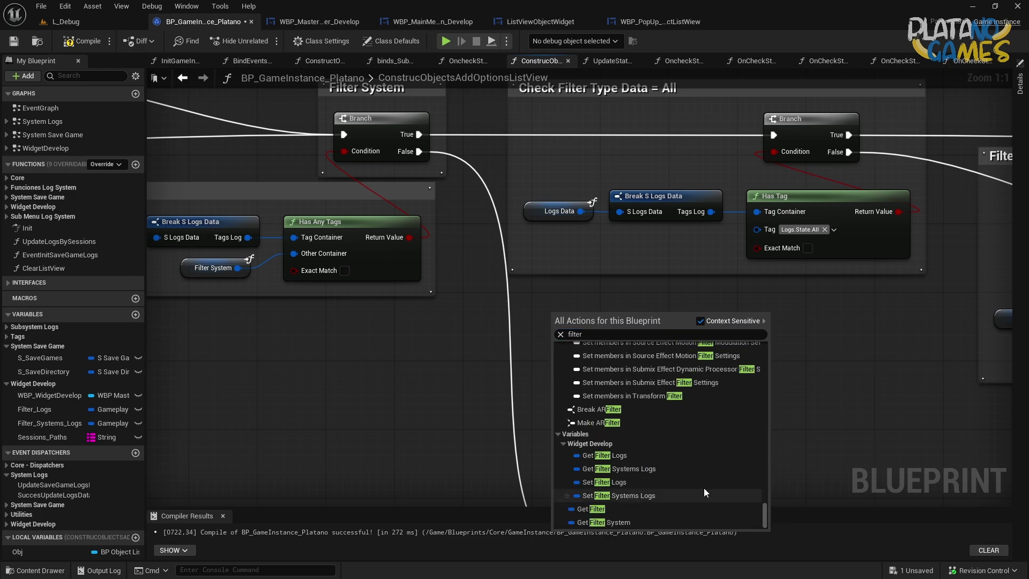
left_click(618, 512)
left_click_drag(607, 319, 757, 211)
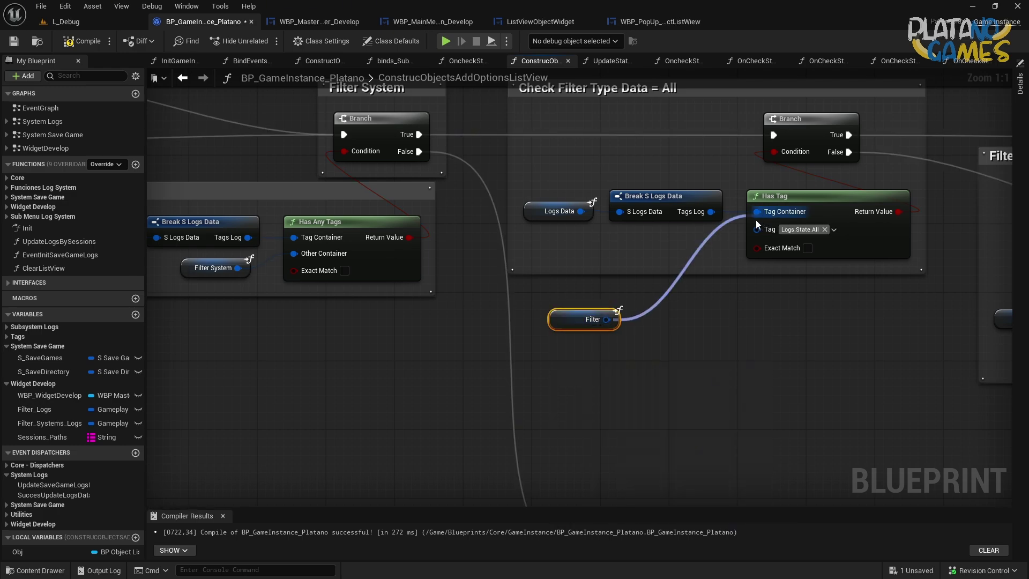
left_click(665, 196)
left_click(558, 211, "ctrl")
key("Delete")
left_click_drag(579, 317, 670, 214)
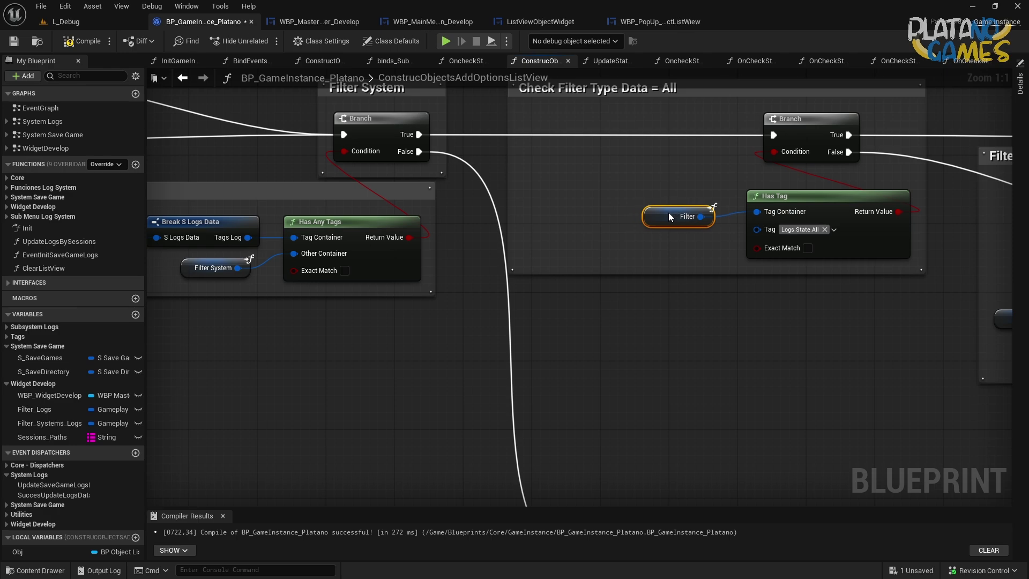
right_click_drag(701, 269, 607, 304)
Resize the Check Filter Type Data = All comment, then compile and save the blueprint.
left_click(419, 138)
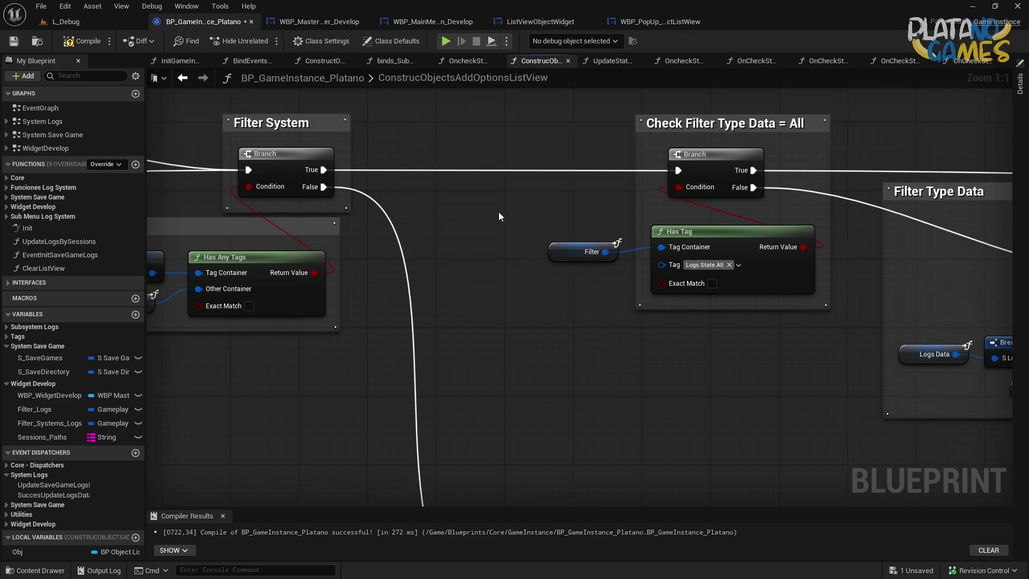
left_click(655, 305)
right_click_drag(515, 303, 307, 335)
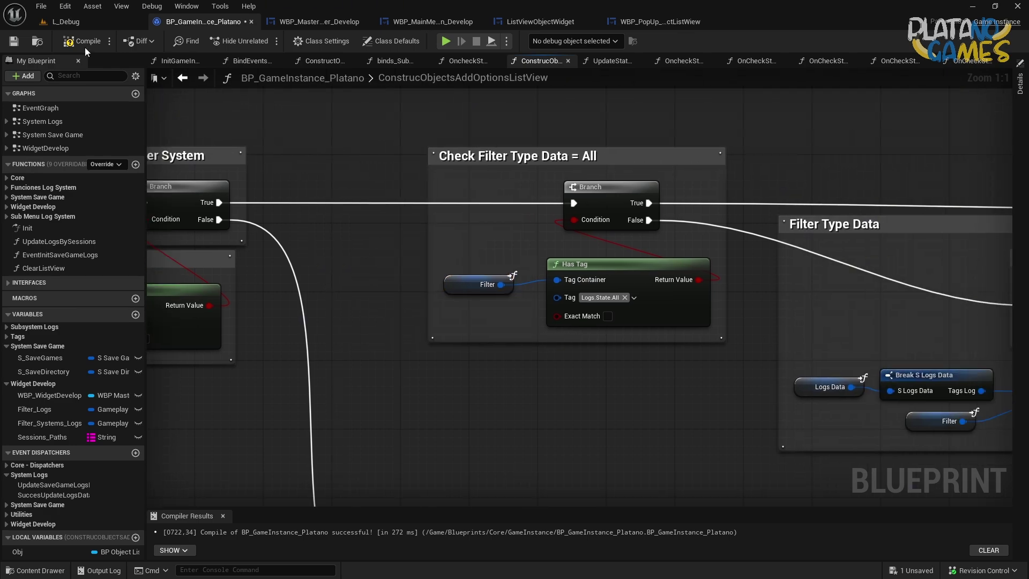
key("F7")
key("ctrl+s")
Launch the preview and toggle the Info, Success and Error log filters on, then off.
key("alt+p")
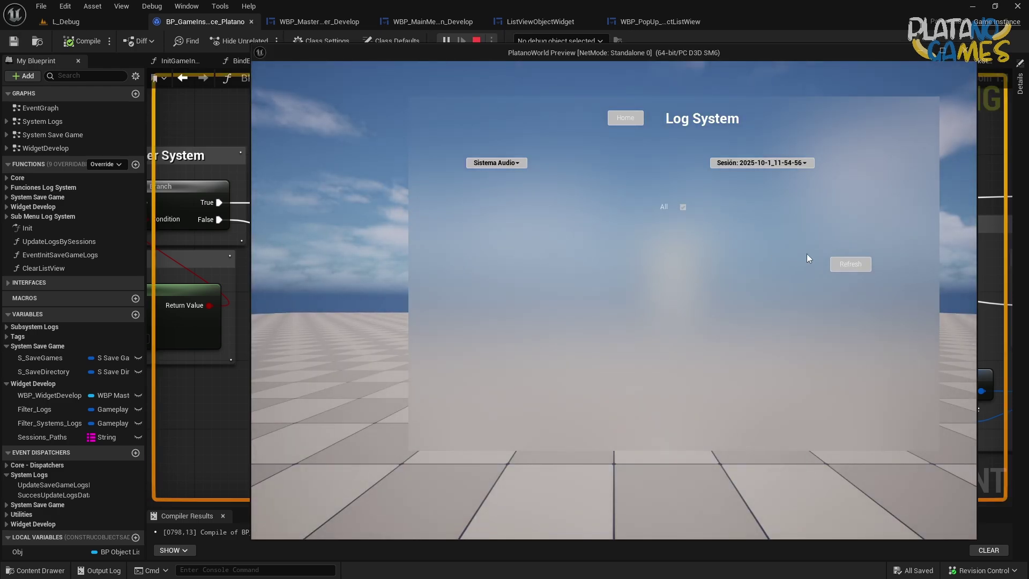
left_click(551, 209)
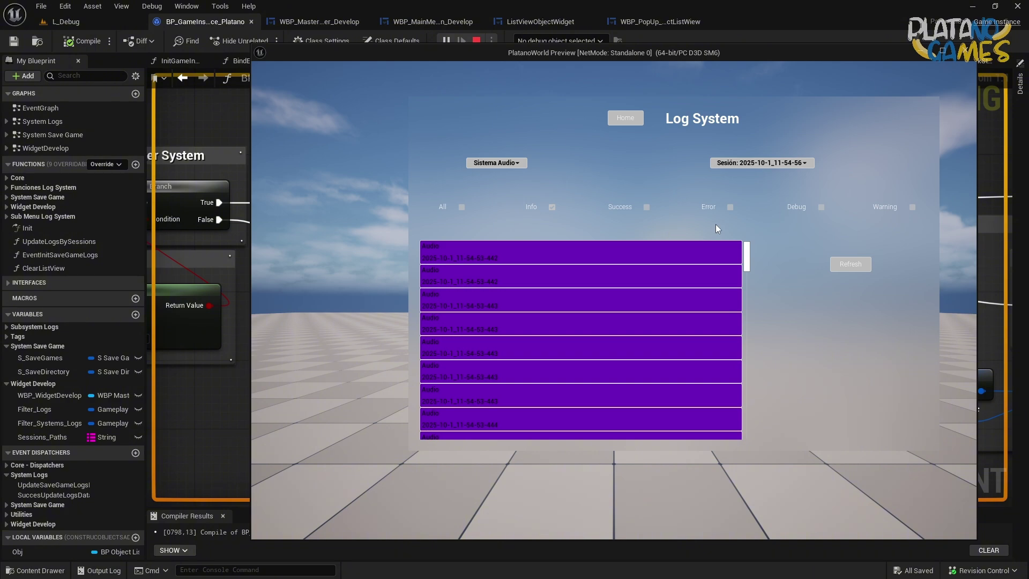
left_click(646, 209)
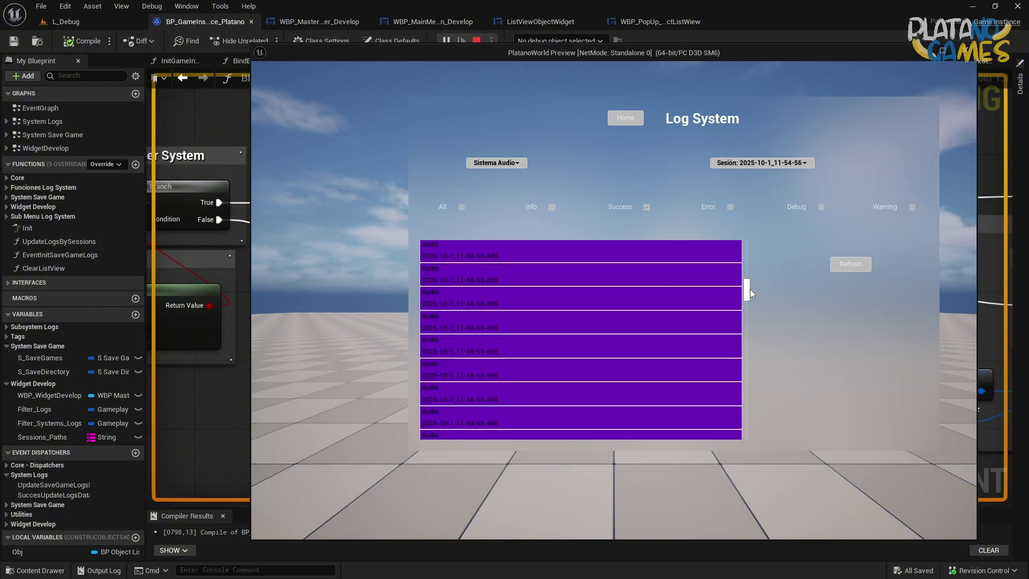
left_click(731, 206)
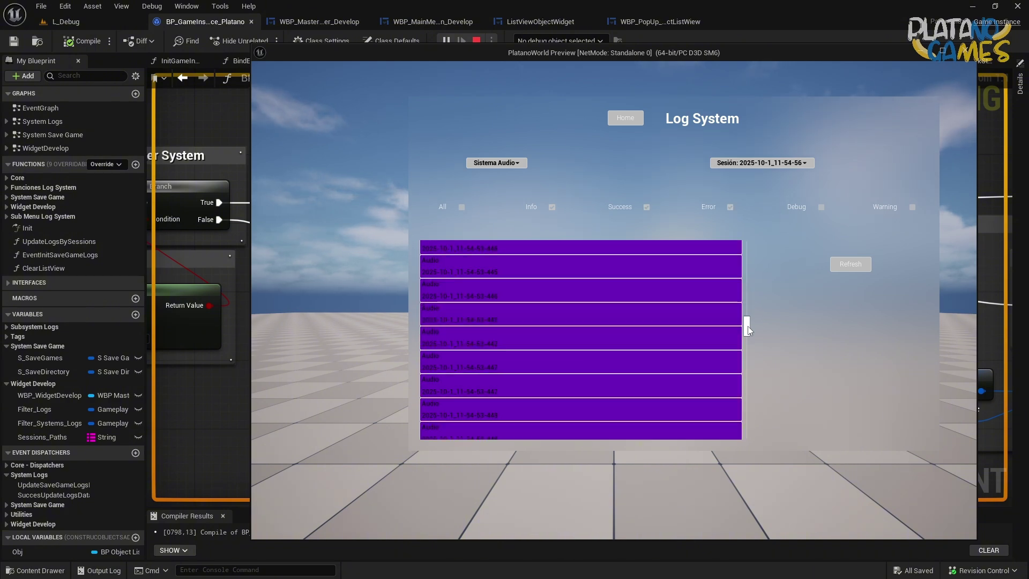
left_click(647, 207)
left_click(553, 207)
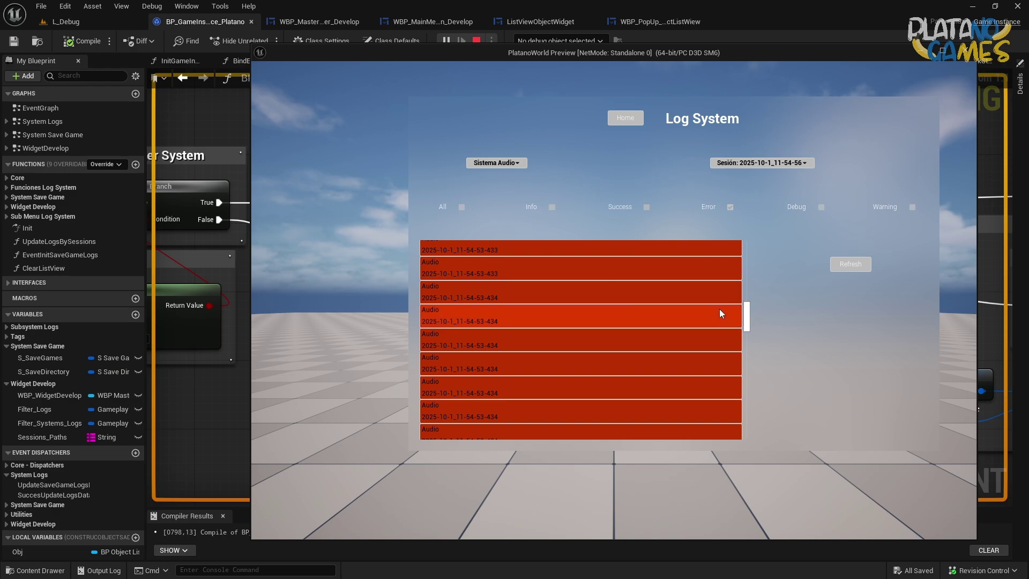
left_click(730, 207)
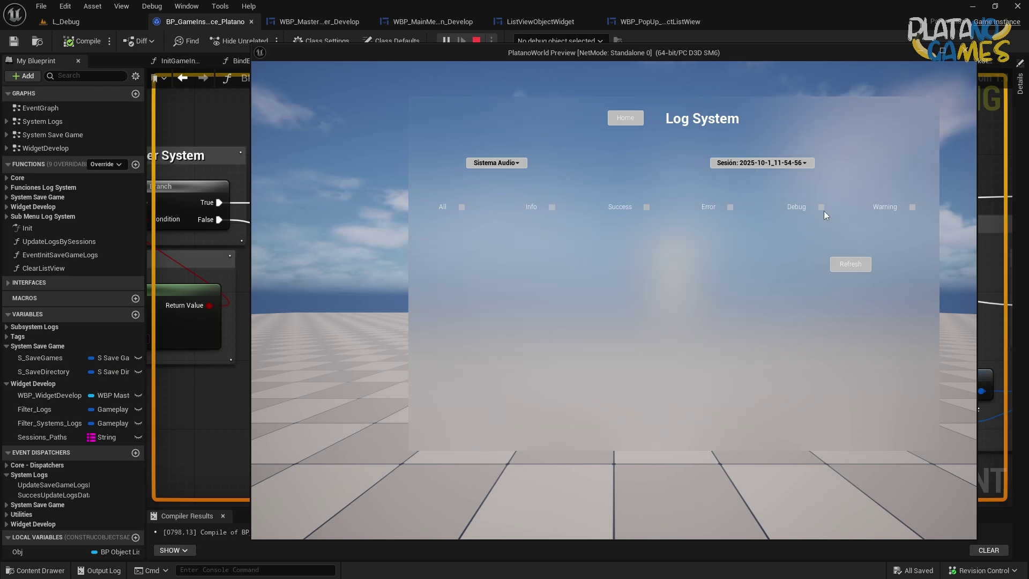
Test the Debug, Warning and All filters on and off, then stop the preview.
left_click(821, 207)
mouse_move(746, 270)
left_mouse_down()
mouse_move(751, 375)
mouse_move(760, 242)
left_mouse_up()
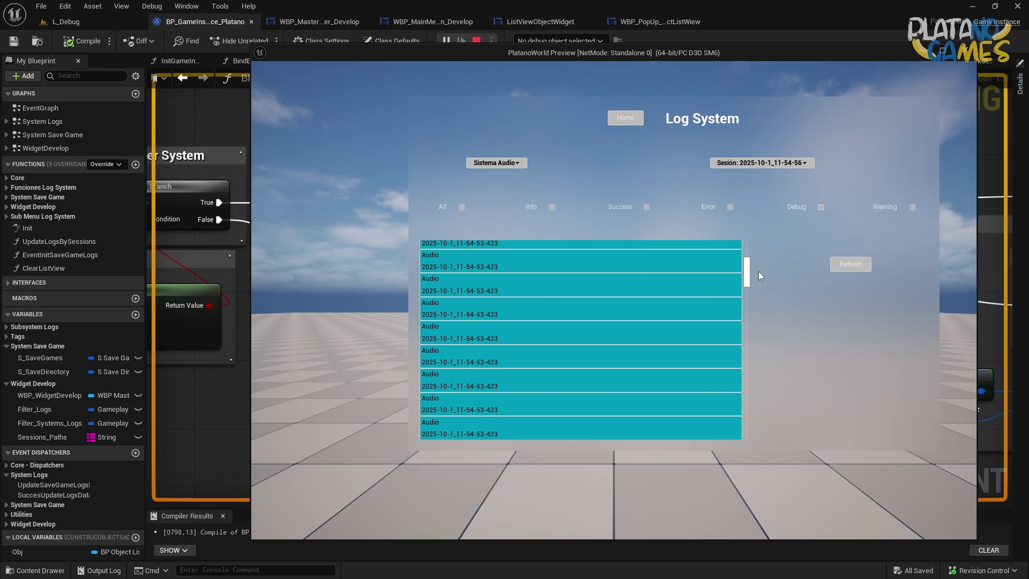
left_click(821, 207)
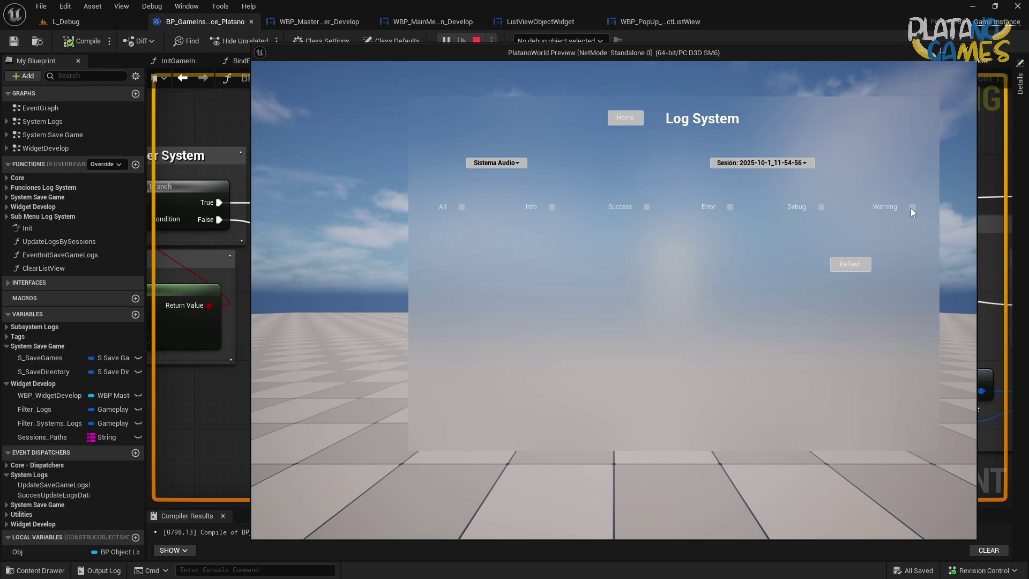
left_click(912, 207)
mouse_move(747, 256)
left_mouse_down()
mouse_move(748, 371)
mouse_move(782, 243)
mouse_move(759, 270)
left_mouse_up()
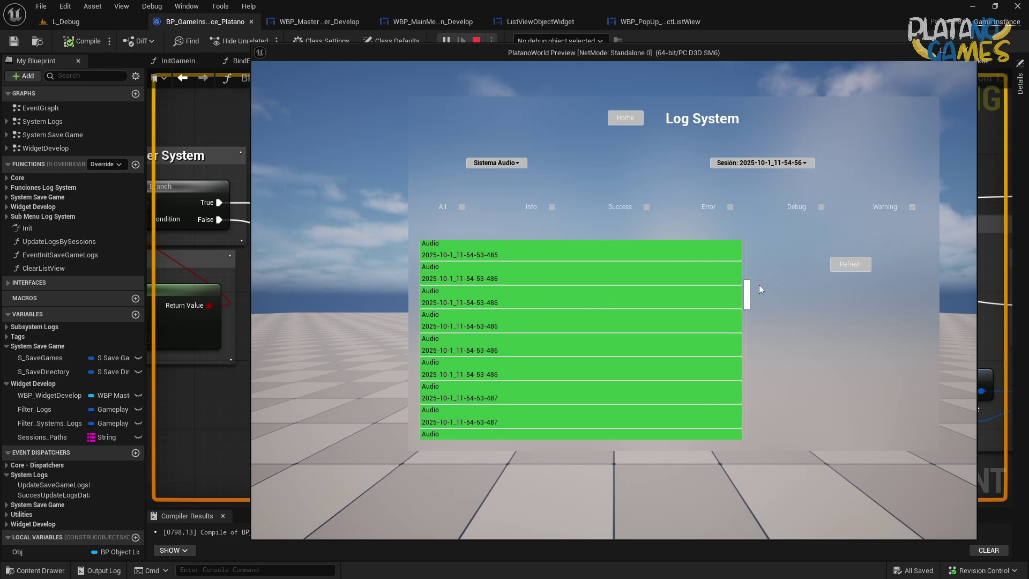
left_click(913, 207)
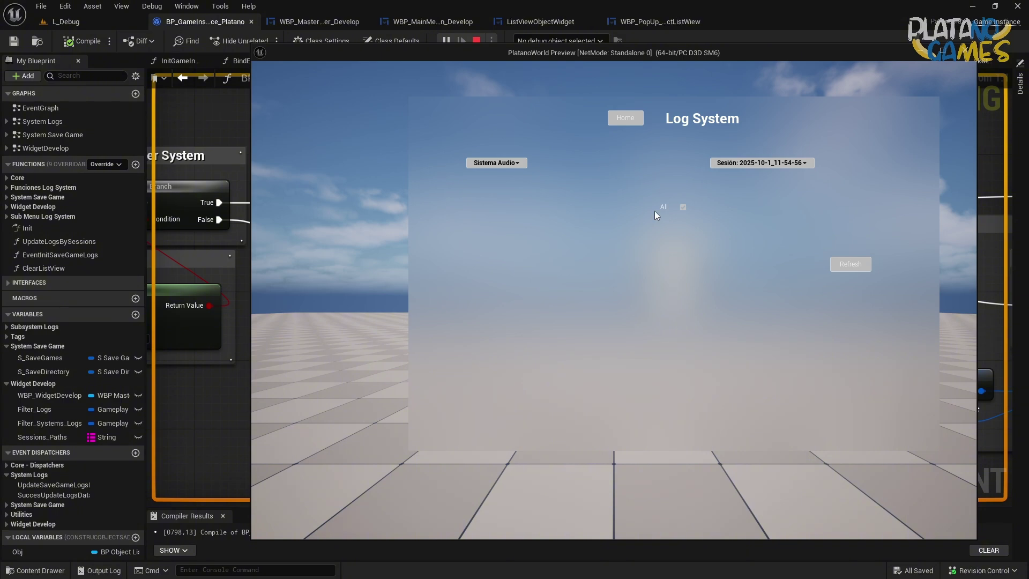
left_click(462, 208)
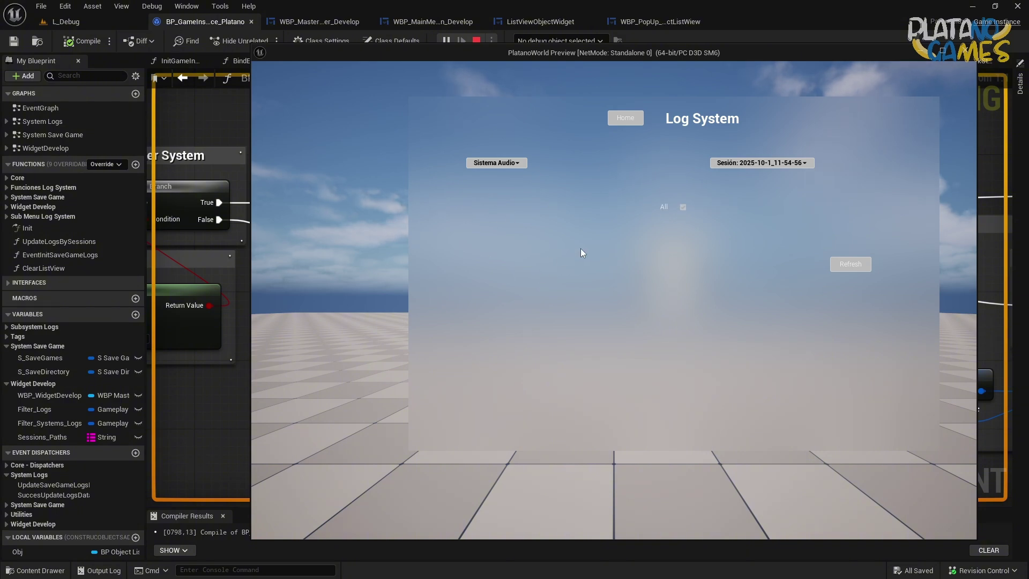
left_click(683, 207)
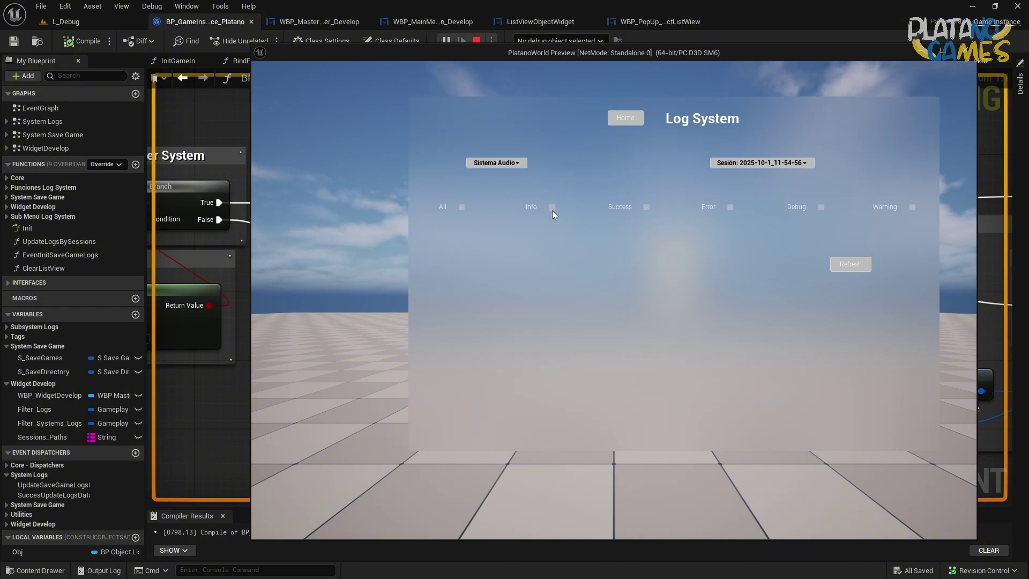
left_click(966, 53)
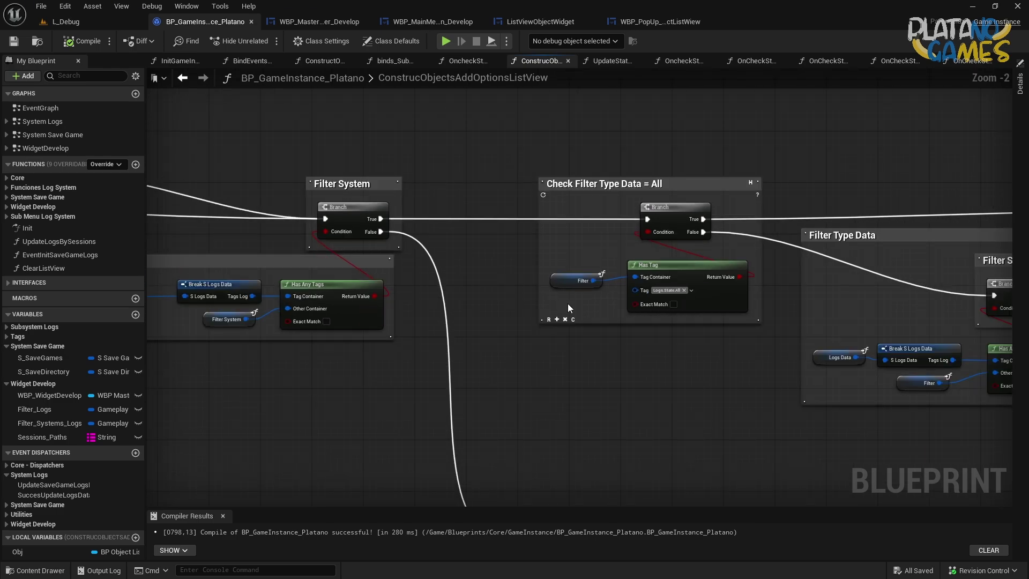
In OnCheckState_All, wire Remove Tags' exec output into Construct Objects List View Widget Develop.
left_click(14, 41)
left_click(970, 60)
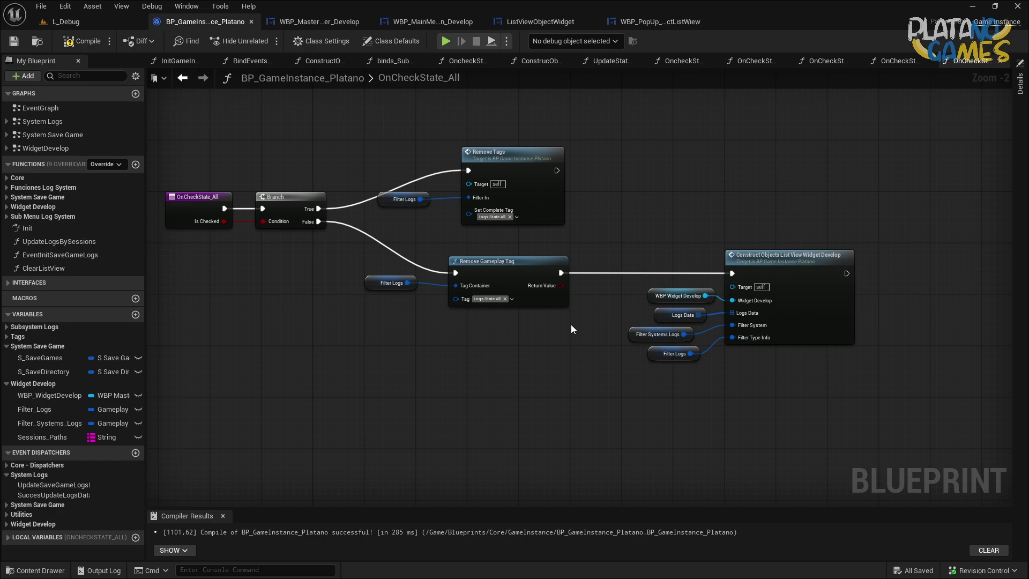
scroll(277, 315, "up", 2)
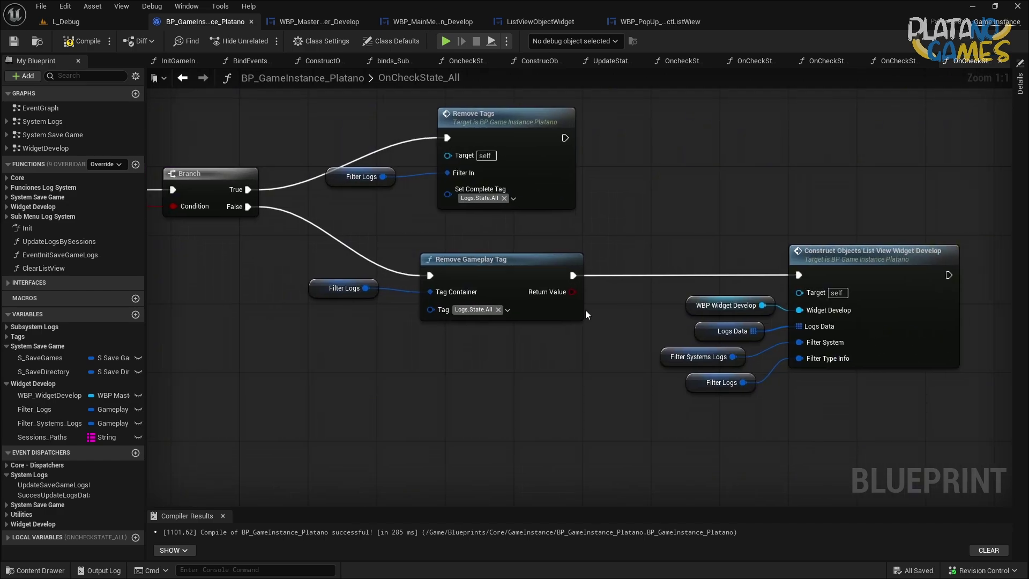
left_click(579, 283)
right_click_drag(623, 256, 548, 307)
left_click_drag(569, 247, 802, 453)
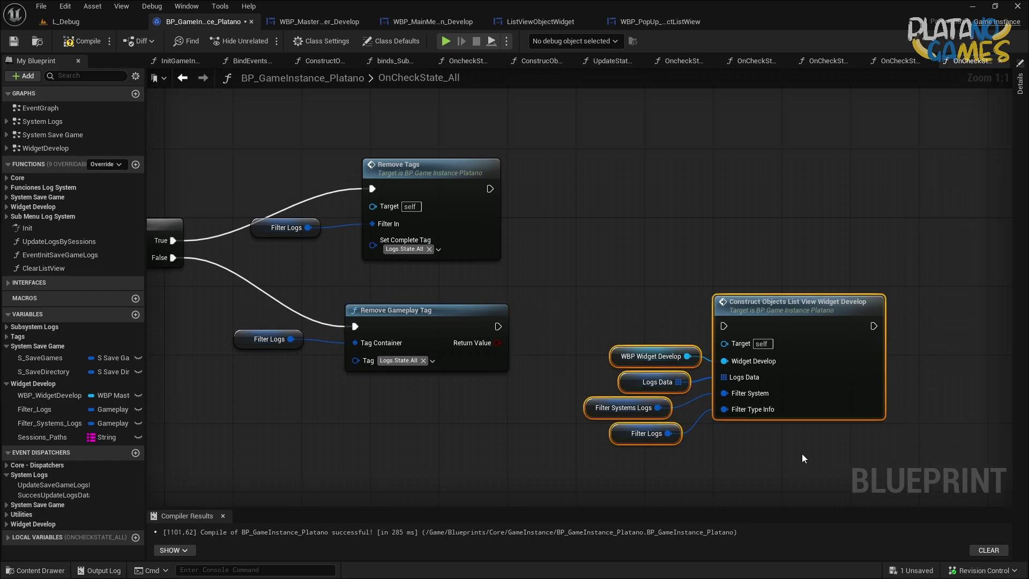
left_click_drag(826, 372, 815, 242)
left_click_drag(716, 198, 490, 188)
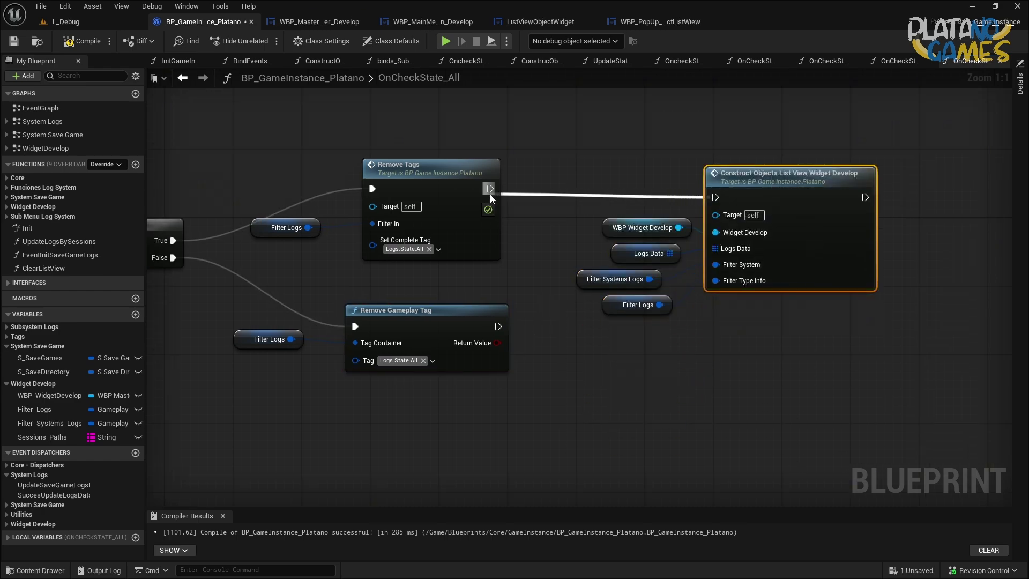
left_click_drag(568, 156, 882, 309)
left_click_drag(788, 173, 805, 164)
left_click(803, 332)
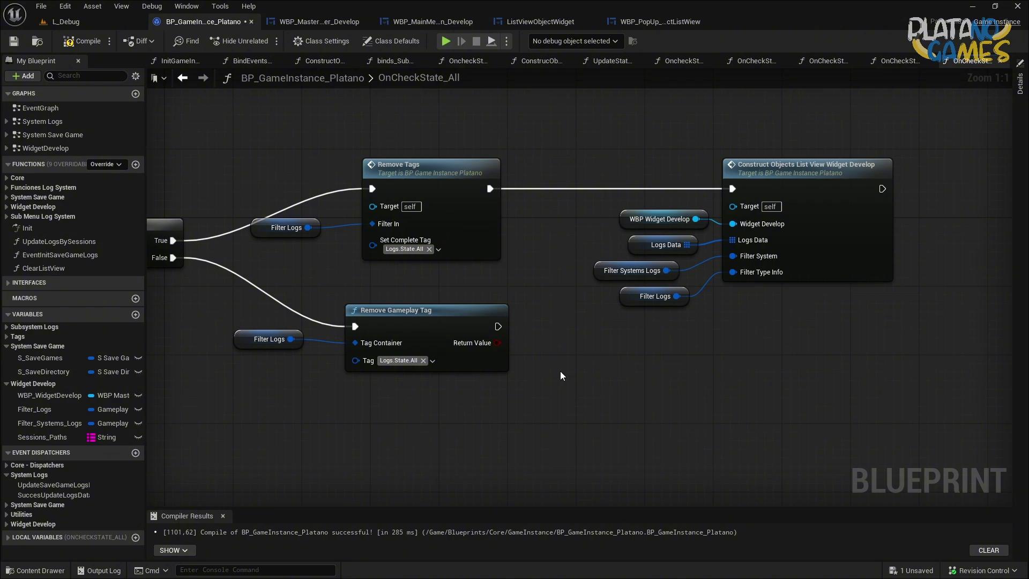
Check the Filter_Logs variable's default value, then compile and save the blueprint.
left_click(44, 415)
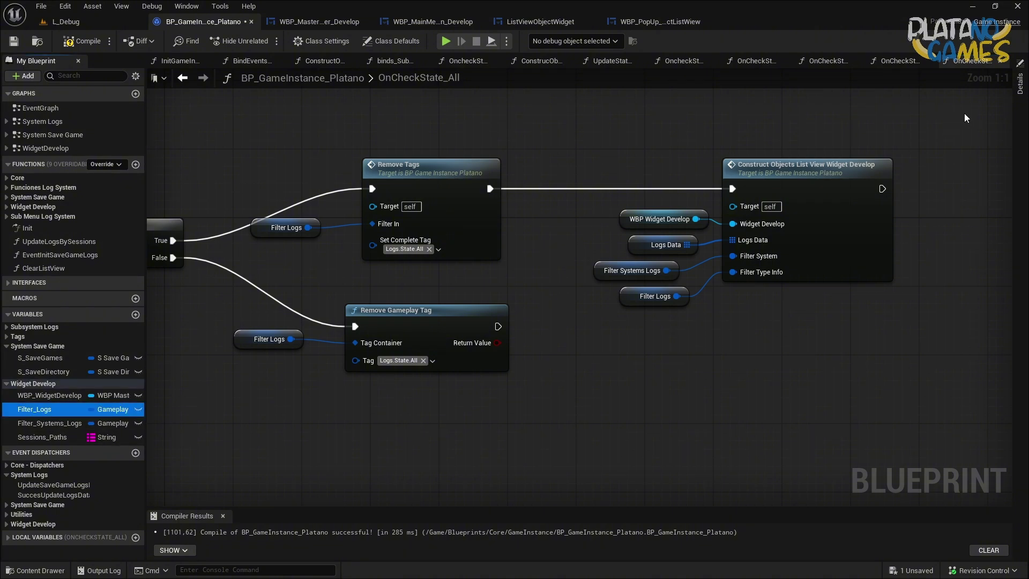
left_click(1020, 84)
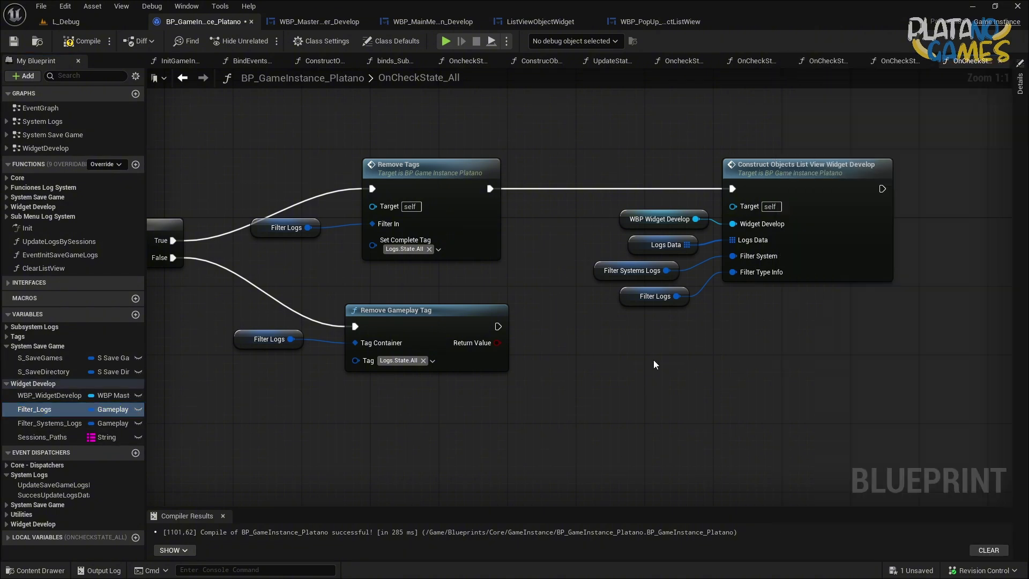
right_click_drag(483, 322, 402, 343)
left_click(15, 41)
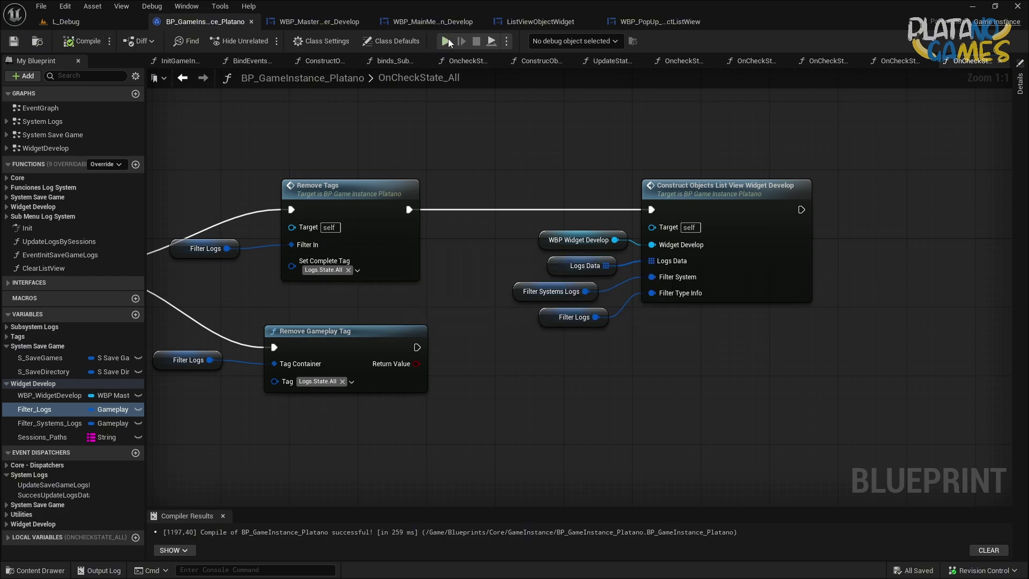
Run the PlatanoWorld preview and scroll its Log System list of Audio entries.
key("alt+p")
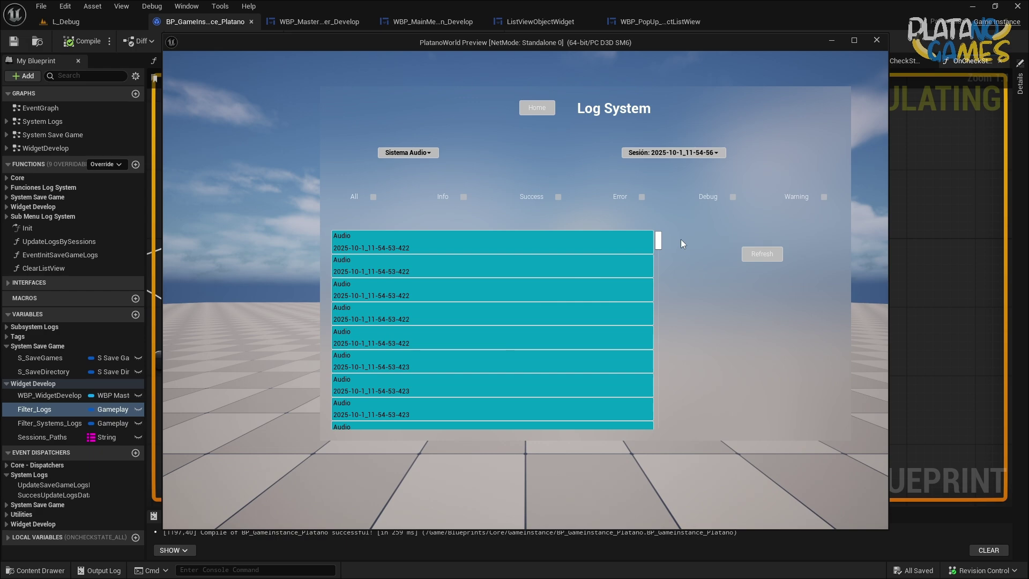
left_click_drag(659, 240, 633, 240)
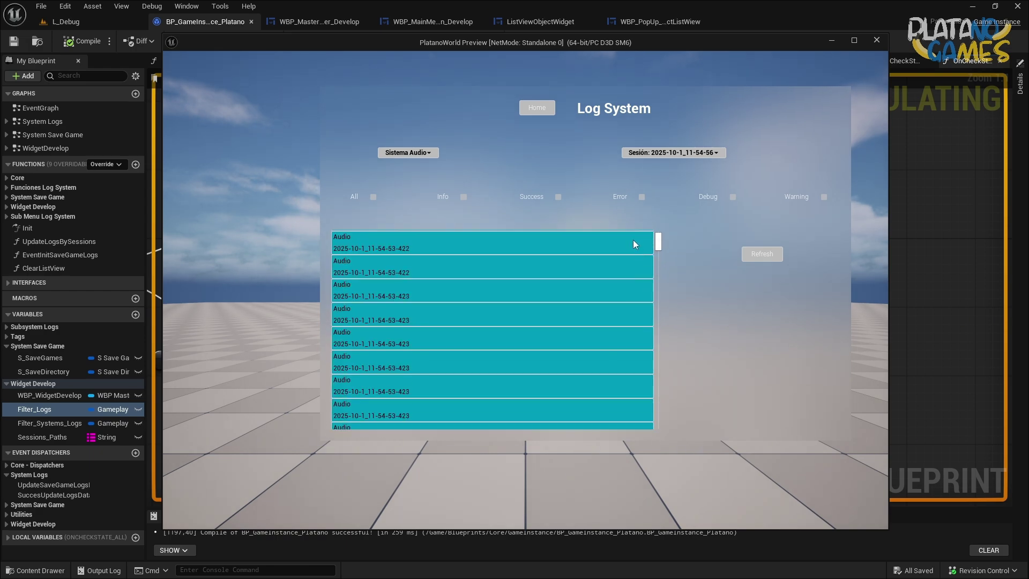
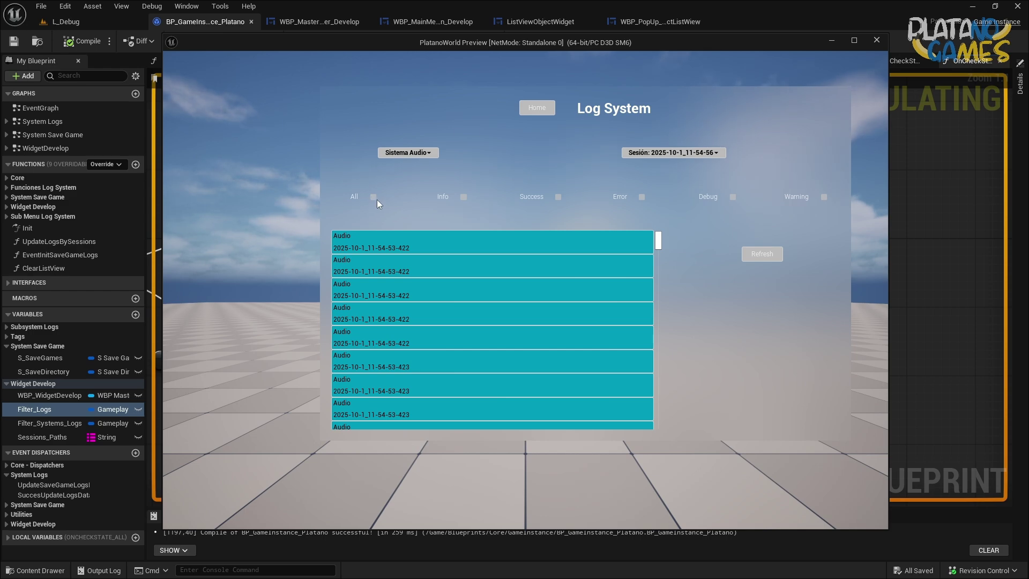
In the preview, turn the Info filter on and off, then turn on All to show every log entry.
left_click(462, 197)
mouse_move(658, 241)
left_mouse_down()
mouse_move(669, 404)
mouse_move(542, 213)
left_mouse_up()
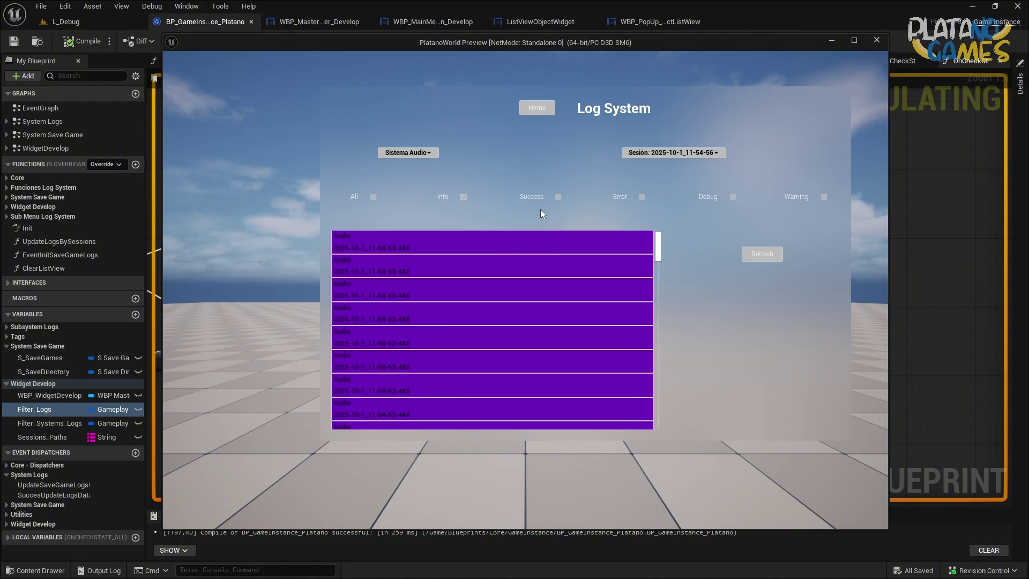
left_click(464, 197)
mouse_move(659, 247)
left_mouse_down()
mouse_move(660, 415)
mouse_move(634, 210)
left_mouse_up()
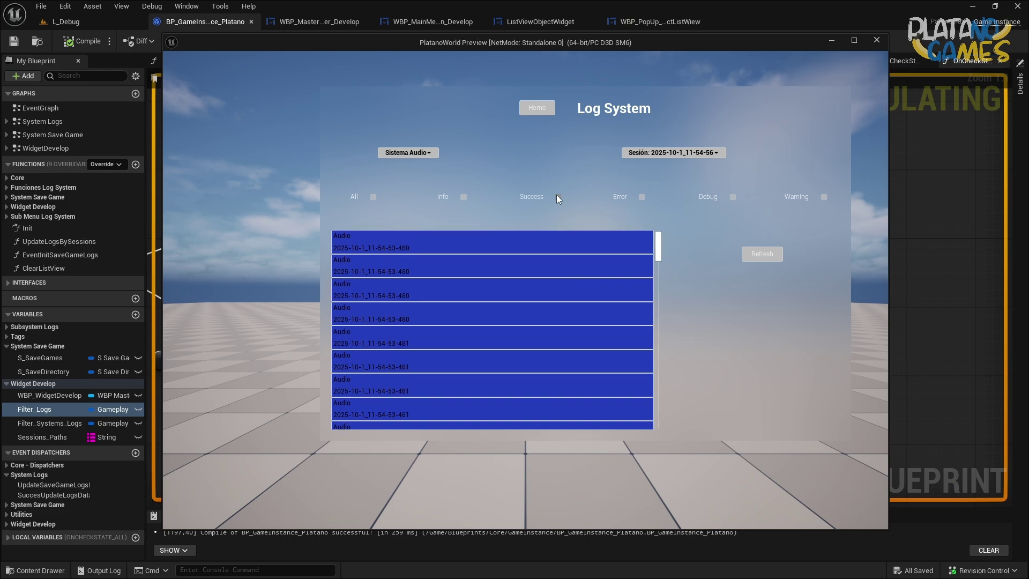
left_click(374, 197)
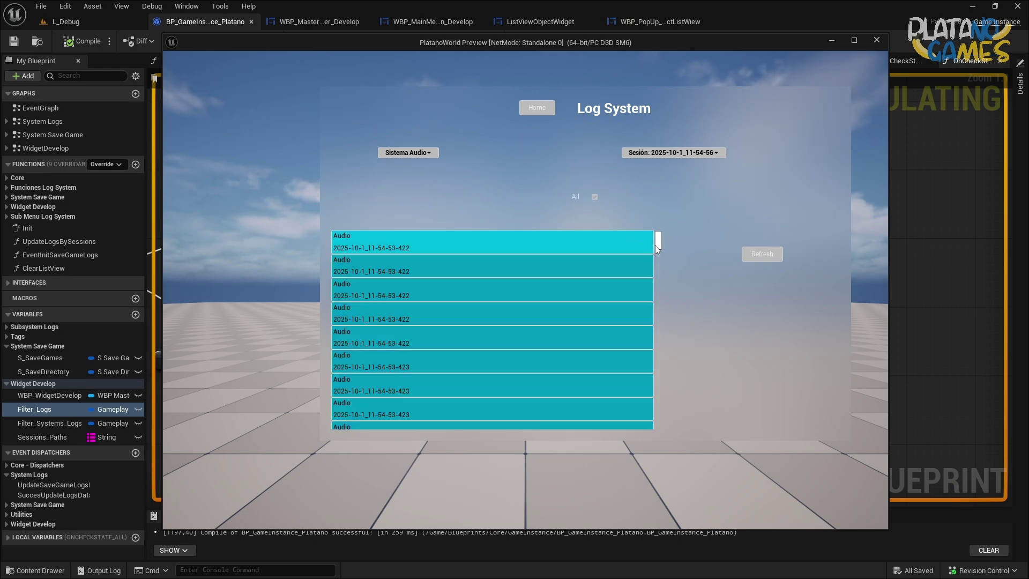
mouse_move(657, 245)
left_mouse_down()
mouse_move(660, 438)
mouse_move(658, 249)
left_mouse_up()
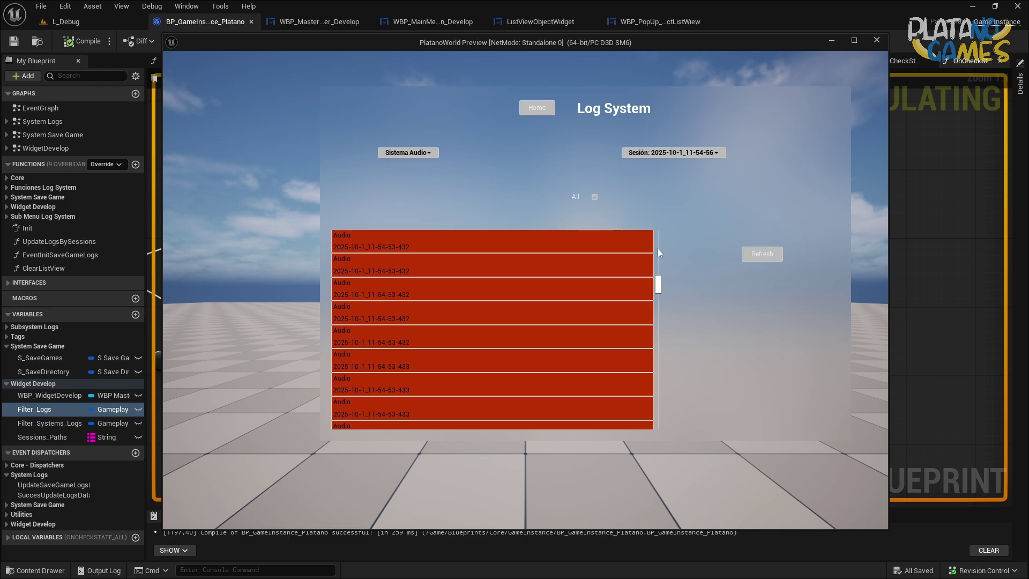
Test the Info and Debug filters, turn All back on, and close the preview window.
left_click(594, 197)
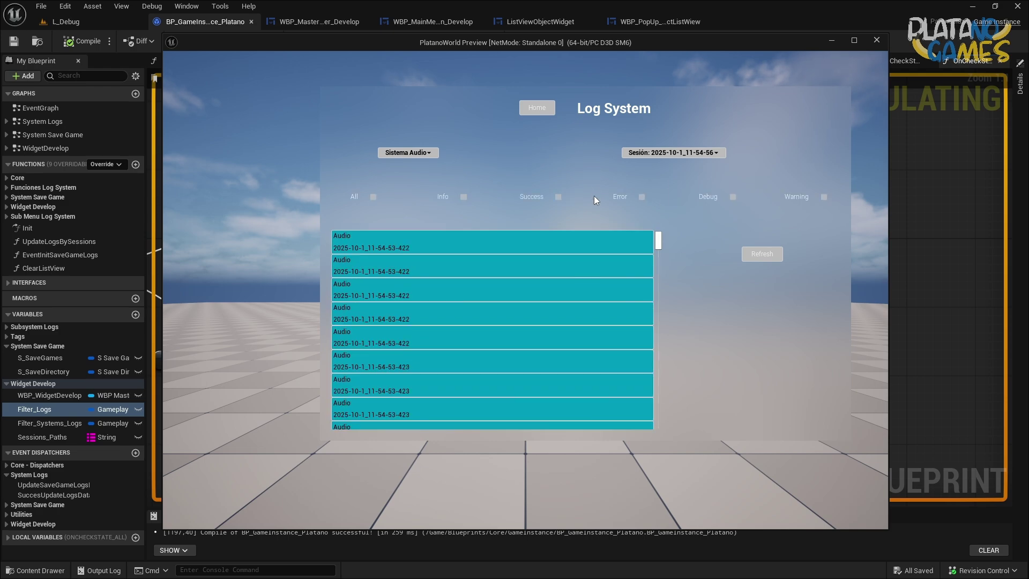
left_click(464, 197)
scroll(662, 274, "down", 2)
scroll(647, 312, "down", 3)
scroll(647, 312, "up", 5)
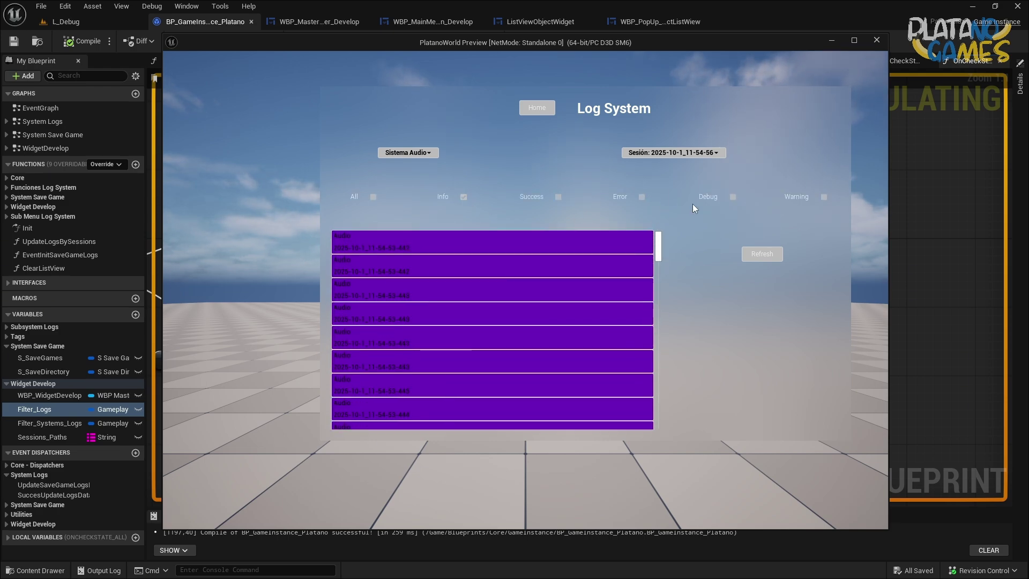
left_click(733, 197)
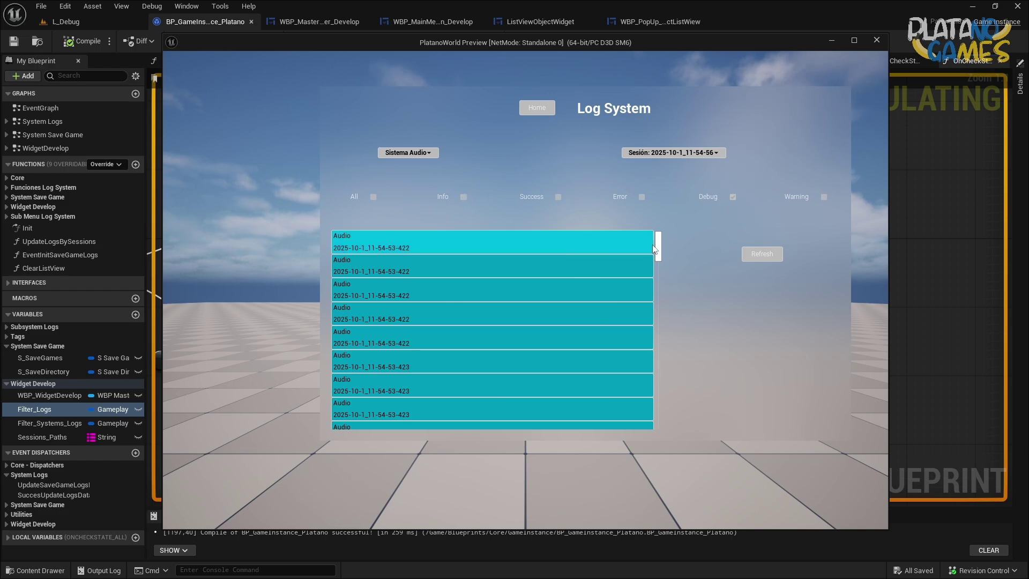
scroll(616, 258, "down", 3)
scroll(638, 241, "up", 3)
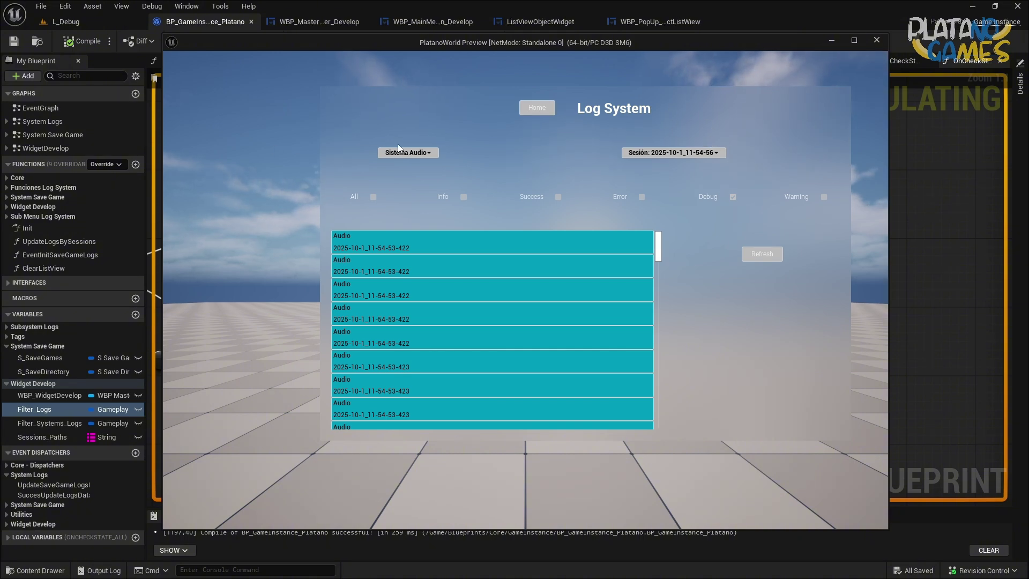
left_click(373, 197)
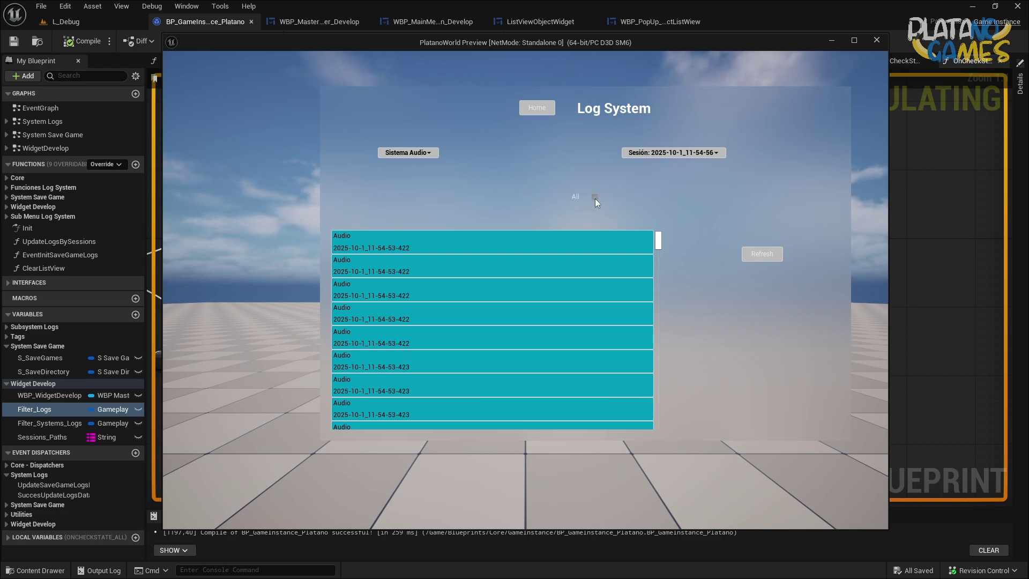
left_click(877, 40)
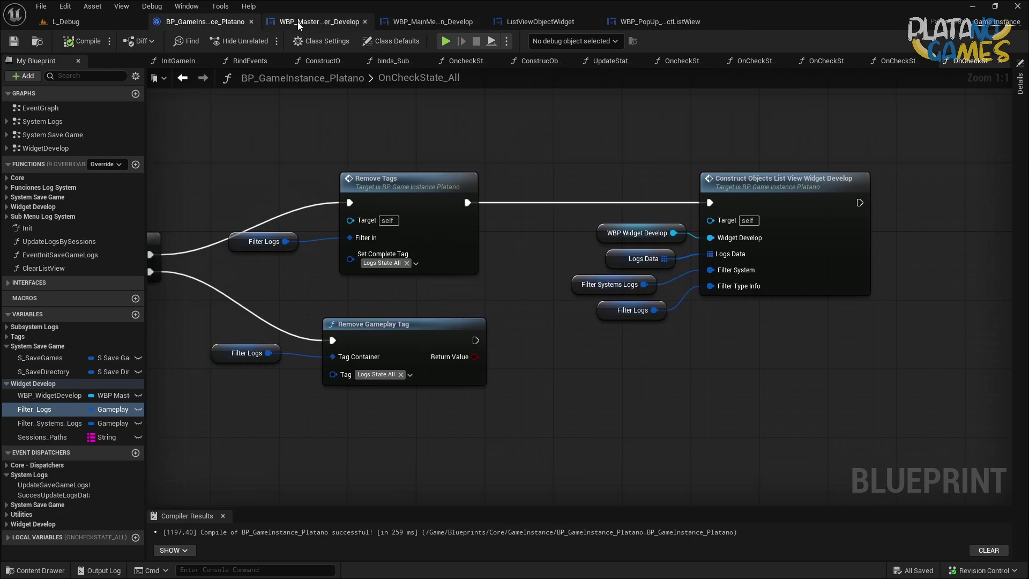
Switch to the WBP_MasterManager_Develop tab and centre its Log System layout.
left_click(297, 22)
left_click(440, 21)
left_click(313, 24)
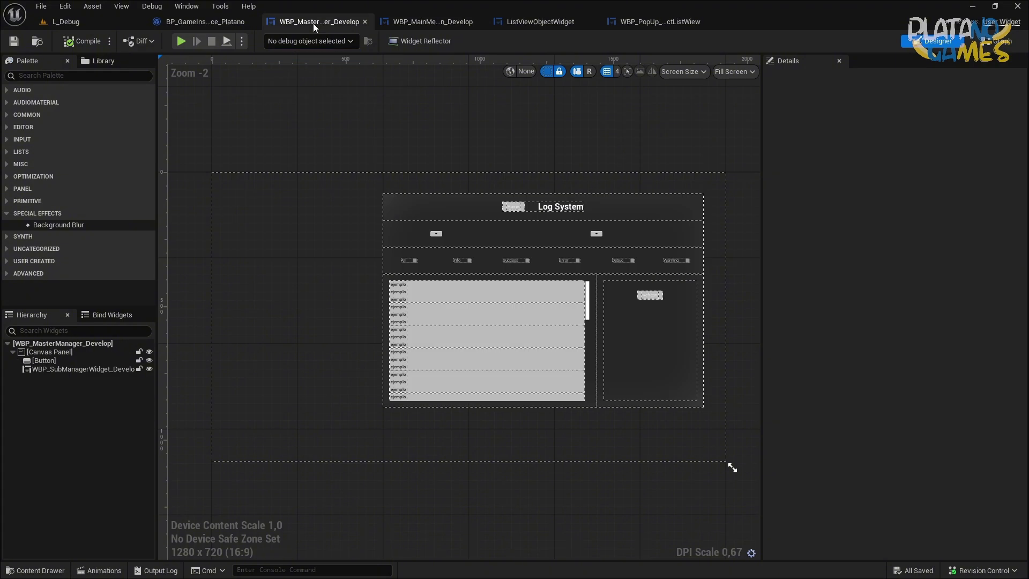
scroll(627, 267, "up", 4)
right_click_drag(628, 267, 318, 276)
scroll(318, 277, "down", 3)
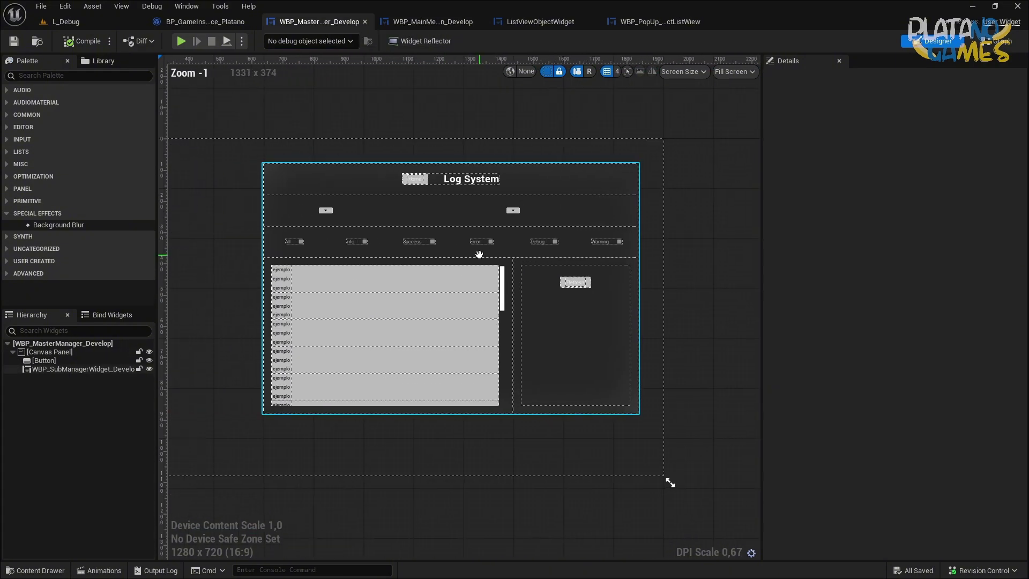
Inspect the sub manager variable, then open WBP_SubManagerWidget's blueprint from the Hierarchy.
key("ctrl+shift+g")
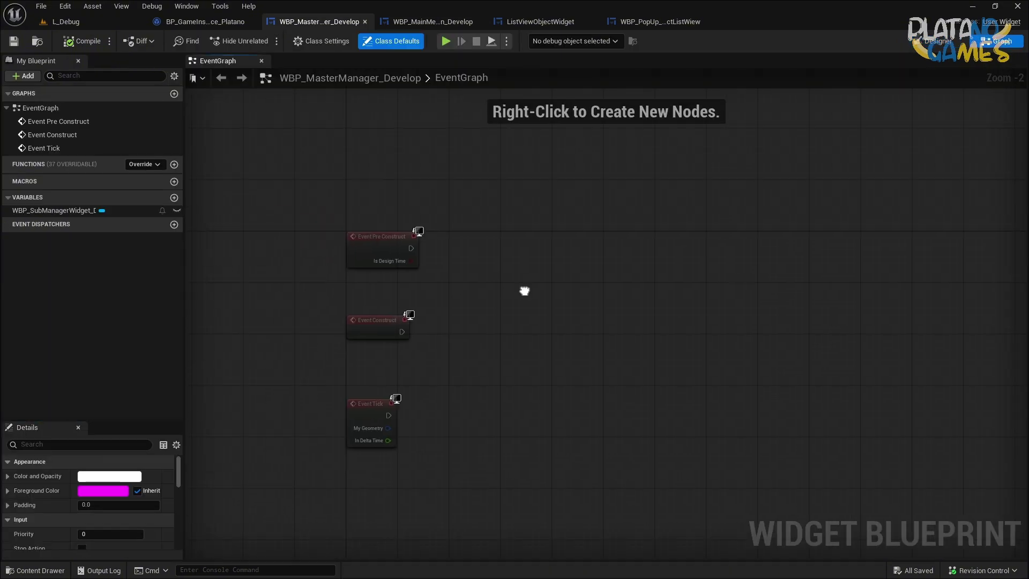
left_click(65, 211)
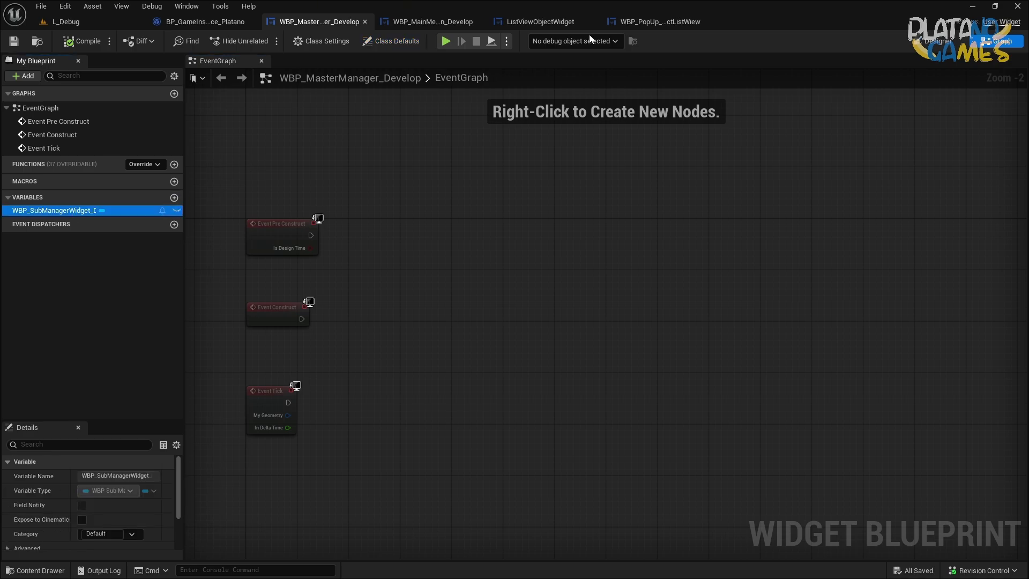
left_click(935, 41)
scroll(386, 276, "up", 3)
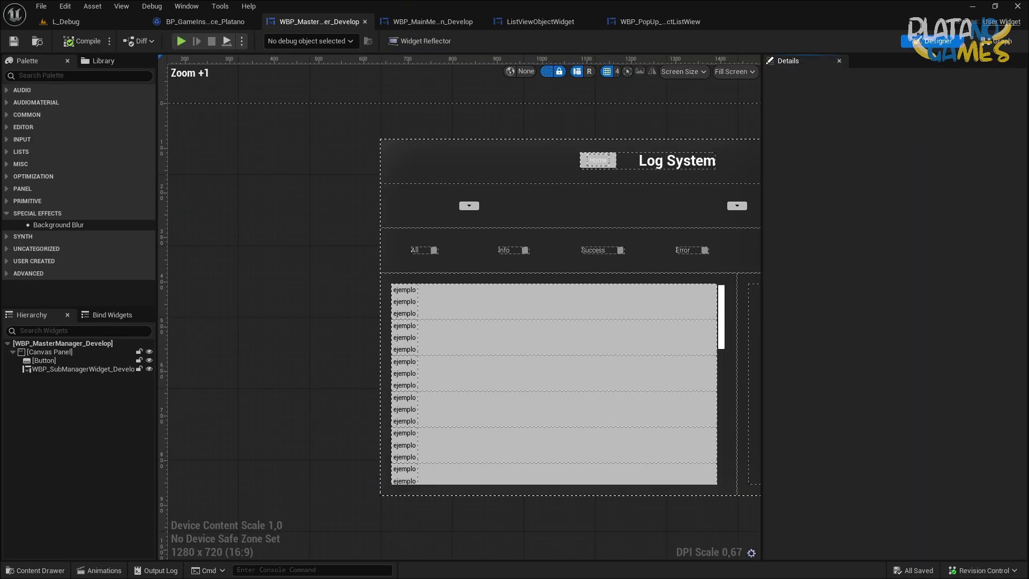
left_click(80, 369)
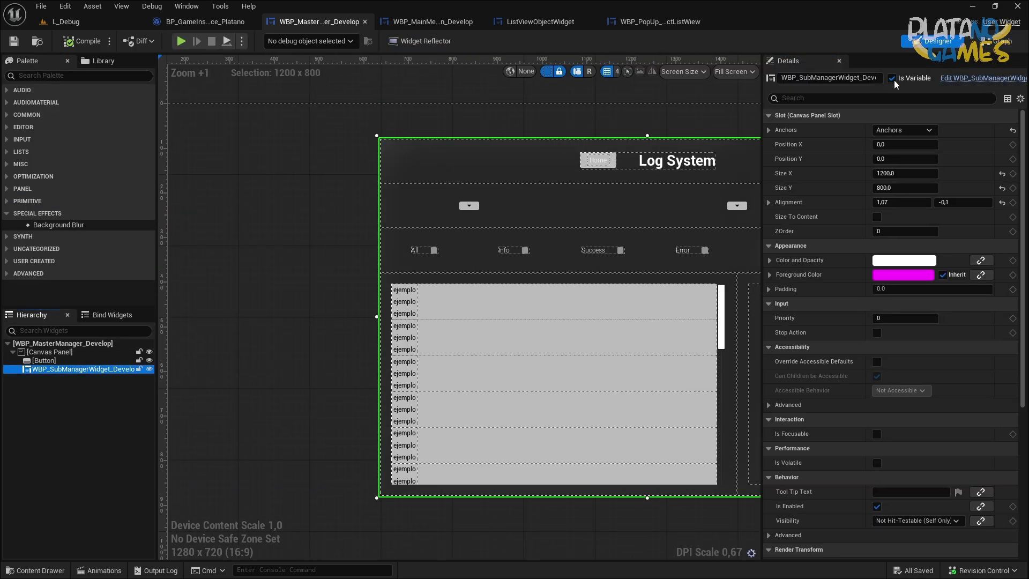
double_click(663, 171)
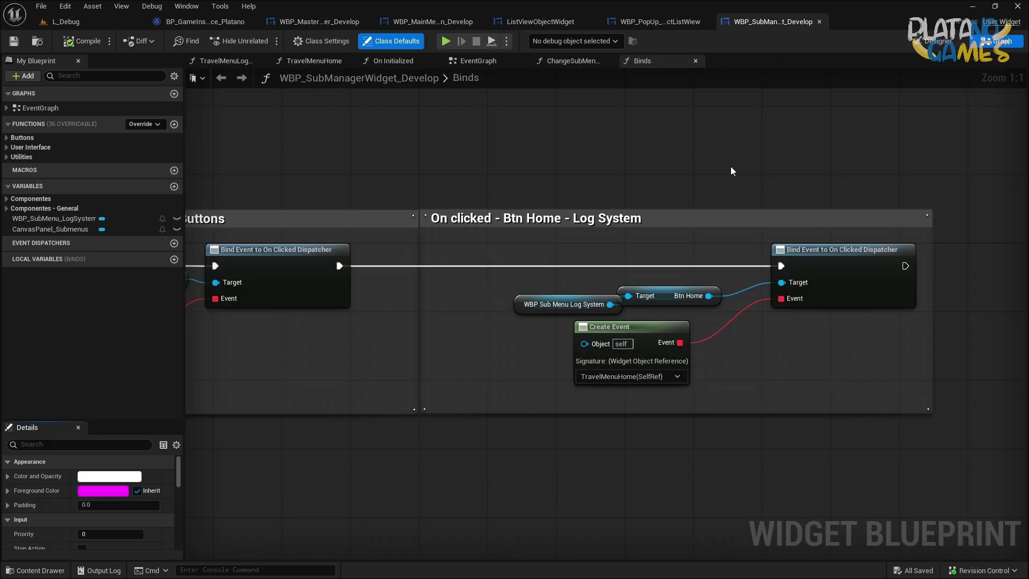
Browse the sub manager's Binds, EventGraph, On Initialized and ChangeSubMenubyID graphs.
scroll(610, 316, "down", 6)
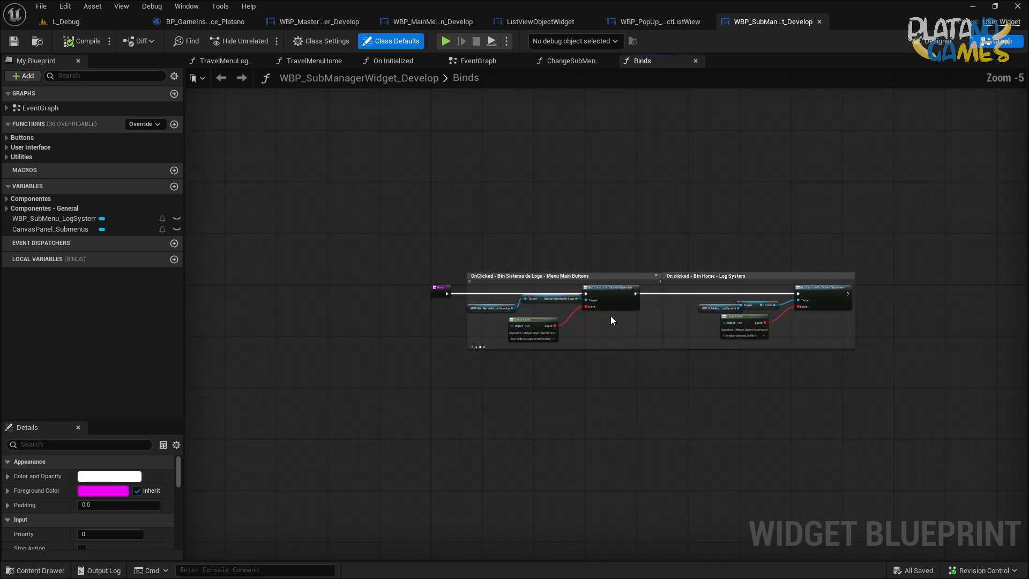
right_click_drag(610, 316, 446, 219)
left_click(481, 62)
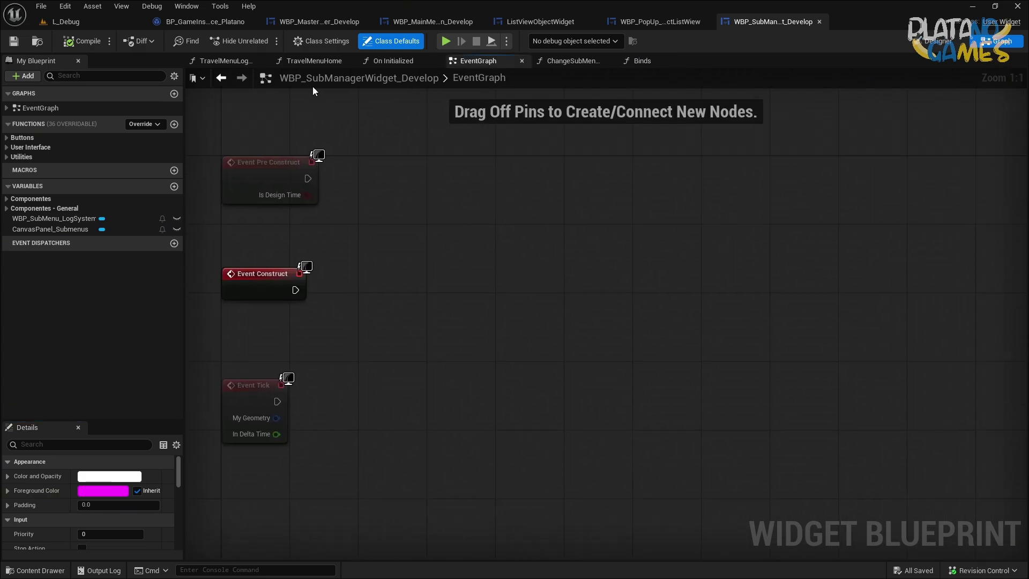
left_click(393, 62)
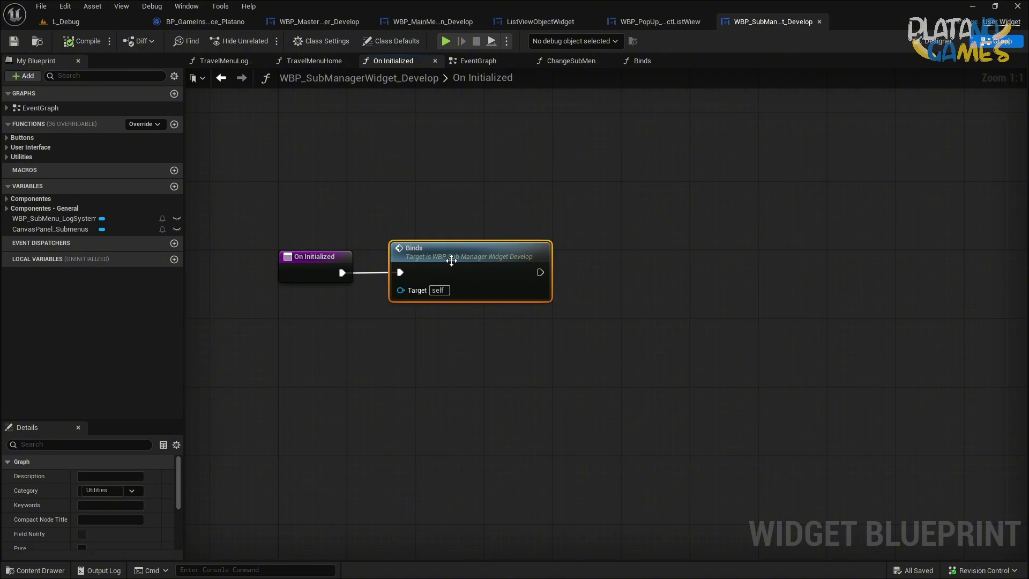
double_click(472, 272)
scroll(502, 300, "up", 3)
right_click_drag(487, 298, 519, 302)
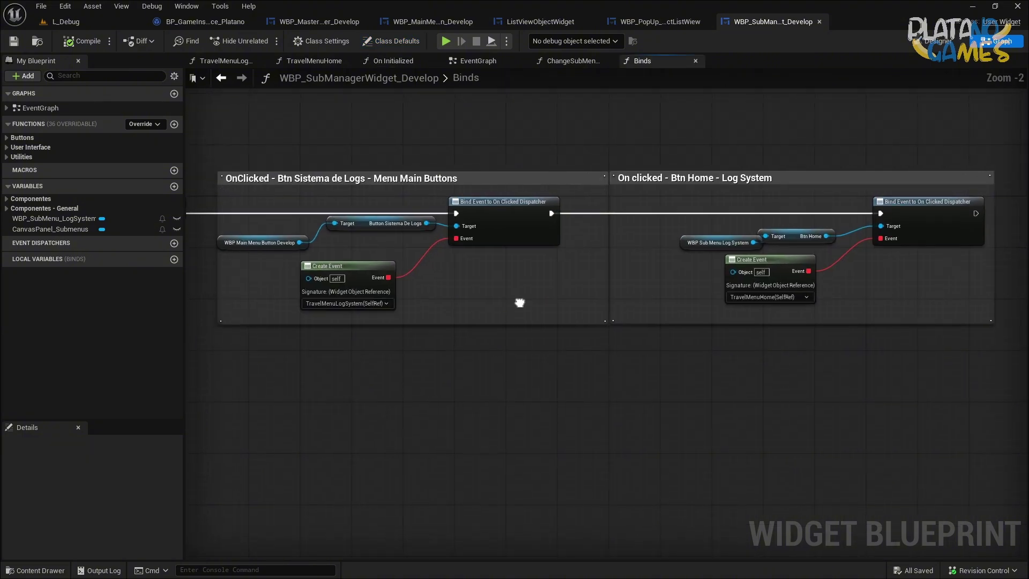
left_click(551, 65)
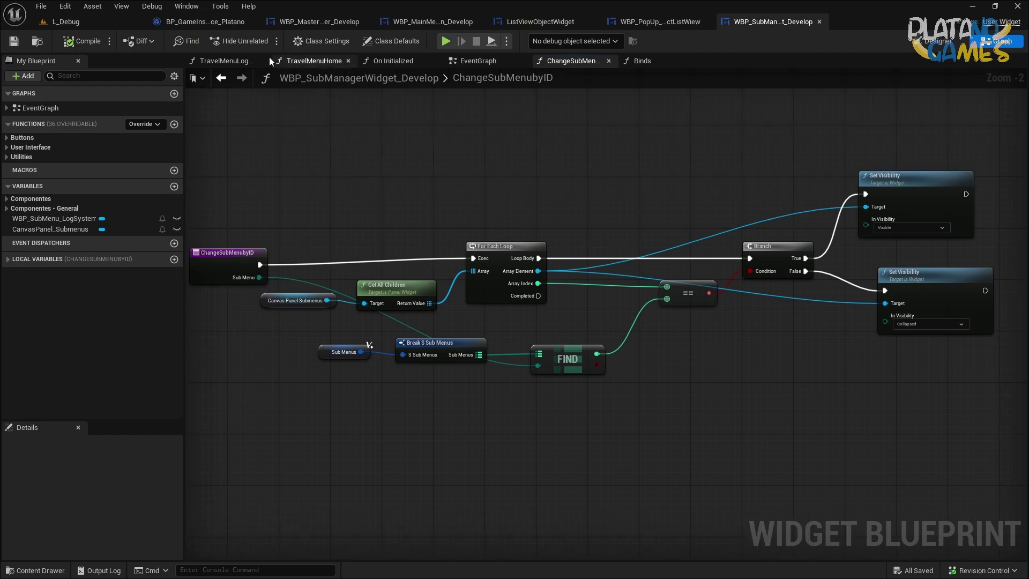
Review the TravelMenuLogSystem, TravelMenuHome and ChangeSubMenubyID functions, then return to the Designer layout.
left_click(53, 157)
left_click(53, 147)
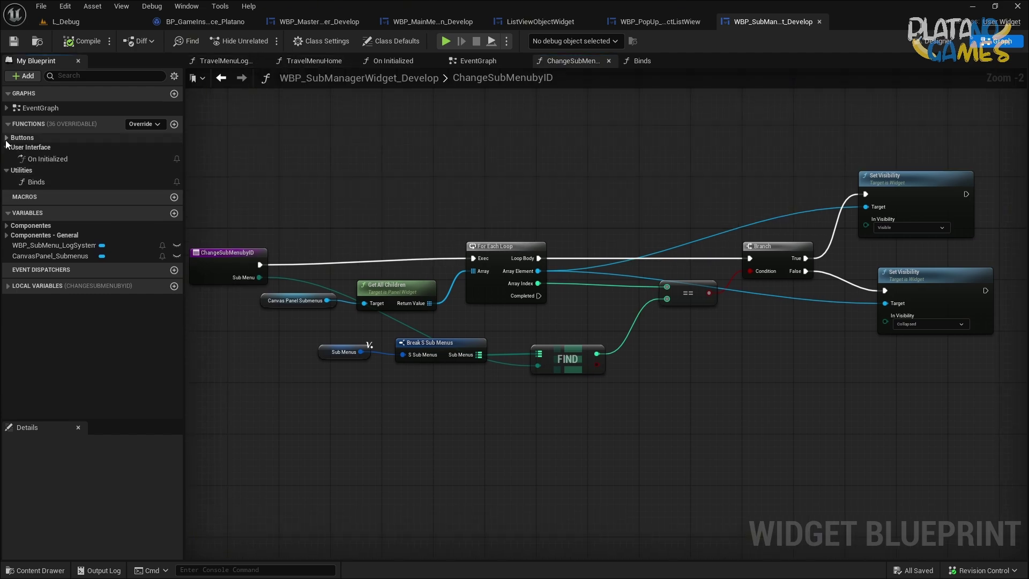
left_click(54, 137)
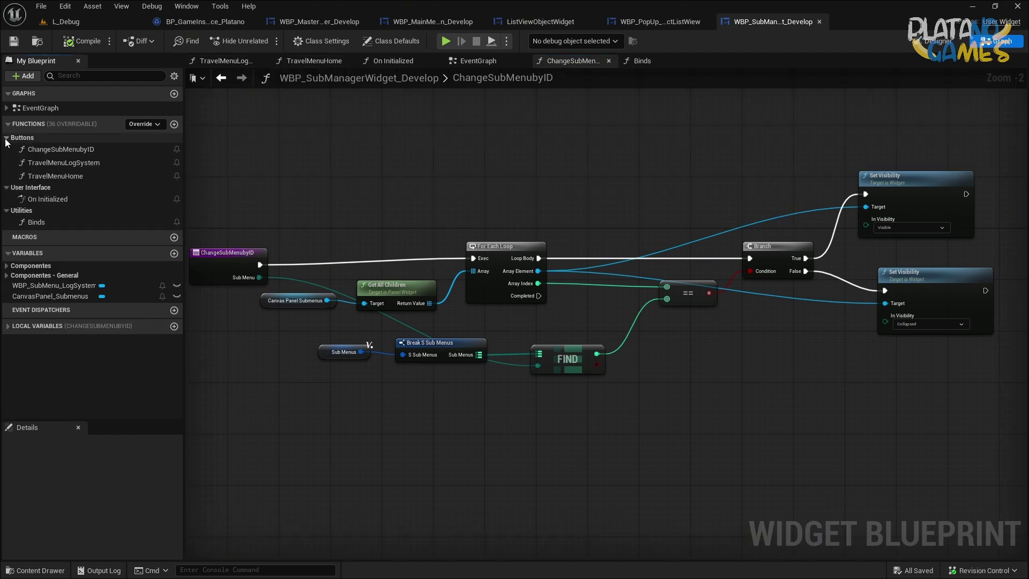
double_click(82, 163)
left_click(69, 177)
double_click(68, 179)
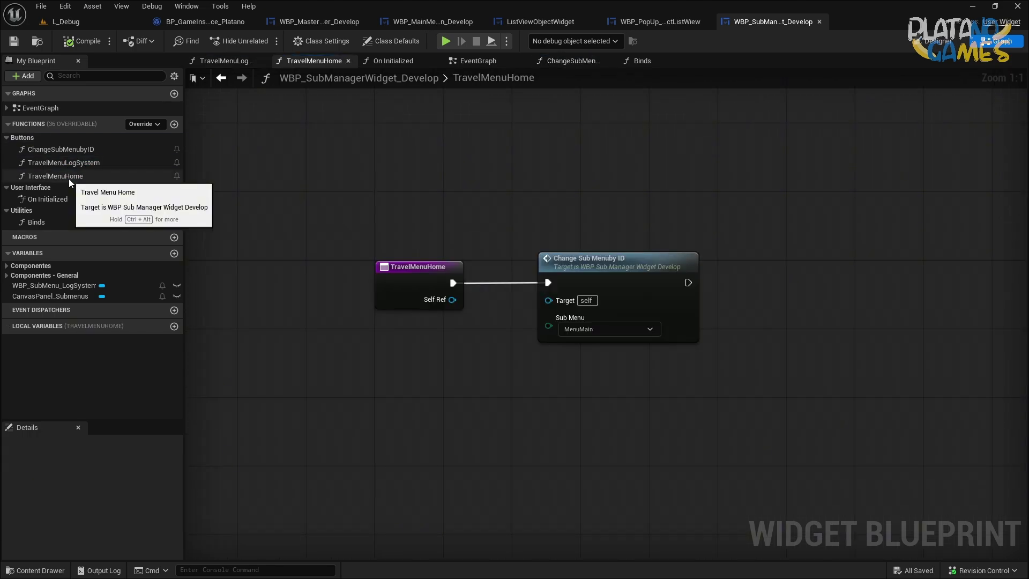
double_click(75, 162)
double_click(80, 150)
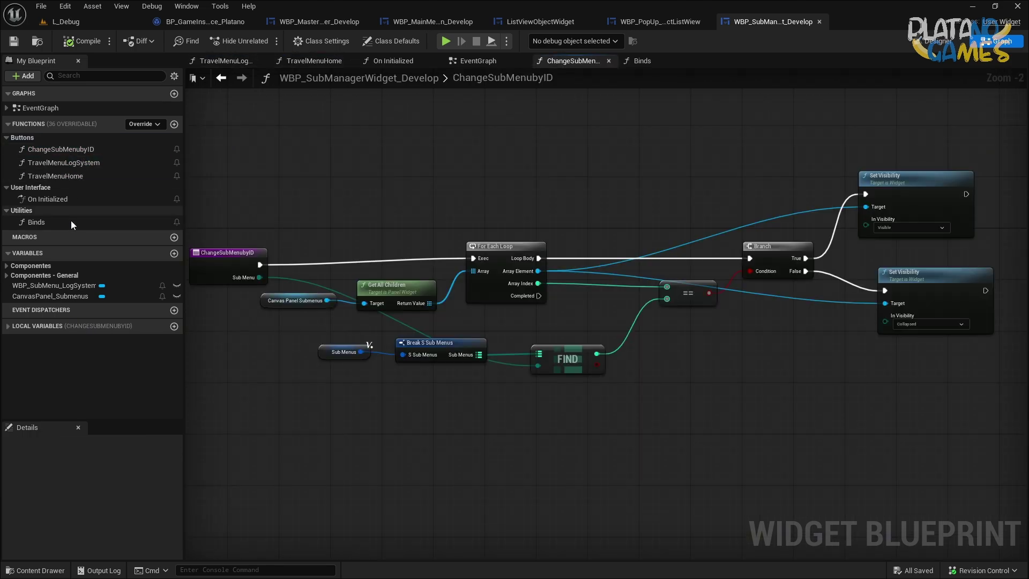
left_click(918, 44)
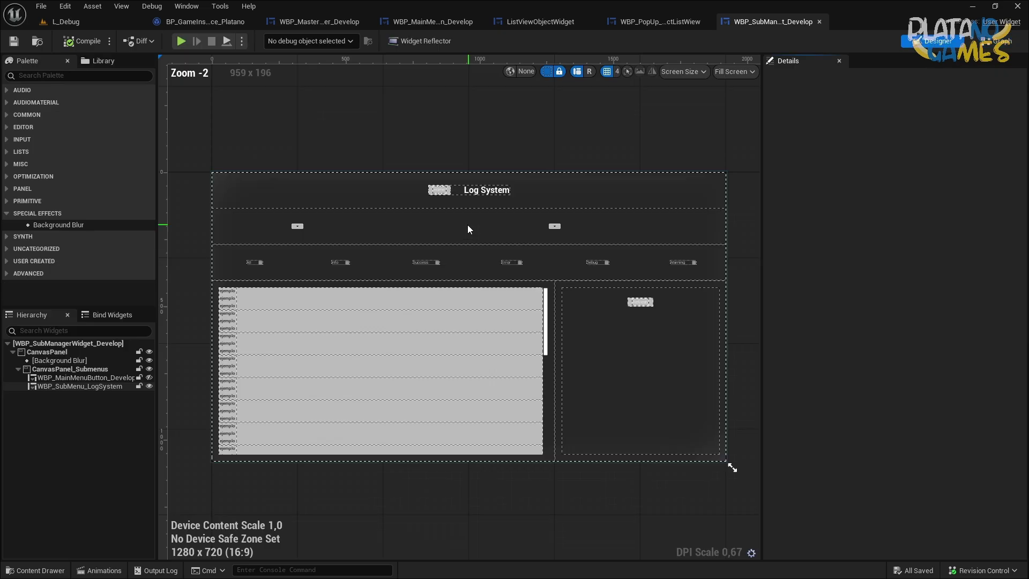
Select WBP_SubMenu_LogSystem in the Hierarchy and open it in its own editor.
left_click(103, 386)
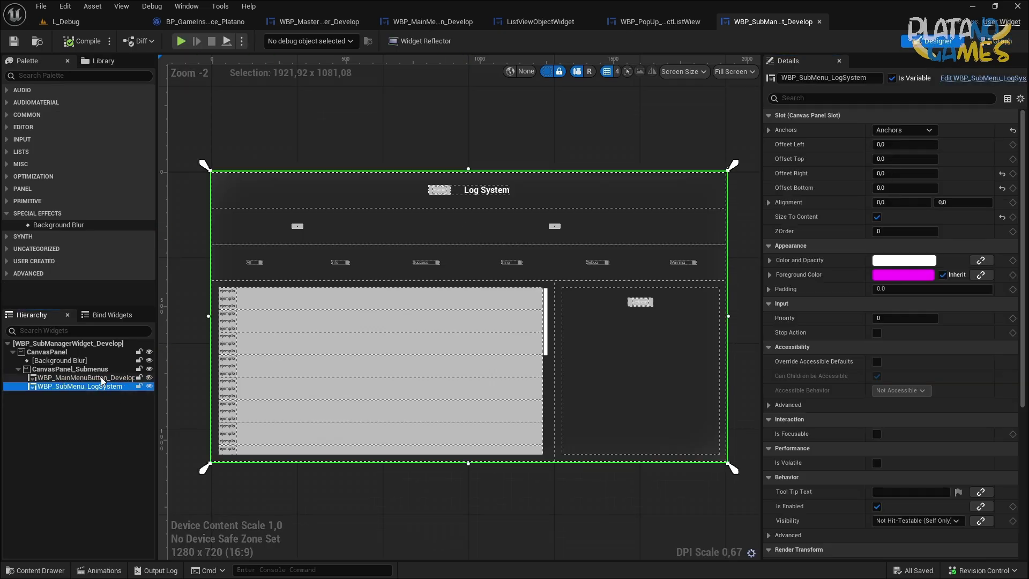
left_click(103, 378)
left_click(103, 387)
left_click(988, 78)
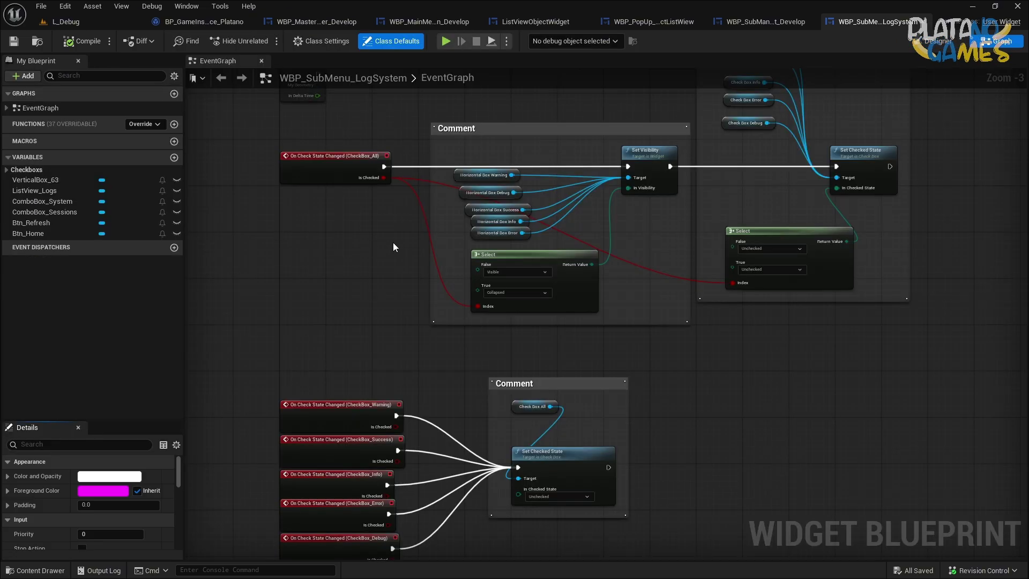
Move Event Construct up beside Event Pre Construct.
scroll(411, 244, "up", 5)
scroll(411, 243, "down", 2)
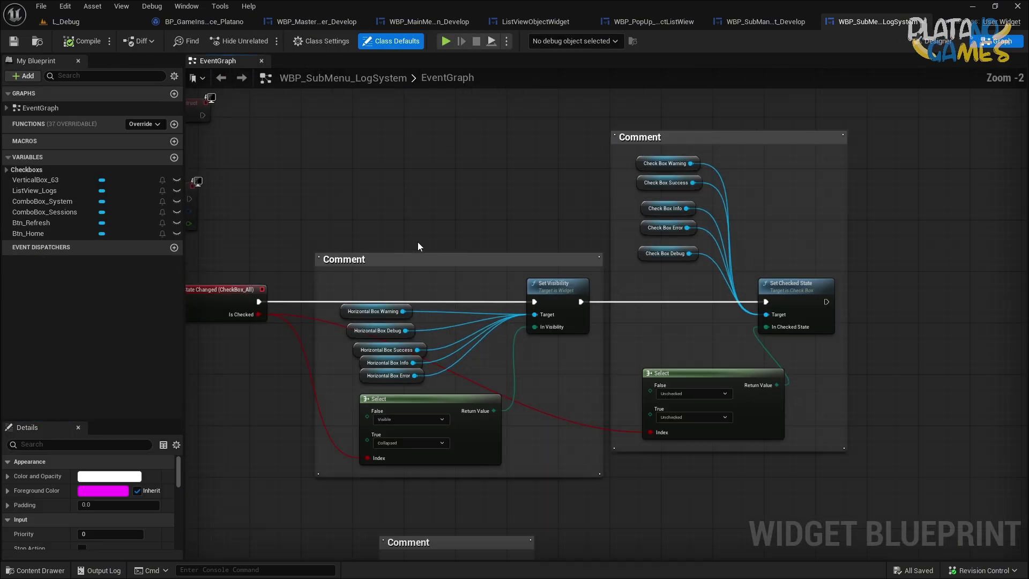
right_click_drag(461, 274, 544, 253)
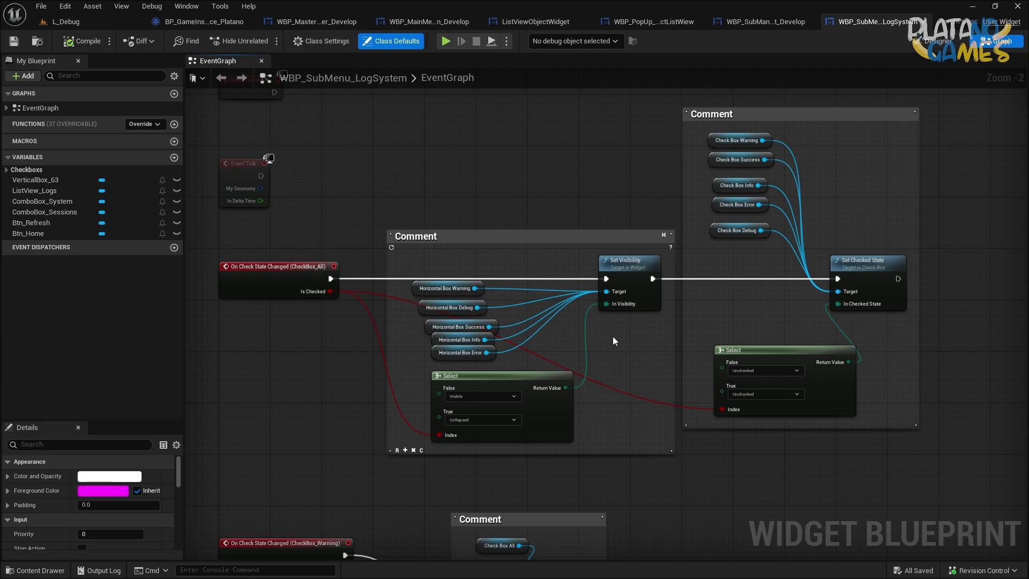
right_click_drag(511, 214, 406, 328)
left_click(284, 141)
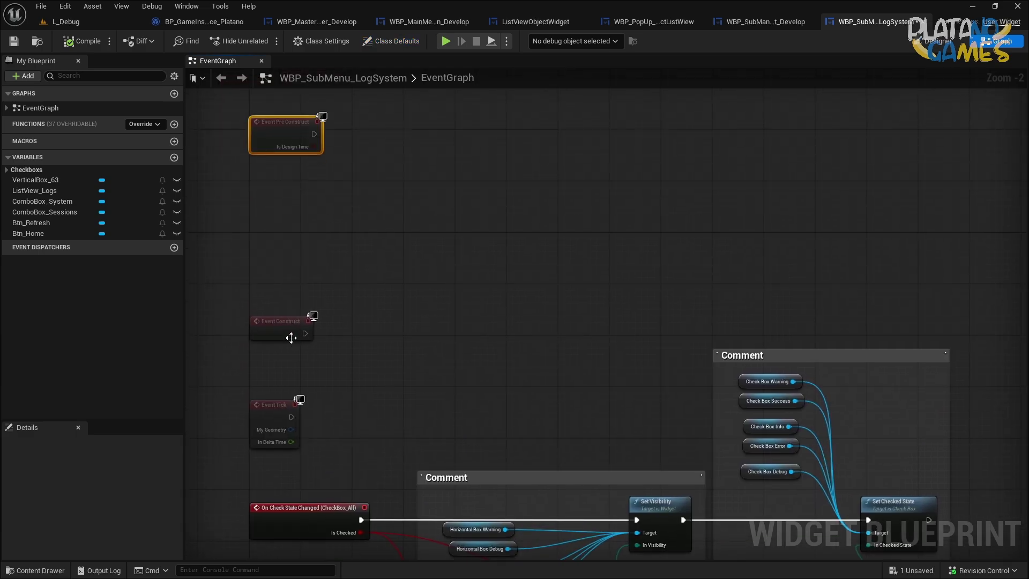
left_click_drag(291, 338, 283, 222)
Place Event Construct next to the CheckBox_All events and wire it into Set Visibility.
right_click_drag(455, 265, 456, 211)
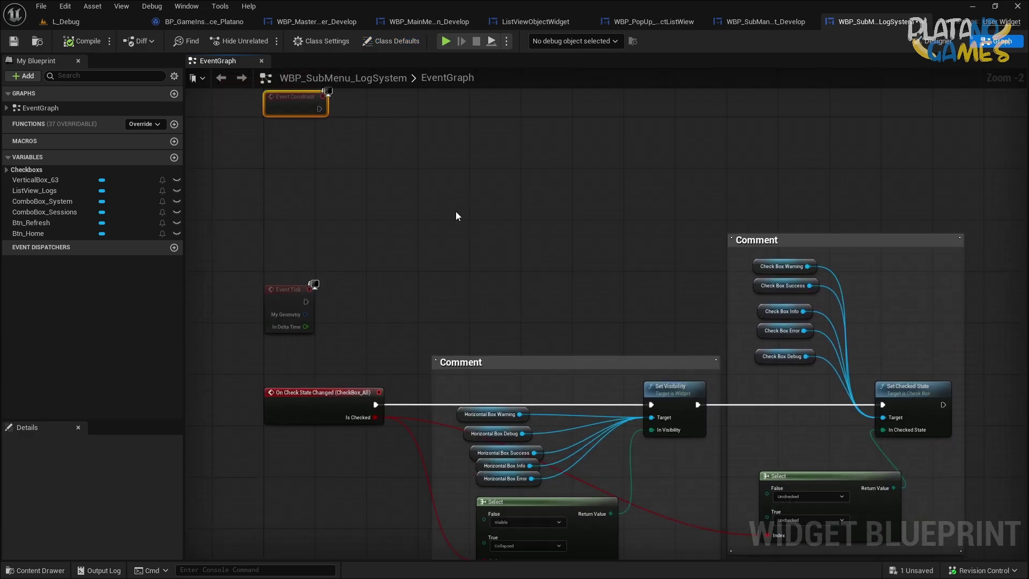
right_click_drag(658, 369, 593, 237)
right_click(598, 258)
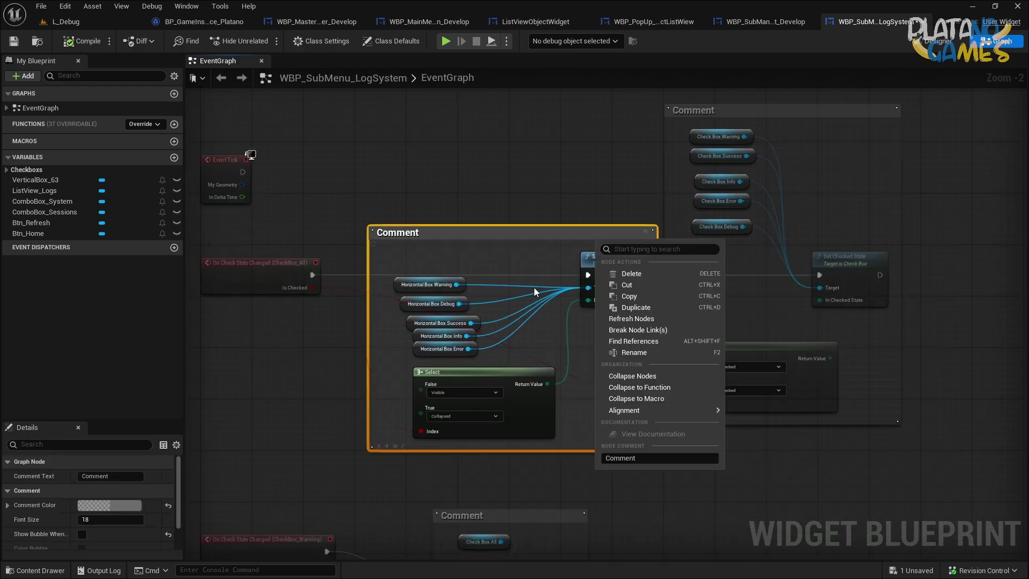
left_click(482, 256)
mouse_move(483, 257)
right_mouse_down()
mouse_move(509, 260)
mouse_move(328, 144)
right_mouse_up()
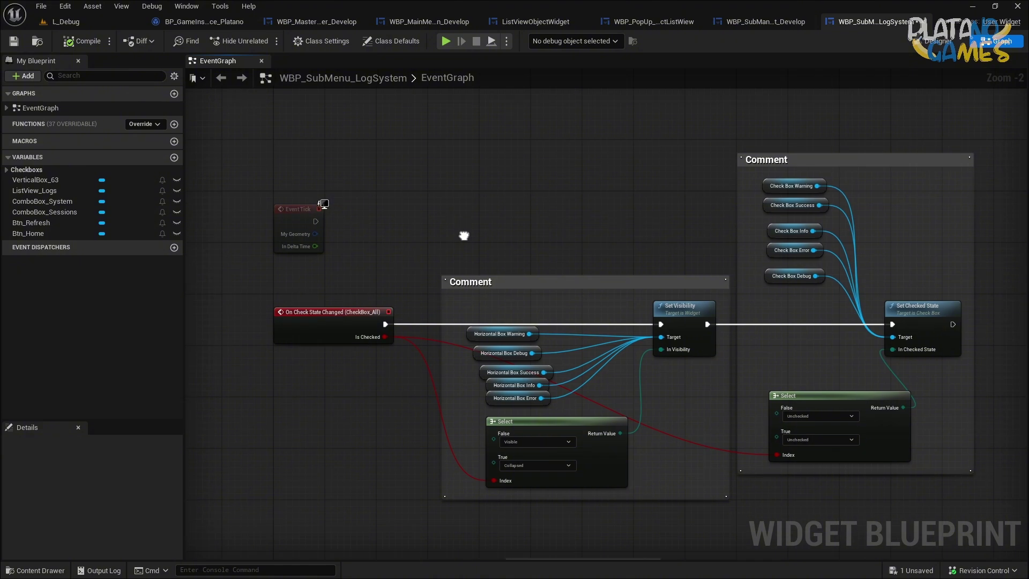
right_click_drag(403, 191, 467, 252)
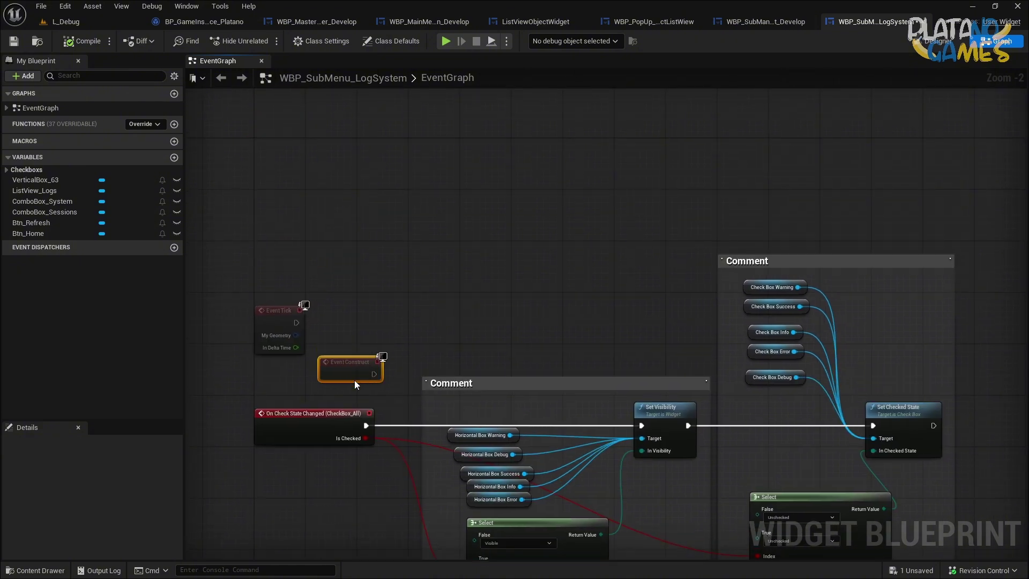
right_click_drag(349, 395, 306, 242)
left_click_drag(325, 240, 598, 272)
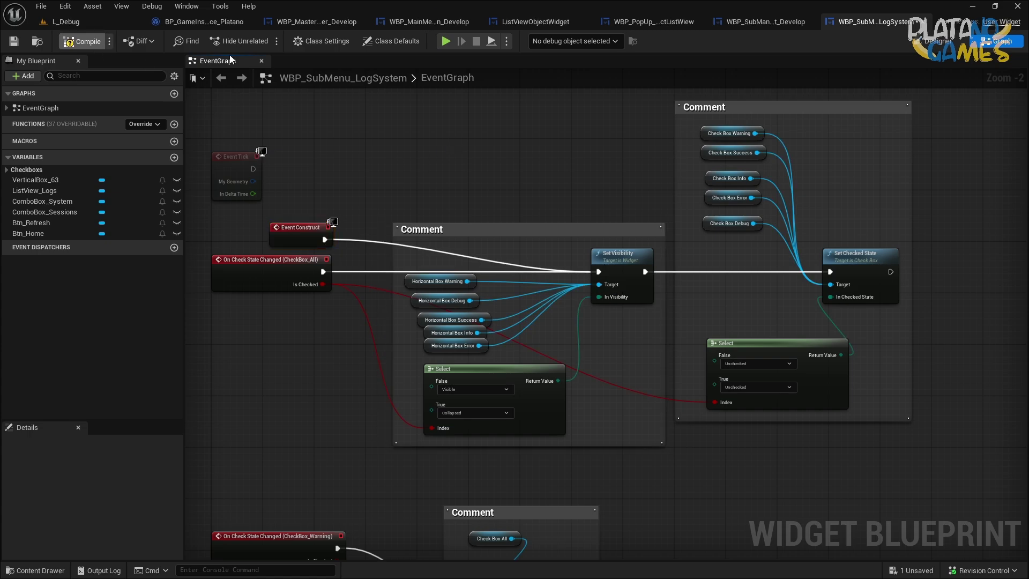
Test the Log System in Play mode, then move Event Construct further left.
left_click(448, 41)
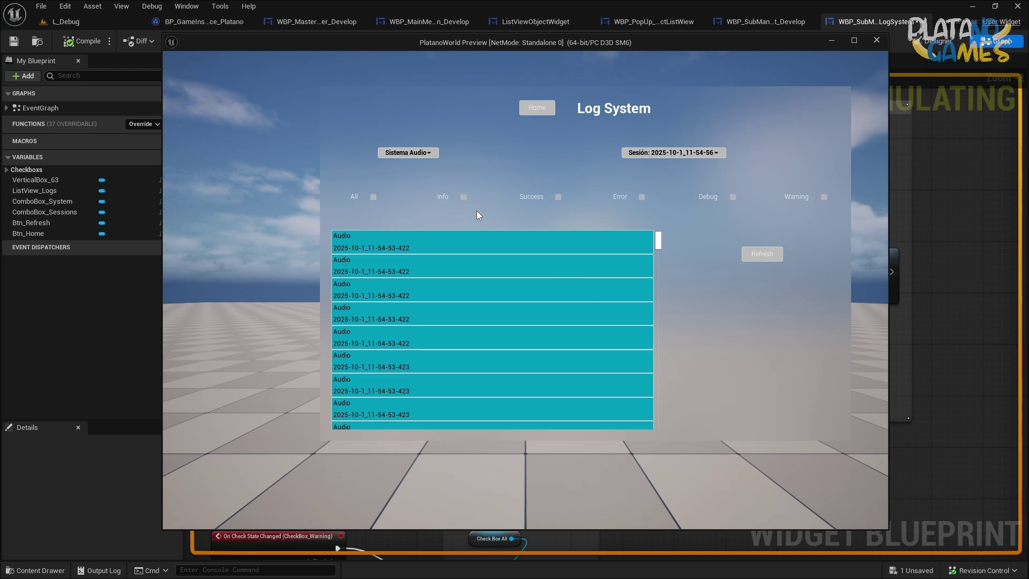
key("Escape")
mouse_move(342, 276)
right_mouse_down()
mouse_move(430, 168)
mouse_move(451, 242)
right_mouse_up()
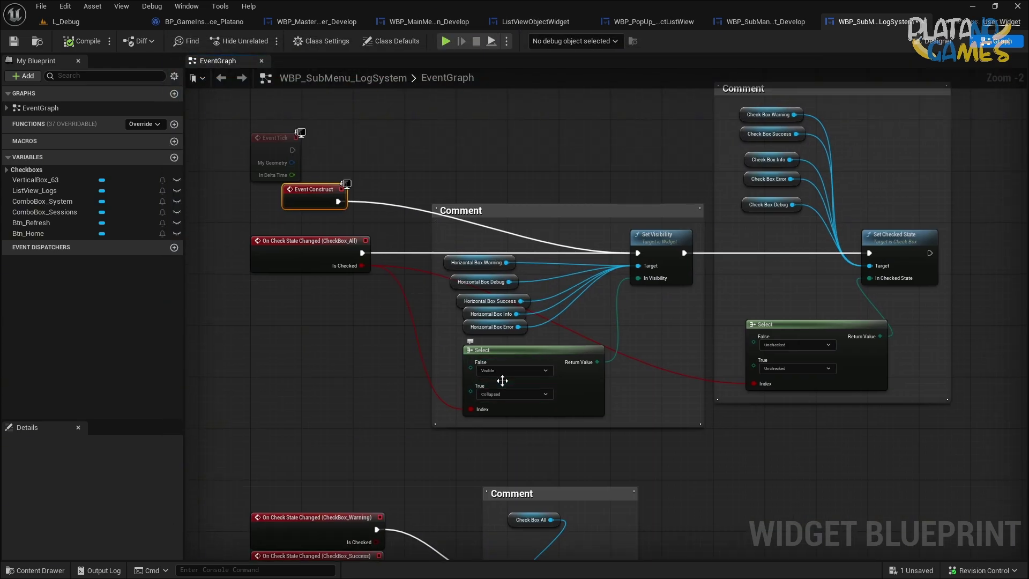
scroll(503, 381, "up", 2)
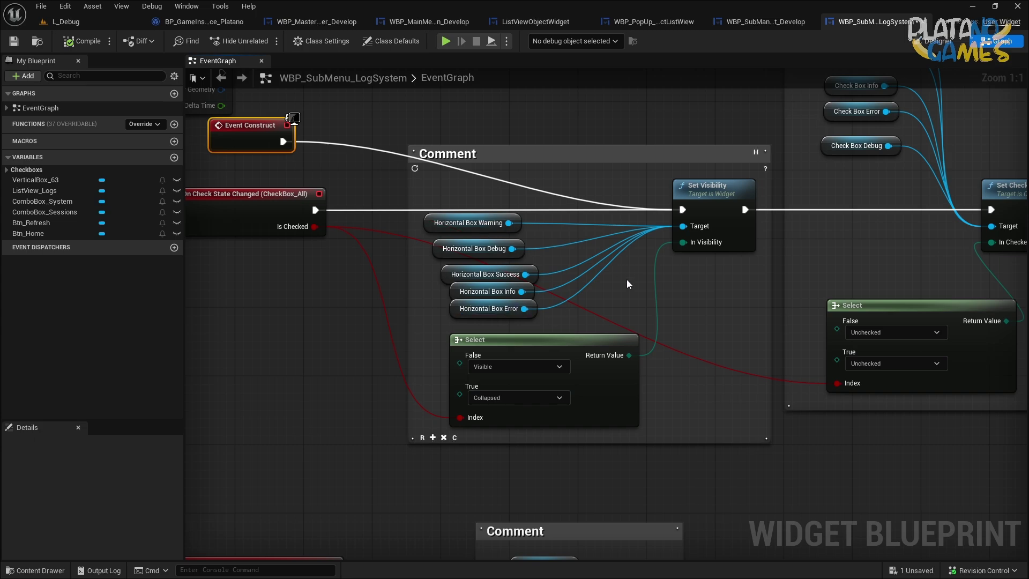
right_click_drag(628, 280, 600, 322)
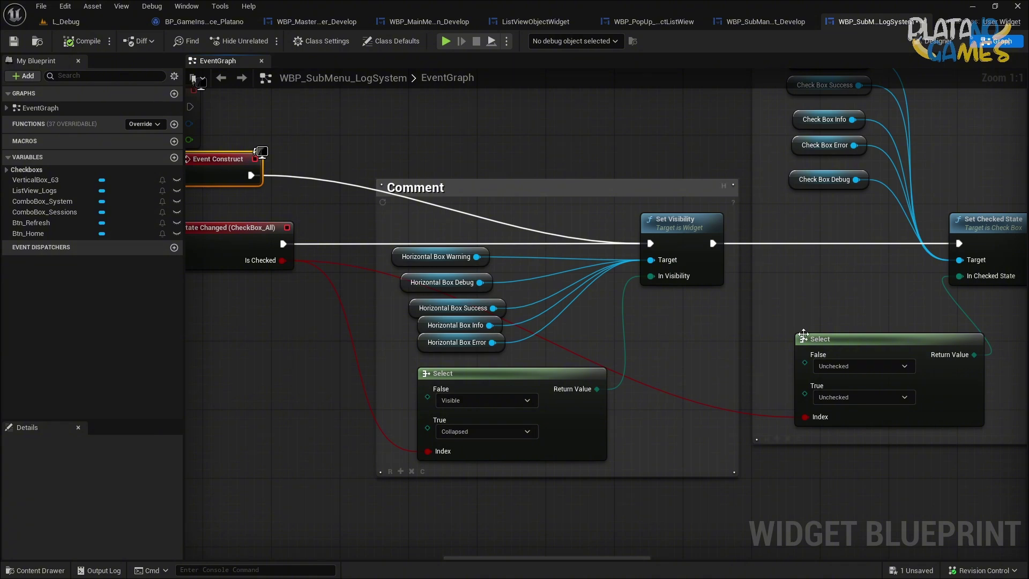
mouse_move(674, 337)
right_mouse_down()
mouse_move(647, 343)
mouse_move(450, 219)
right_mouse_up()
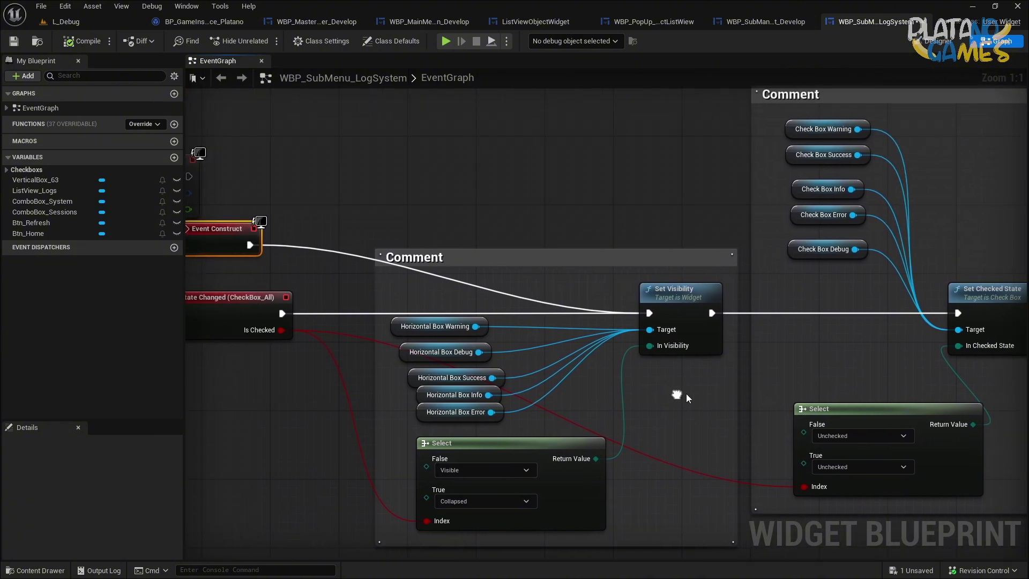
left_click_drag(450, 219, 376, 215)
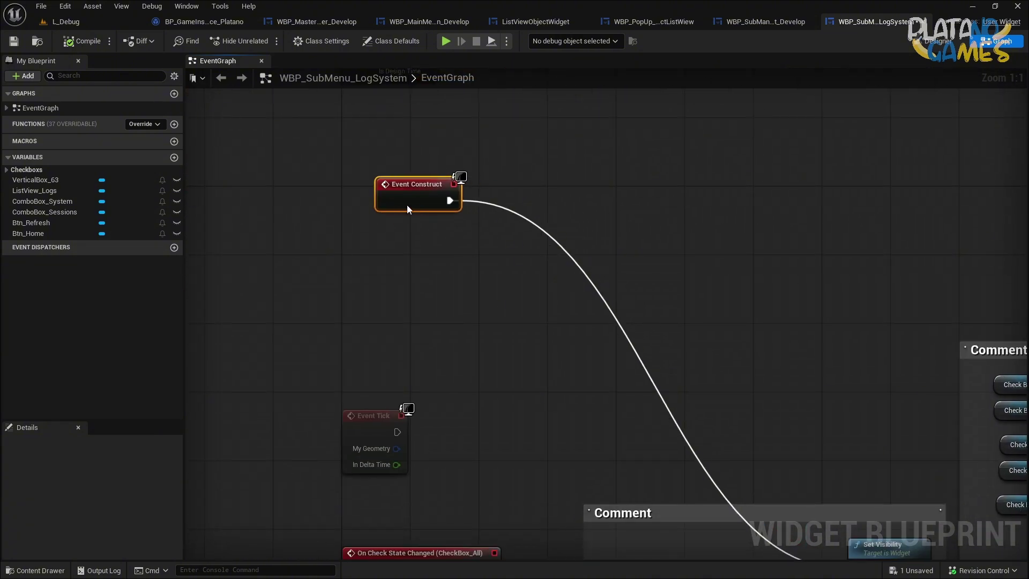
Break Event Construct's wire to the Set Visibility node.
left_click(415, 209, "alt")
scroll(436, 168, "down", 1)
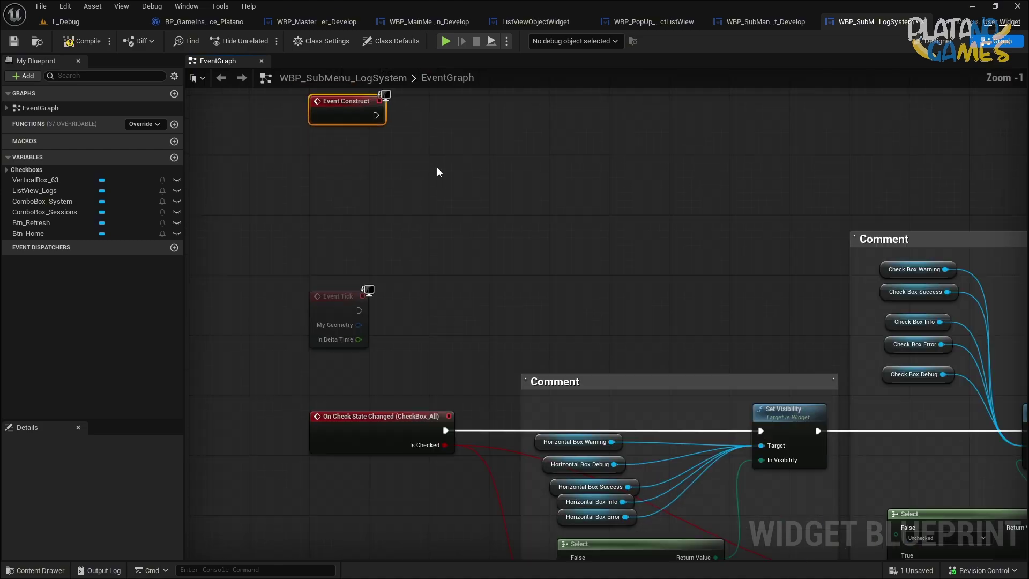
scroll(540, 261, "down", 1)
right_click_drag(518, 474, 437, 442)
scroll(390, 370, "up", 1)
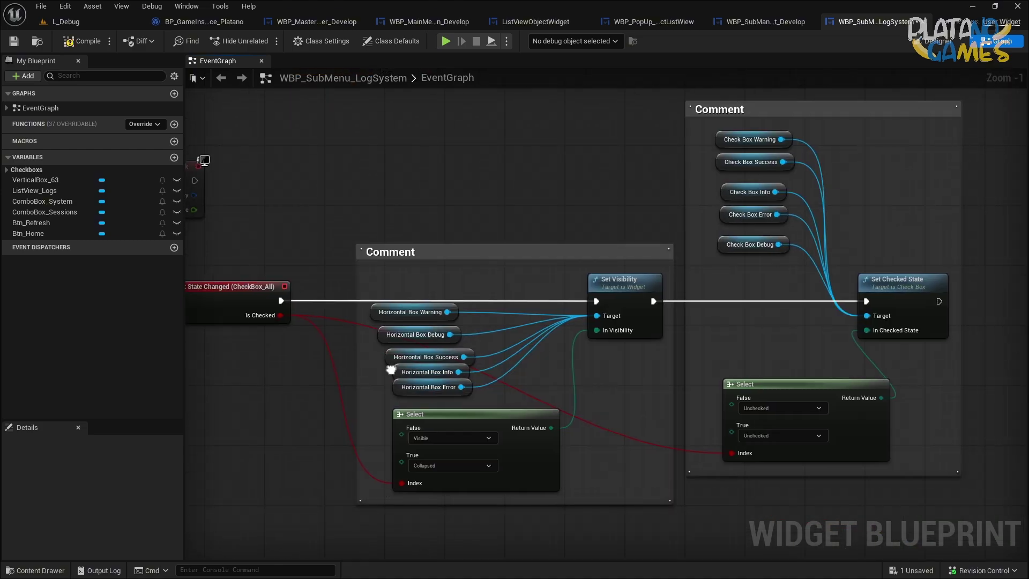
scroll(581, 374, "up", 1)
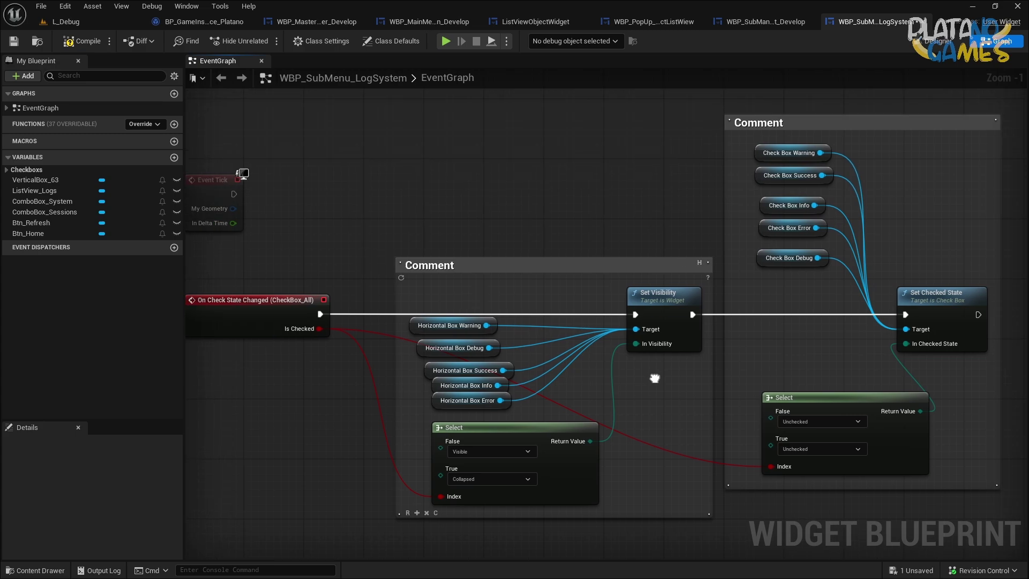
right_click_drag(425, 397, 494, 409)
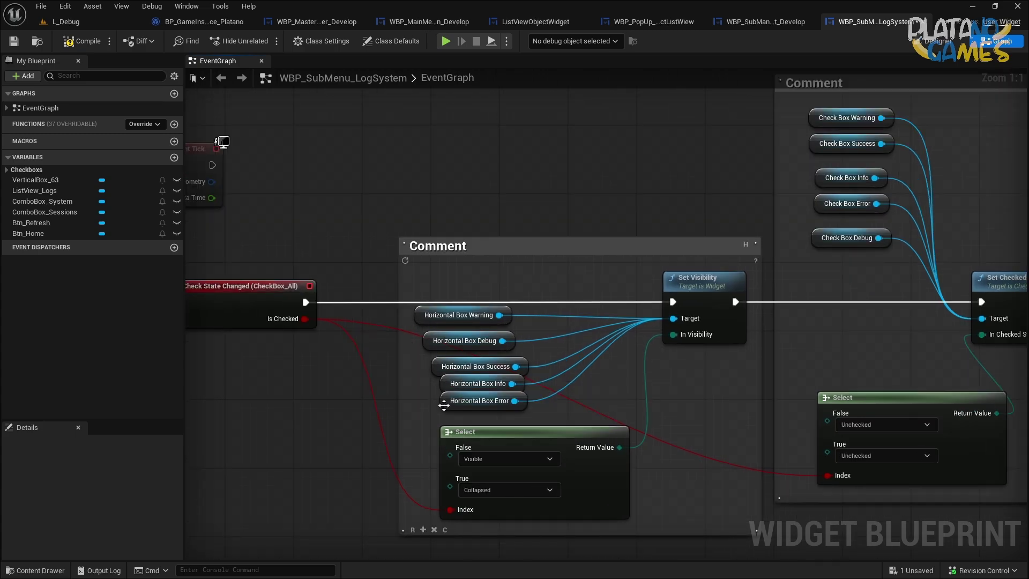
Select the Check Box All getter in the checkbox comment group for copying.
scroll(444, 405, "down", 2)
right_click_drag(443, 406, 575, 356)
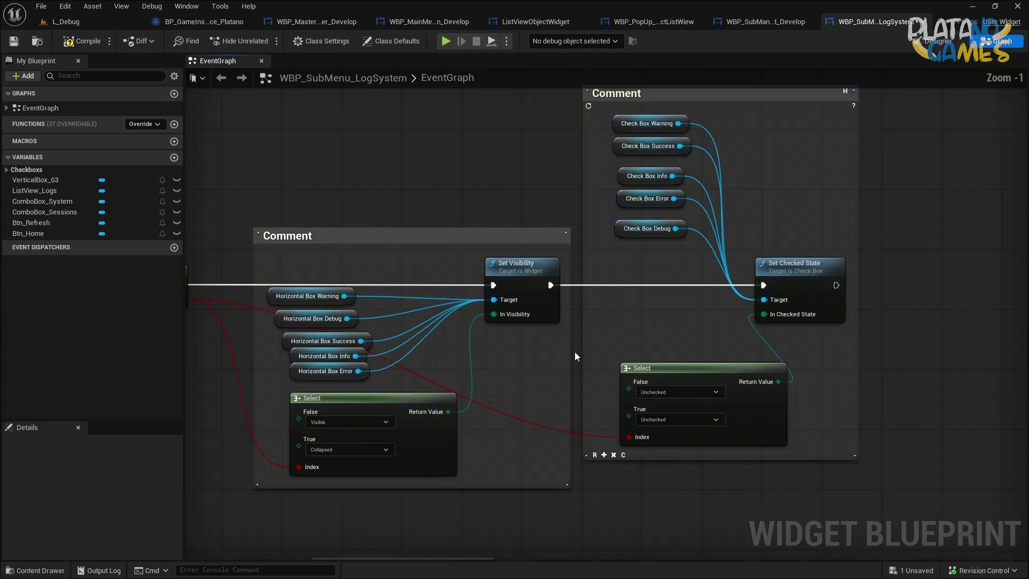
mouse_move(431, 552)
right_mouse_down()
mouse_move(554, 412)
mouse_move(634, 291)
right_mouse_up()
right_click_drag(517, 296, 526, 342)
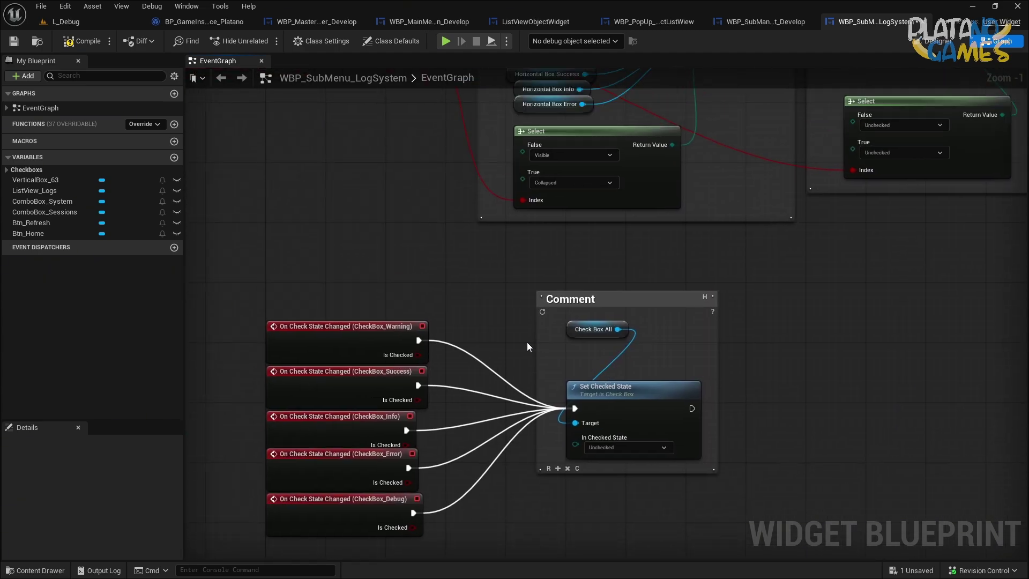
scroll(547, 332, "down", 1)
left_click(565, 332)
right_click_drag(507, 295, 460, 288)
Paste Check Box All beside Event Construct and add a Set Visibility node driven by Event Construct.
scroll(342, 214, "up", 2)
key("ctrl+v")
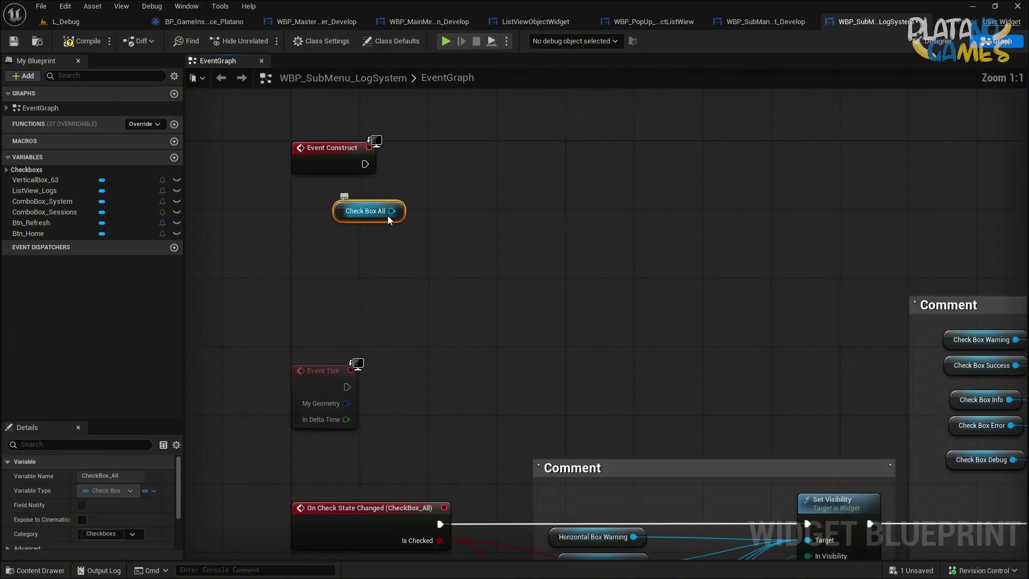
left_click_drag(391, 210, 440, 173)
type("is vi")
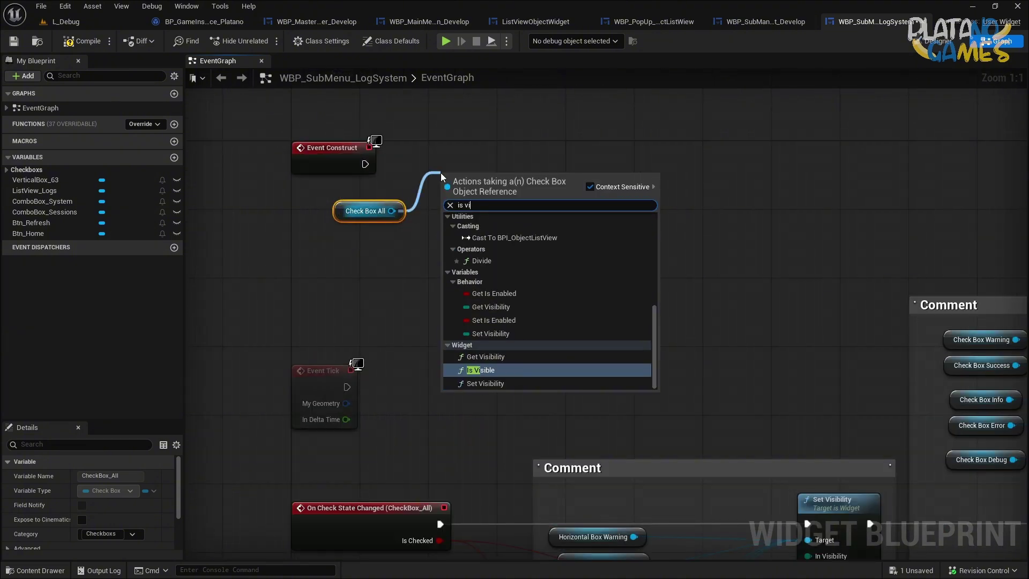
key("Down")
key("Return")
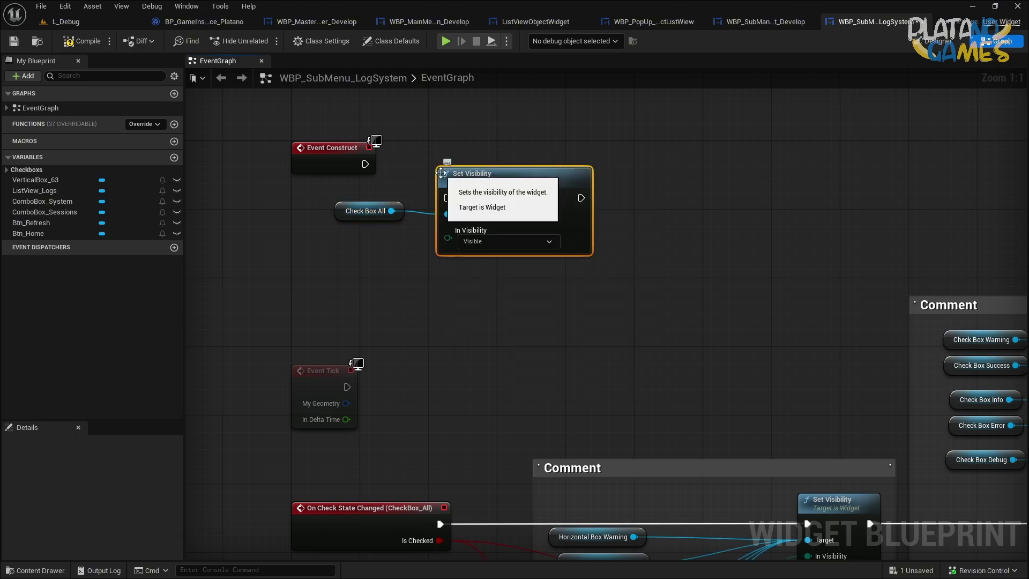
mouse_move(448, 197)
left_mouse_down()
mouse_move(350, 159)
mouse_move(366, 164)
left_mouse_up()
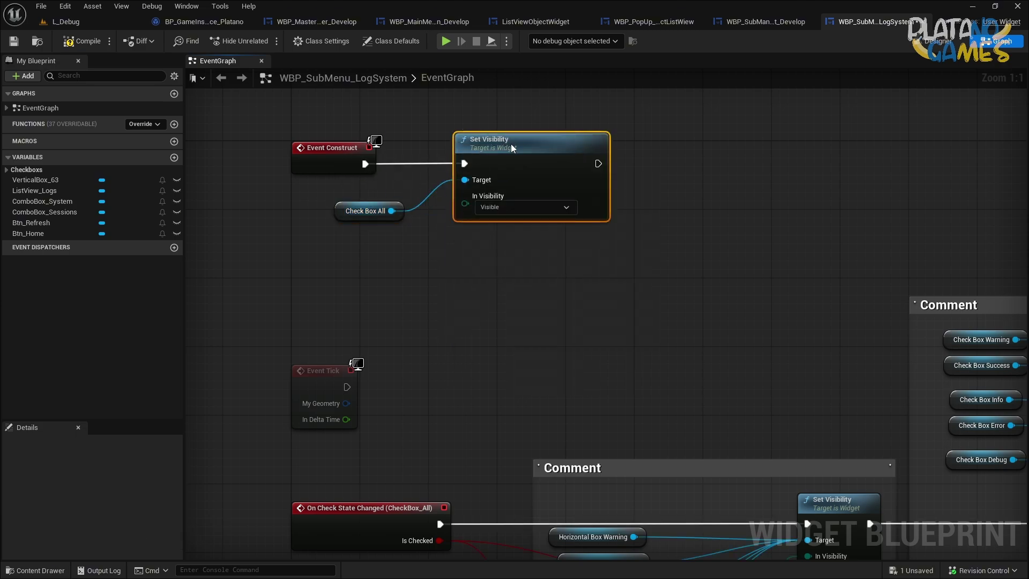
Copy the five Horizontal Box getters and place the copies beside Set Visibility.
right_click_drag(510, 144, 402, 10)
scroll(487, 384, "down", 1)
left_click_drag(539, 375, 493, 469)
key("ctrl+c")
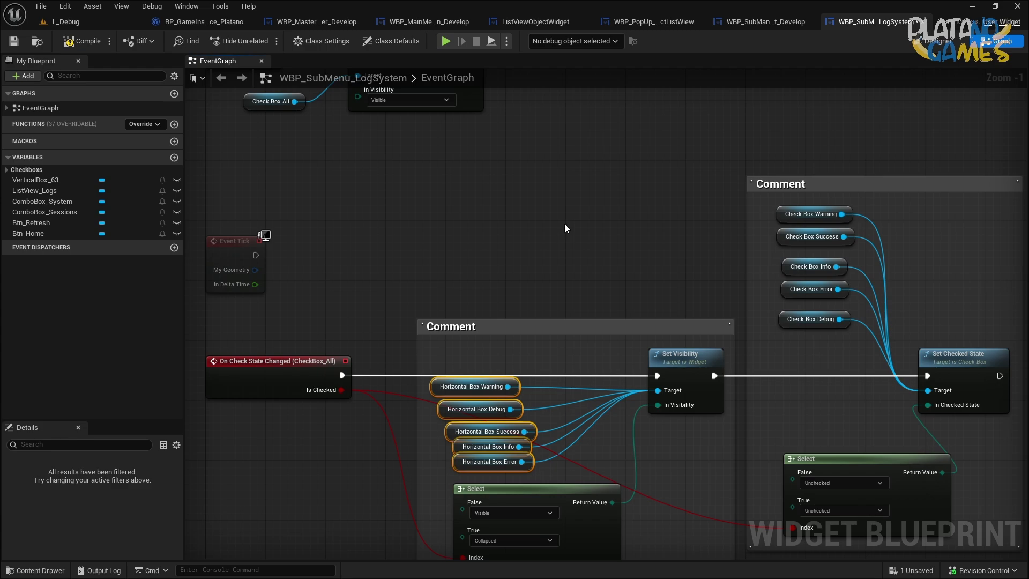
right_click_drag(565, 224, 550, 360)
key("ctrl+v")
left_click_drag(446, 297, 513, 282)
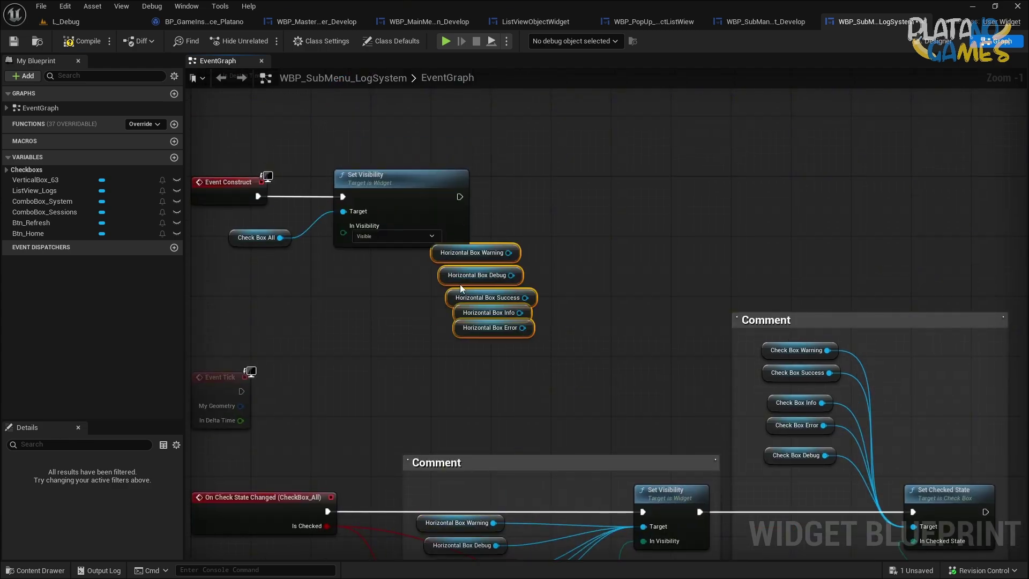
Duplicate Set Visibility, chain the copy after the first, and set it to Collapsed.
left_click(433, 223)
key("ctrl+c")
key("ctrl+v")
left_click_drag(459, 197, 464, 198)
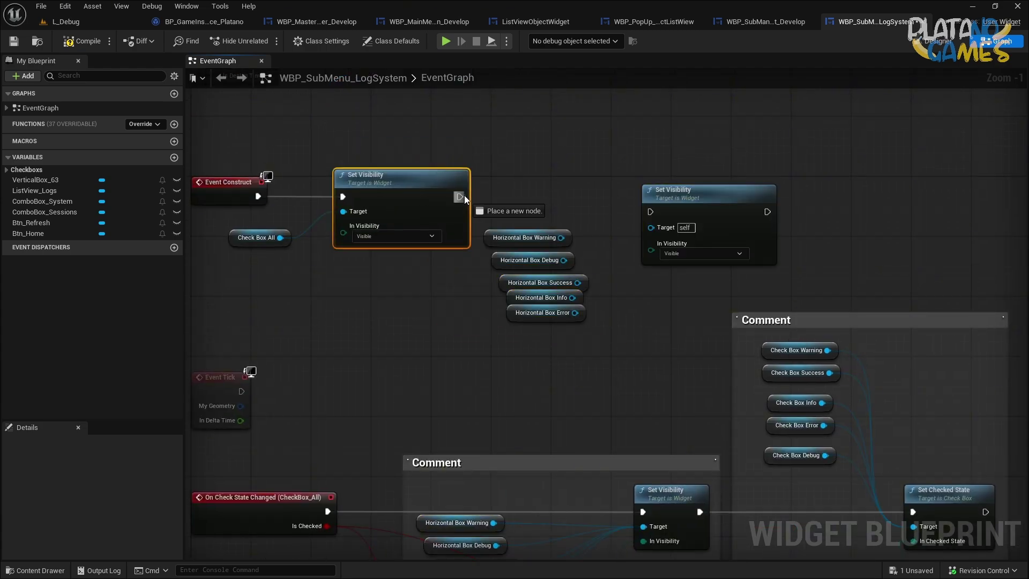
left_click_drag(648, 214, 657, 183)
left_click_drag(458, 196, 458, 196)
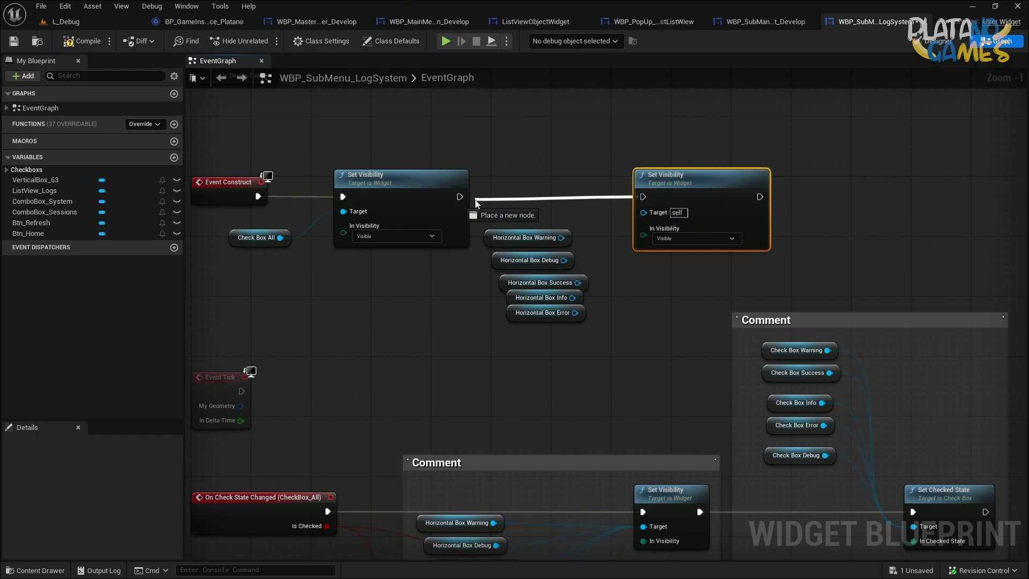
scroll(599, 247, "up", 1)
left_click(702, 235)
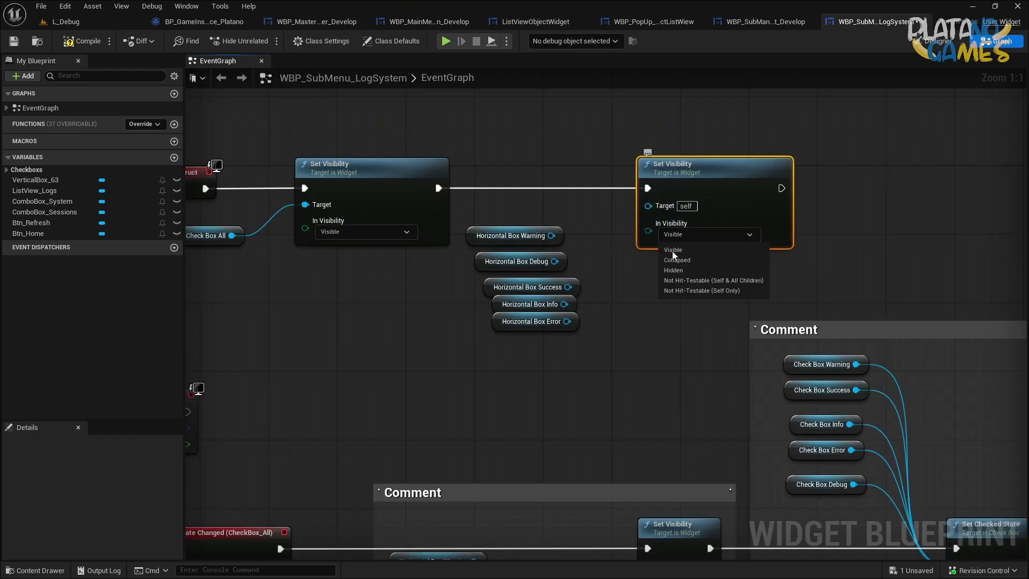
left_click(677, 260)
Wire the five Horizontal Box getters into Target and choose Not Hit-Testable (Self & All Children).
mouse_move(552, 236)
left_mouse_down()
mouse_move(648, 205)
mouse_move(558, 267)
left_mouse_up()
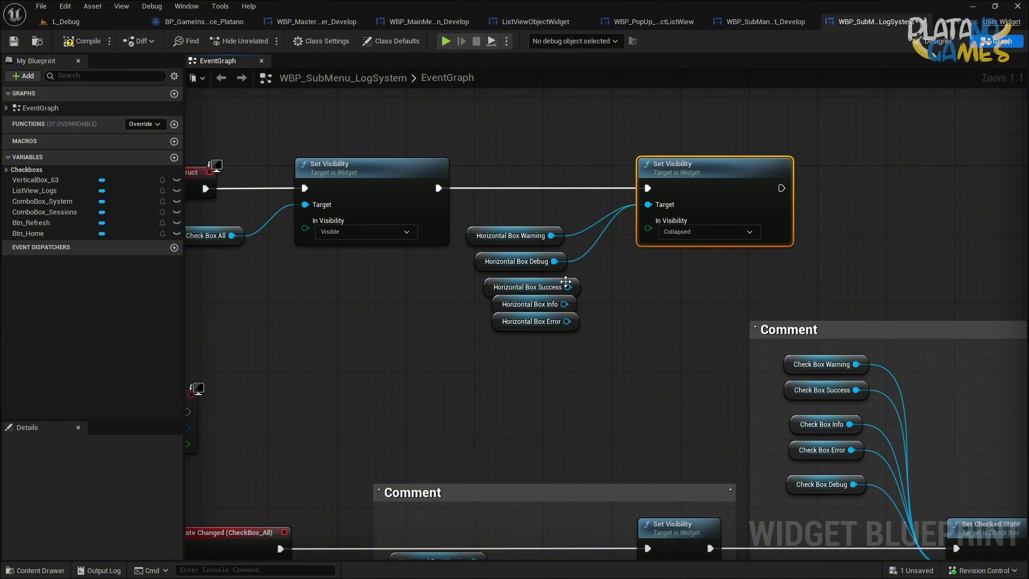
left_click_drag(649, 205, 568, 286)
mouse_move(649, 205)
left_mouse_down()
mouse_move(561, 304)
mouse_move(648, 206)
left_mouse_up()
mouse_move(590, 335)
left_mouse_down()
mouse_move(472, 228)
mouse_move(504, 221)
mouse_move(543, 329)
mouse_move(511, 283)
left_mouse_up()
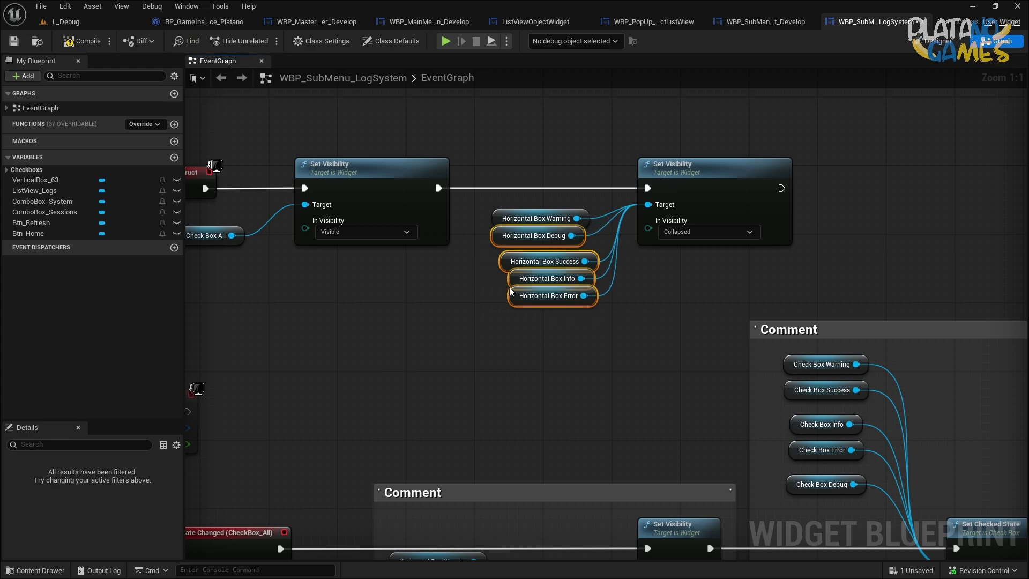
left_click(694, 253)
left_click(691, 231)
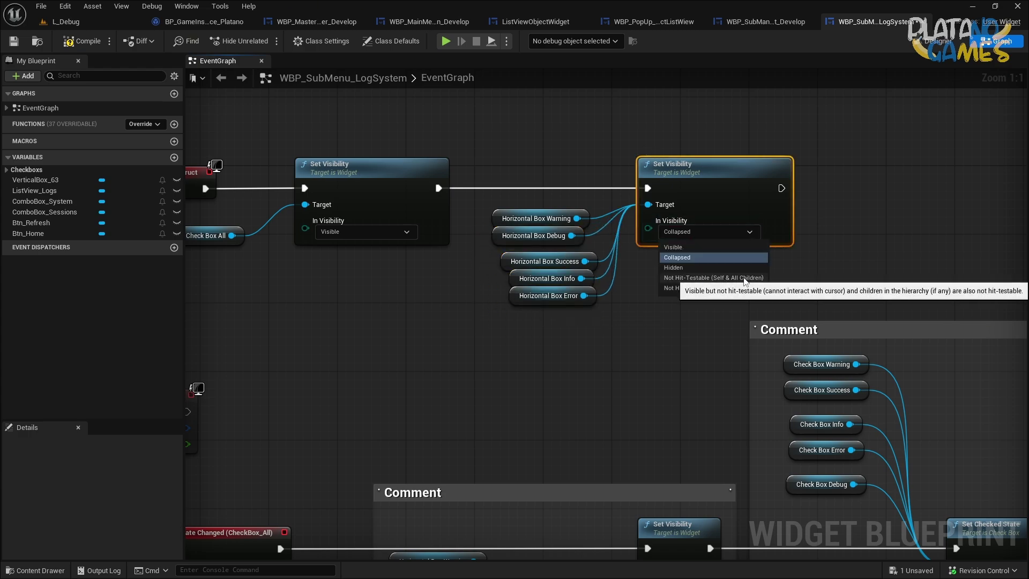
left_click(700, 277)
right_click_drag(742, 383, 522, 213)
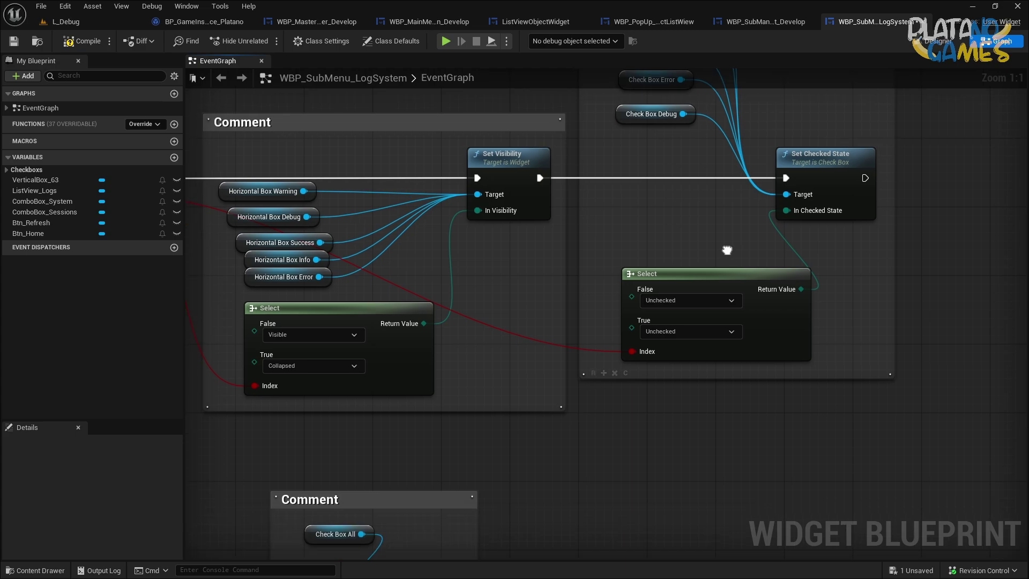
Set the left Select node's True value to Not Hit-Testable (Self & All Children).
right_click_drag(678, 450, 726, 250)
right_click_drag(664, 242, 750, 274)
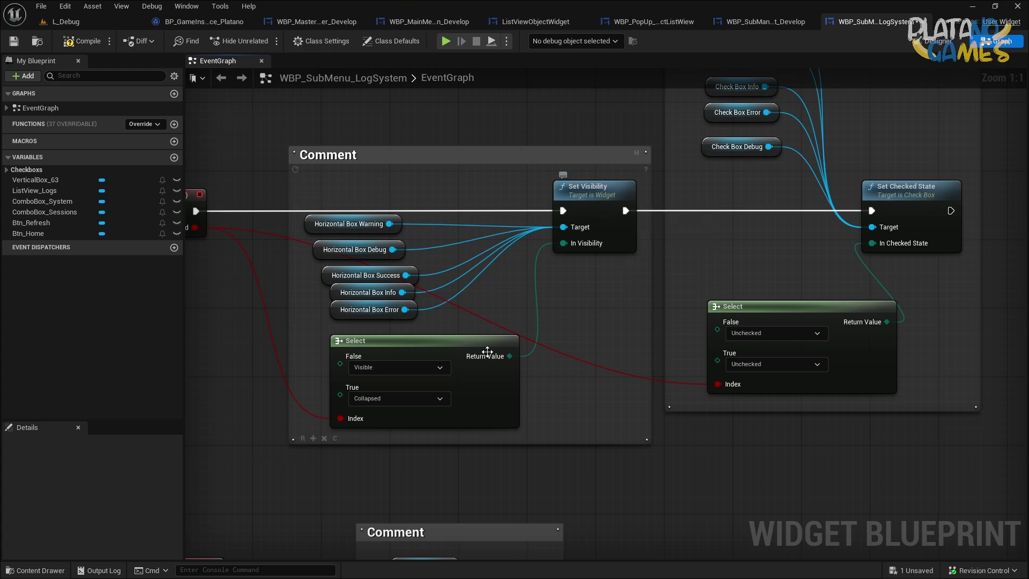
left_click(399, 399)
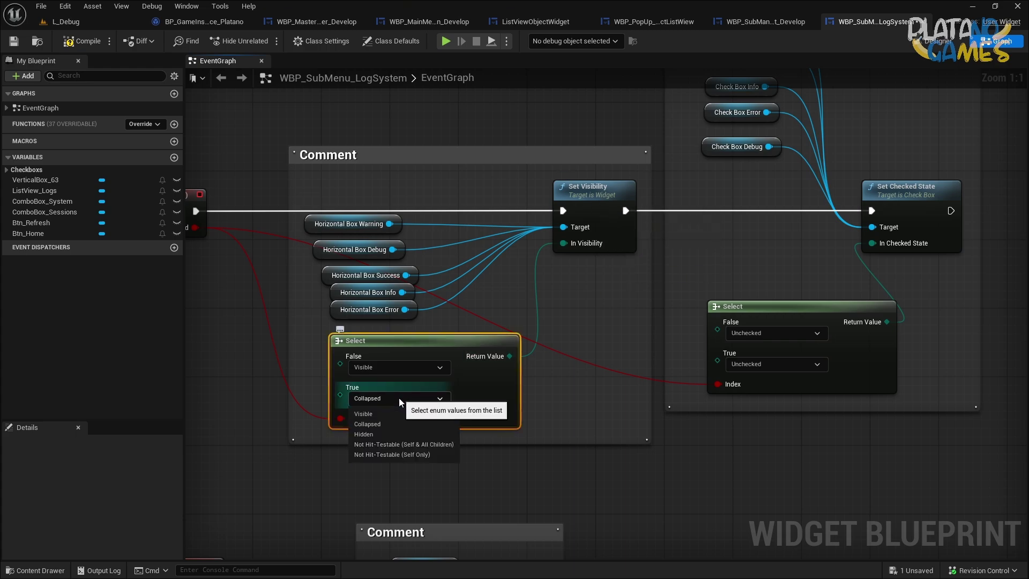
left_click(386, 449)
left_click(772, 364)
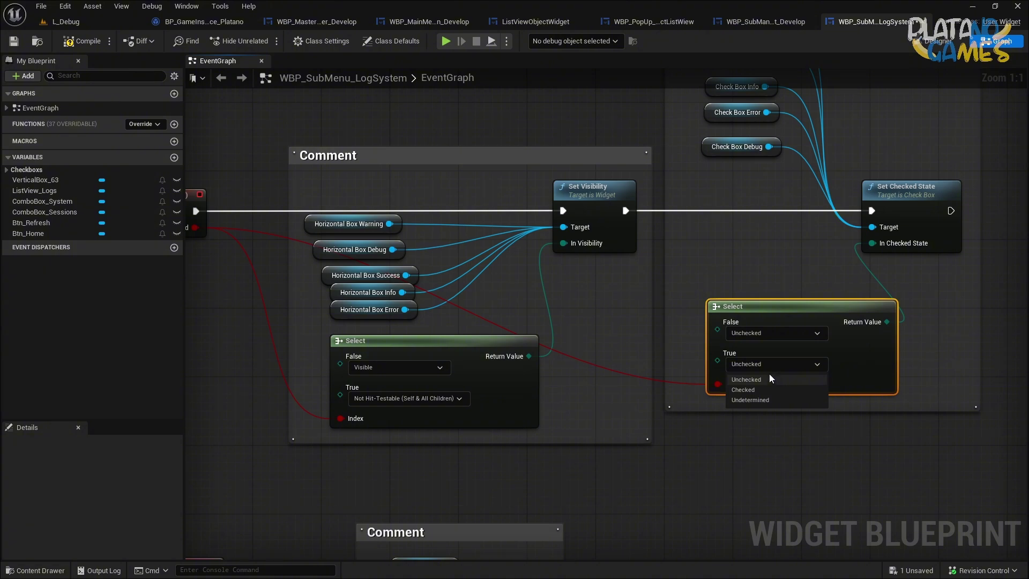
left_click(657, 323)
Frame the whole event graph, then compile and save the widget blueprint.
mouse_move(657, 323)
right_mouse_down()
mouse_move(744, 336)
mouse_move(548, 352)
right_mouse_up()
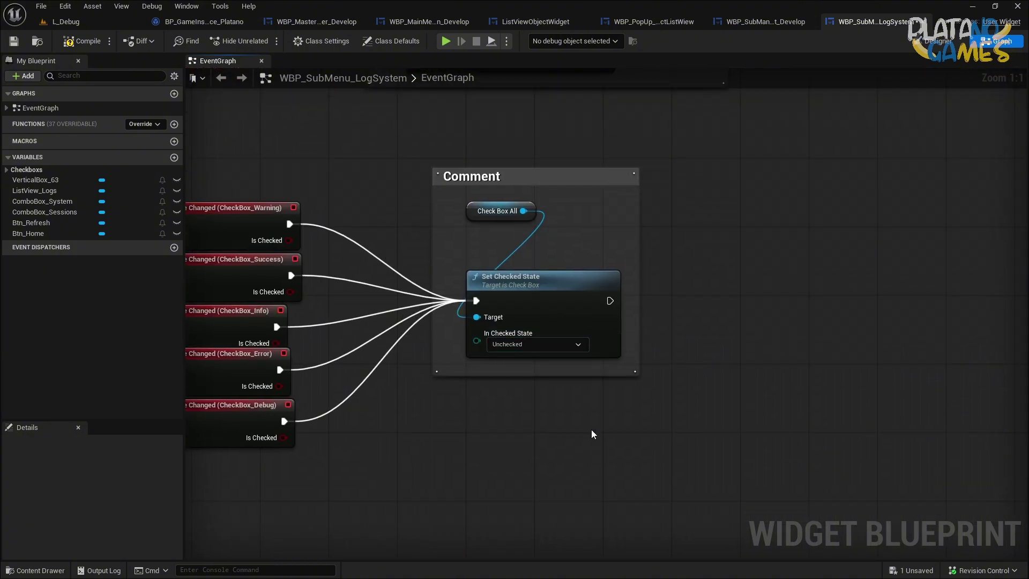
scroll(593, 434, "down", 4)
right_click_drag(735, 383, 551, 383)
right_click_drag(361, 191, 378, 215)
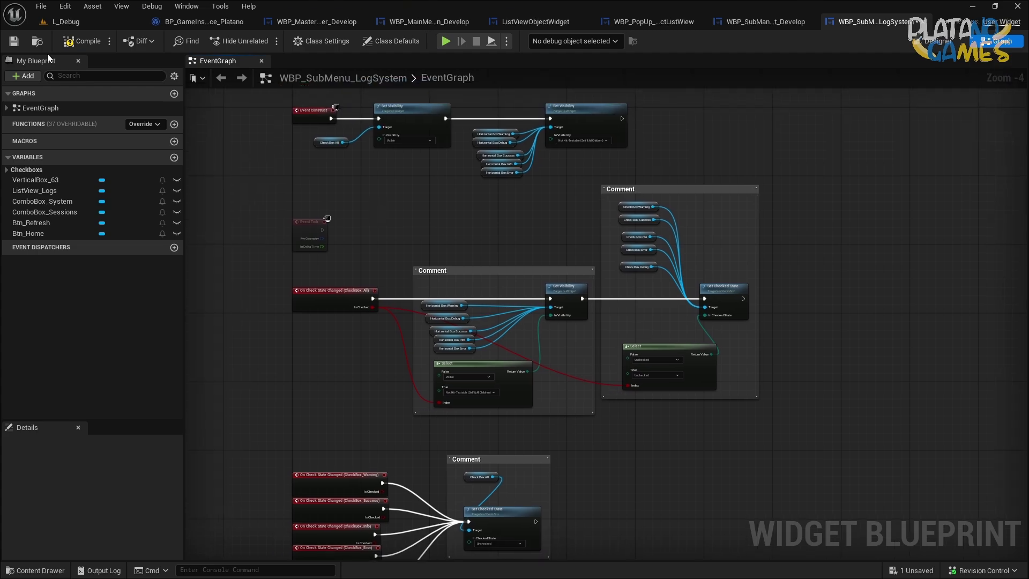
left_click(20, 42)
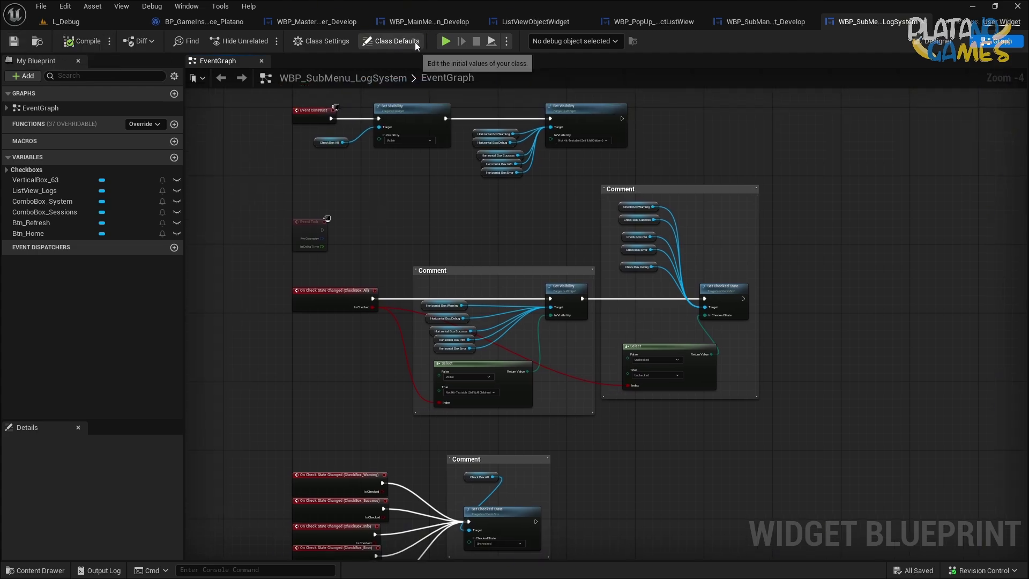
Run a quick preview, then set the startup Set Visibility back to Collapsed.
left_click(446, 41)
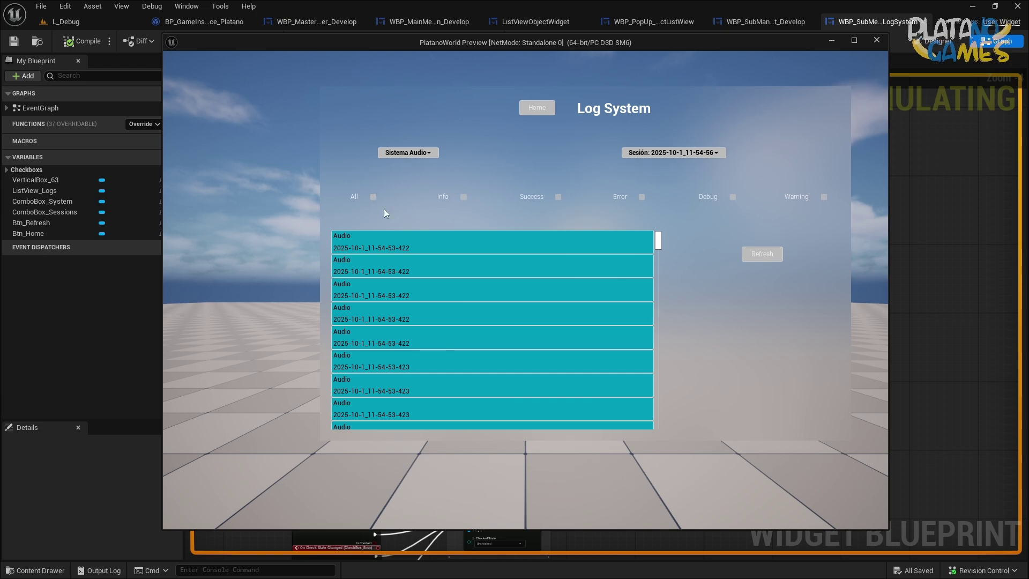
key("Escape")
scroll(462, 221, "down", 2)
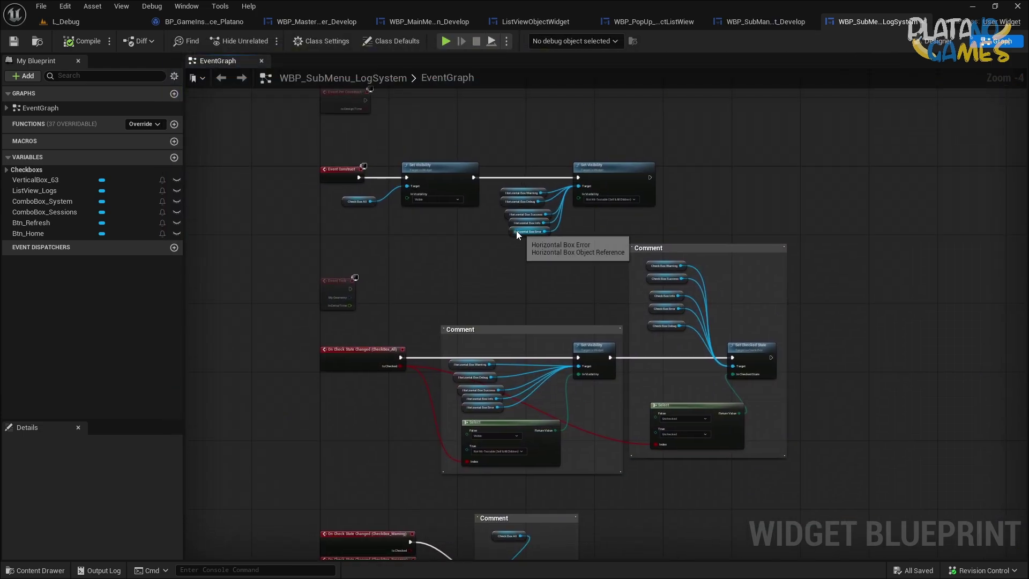
scroll(597, 193, "up", 4)
left_click(597, 202)
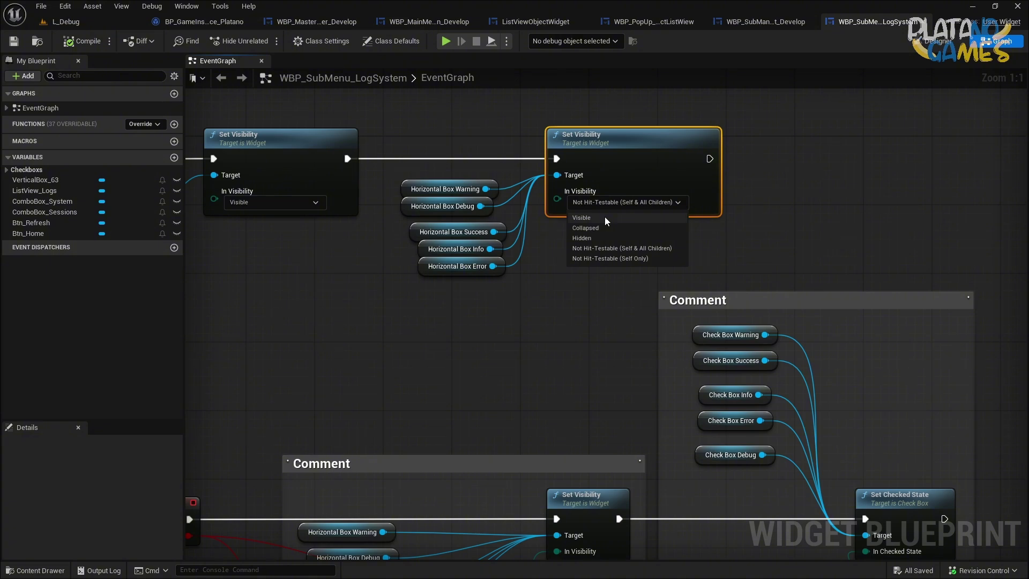
left_click(606, 227)
Set the All-checkbox Select node's True value back to Collapsed.
scroll(603, 241, "down", 4)
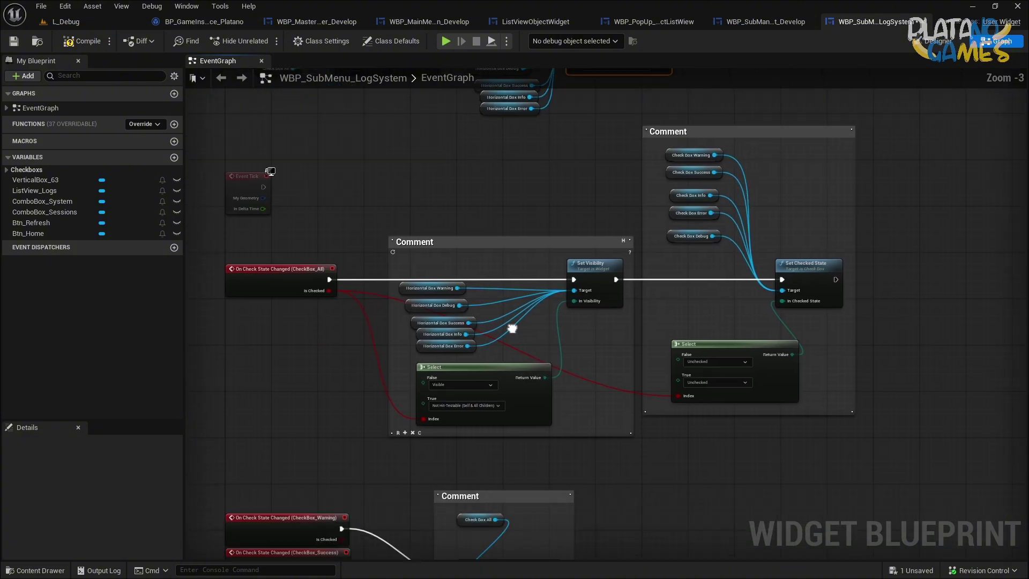
scroll(512, 328, "up", 4)
left_click(471, 229)
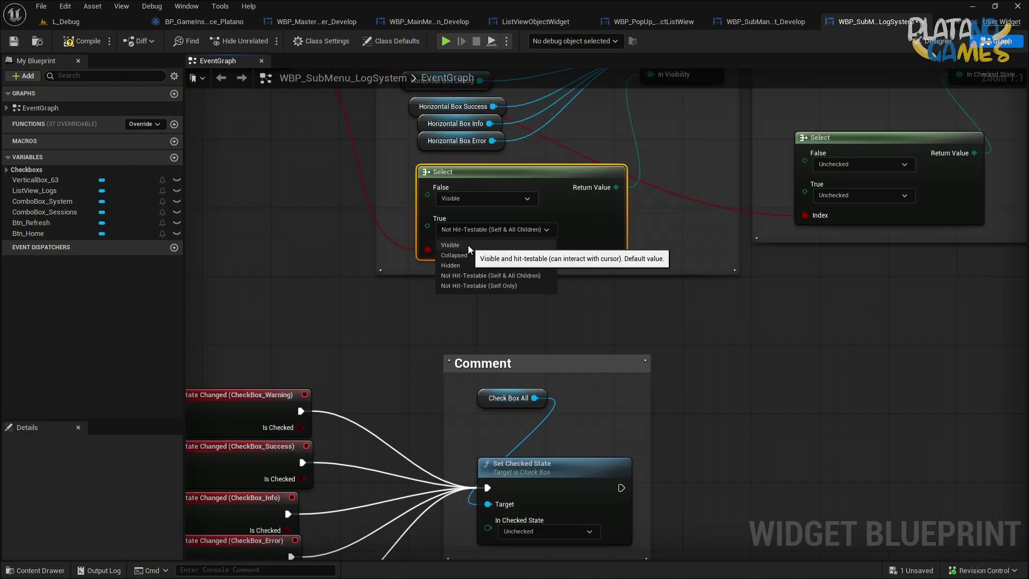
left_click(468, 257)
left_click(571, 286)
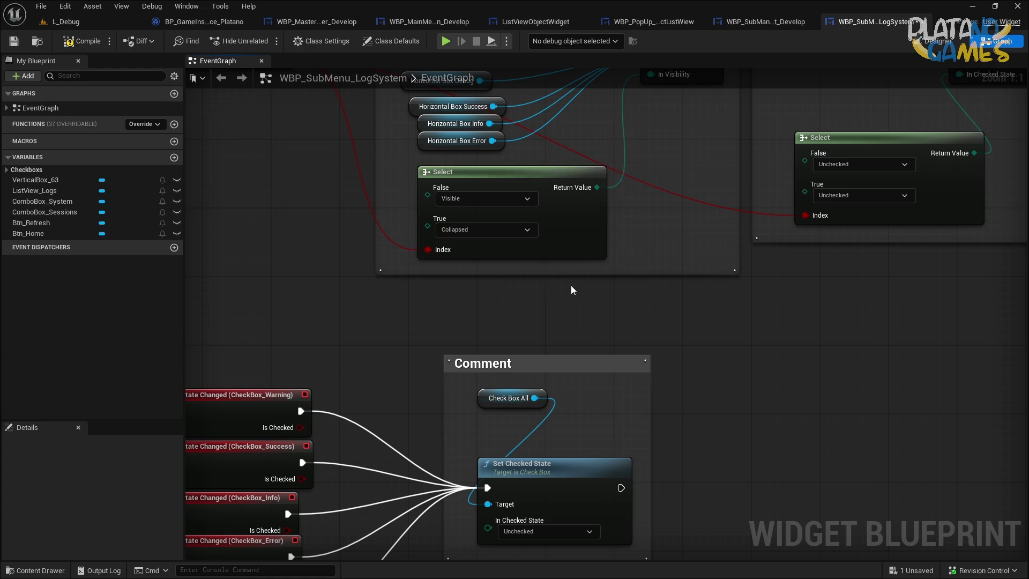
scroll(349, 239, "down", 4)
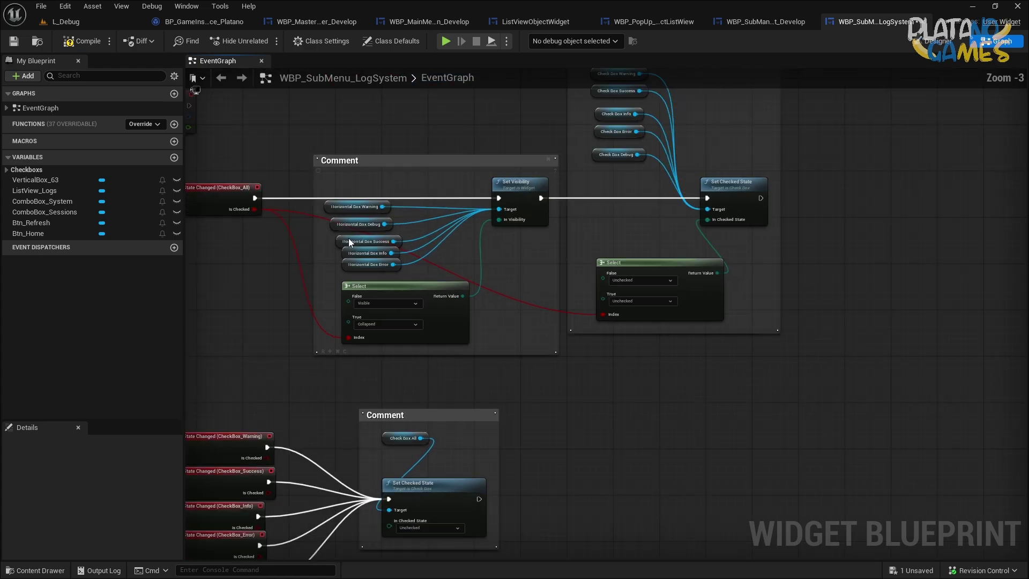
Preview again: untick All to reveal the filters, tick Info, then re-tick All.
left_click(445, 41)
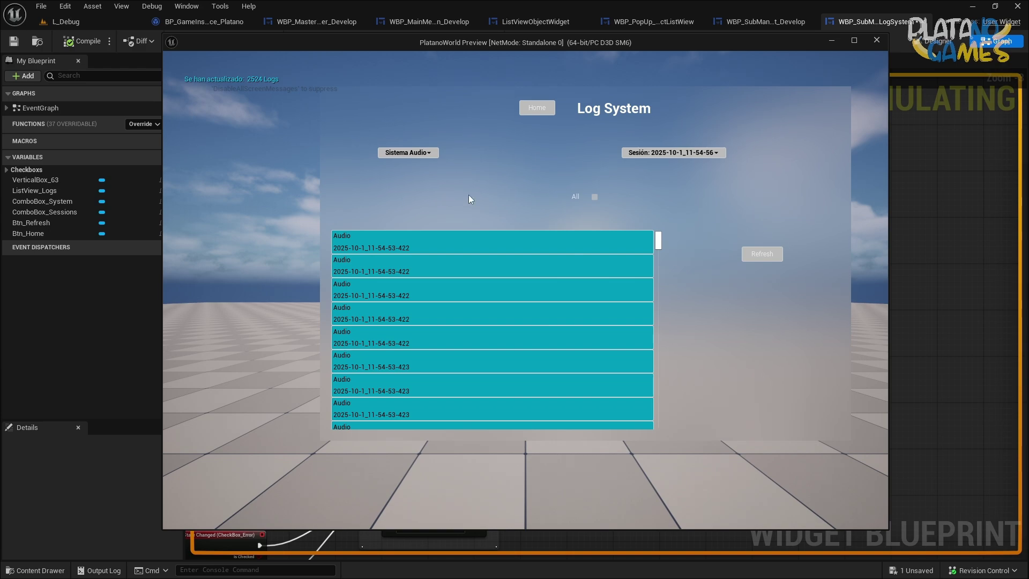
left_click(595, 198)
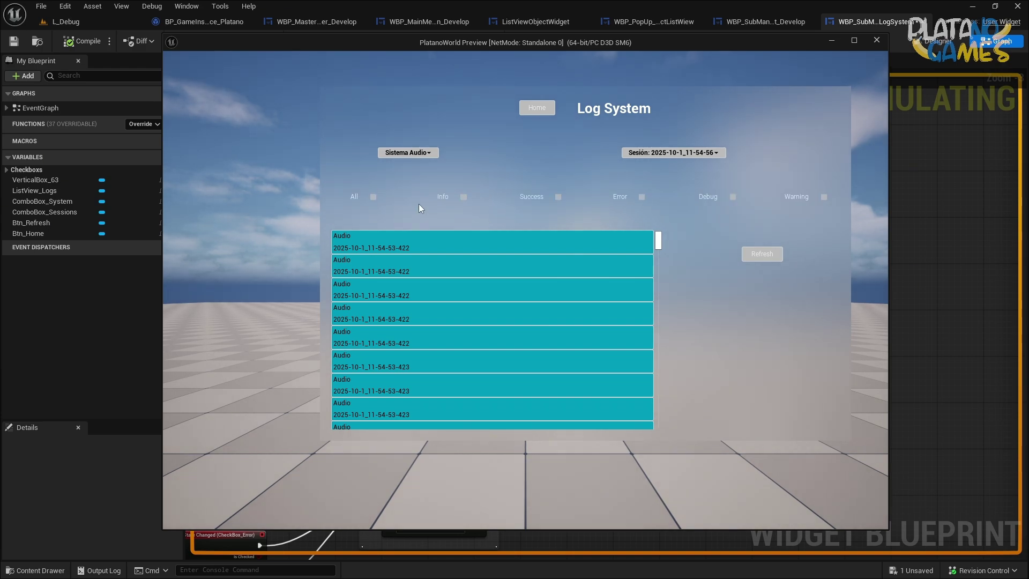
left_click(463, 197)
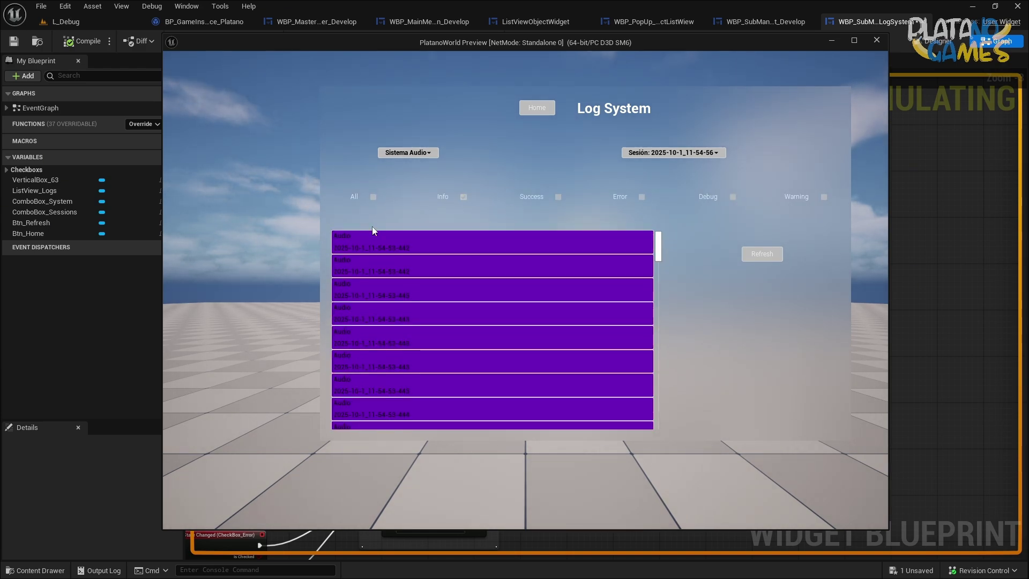
left_click(373, 197)
key("Escape")
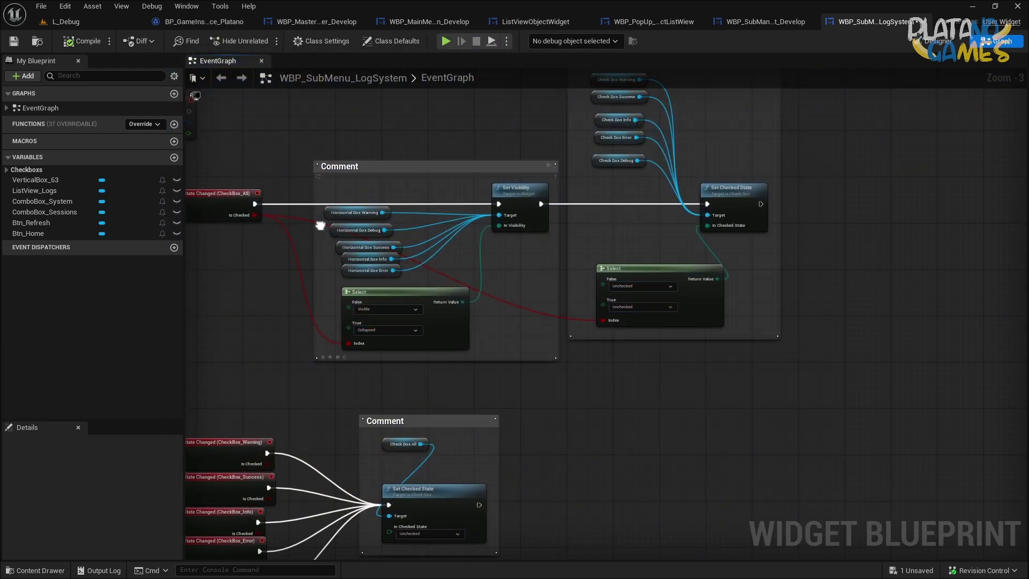
Paste a Check Box All reference beside the construct chain's Set Visibility node.
mouse_move(343, 155)
right_mouse_down()
mouse_move(423, 310)
mouse_move(369, 96)
right_mouse_up()
scroll(493, 329, "up", 4)
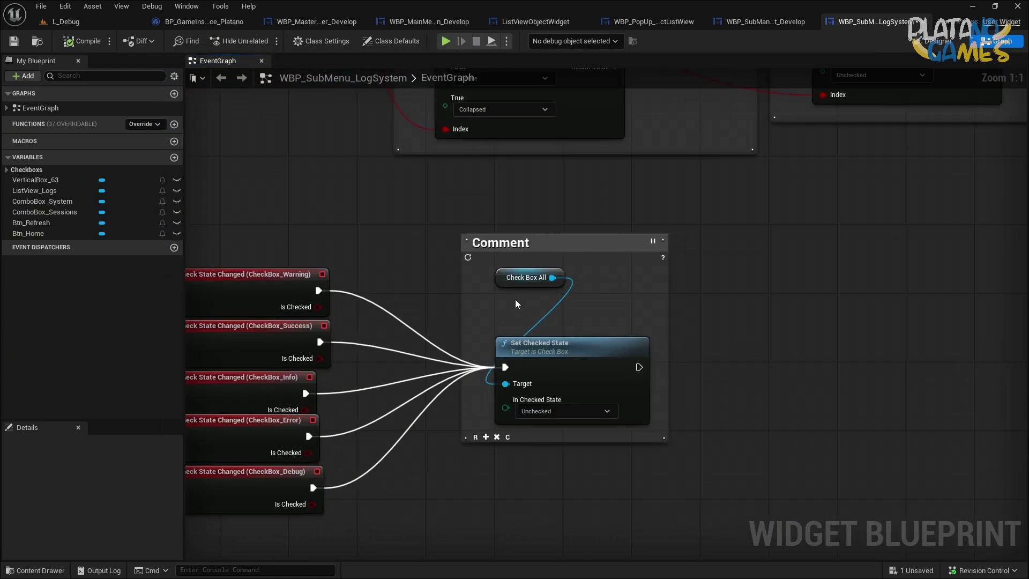
mouse_move(516, 300)
right_mouse_down()
mouse_move(426, 341)
mouse_move(520, 490)
mouse_move(330, 473)
mouse_move(456, 319)
mouse_move(467, 208)
right_mouse_up()
left_click(455, 322)
key("ctrl+v")
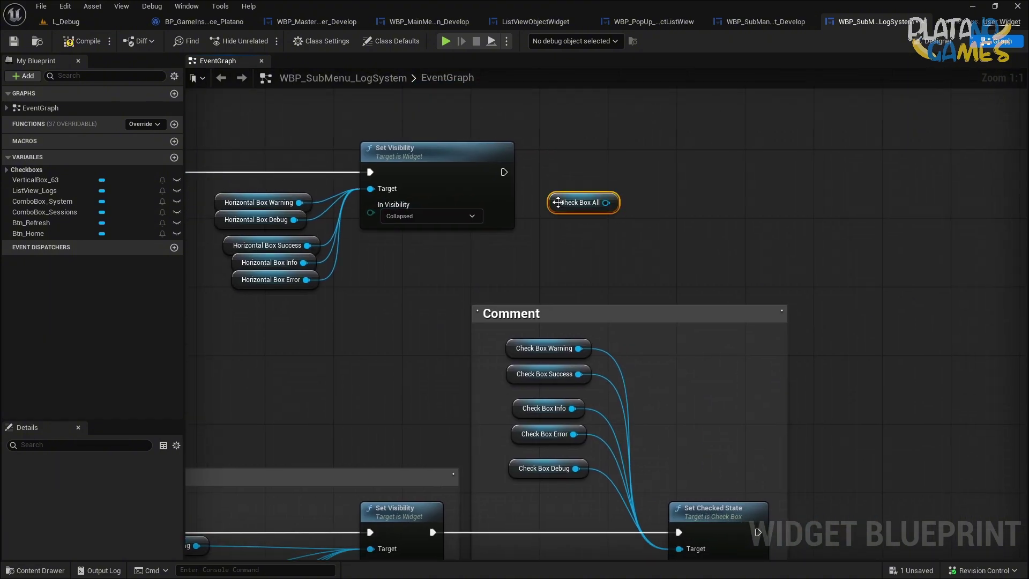
right_click_drag(697, 438, 676, 363)
left_click(689, 466)
Chain a Set Checked State node after Set Visibility, set to Checked, targeting Check Box All.
right_click_drag(713, 83, 684, 240)
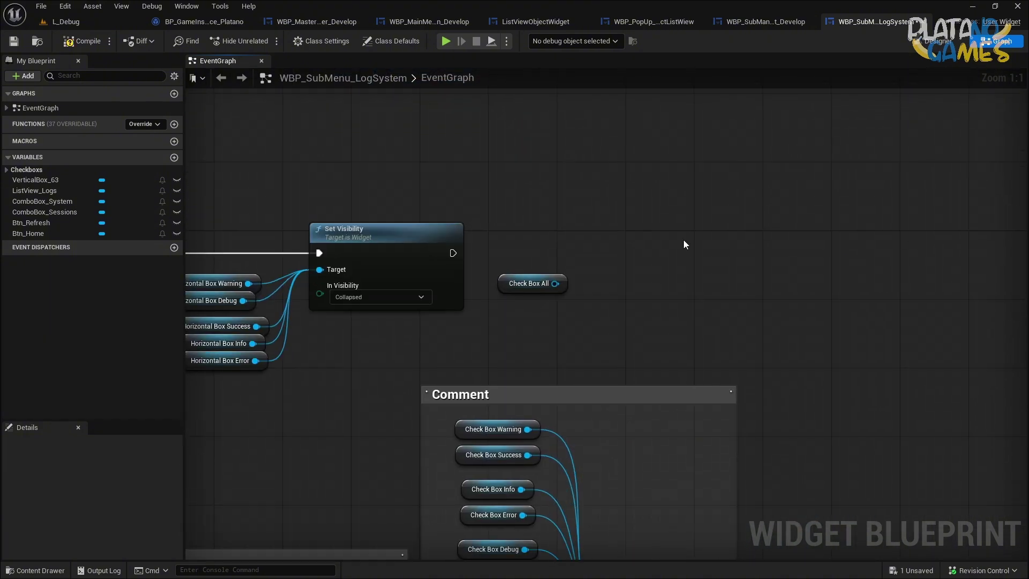
key("ctrl+v")
left_click_drag(453, 253, 622, 279)
mouse_move(683, 268)
left_mouse_down()
mouse_move(689, 249)
mouse_move(669, 233)
left_mouse_up()
left_click(665, 299)
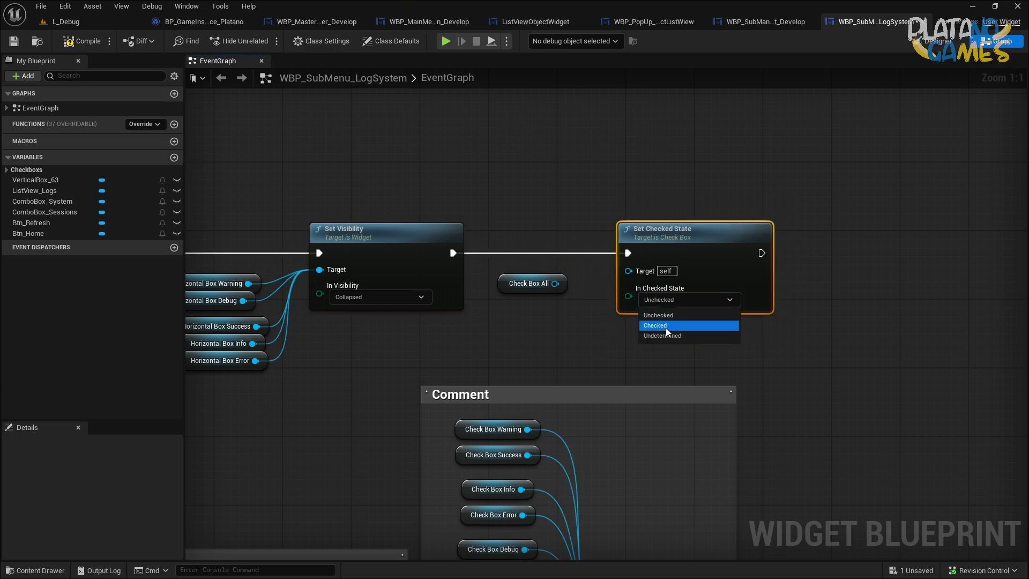
left_click(666, 327)
left_click_drag(555, 284, 627, 270)
scroll(725, 260, "down", 3)
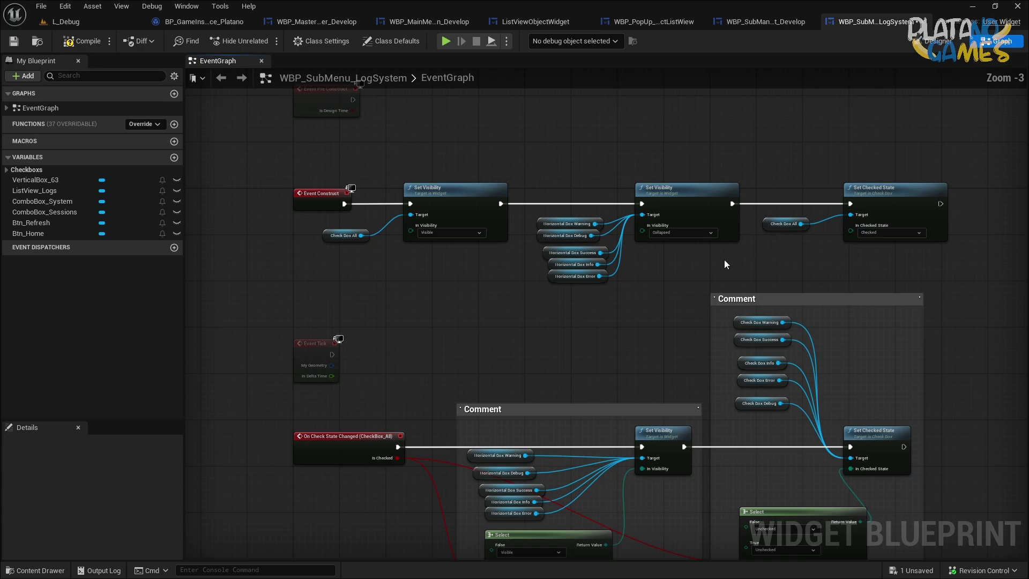
right_click_drag(453, 245, 429, 278)
left_click_drag(943, 307, 404, 196)
left_click(429, 179)
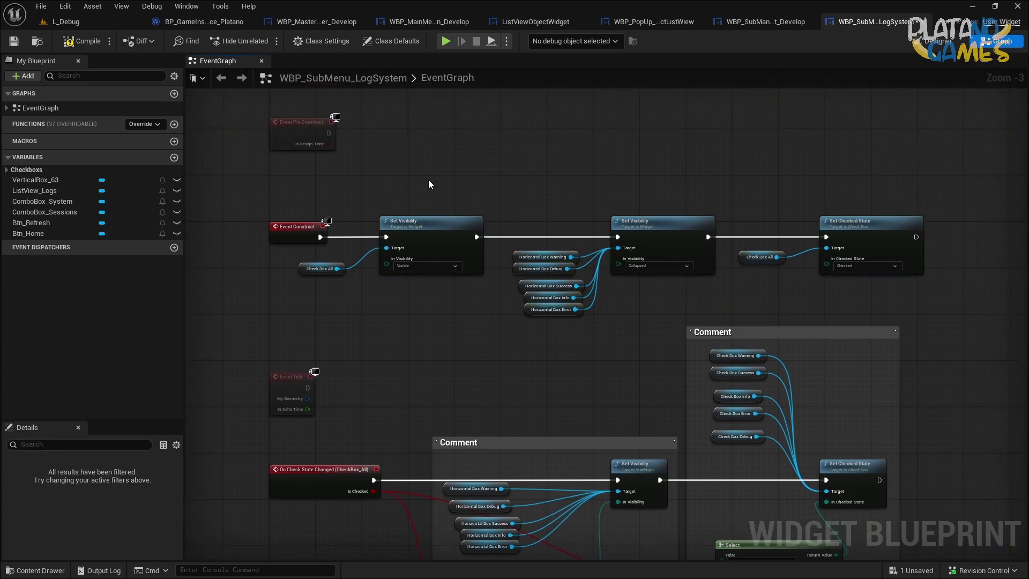
right_click_drag(429, 179, 385, 147)
Save the blueprint and shift the Event Construct nodes to the right.
left_click(15, 47)
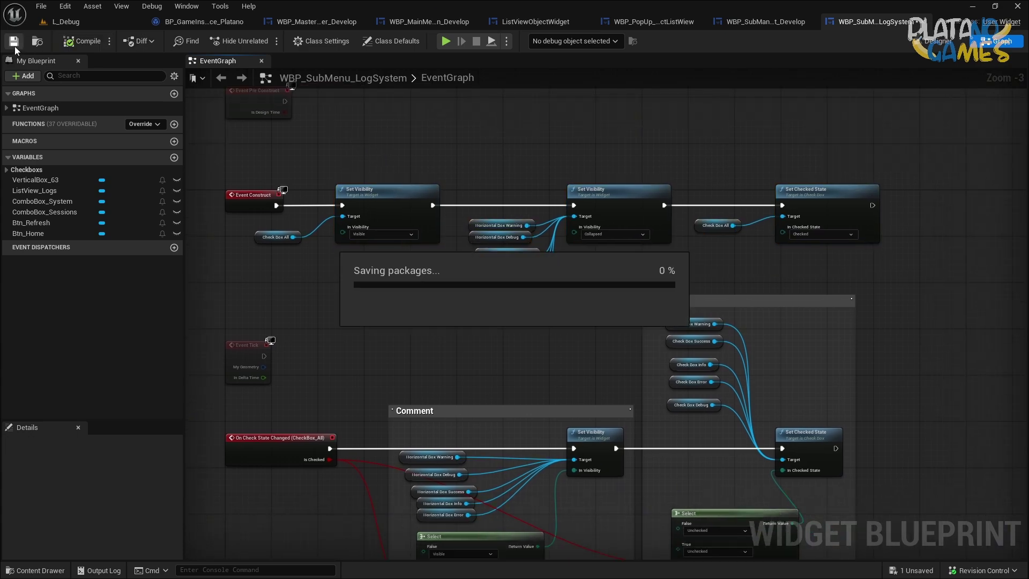
right_click_drag(460, 159, 483, 156)
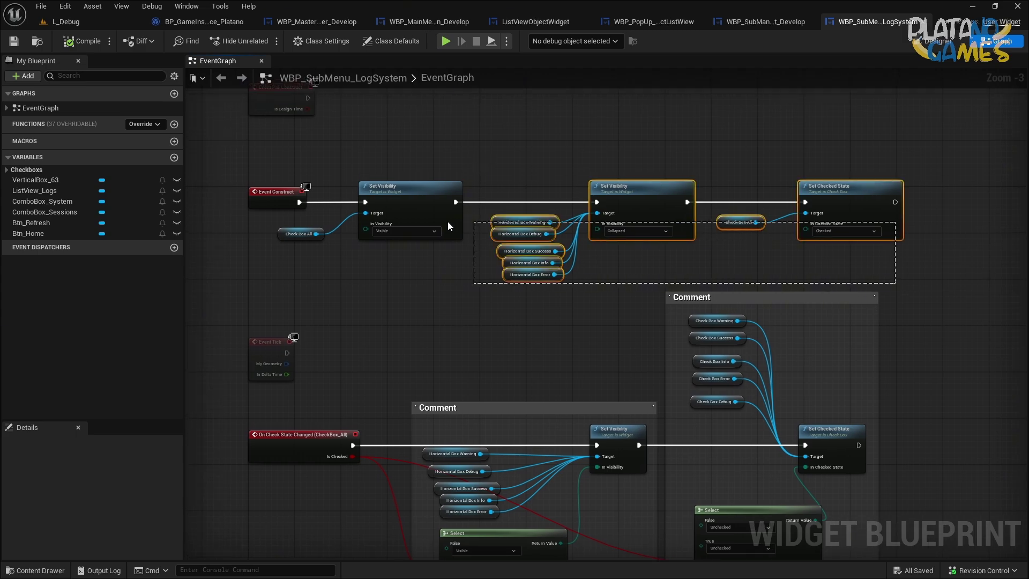
left_click_drag(905, 292, 312, 185)
left_click_drag(402, 201, 500, 202)
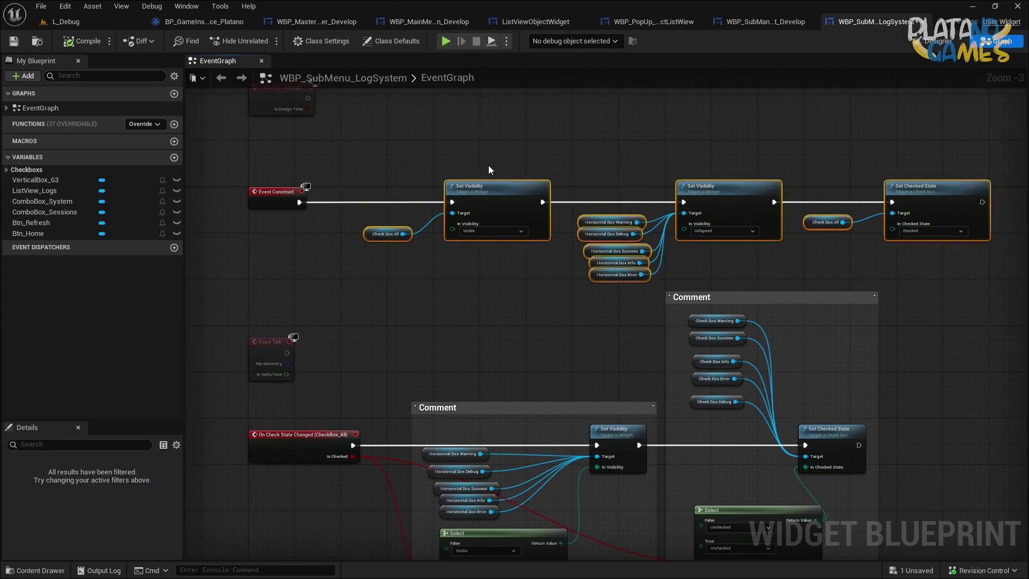
Wrap the construct nodes in a comment box, save, and launch the preview.
key("c")
right_click_drag(443, 124, 668, 166)
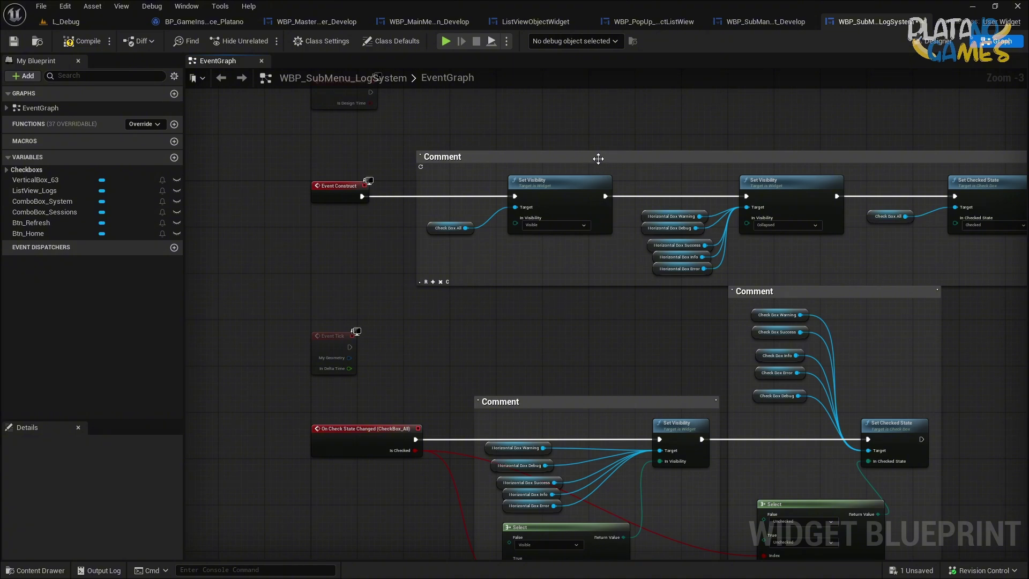
left_click(599, 159)
right_click_drag(643, 355, 567, 244)
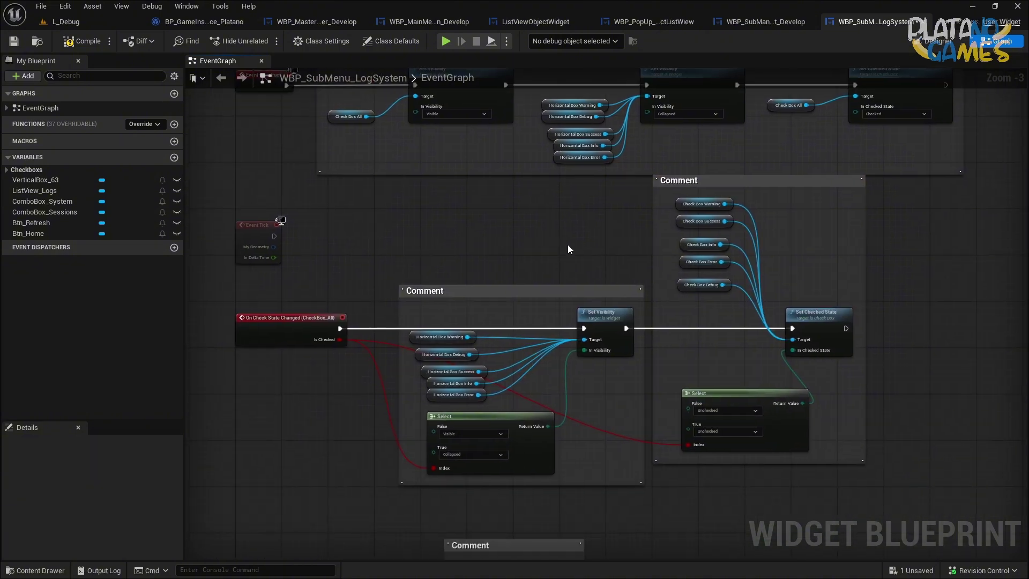
left_click(16, 40)
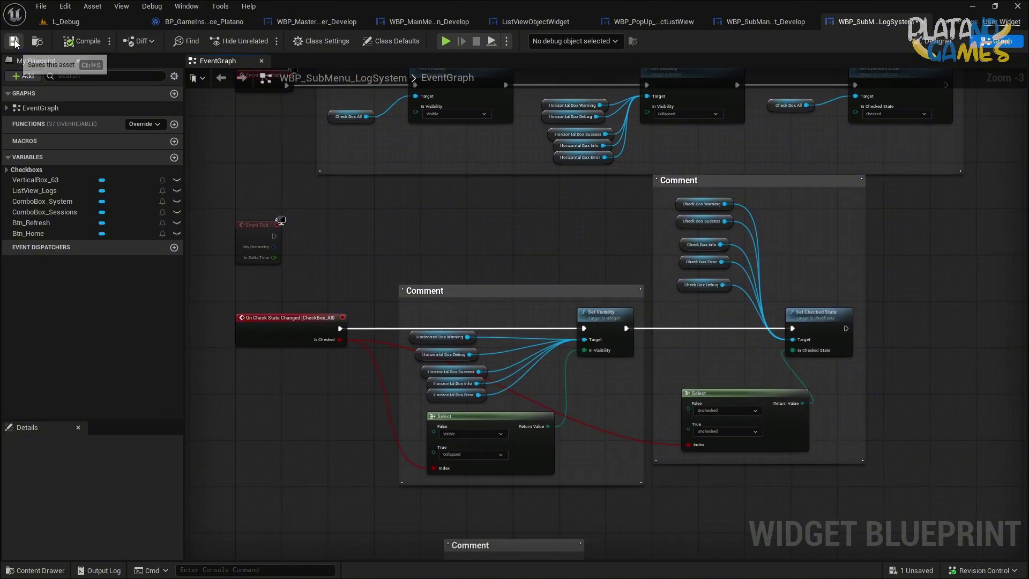
left_click(447, 40)
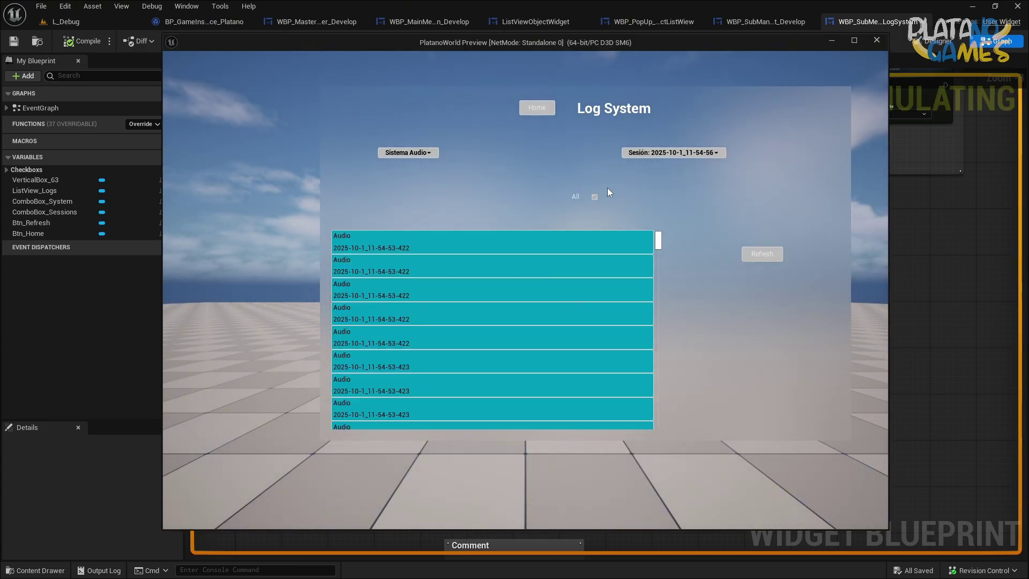
Toggle the Success and Info filters, then tick All to show every log again.
left_click(559, 197)
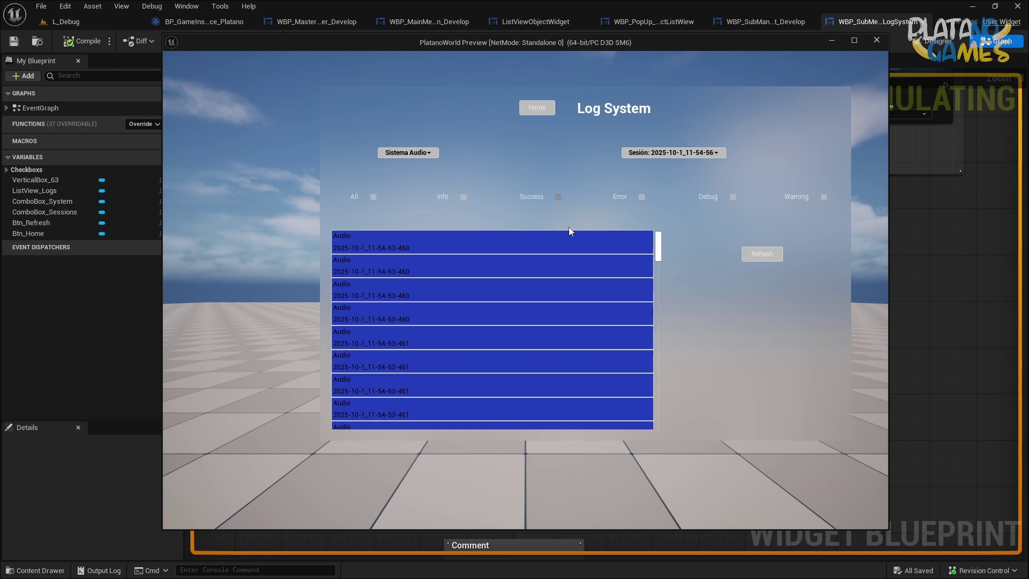
left_click(466, 196)
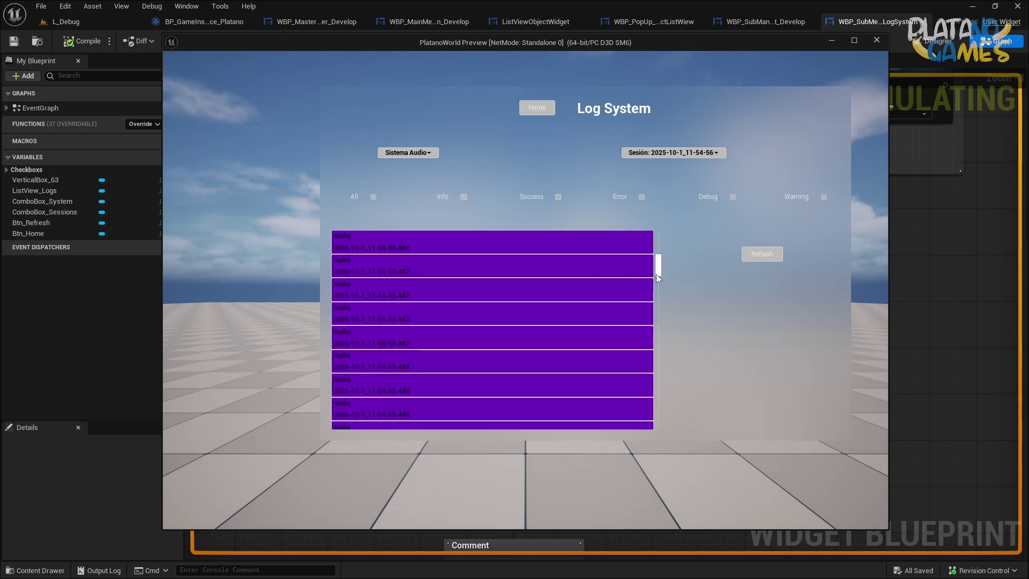
mouse_move(657, 275)
left_mouse_down()
mouse_move(661, 392)
mouse_move(582, 217)
left_mouse_up()
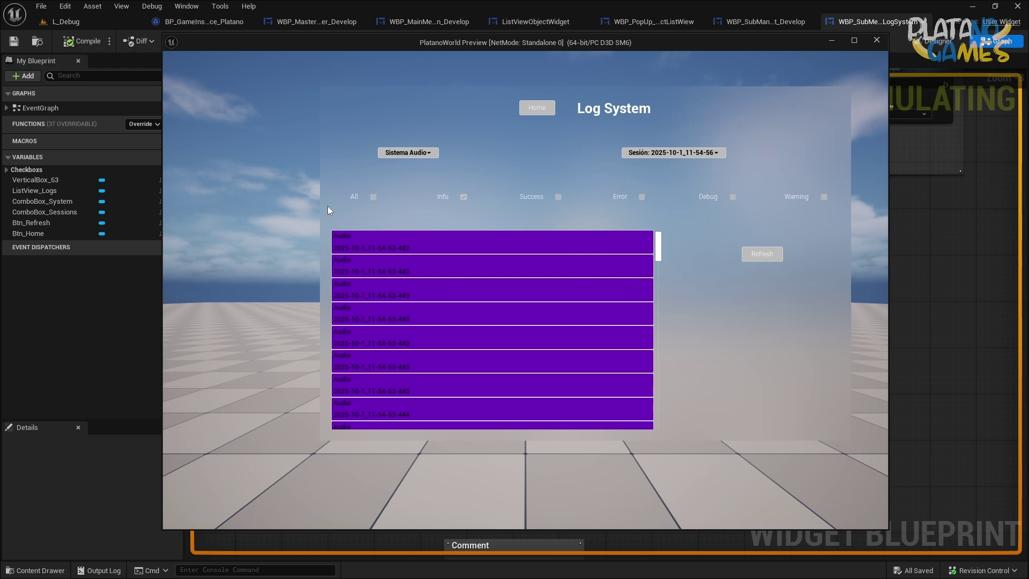
left_click(373, 197)
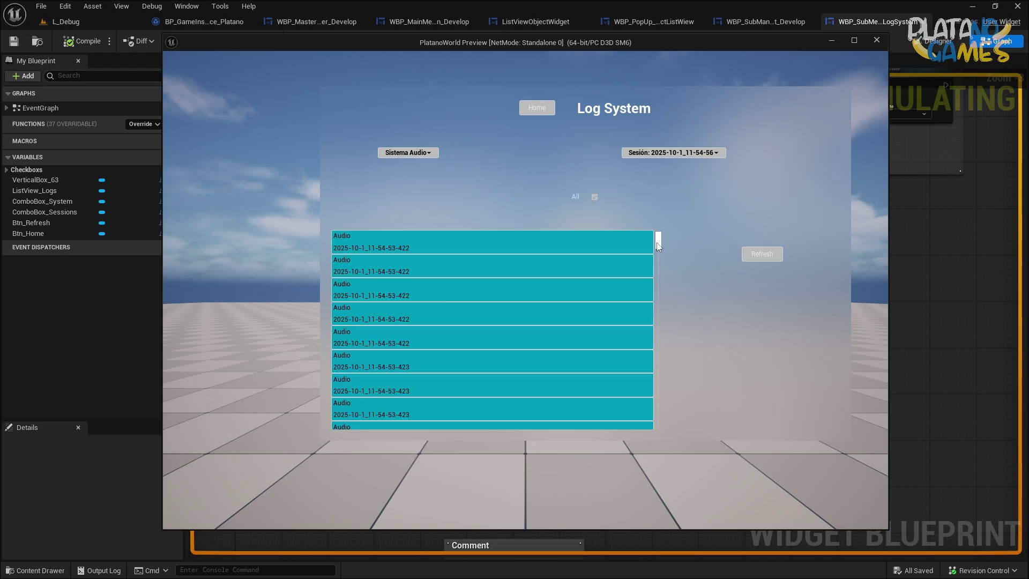
Open and close the detail popups of two log entries.
mouse_move(658, 246)
left_mouse_down()
mouse_move(663, 403)
mouse_move(661, 275)
mouse_move(657, 375)
left_mouse_up()
left_click(554, 392)
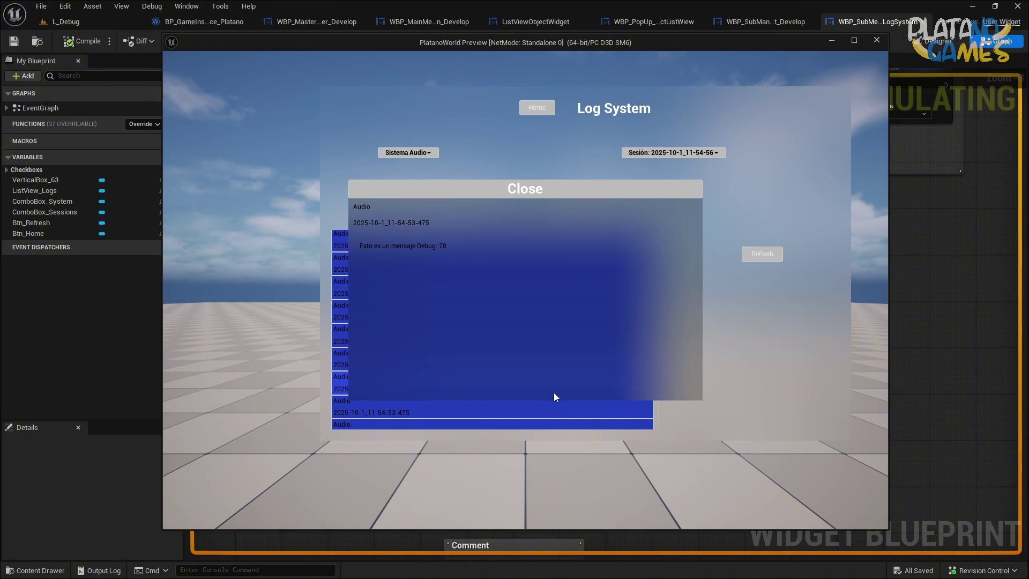
left_click(487, 189)
left_click(445, 409)
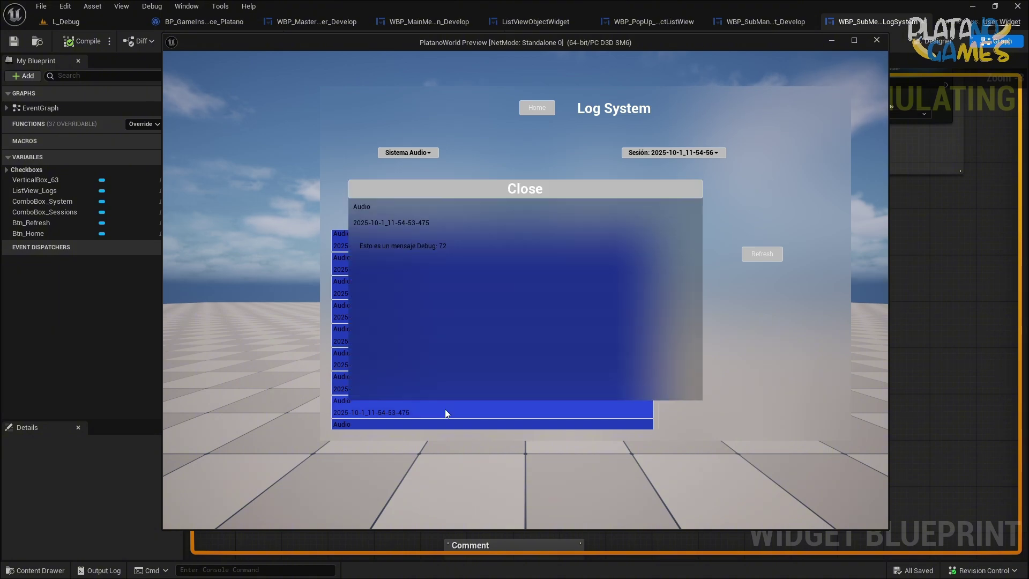
left_click(540, 187)
Switch to Sistema GameFlow, filter to Error logs only, and inspect an entry.
left_click(408, 153)
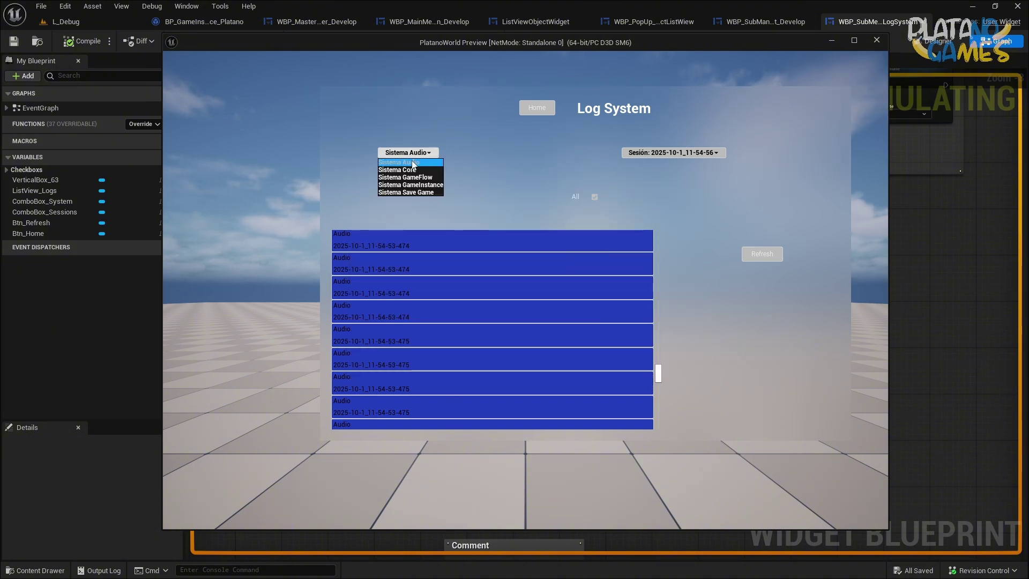
left_click(413, 177)
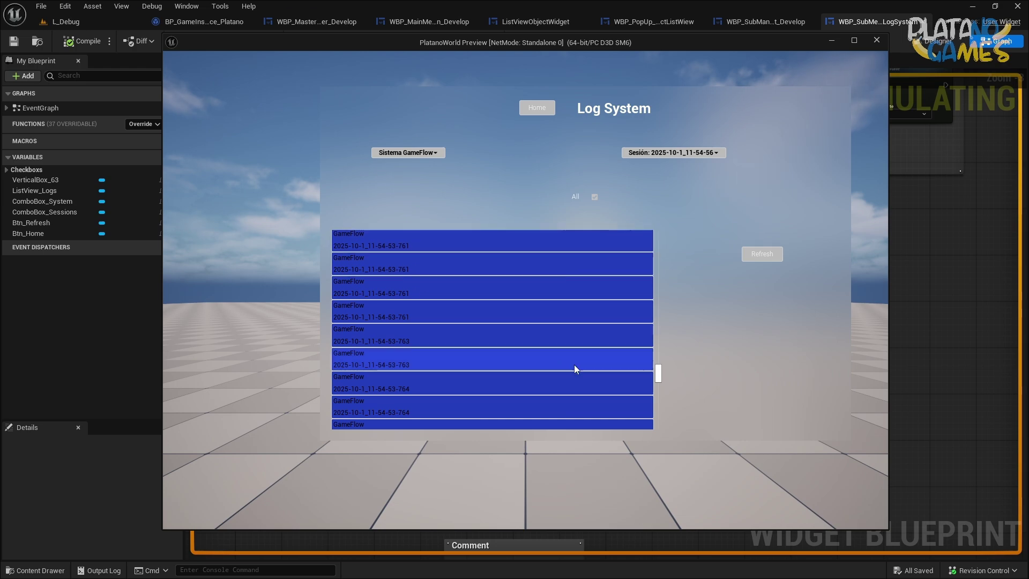
left_click_drag(659, 376, 659, 239)
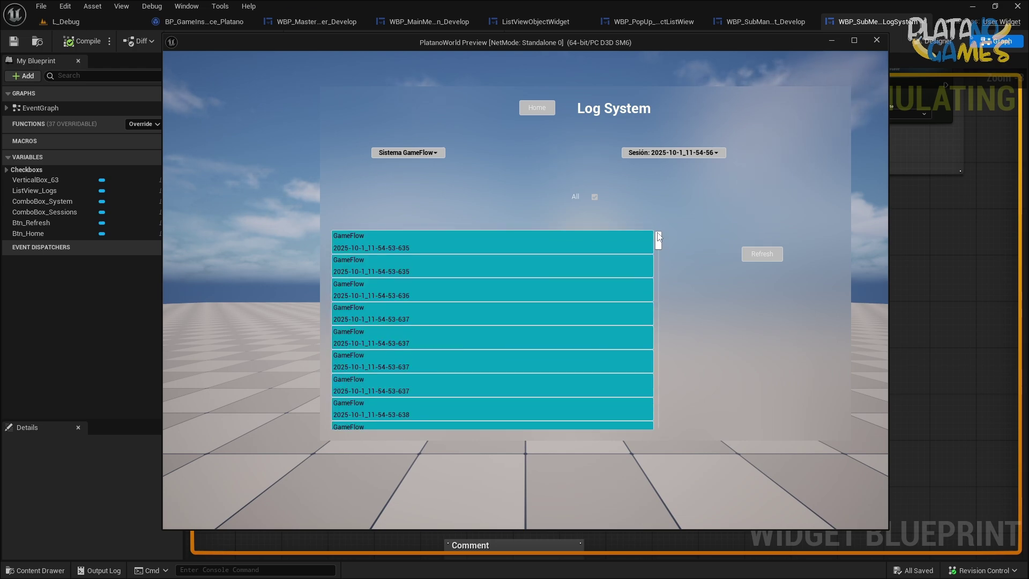
left_click(595, 197)
left_click(641, 197)
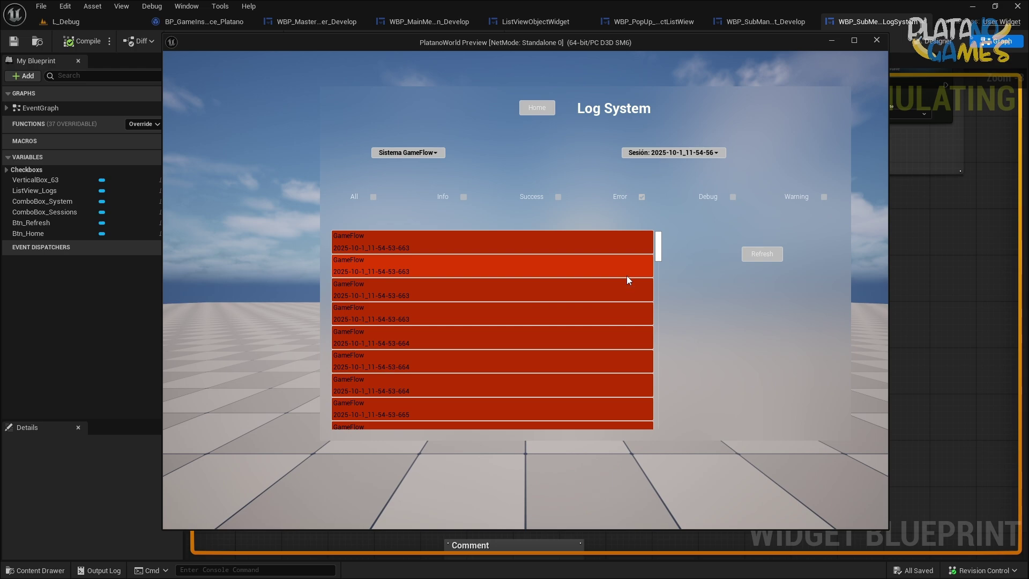
left_click(395, 239)
left_click(526, 192)
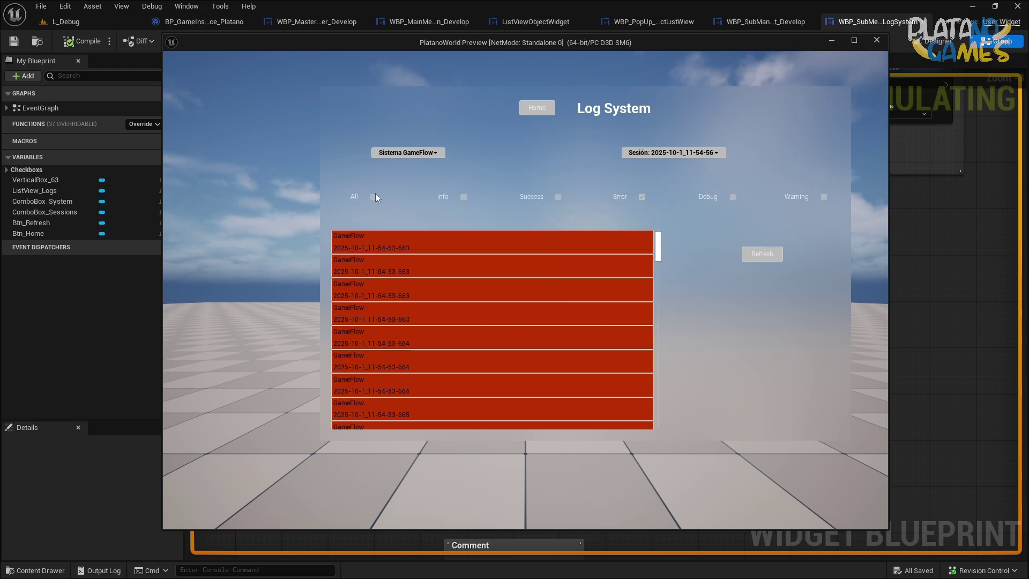
Switch to Sistema Save Game, inspect a saveGame entry, and return to the main menu.
left_click(407, 153)
left_click(407, 181)
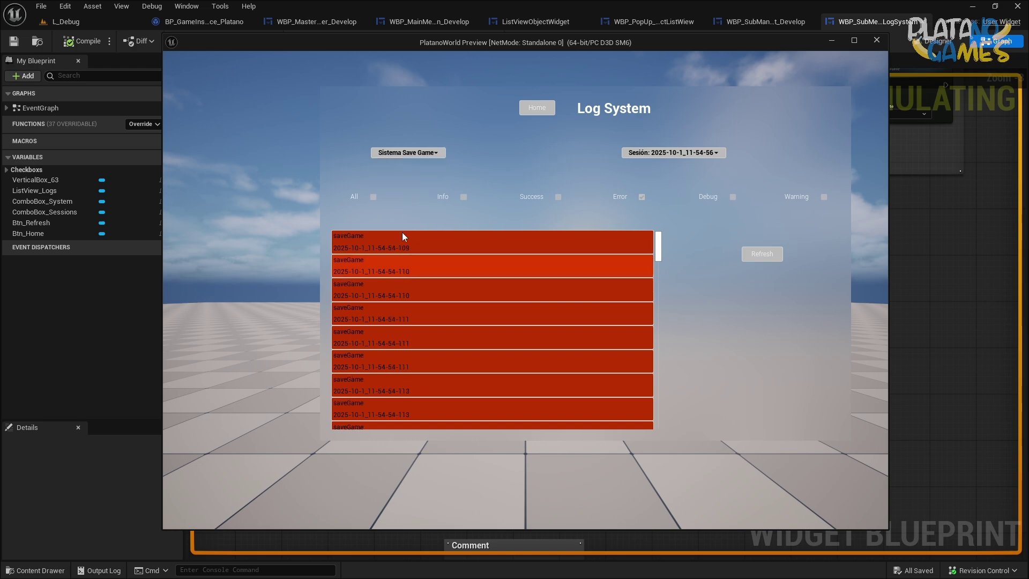
left_click(520, 366)
left_click(483, 193)
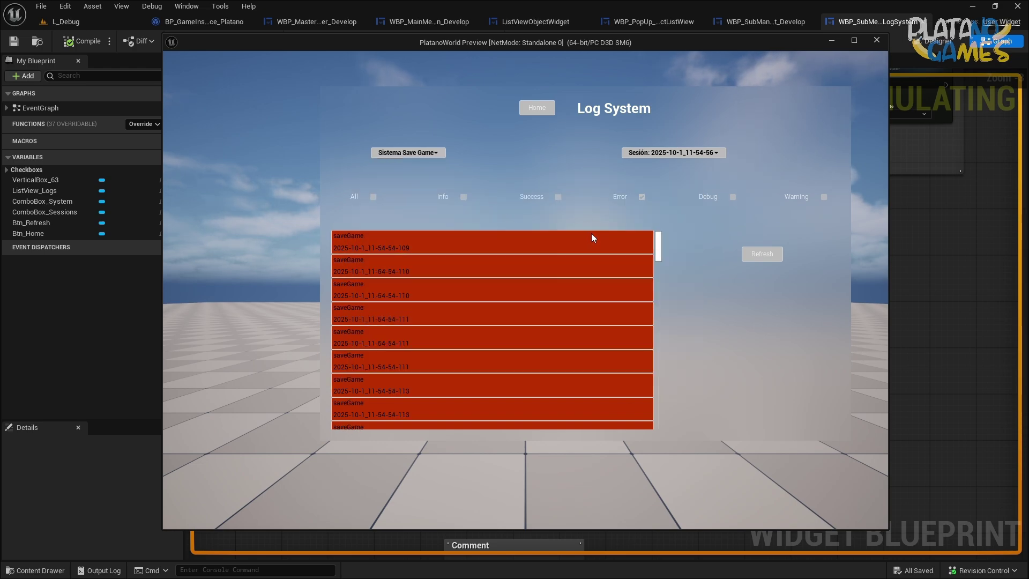
left_click(547, 108)
Close the preview, review the event graph's construct and filter handlers, and start a new preview.
left_click(880, 41)
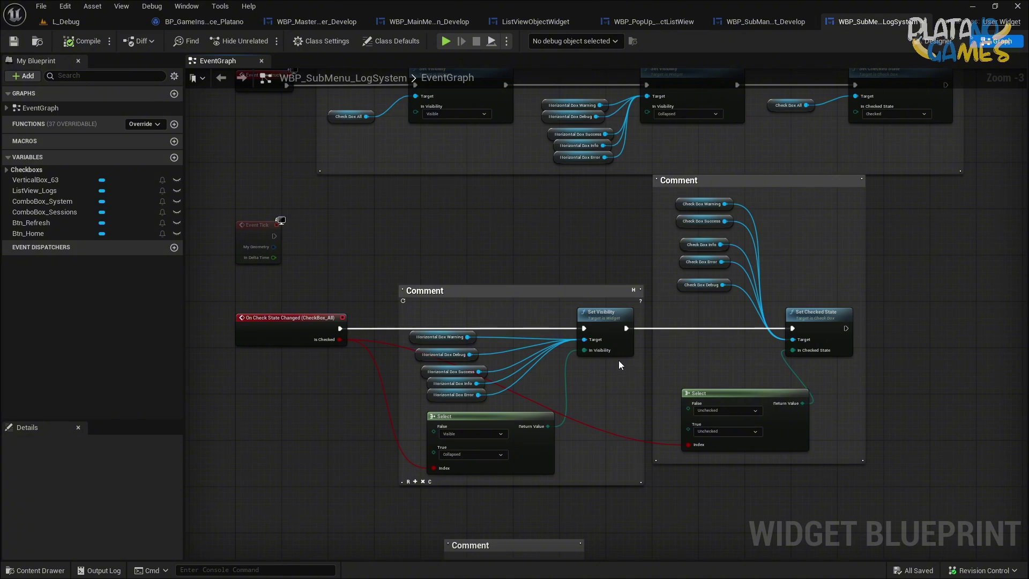
scroll(496, 335, "down", 5)
scroll(313, 214, "up", 5)
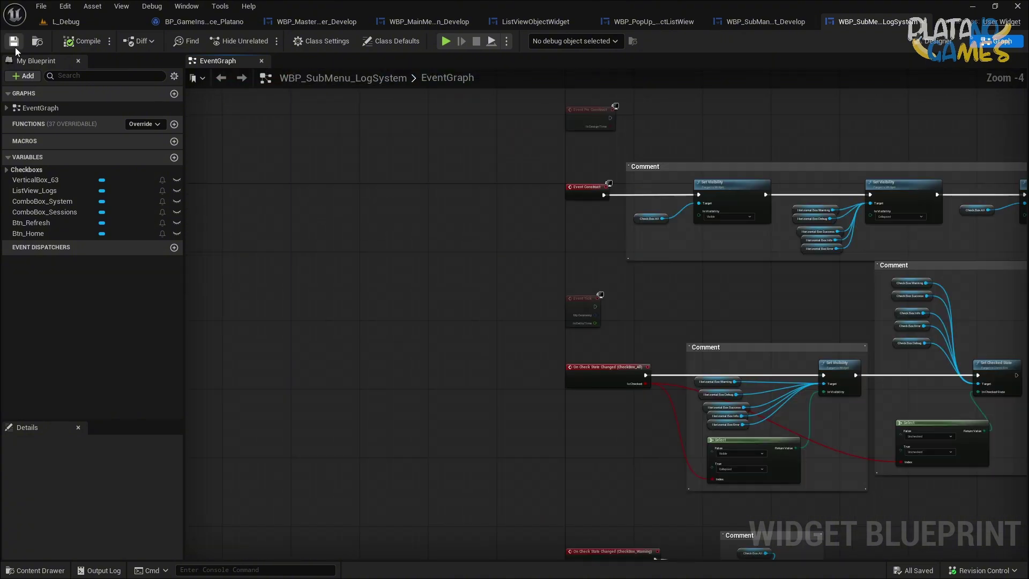
scroll(608, 279, "down", 1)
right_click_drag(608, 278, 394, 230)
scroll(397, 345, "down", 1)
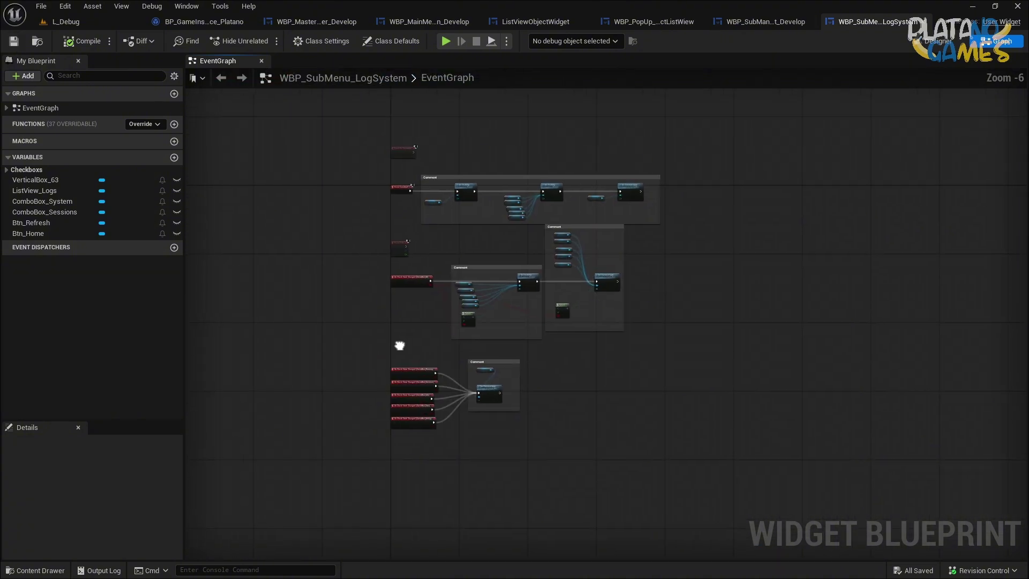
scroll(419, 333, "up", 1)
right_click_drag(419, 332, 381, 391)
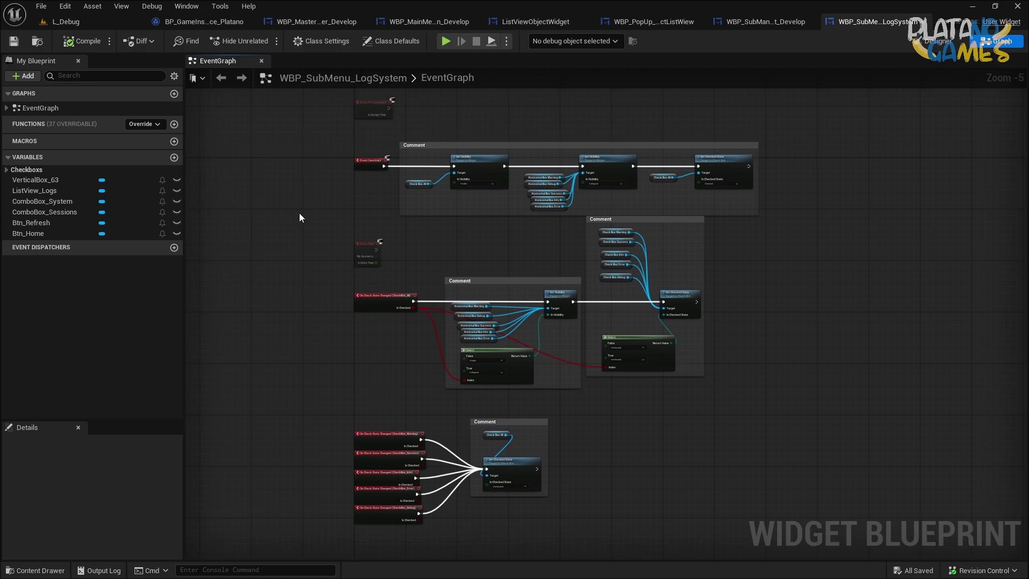
right_click_drag(299, 217, 326, 243)
left_click(448, 39)
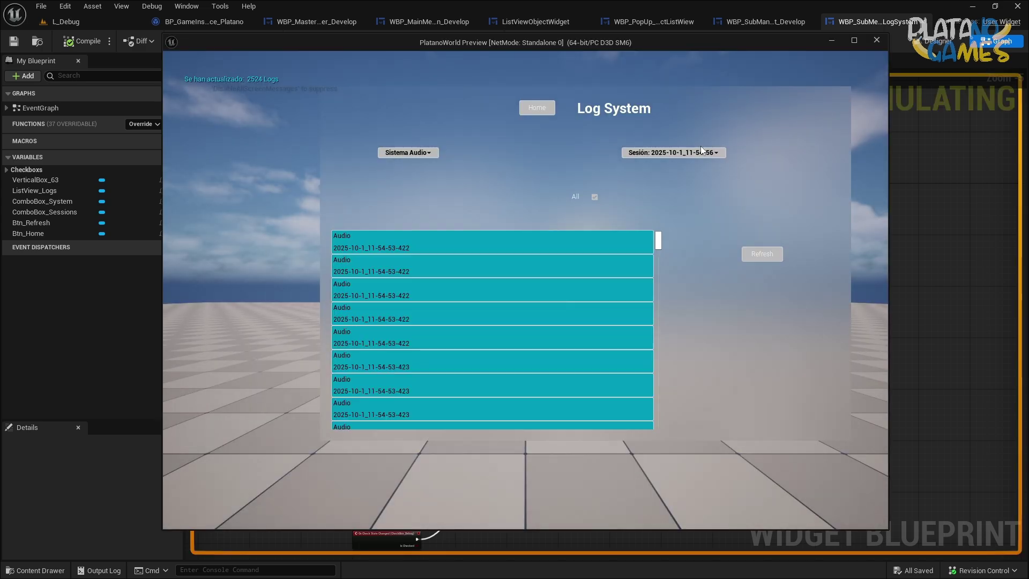
Pick session 2025-10-1_12-6-33 in the preview, then close it.
left_click(701, 152)
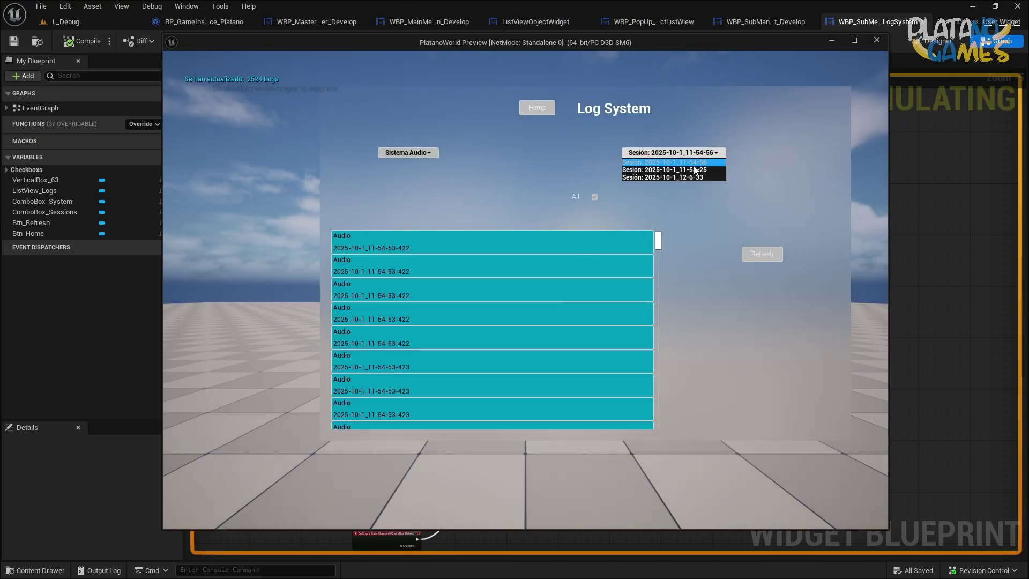
left_click(472, 237)
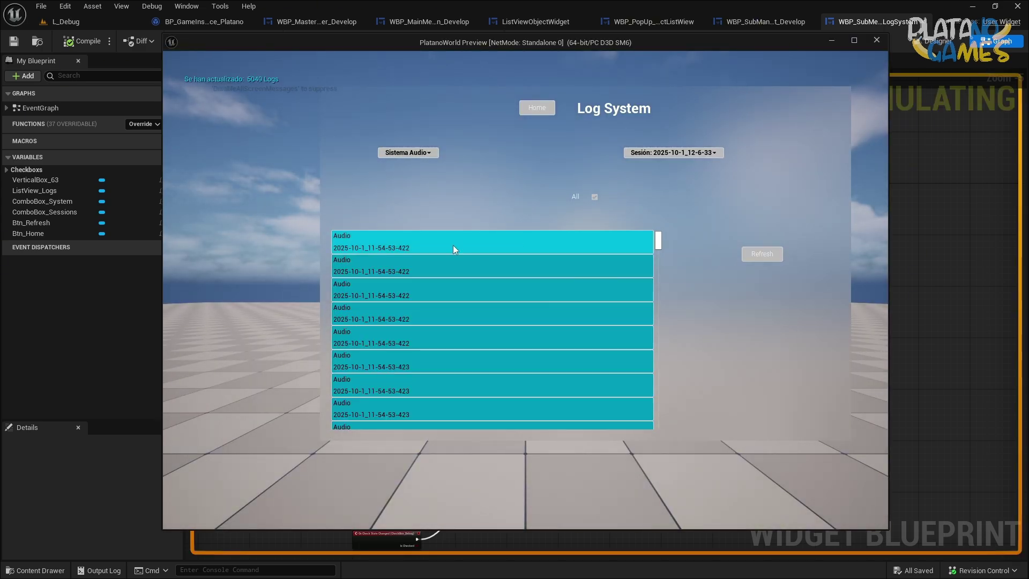
left_click(884, 44)
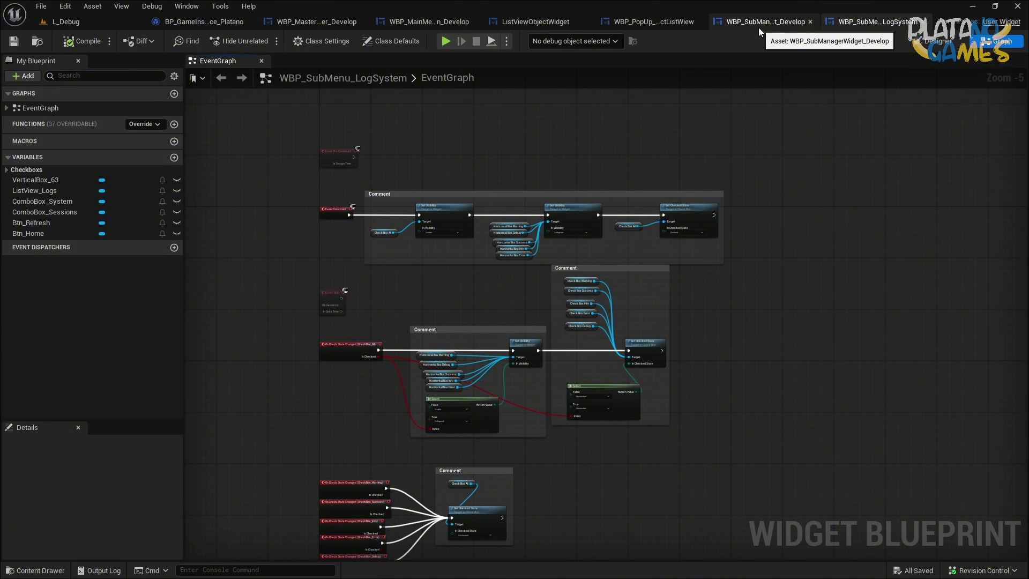
Open BP_GameInstance_Platano's binds_SubMenuLogSystem function graph.
left_click(204, 21)
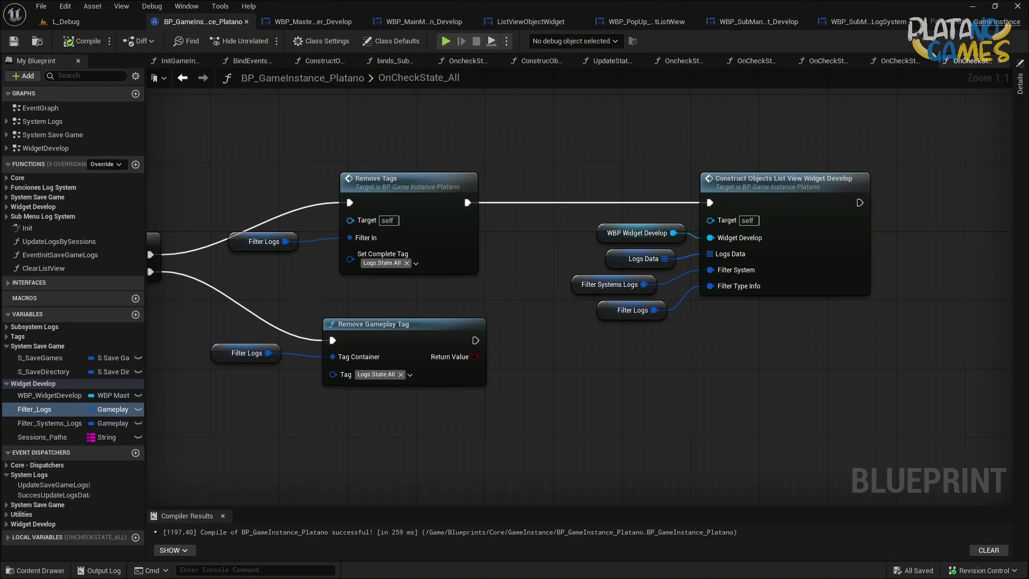
left_click(391, 62)
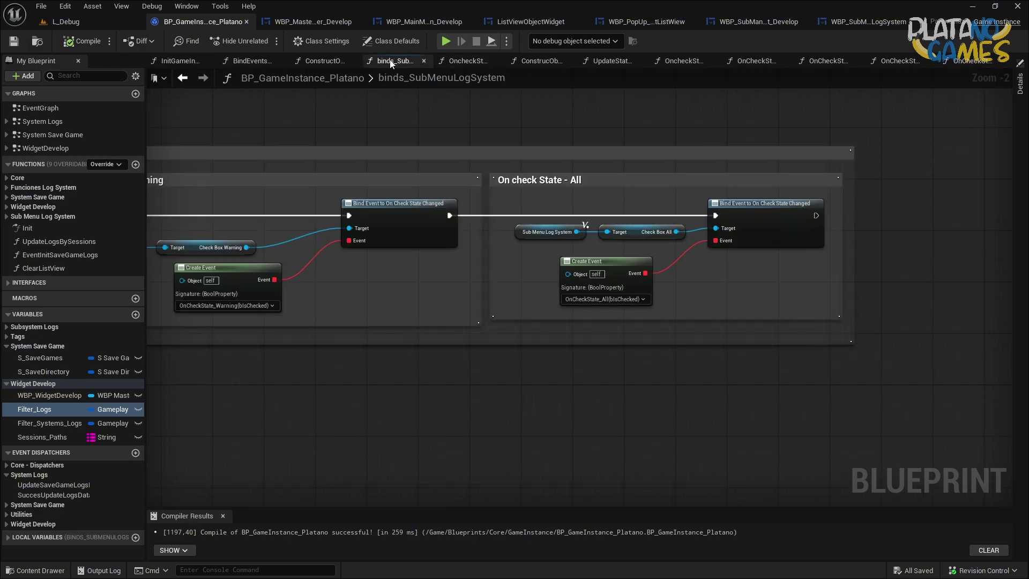
scroll(332, 261, "down", 3)
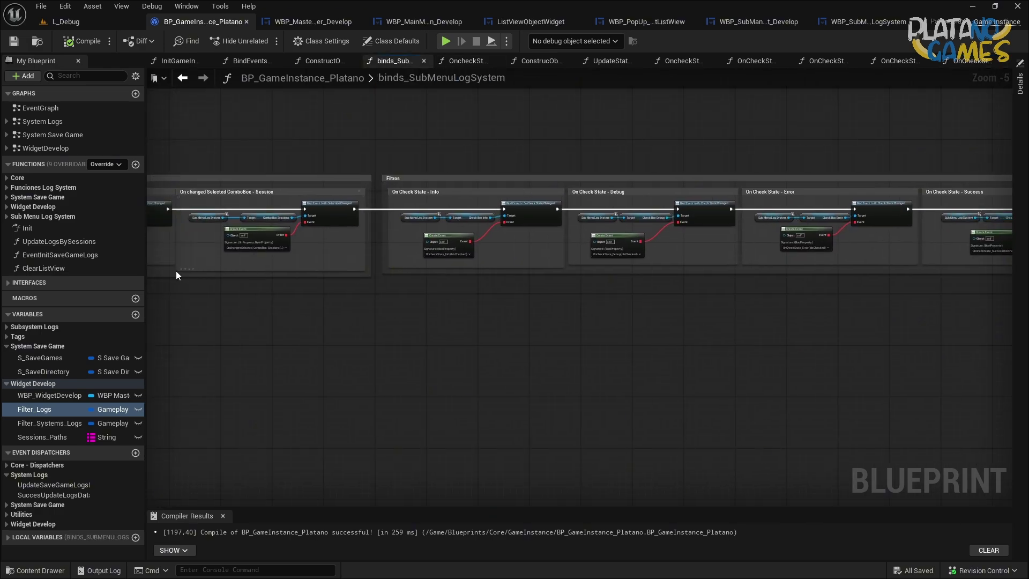
Open the OnchangedSelected_ComboBox_Sessions function from its bind event.
right_click_drag(176, 271, 561, 240)
scroll(595, 237, "up", 1)
scroll(641, 244, "up", 2)
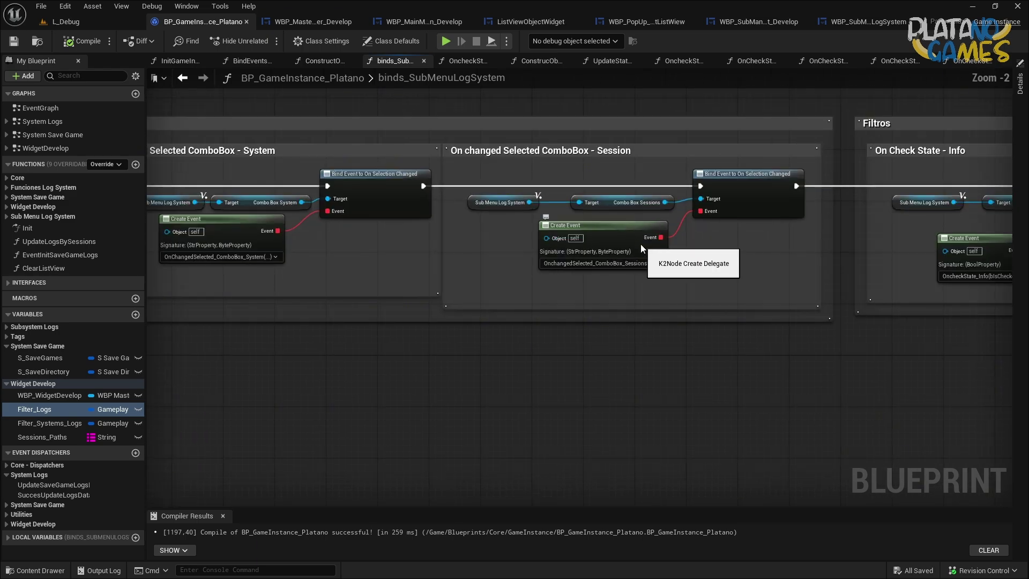
double_click(641, 244)
Delete the comment block and its Refresh Save Game Info Logs node.
left_click_drag(698, 300, 404, 131)
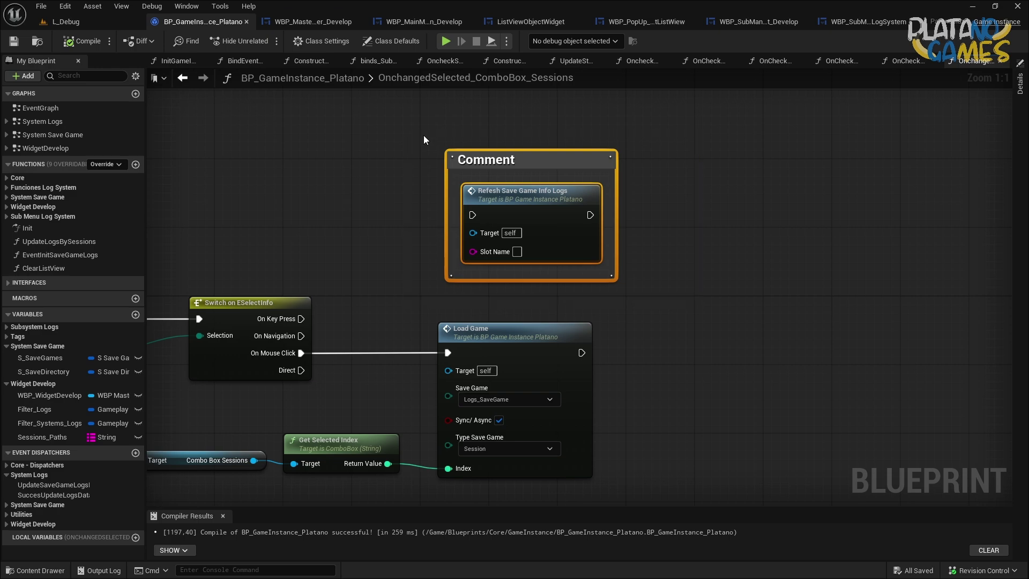
left_click_drag(451, 170, 288, 128)
left_click(556, 194)
right_click_drag(557, 198, 499, 204)
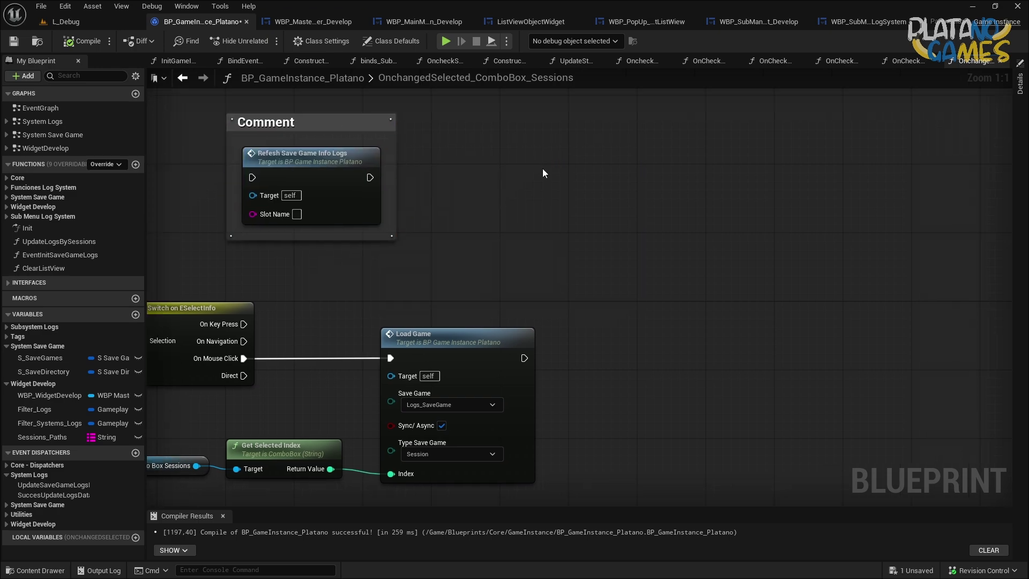
left_click_drag(413, 247, 214, 102)
key("Delete")
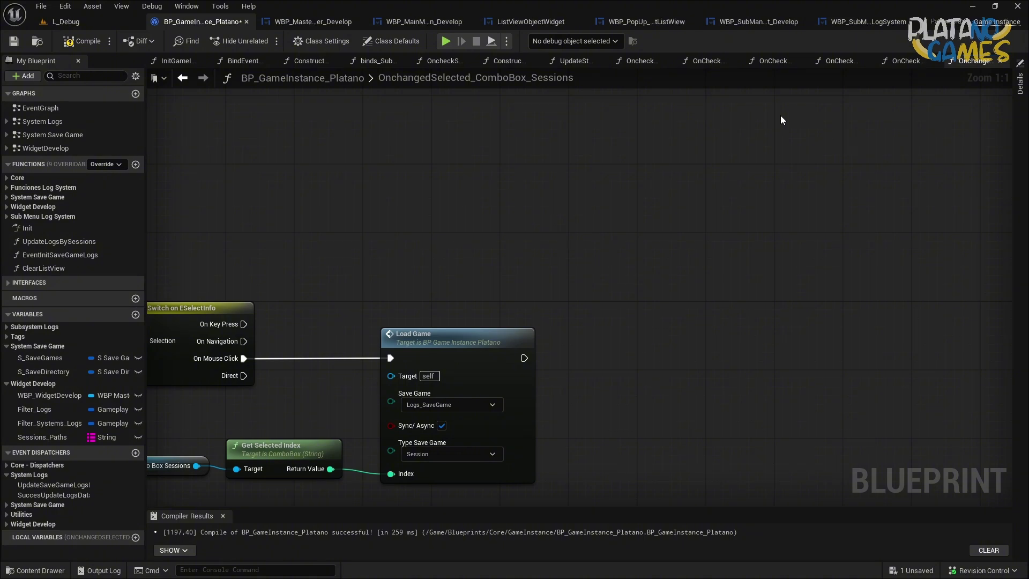
Check the Switch on ESelectInfo and entry nodes, then compile and save.
right_click_drag(538, 295, 633, 212)
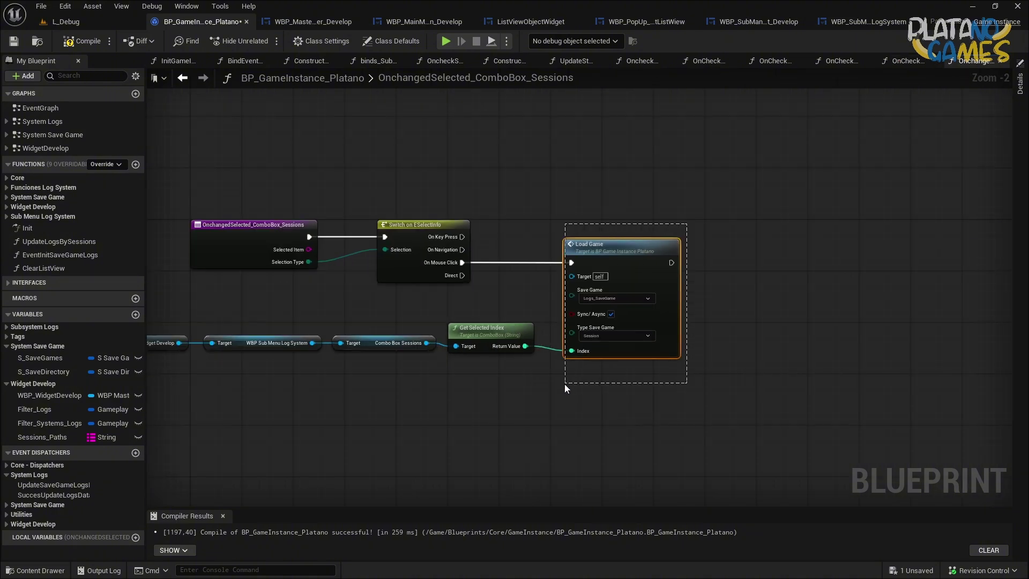
mouse_move(564, 384)
right_mouse_down()
mouse_move(501, 378)
mouse_move(464, 442)
mouse_move(275, 442)
right_mouse_up()
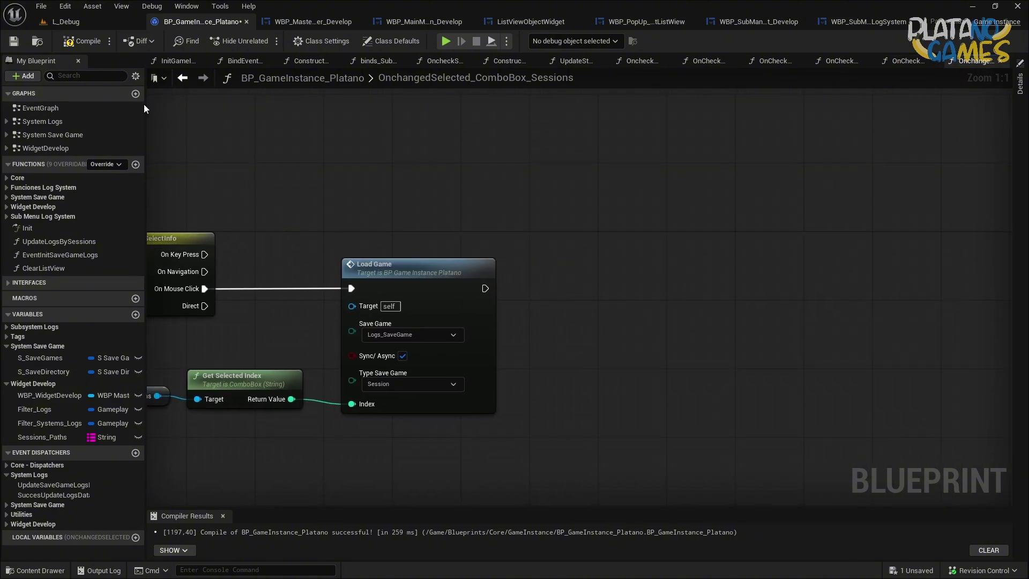
left_click(68, 46)
key("ctrl+s")
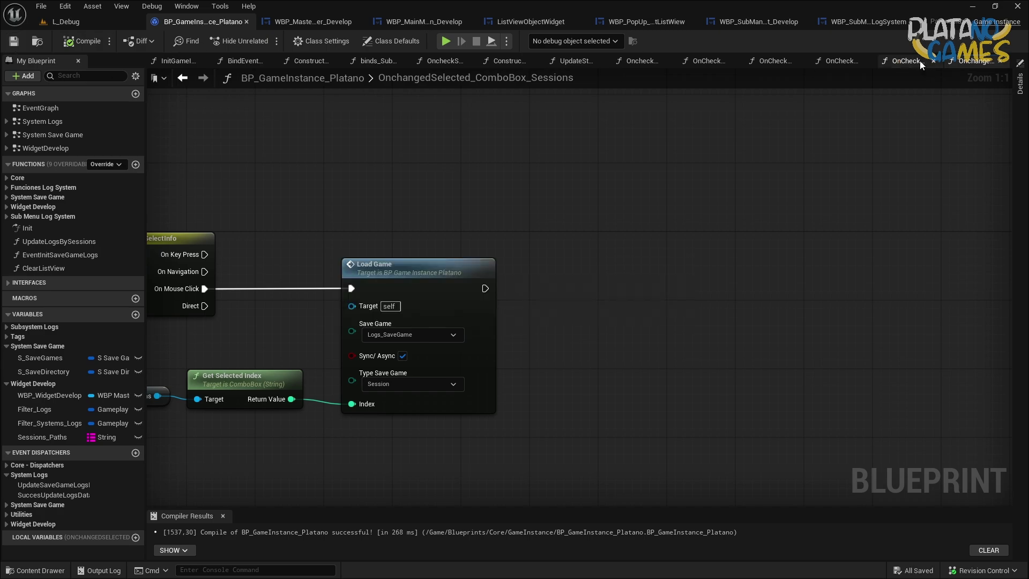
Copy the Construct Objects List View Widget Develop node and variables from OnCheckState_All into this function.
left_click(920, 60)
left_click_drag(668, 182, 842, 345)
left_click(863, 338)
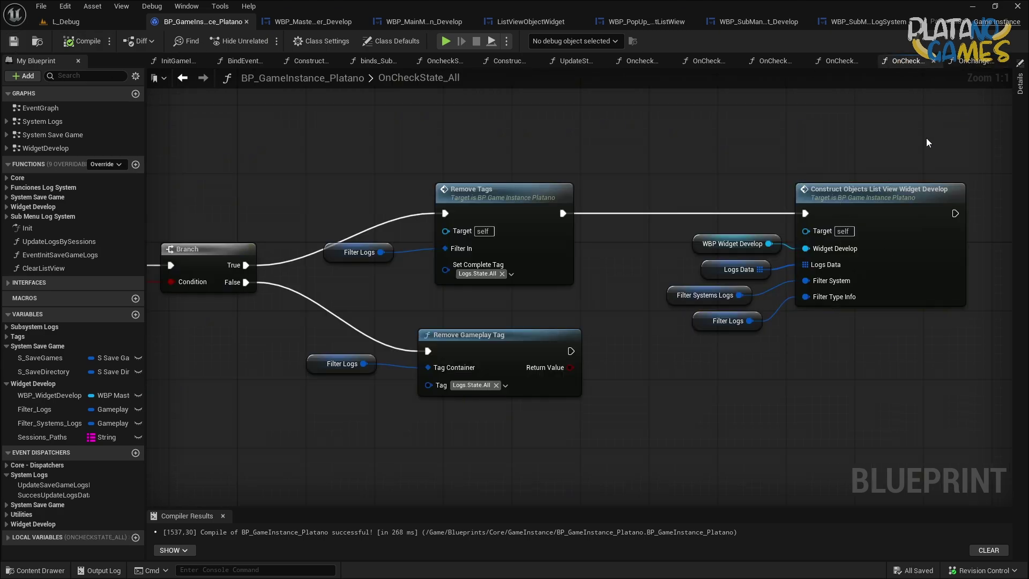
left_click(959, 62)
right_click_drag(709, 284, 673, 258)
key("ctrl+v")
Wire the Construct node to run after Load Game and place it alongside.
left_click_drag(450, 262, 755, 218)
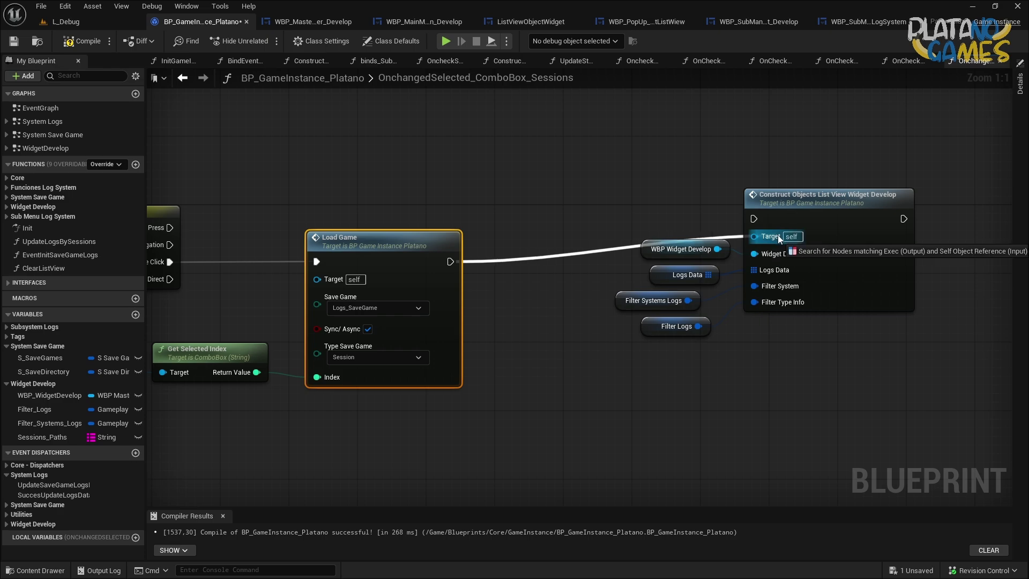
left_click_drag(606, 182, 922, 343)
left_click_drag(873, 268, 804, 311)
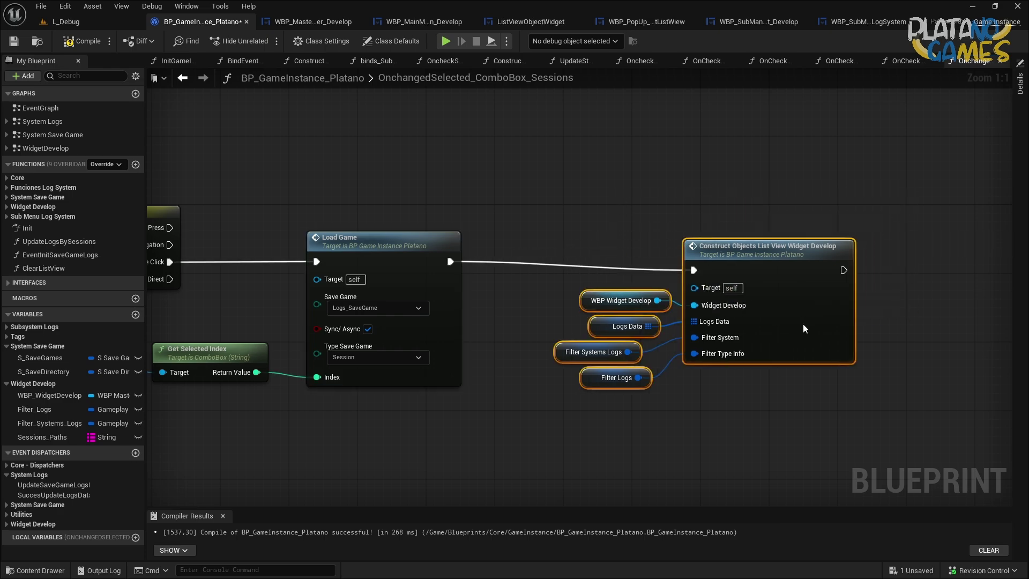
left_click(578, 221)
Compile, save, and start a game preview.
left_click(82, 41)
left_click(13, 40)
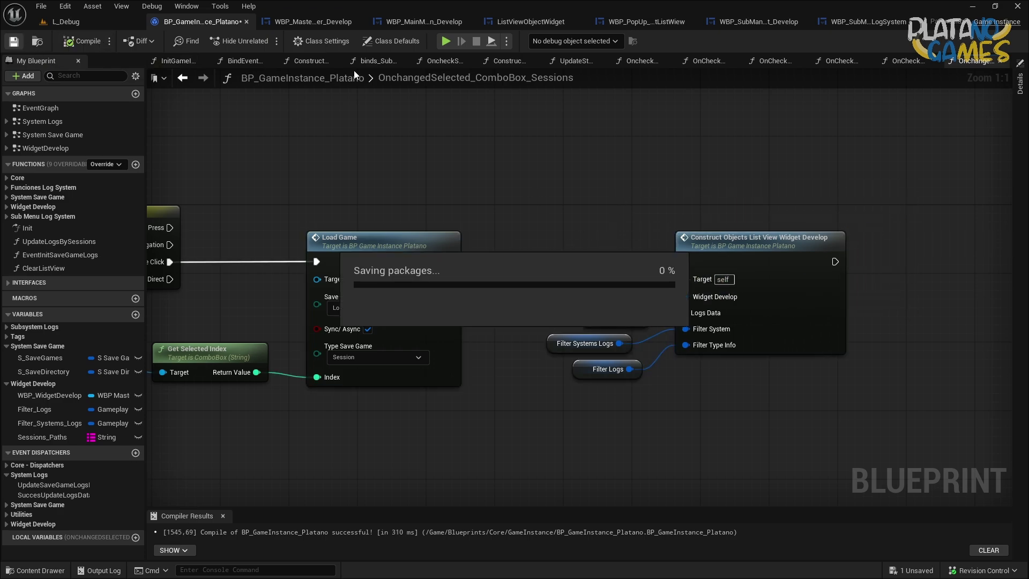
key("alt+p")
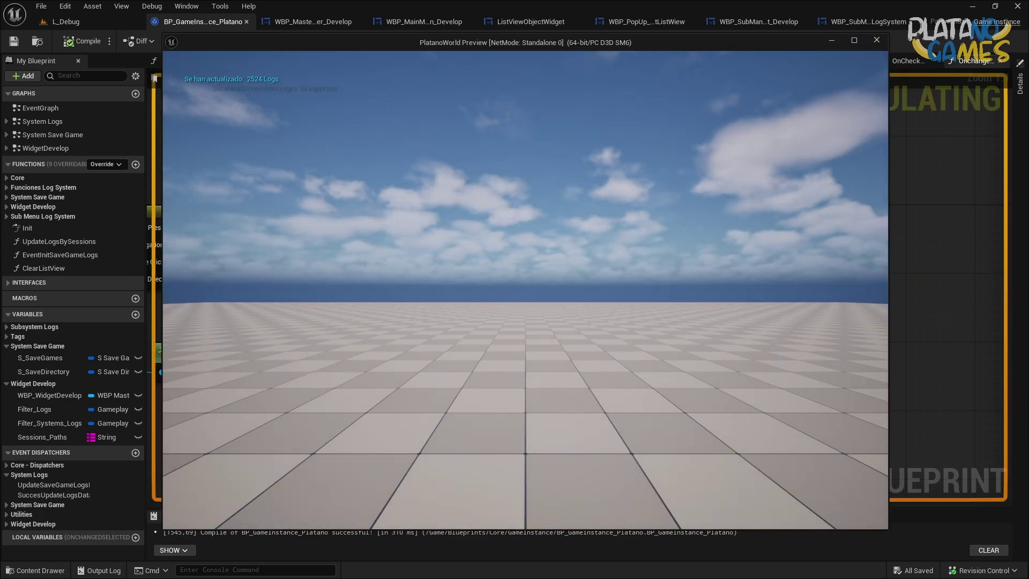
Switch the preview's session to 2025-10-1_12-6-33.
left_click(659, 155)
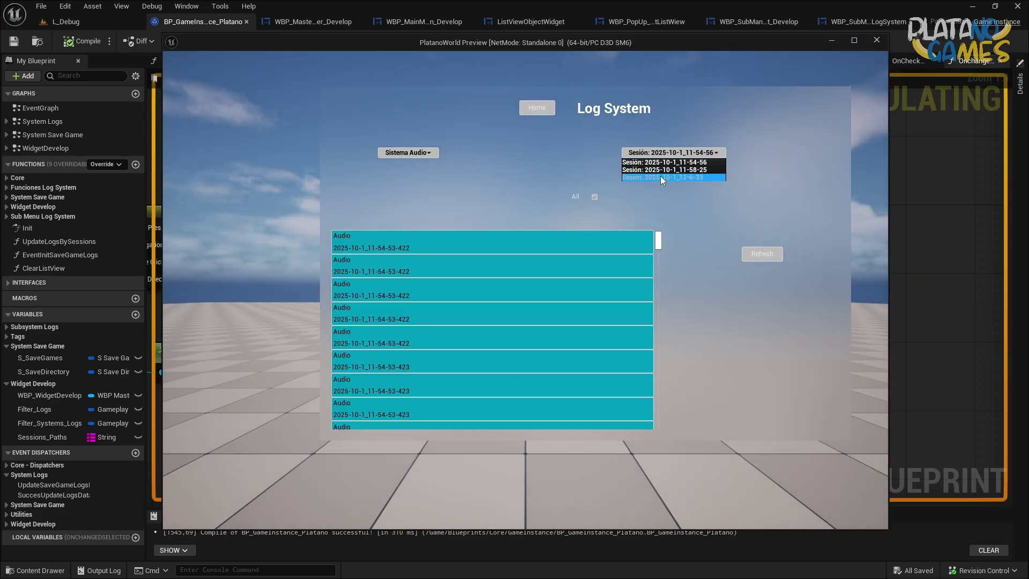
left_click(664, 177)
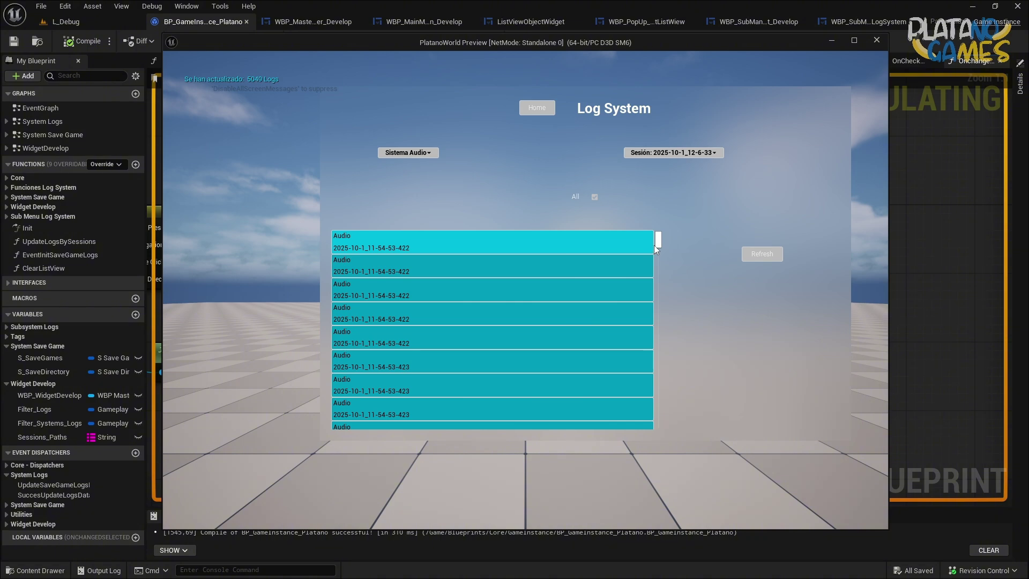
mouse_move(658, 241)
left_mouse_down()
mouse_move(674, 356)
mouse_move(670, 227)
left_mouse_up()
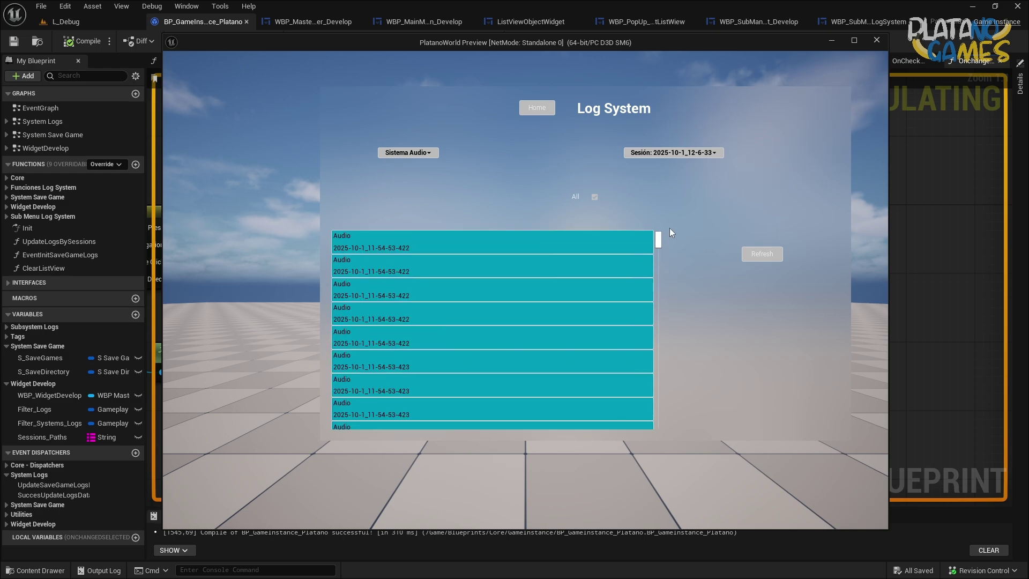
Show only Info logs, then switch to session 2025-10-1_11-54-56.
left_click(464, 198)
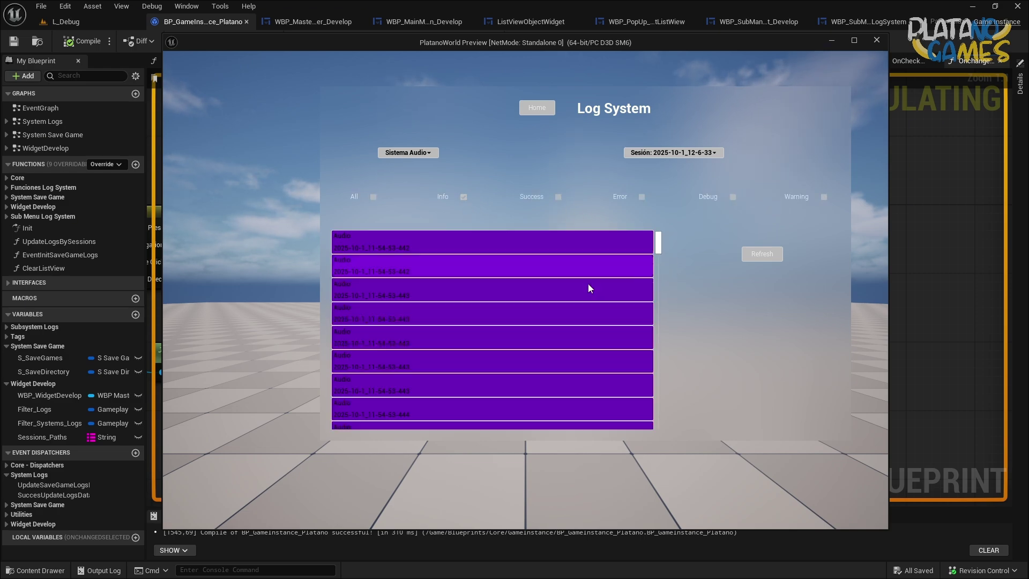
left_click(674, 153)
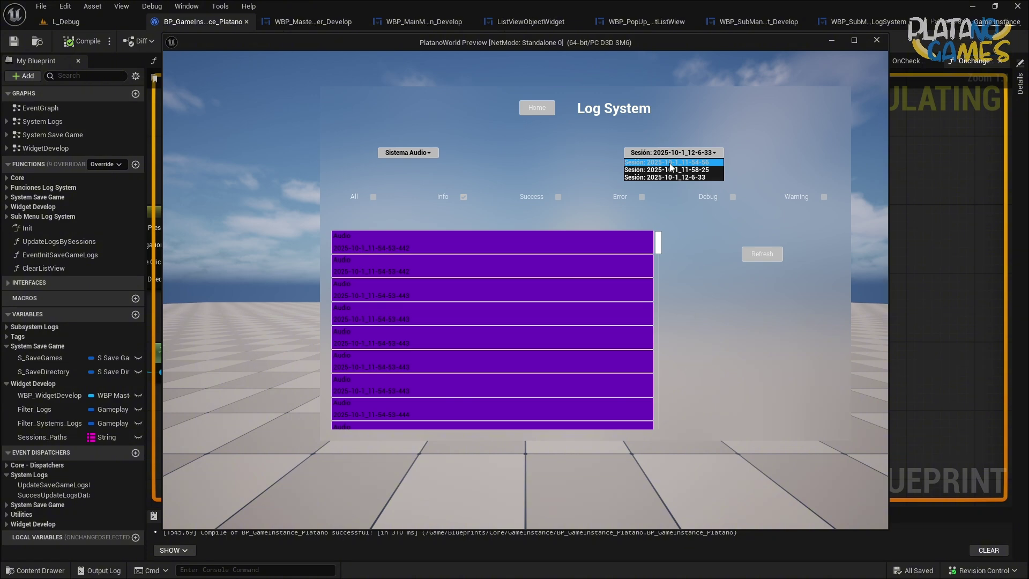
left_click(674, 170)
left_click_drag(660, 250, 658, 430)
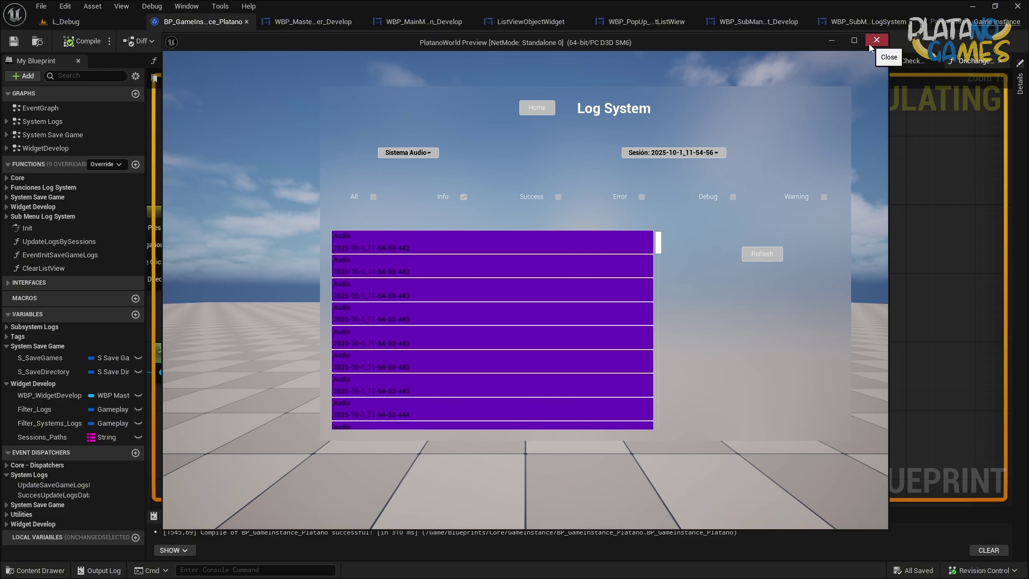
Reopen and dismiss the session list unchanged, then close the preview.
left_click(646, 153)
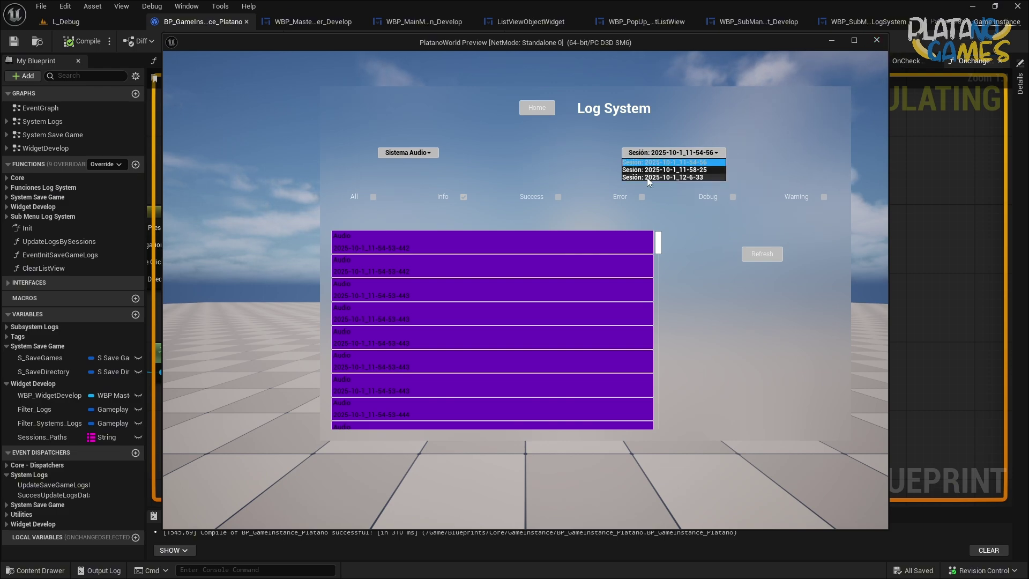
left_click(549, 169)
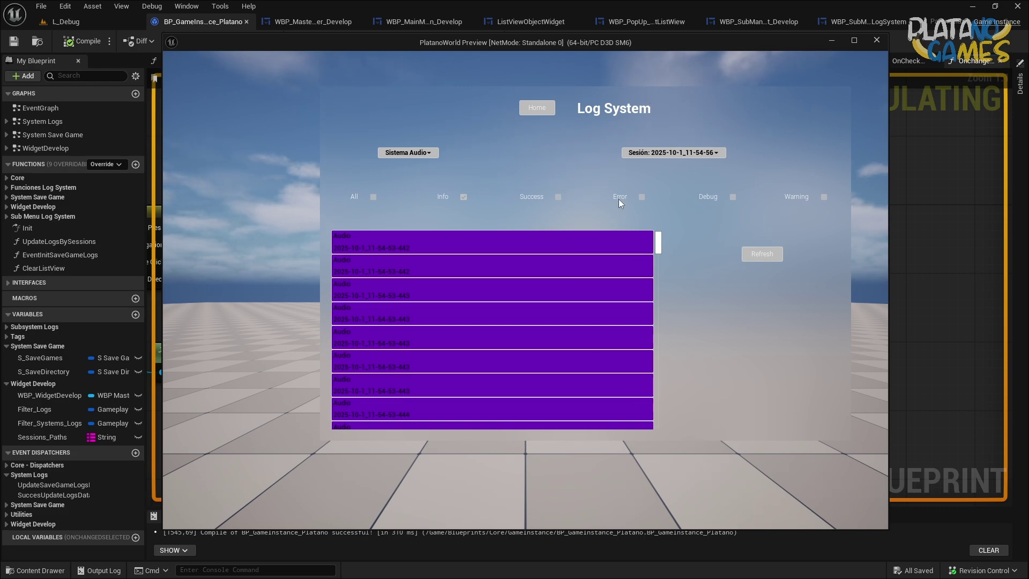
left_click(879, 41)
scroll(655, 212, "down", 5)
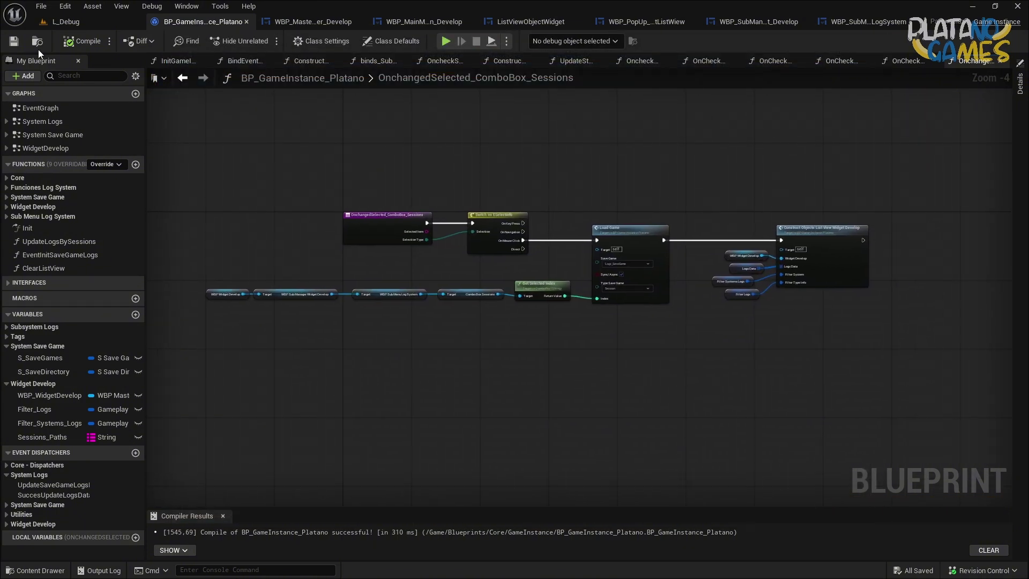
Save, then move to the SubManager widget's Log System designer.
left_click(14, 41)
scroll(372, 132, "up", 1)
left_click(533, 22)
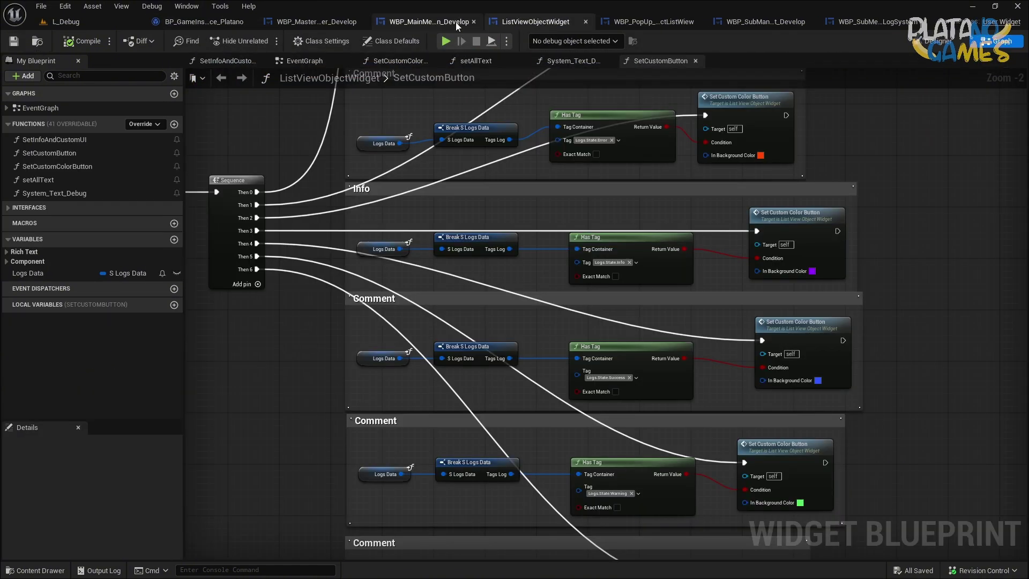
left_click(653, 19)
left_click(766, 22)
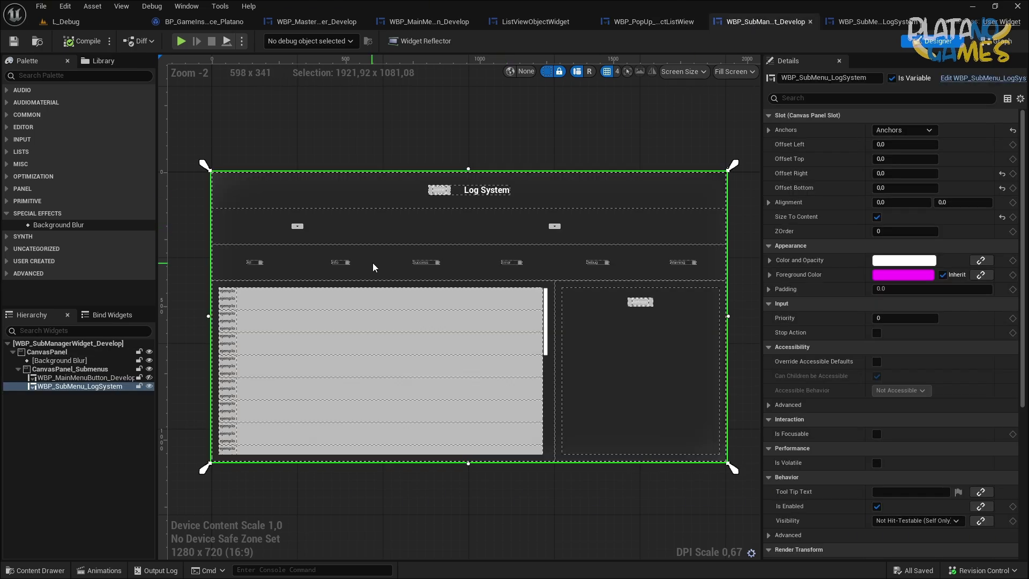
Lower the Background Blur strength to 44.0 and enable Blur Radius.
left_click(59, 361)
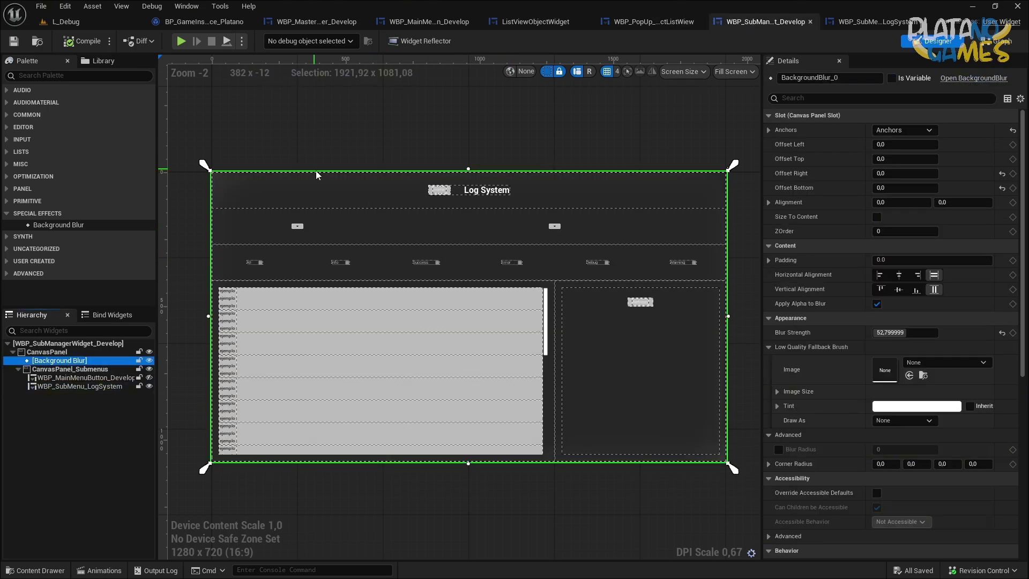
mouse_move(911, 332)
left_mouse_down()
mouse_move(882, 332)
mouse_move(899, 335)
left_mouse_up()
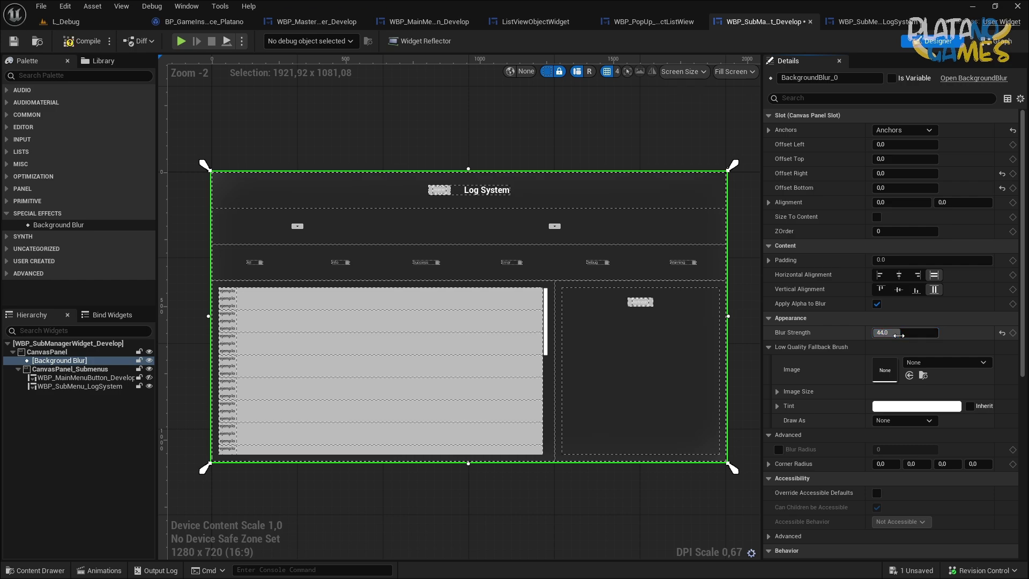
left_click(779, 449)
mouse_move(882, 450)
left_mouse_down()
mouse_move(911, 449)
mouse_move(885, 449)
left_mouse_up()
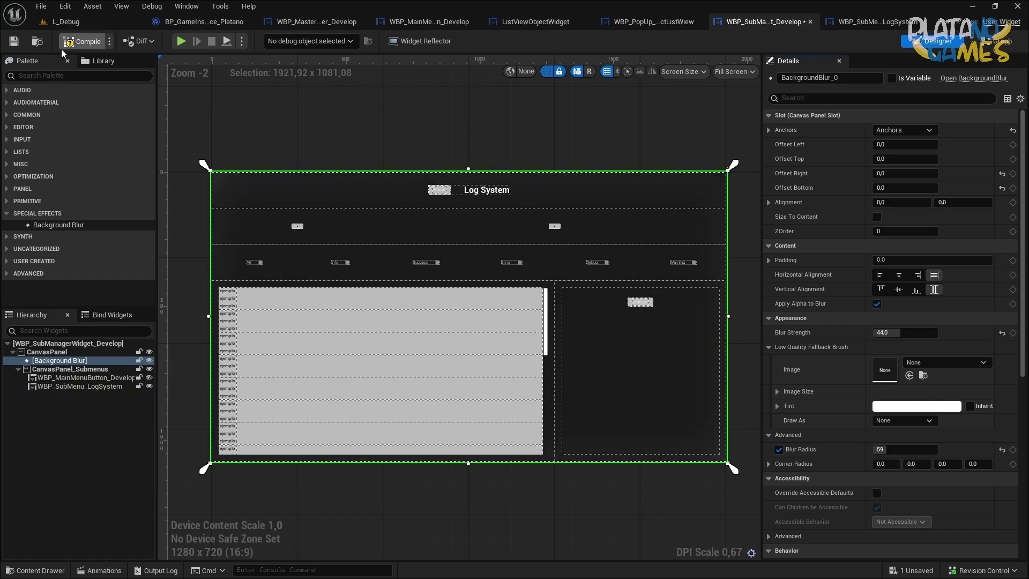
Preview the blur, then commit a blur radius of 39.
left_click(181, 42)
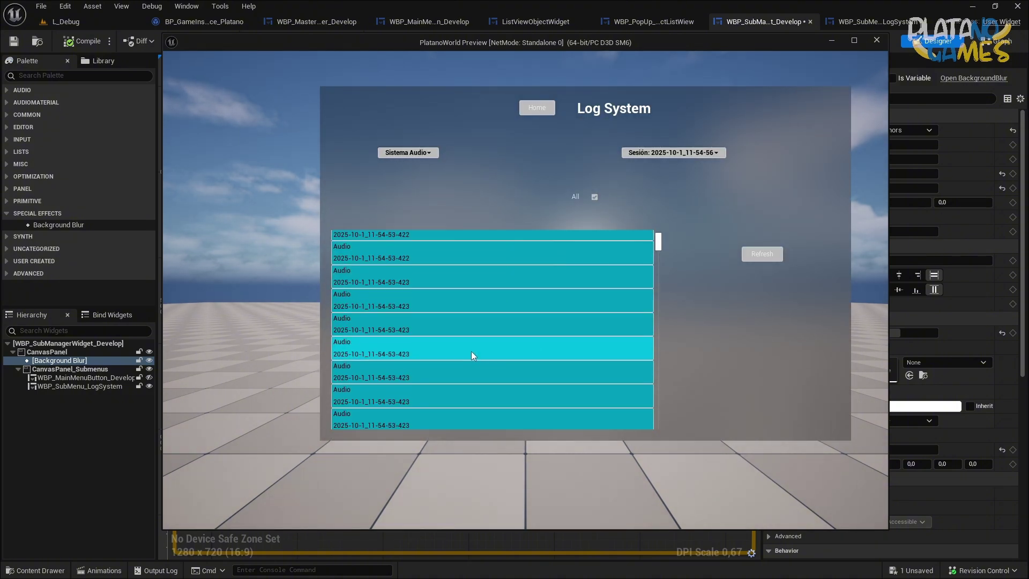
key("Escape")
left_click(881, 450)
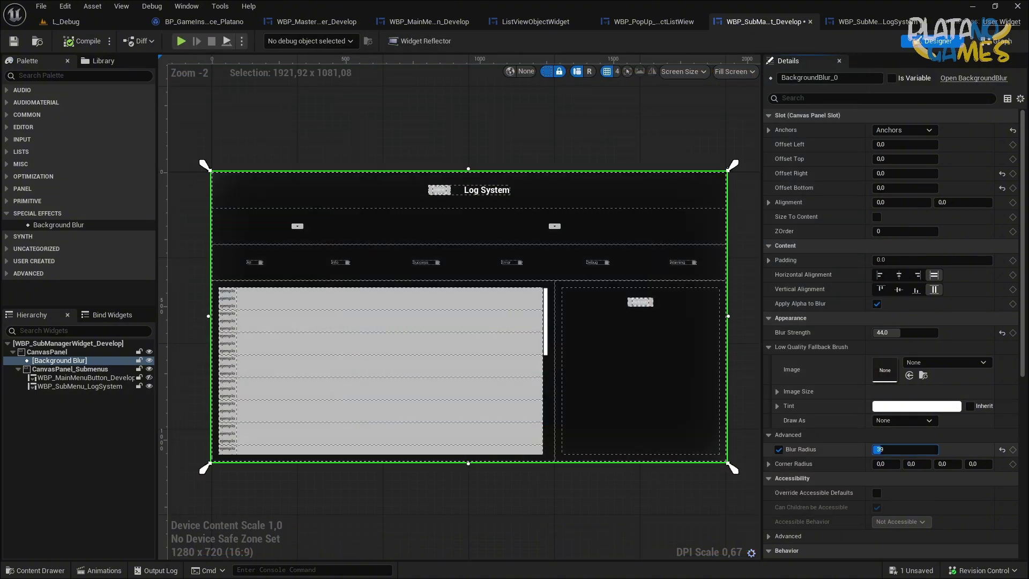
key("Return")
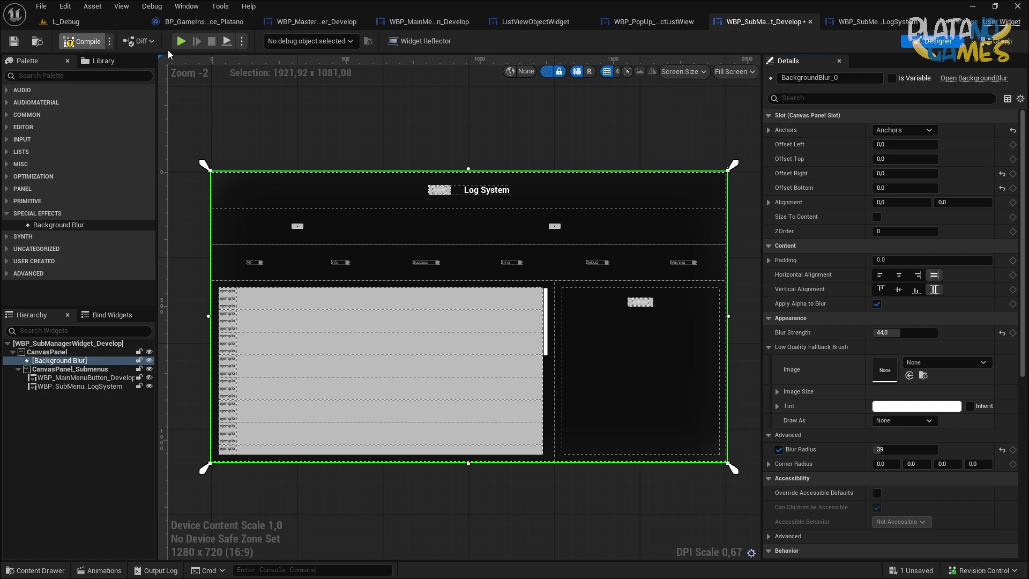
Preview the Log System, leave the session and system lists unchanged, filter to Info entries, then exit.
left_click(178, 44)
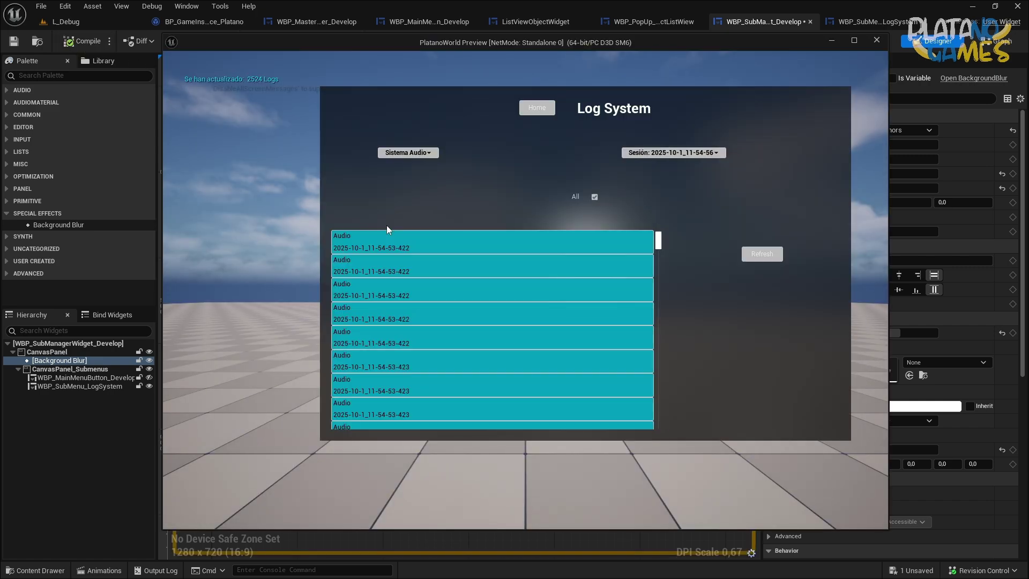
left_click(646, 154)
left_click(614, 208)
left_click(407, 152)
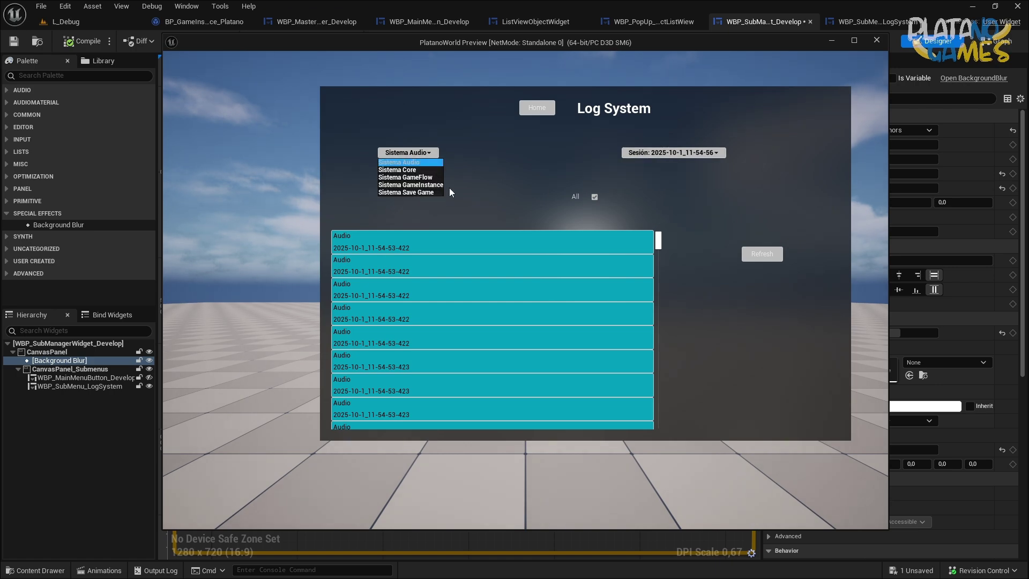
left_click(450, 189)
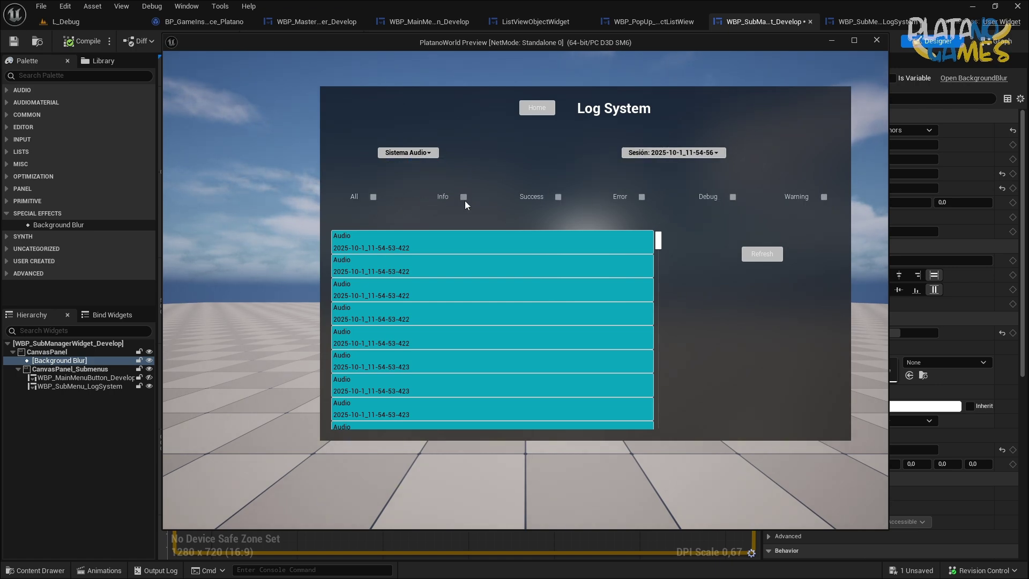
left_click(463, 198)
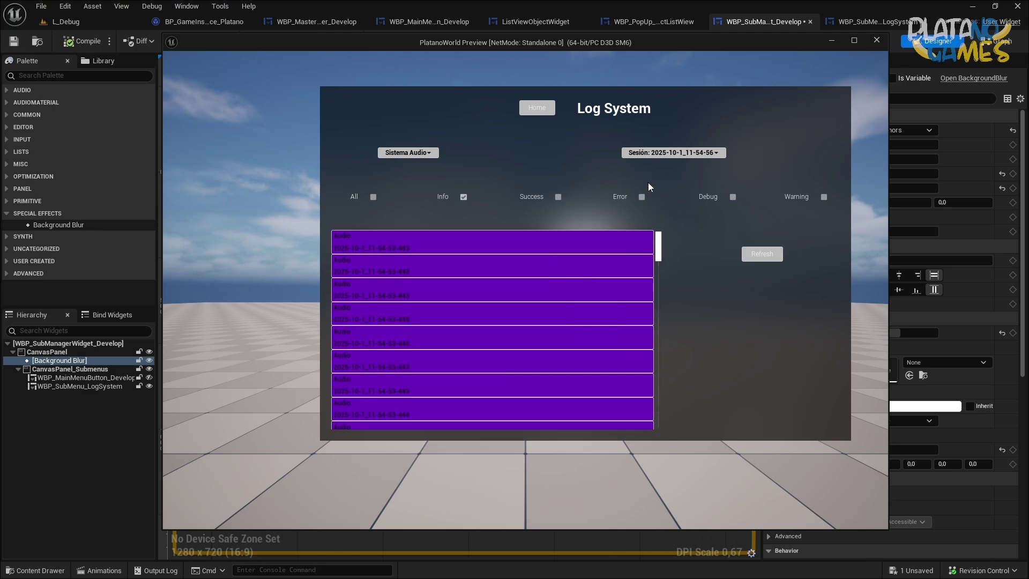
key("Escape")
Save the SubManager widget and switch to the game instance's combo box sessions graph.
left_click(14, 41)
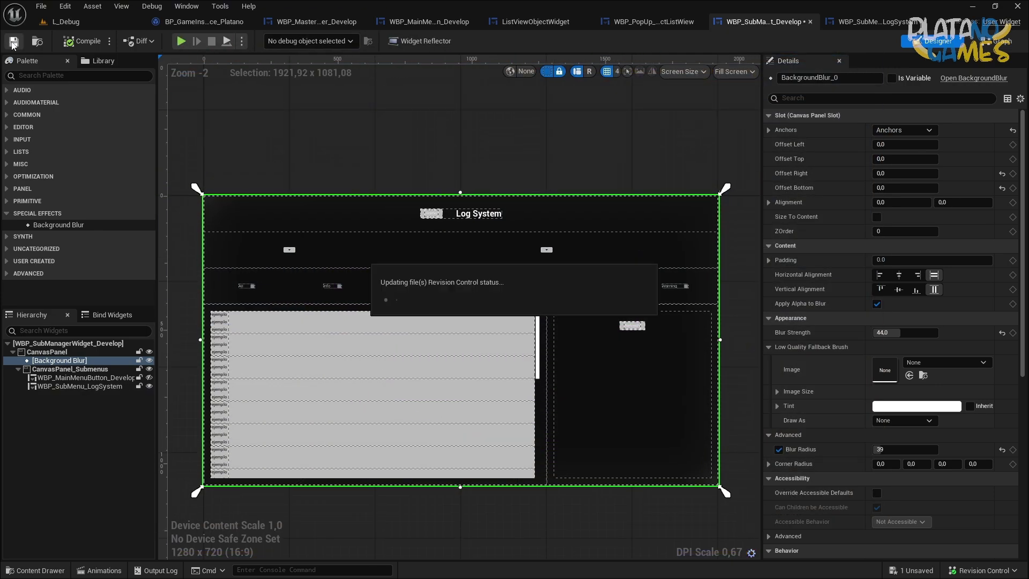
left_click(865, 27)
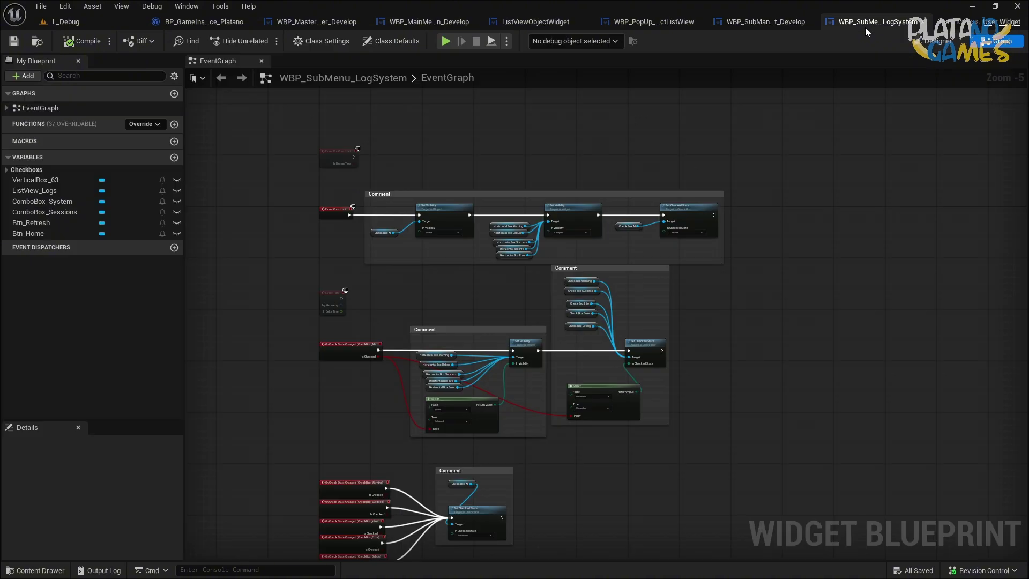
left_click(632, 24)
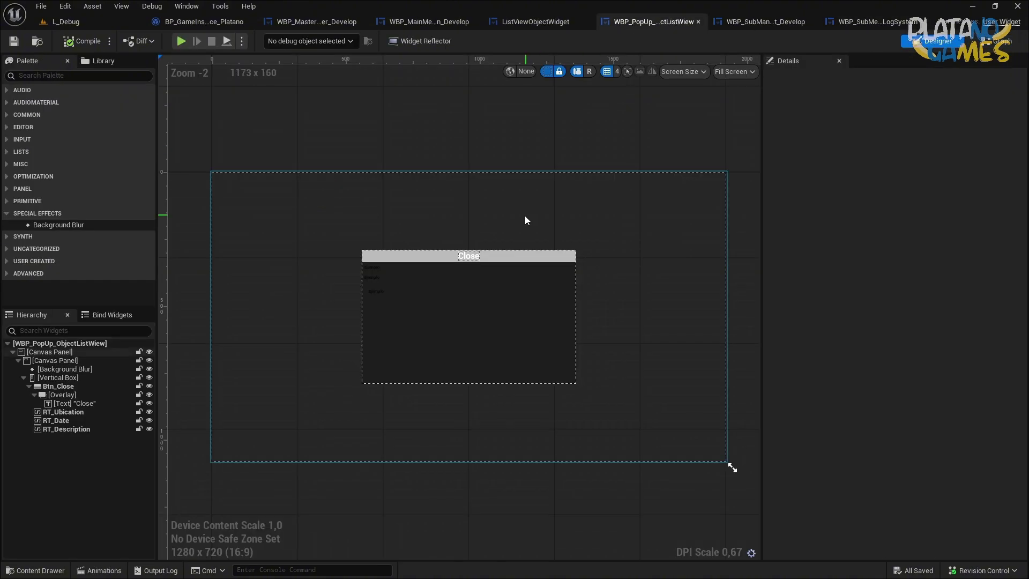
left_click(213, 25)
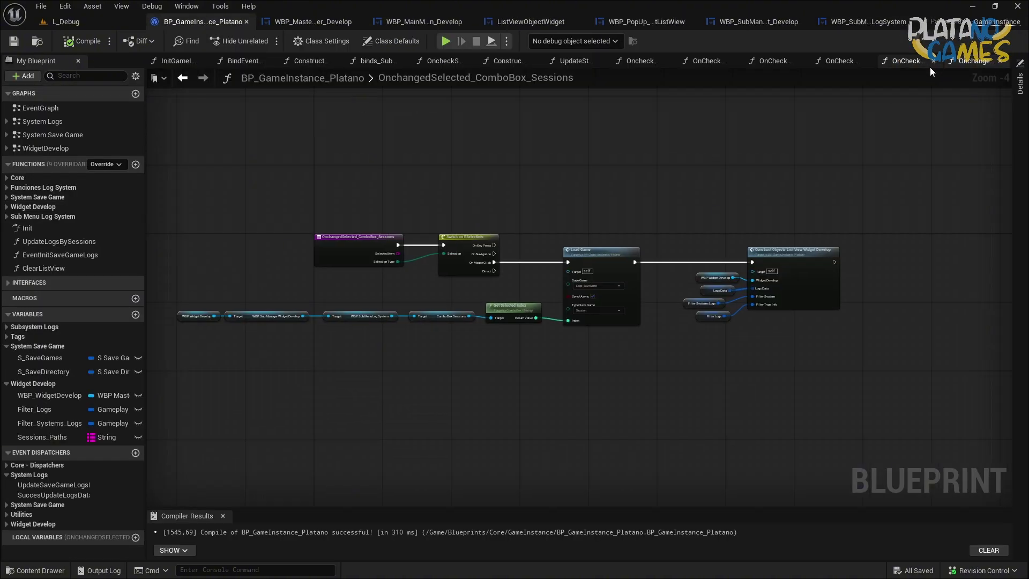
scroll(556, 209, "up", 3)
Inspect the Construct Objects List View function, nudging its Logs Data and IS NOT EMPTY nodes.
left_click_drag(723, 155, 546, 396)
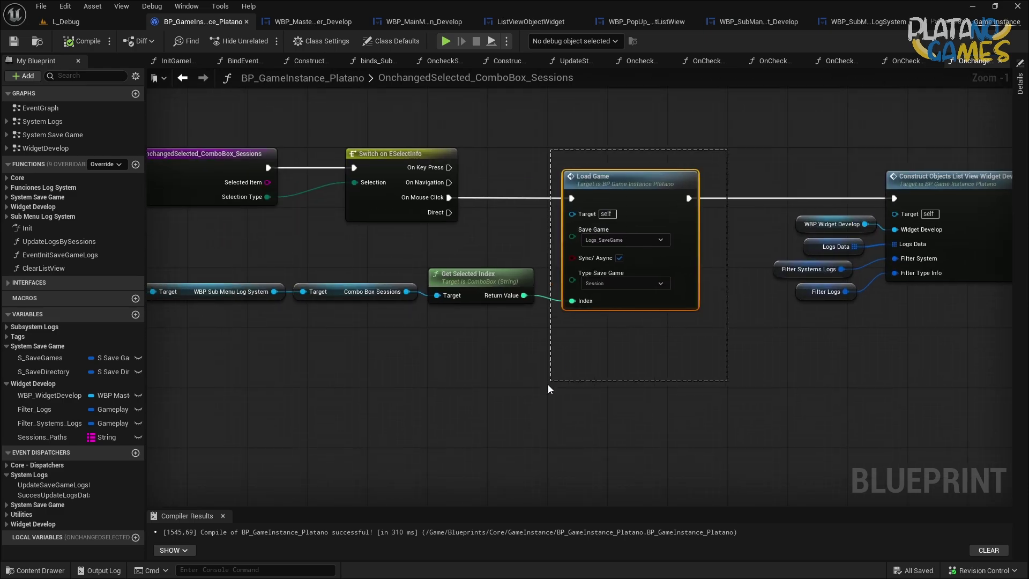
right_click_drag(670, 355, 494, 401)
left_click_drag(493, 402, 841, 198)
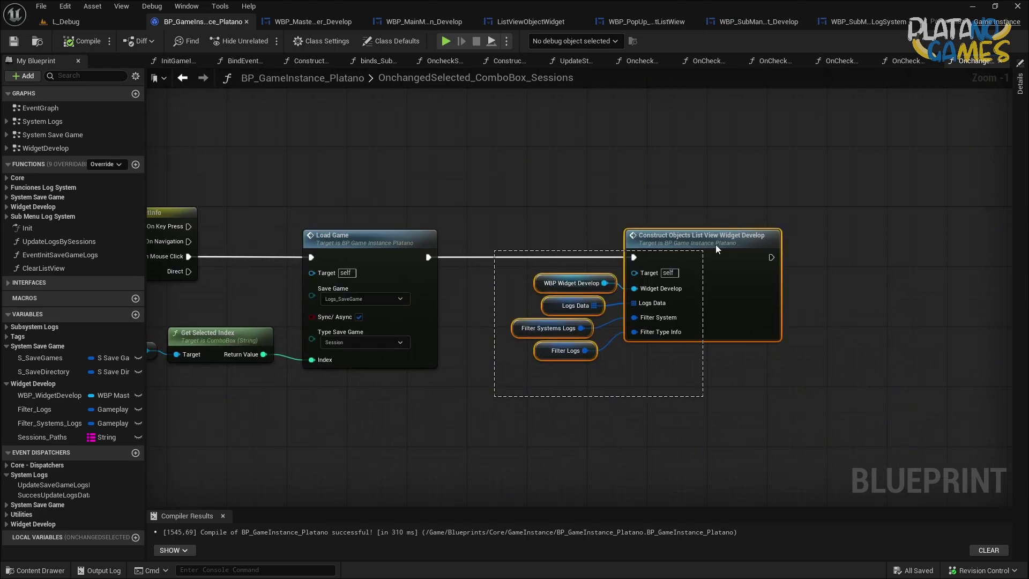
right_click_drag(532, 188, 718, 176)
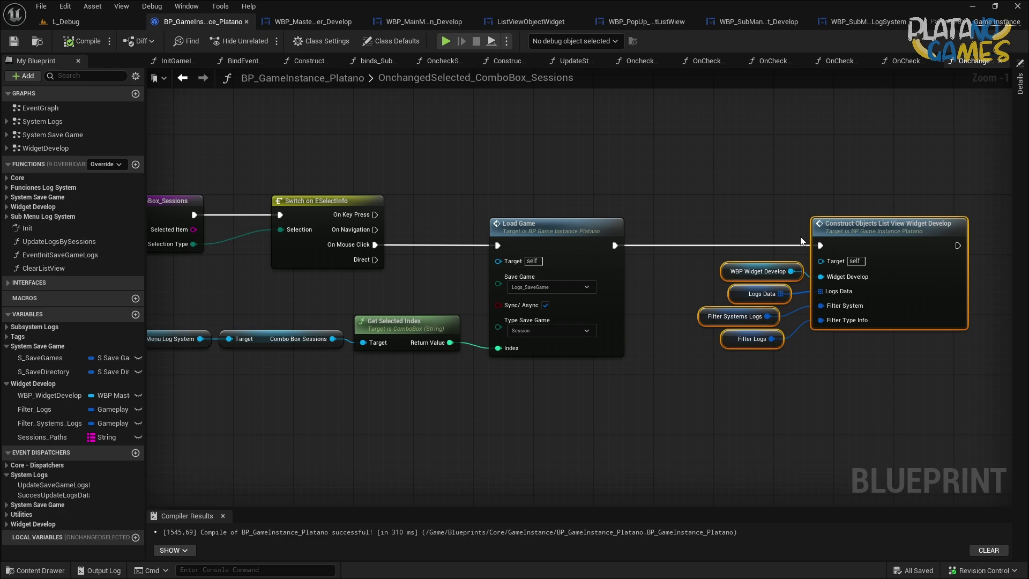
left_click(871, 236)
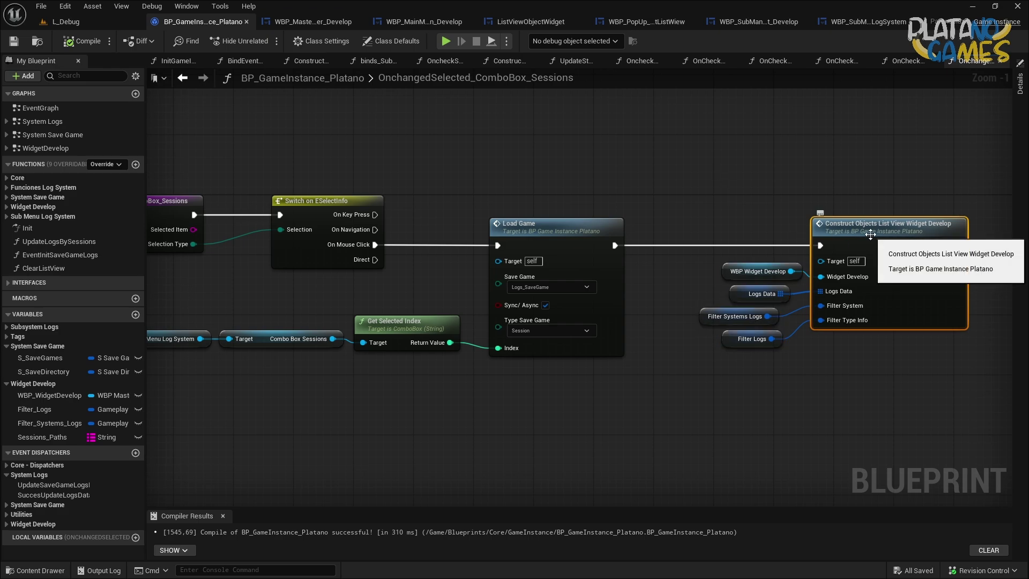
double_click(871, 234)
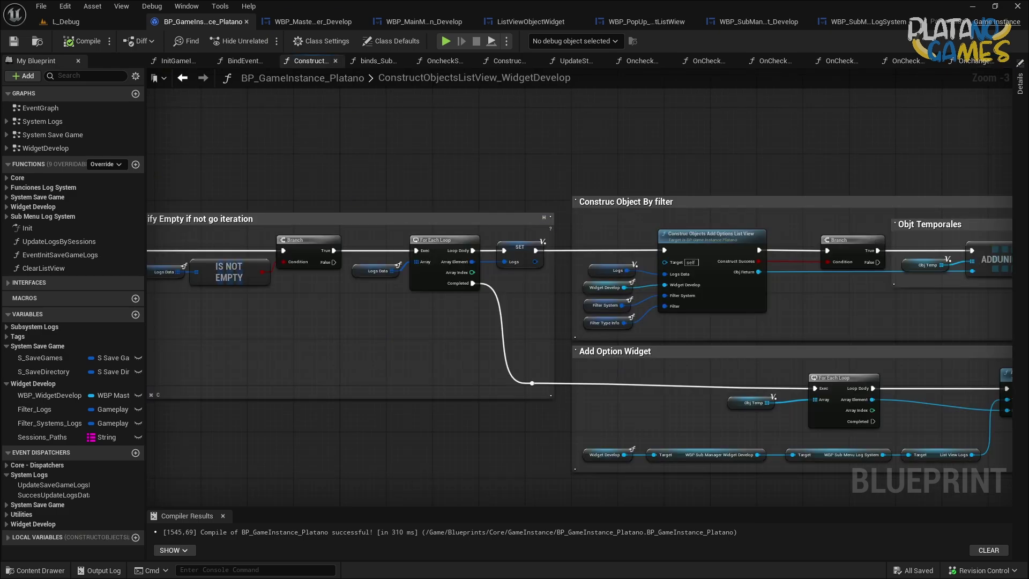
right_click_drag(593, 259, 461, 270)
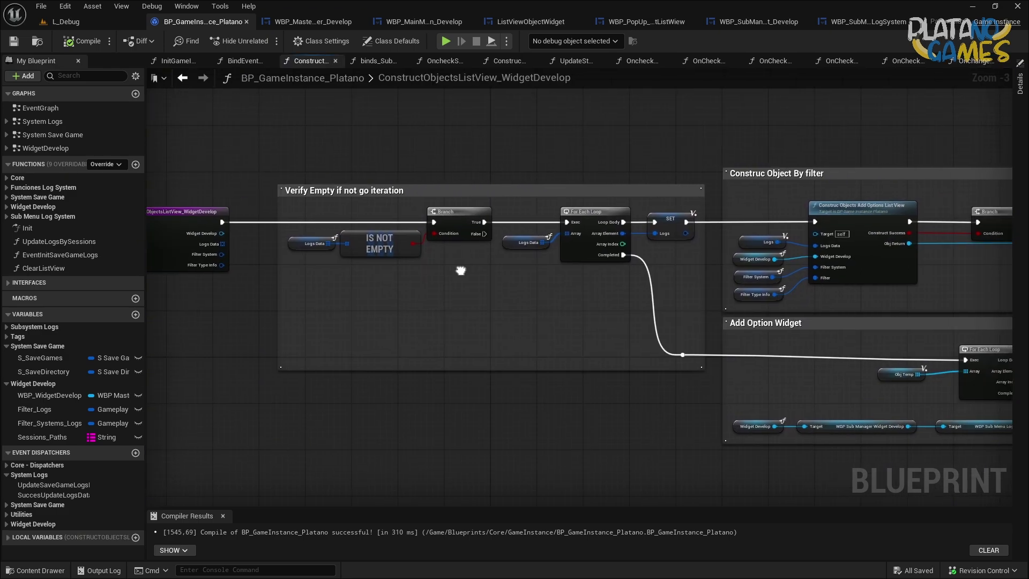
left_click_drag(385, 252, 372, 253)
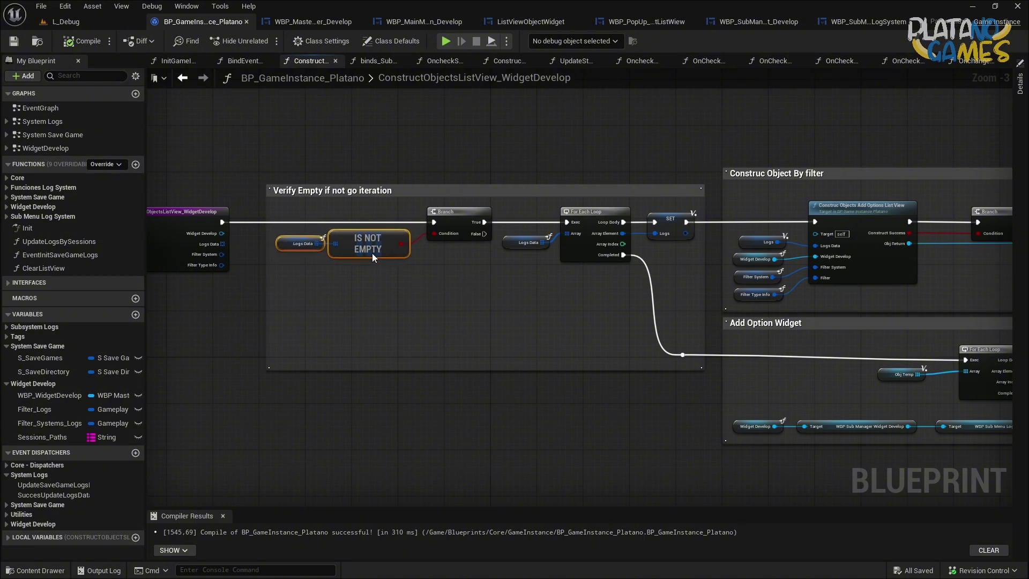
left_click(465, 270)
mouse_move(465, 271)
right_mouse_down()
mouse_move(361, 275)
mouse_move(489, 271)
right_mouse_up()
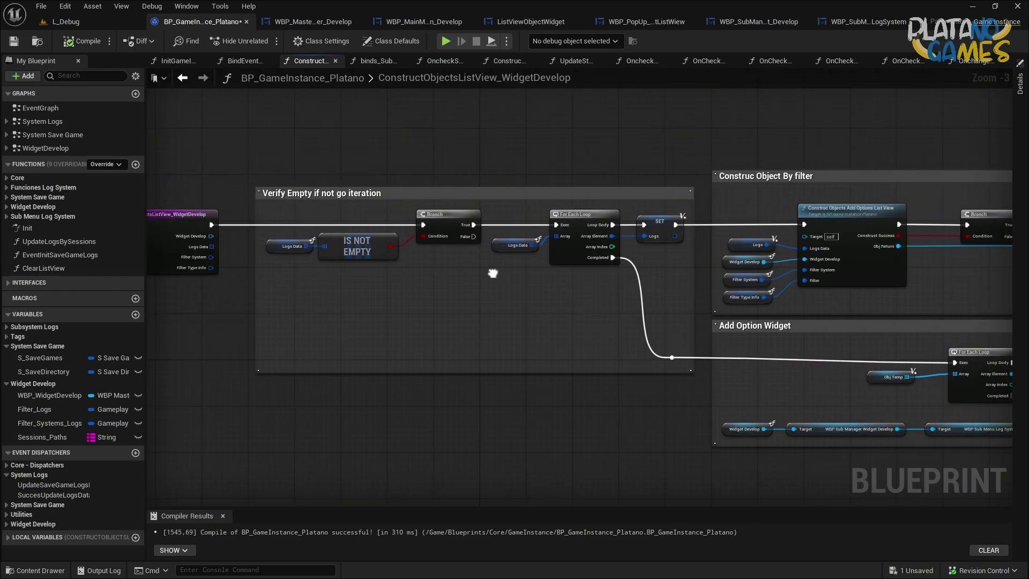
Straighten the five-node Get Selected Index reference chain feeding Load Game into one row.
left_click(182, 78)
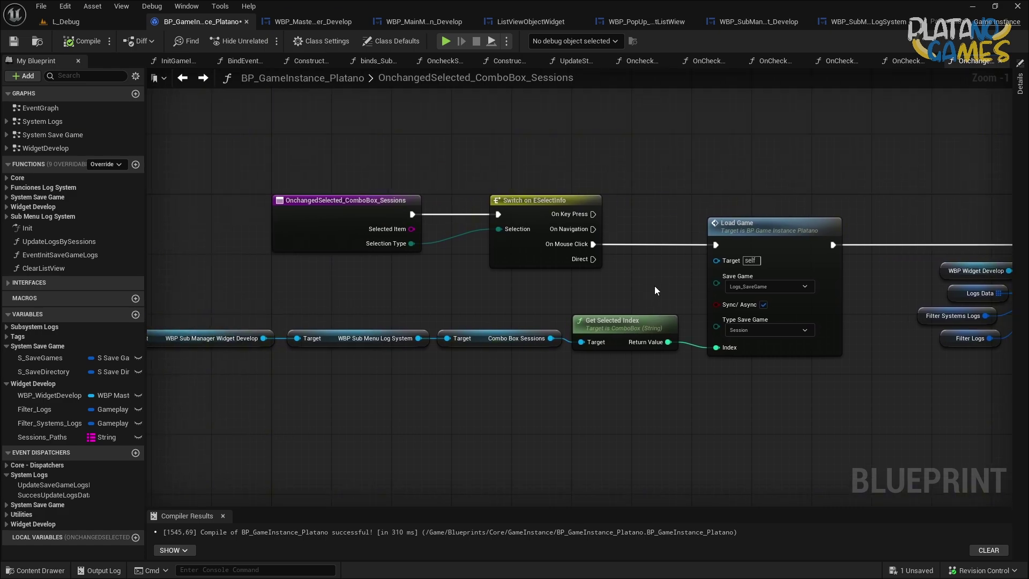
scroll(655, 285, "down", 2)
left_click_drag(293, 264, 771, 356)
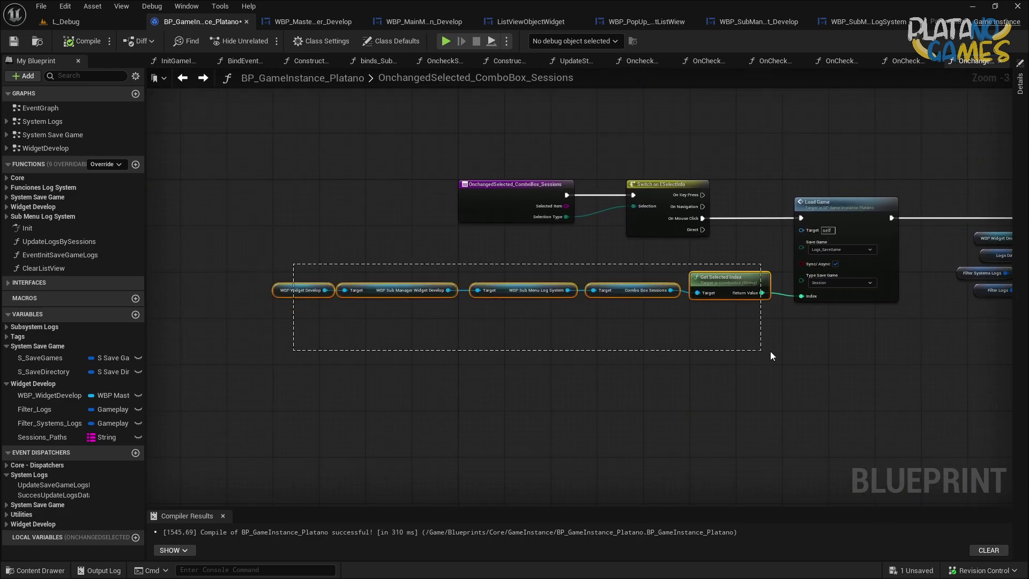
key("q")
left_click(654, 346)
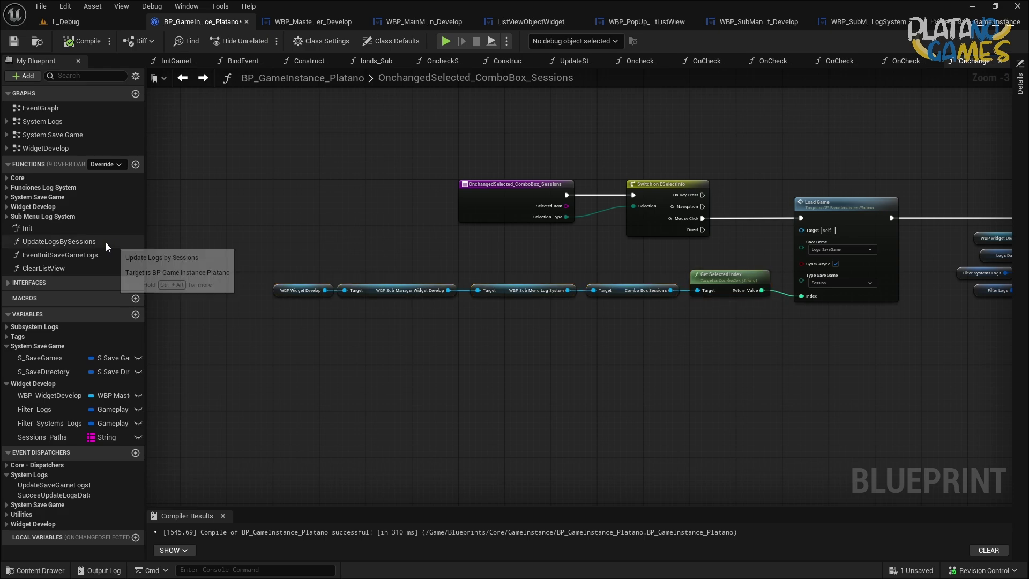
Open the UpdateLogsBySessions function and select its Logs Data getter near the ADDUNIQUE loop.
double_click(43, 270)
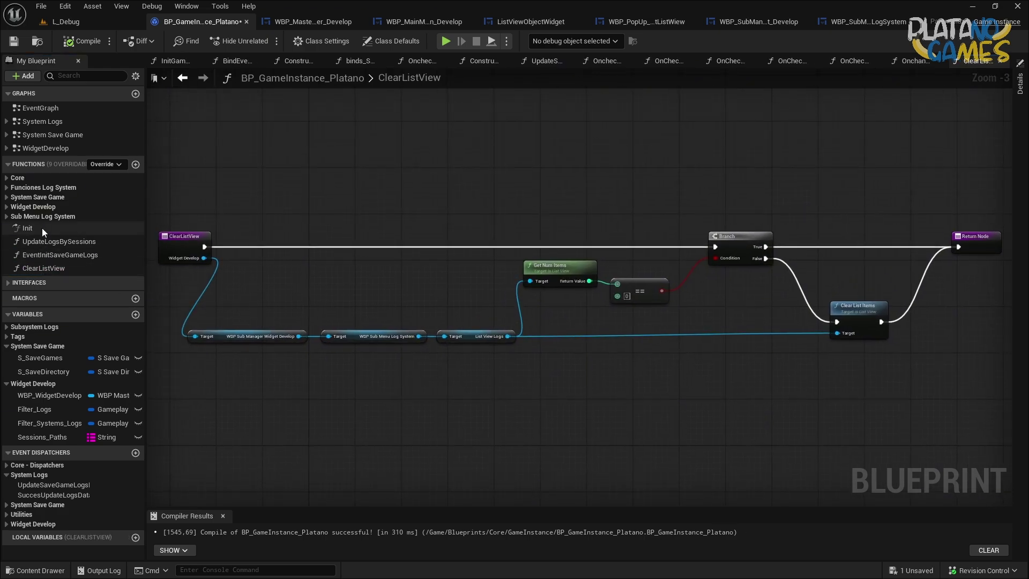
left_click(9, 220)
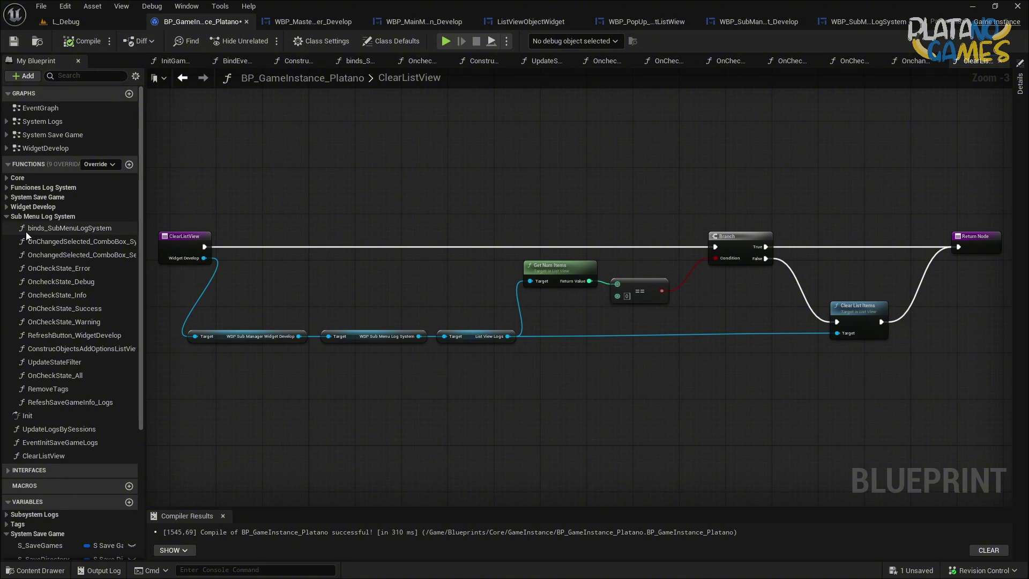
double_click(42, 430)
scroll(456, 263, "up", 2)
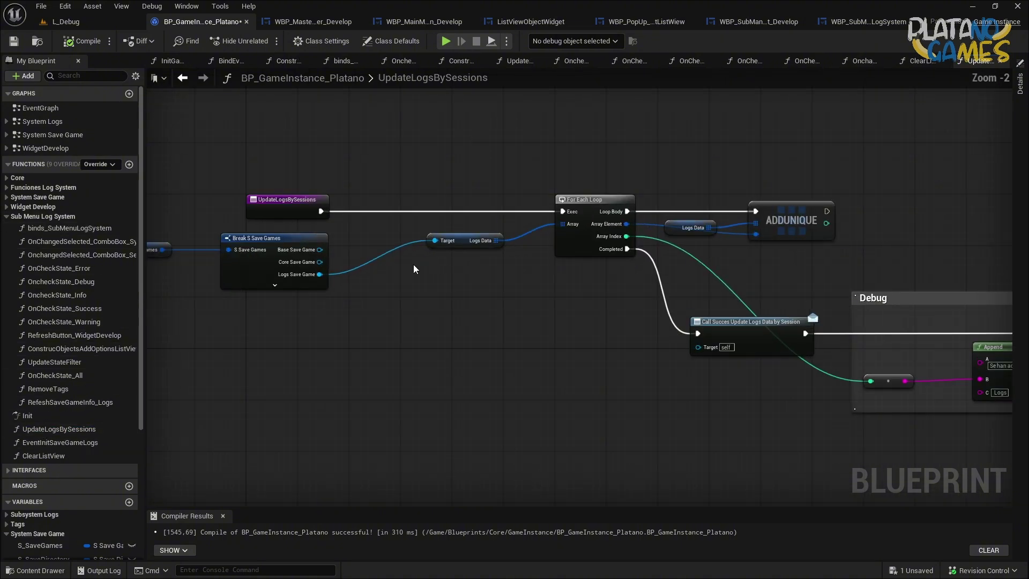
right_click_drag(413, 265, 623, 258)
right_click_drag(856, 266, 576, 246)
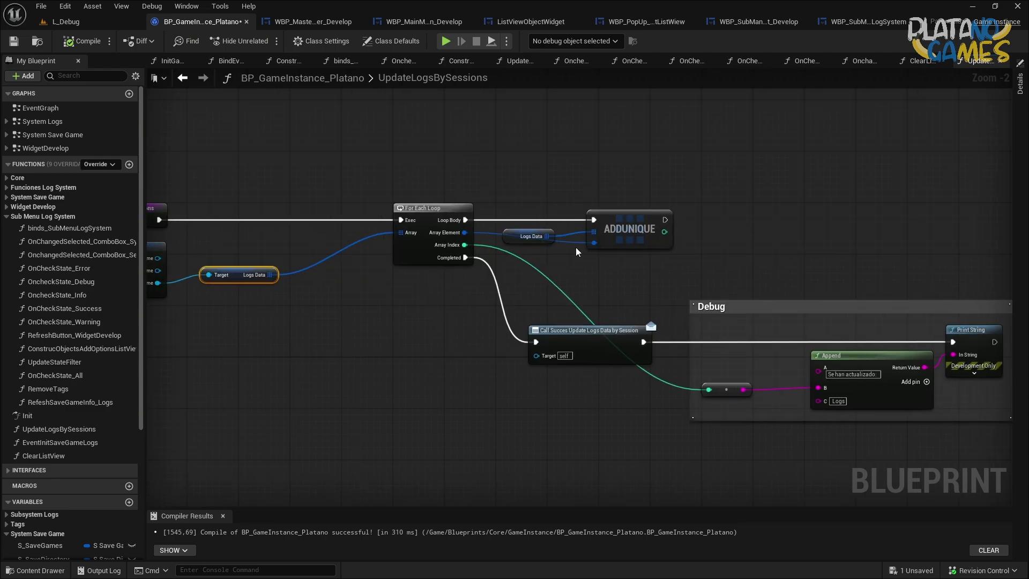
scroll(576, 247, "up", 2)
left_click_drag(775, 253, 660, 210)
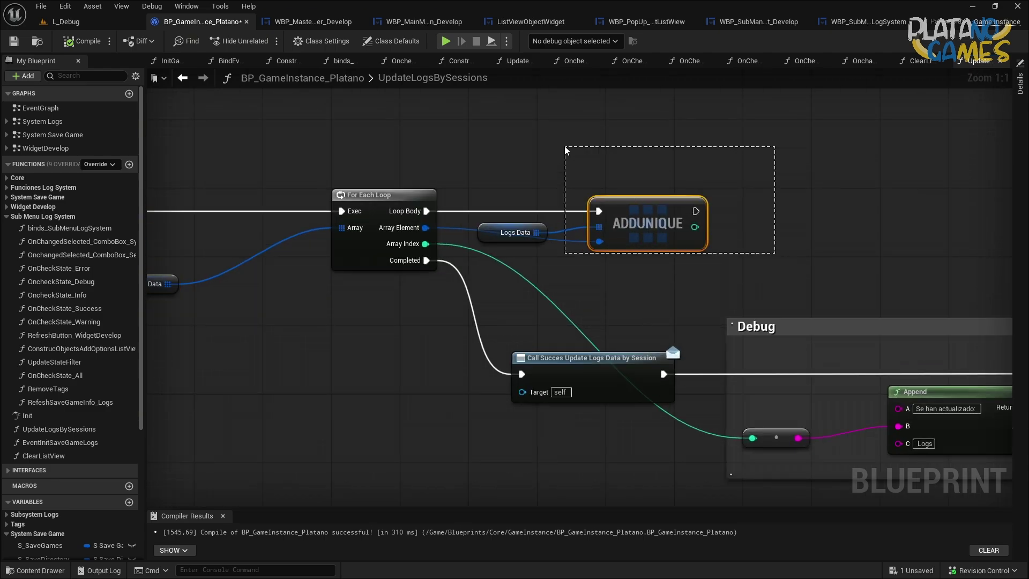
right_click_drag(556, 158, 829, 181)
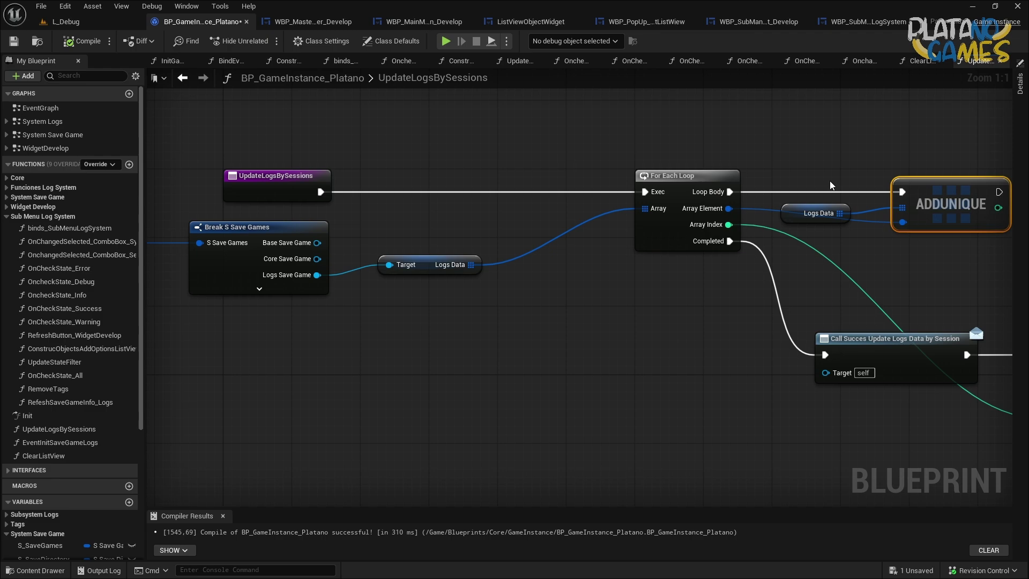
left_click(837, 223)
right_click_drag(228, 150, 308, 231)
Paste a second Logs Data and insert a Clear node on it before the For Each Loop.
key("ctrl+c")
key("ctrl+v")
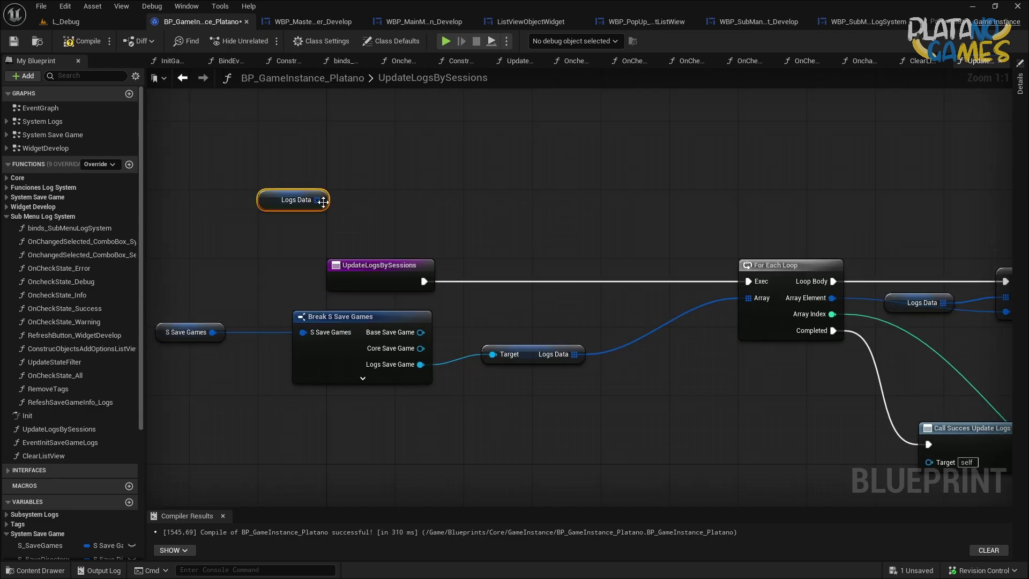
mouse_move(317, 200)
left_mouse_down()
mouse_move(469, 224)
mouse_move(584, 287)
left_mouse_up()
type("clear")
key("Return")
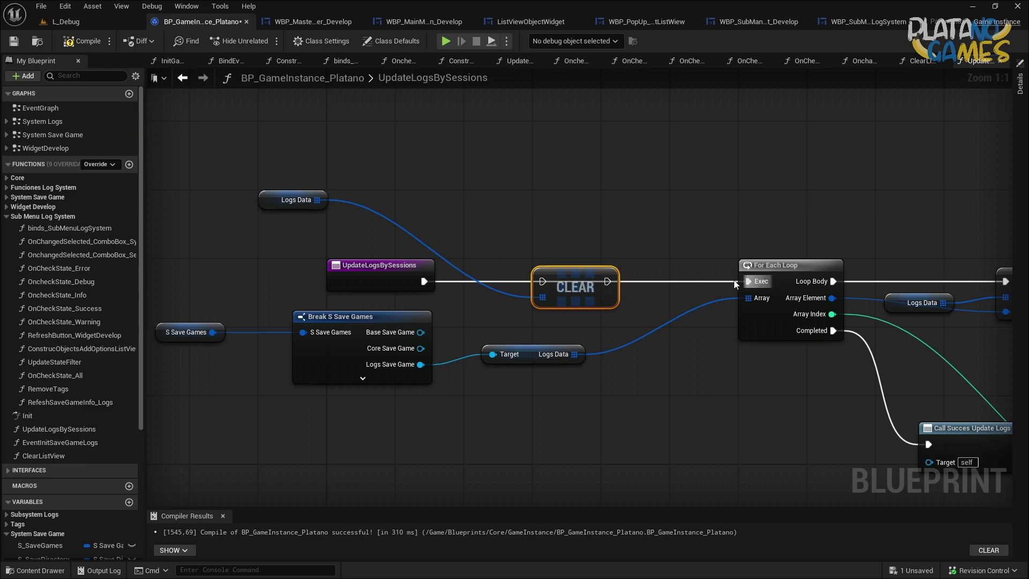
left_click_drag(749, 282, 543, 282, "ctrl")
left_click_drag(607, 281, 749, 281)
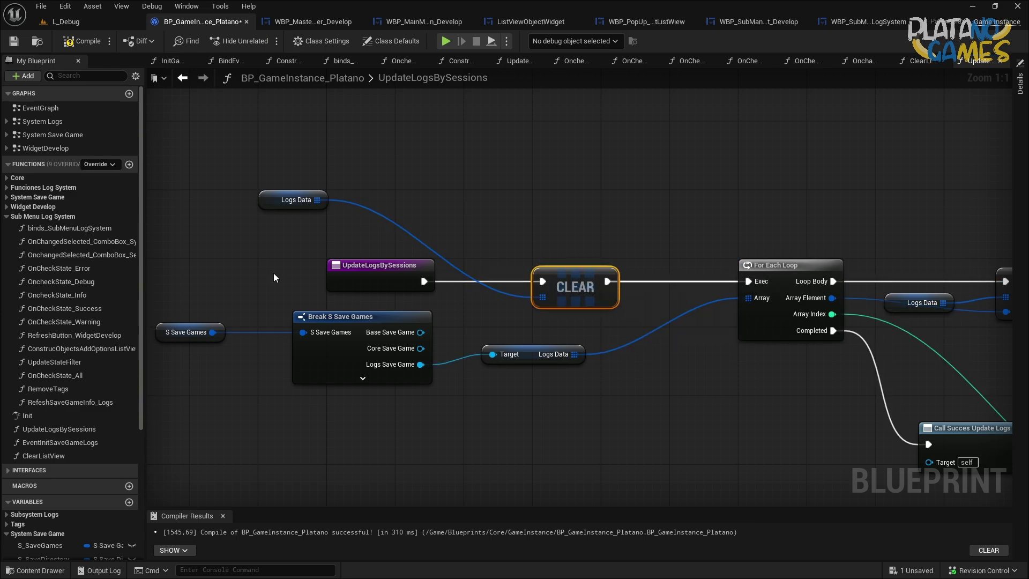
right_click_drag(361, 273, 609, 262)
mouse_move(609, 262)
left_mouse_down()
mouse_move(343, 252)
mouse_move(339, 277)
left_mouse_up()
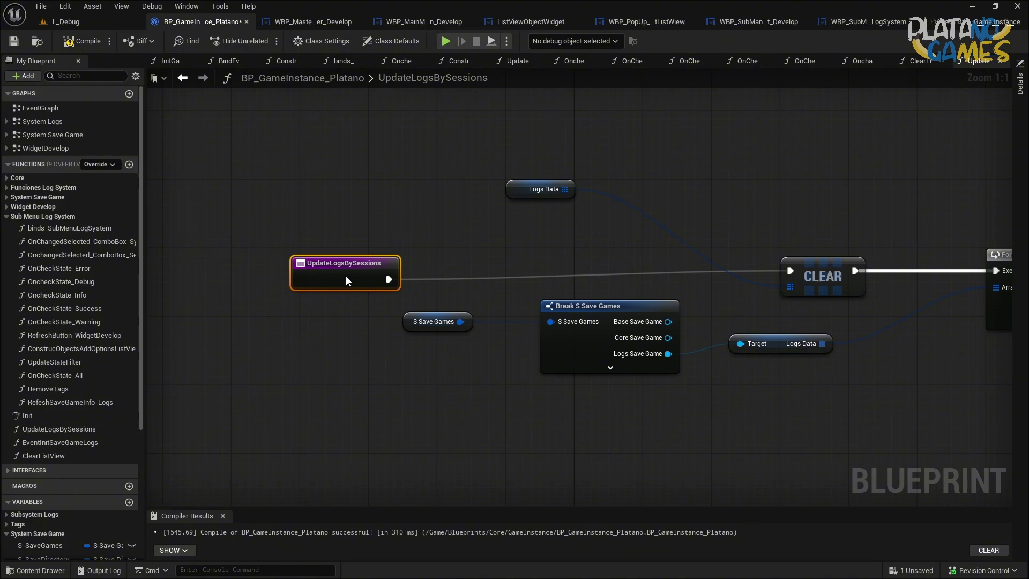
Add an Is Not Empty check on Logs Data driving a new Branch node.
mouse_move(544, 190)
left_mouse_down()
mouse_move(416, 190)
mouse_move(514, 168)
left_mouse_up()
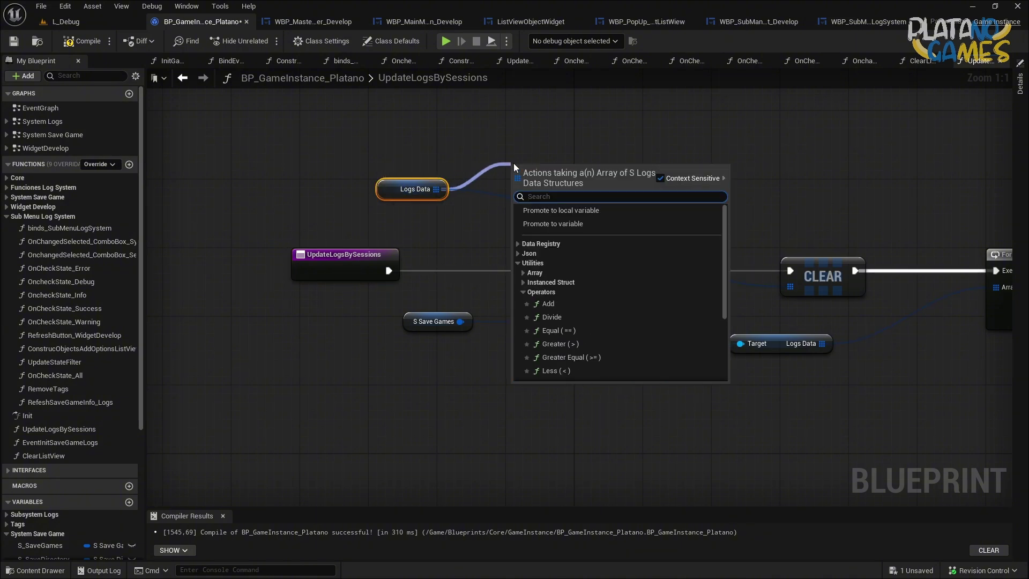
type("is empt")
key("Down")
key("Return")
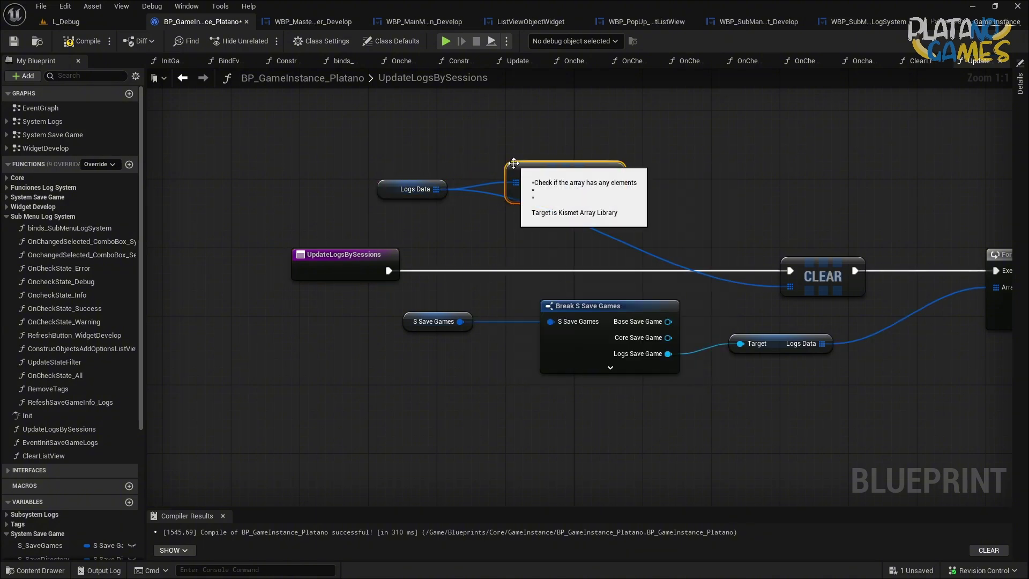
left_click_drag(613, 182, 624, 264)
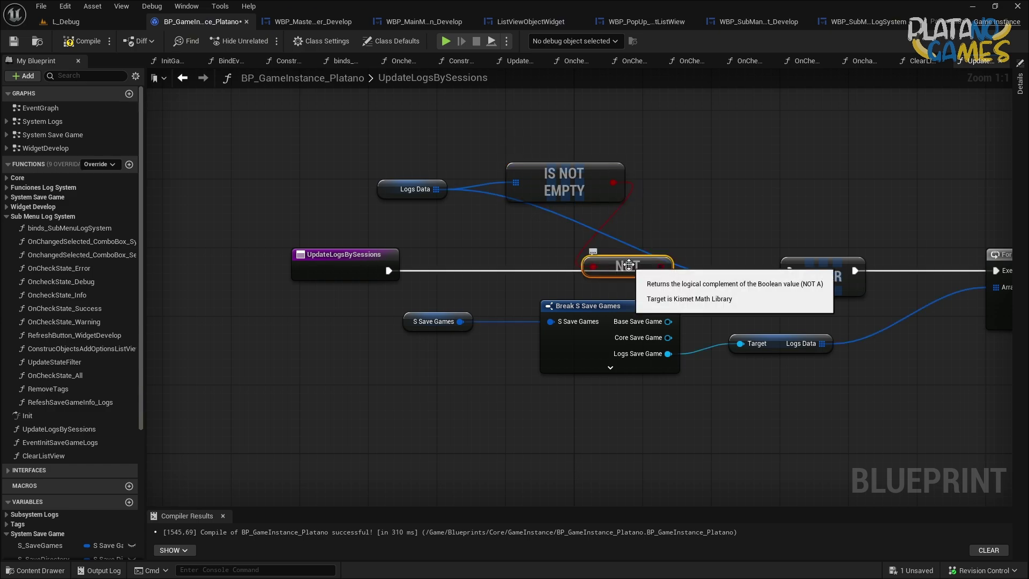
key("Delete")
left_click_drag(612, 183, 697, 278)
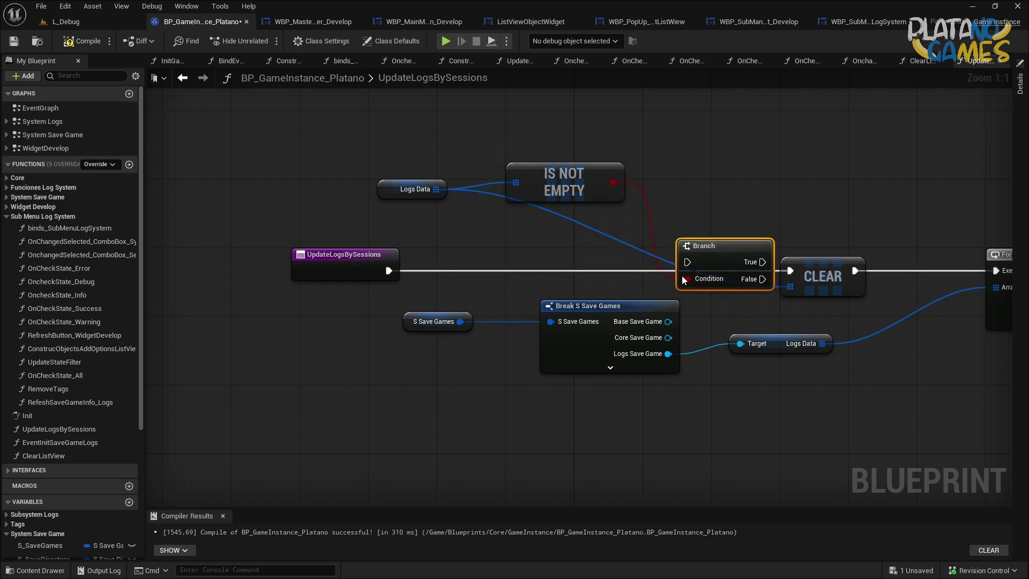
Wire entry into the Branch, True through Clear, False straight to the For Each Loop.
left_click_drag(790, 271, 662, 271, "ctrl")
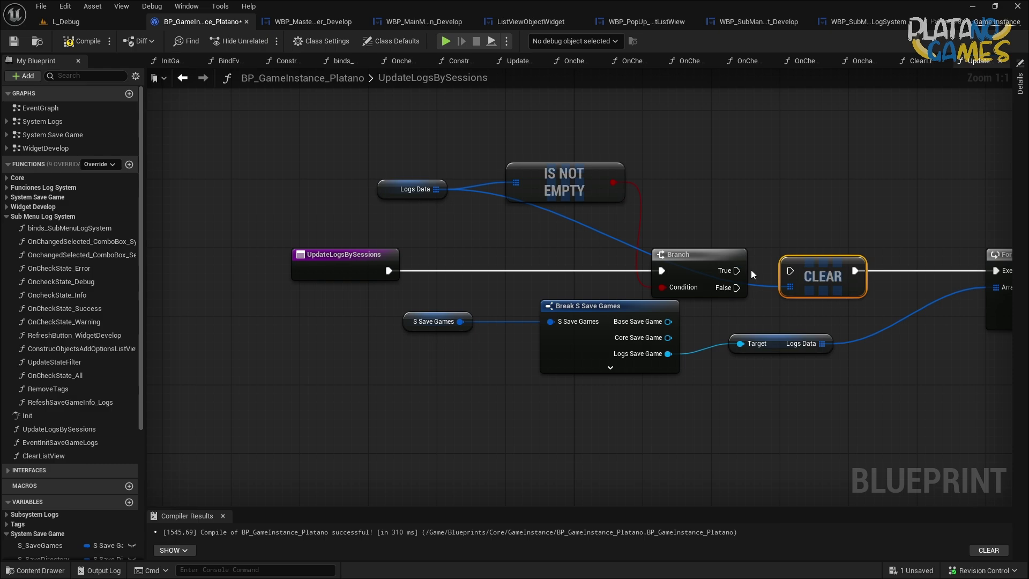
mouse_move(737, 271)
left_mouse_down()
mouse_move(790, 271)
mouse_move(809, 215)
left_mouse_up()
right_click_drag(809, 216, 662, 205)
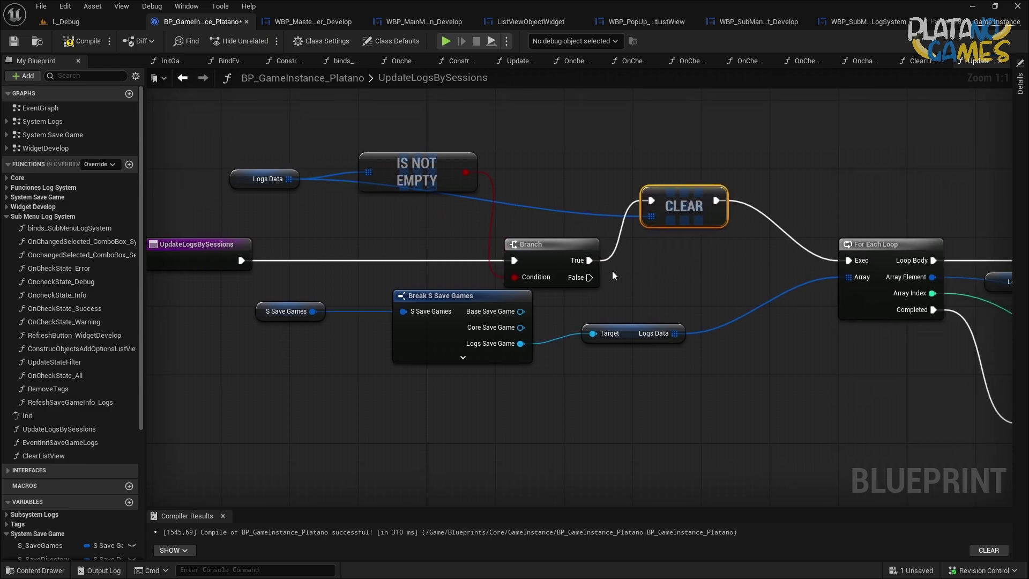
left_click_drag(589, 277, 854, 265)
left_click_drag(567, 263, 541, 245)
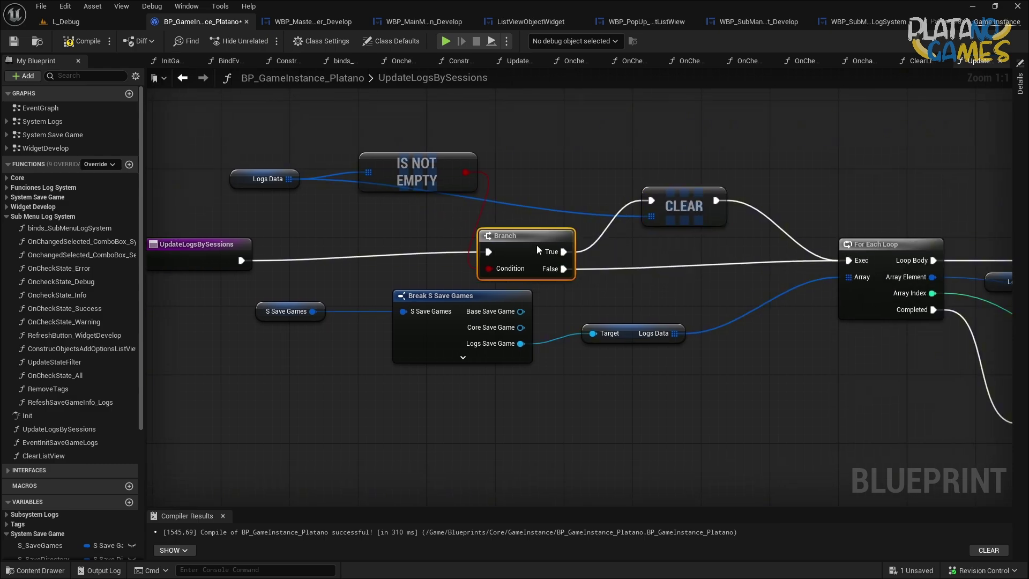
left_click_drag(250, 255, 252, 238)
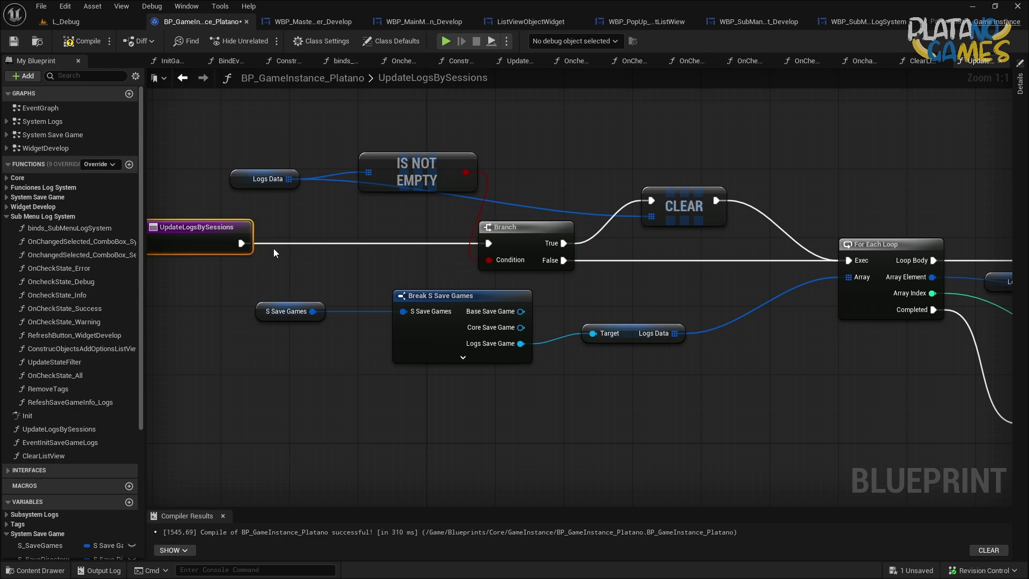
right_click_drag(616, 339, 273, 262)
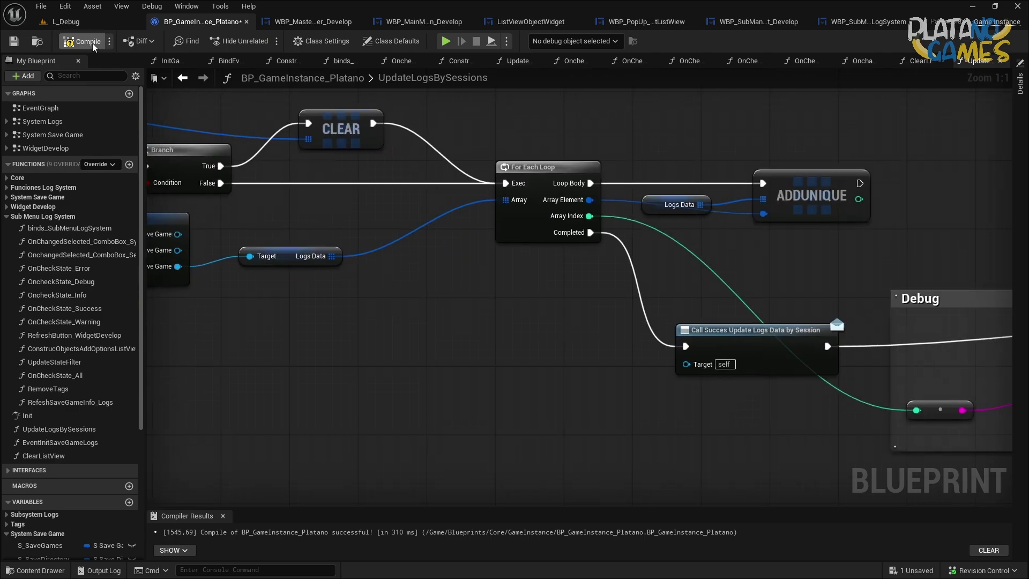
Save, then in preview pick session 2025-10-1_12-6-33 and scroll its reloaded log entries.
left_click(15, 42)
left_click(446, 41)
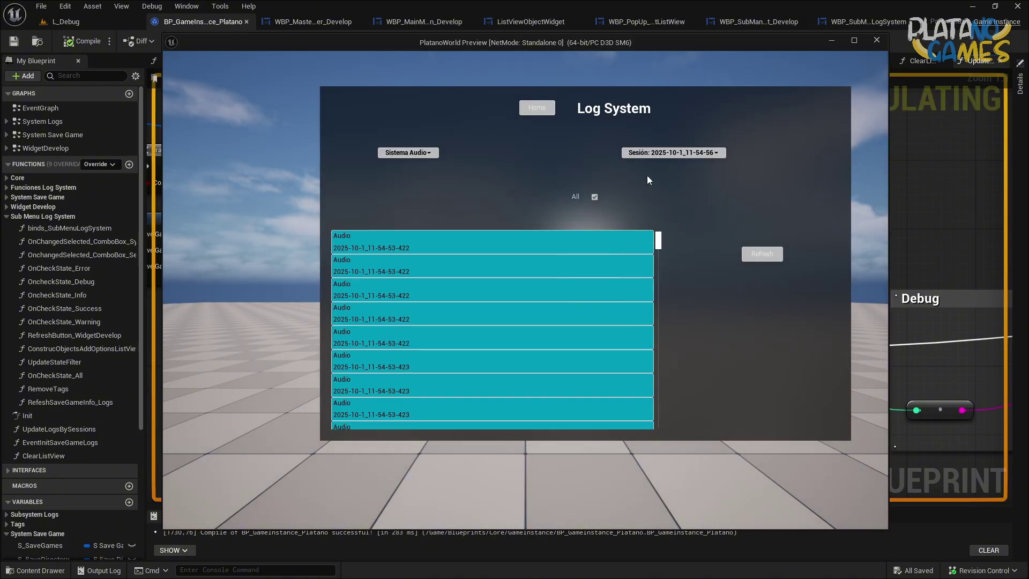
left_click(657, 154)
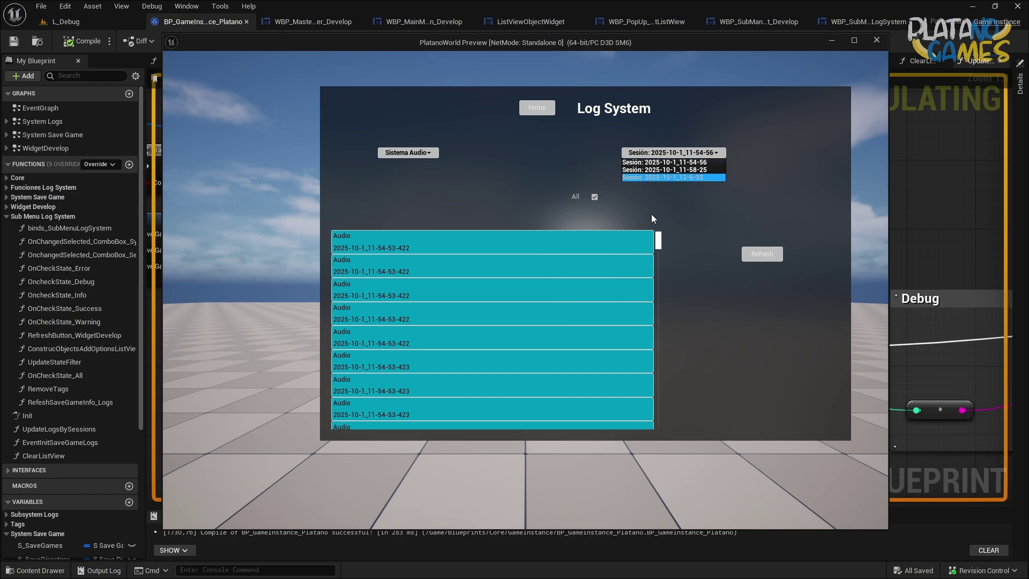
key("Return")
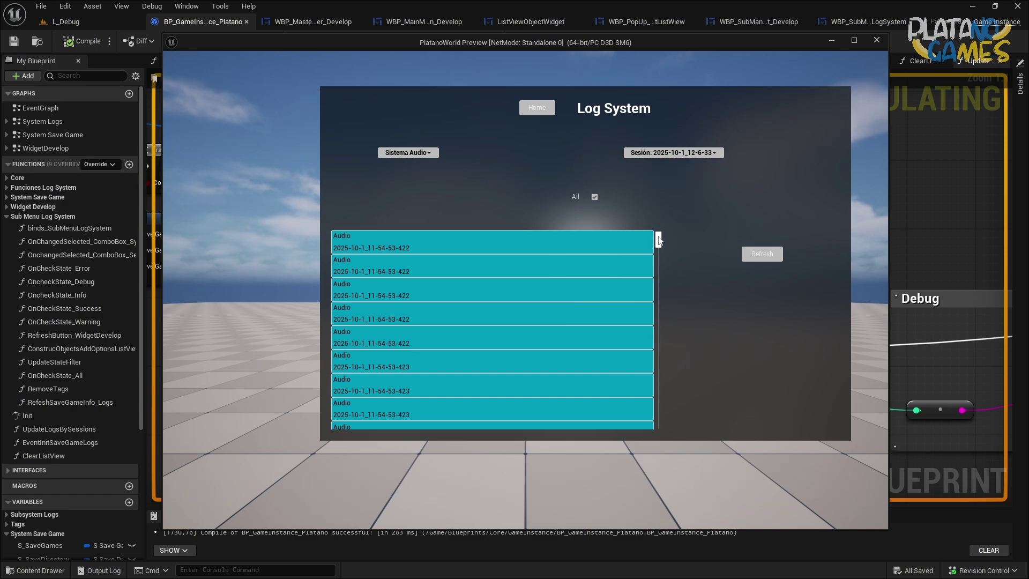
left_click_drag(659, 241, 659, 364)
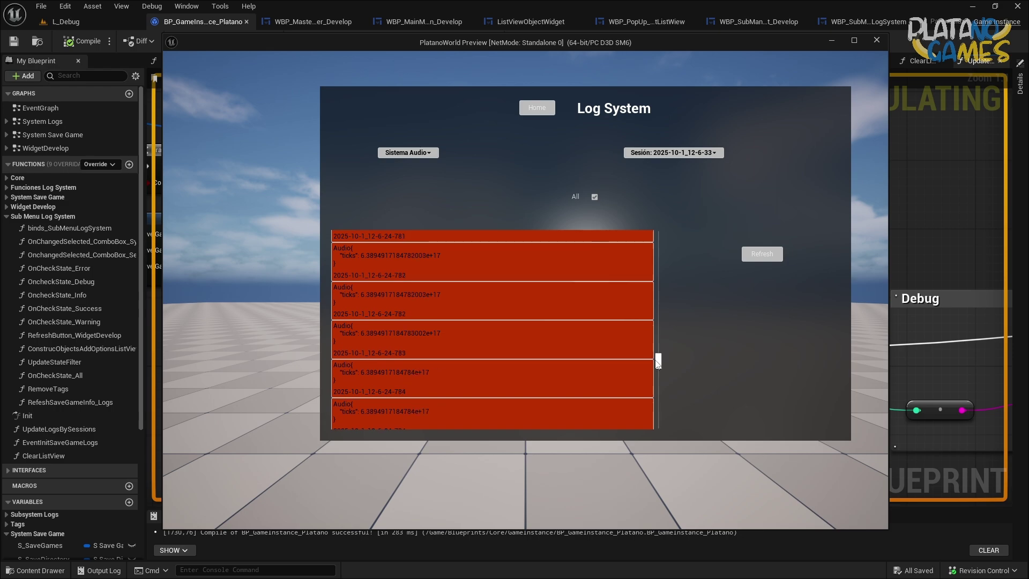
mouse_move(658, 364)
left_mouse_down()
mouse_move(648, 381)
mouse_move(659, 183)
left_mouse_up()
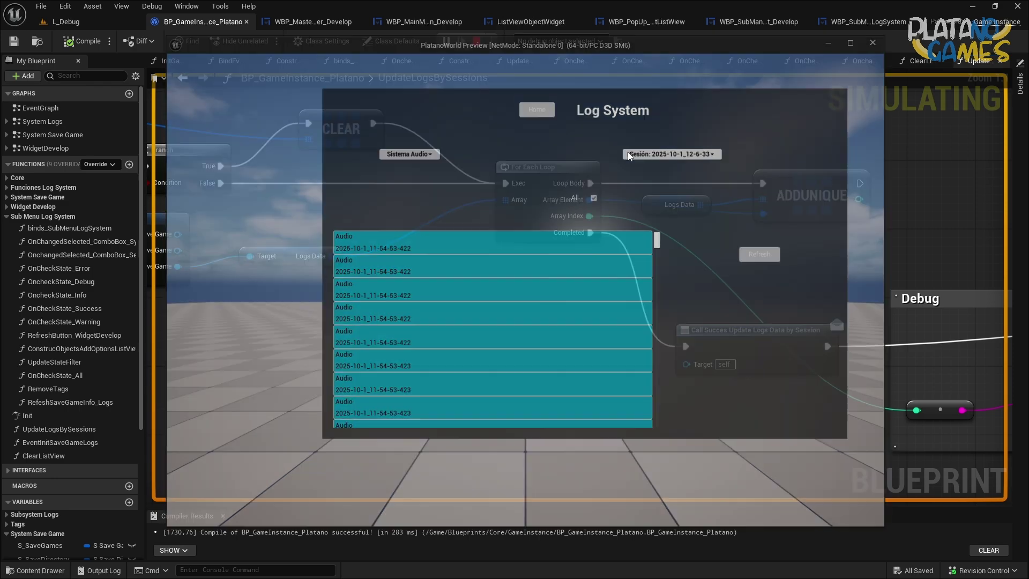
Move the Logs Data, Is Not Empty and Clear nodes up together, then reposition Logs Data alone.
scroll(476, 258, "down", 2)
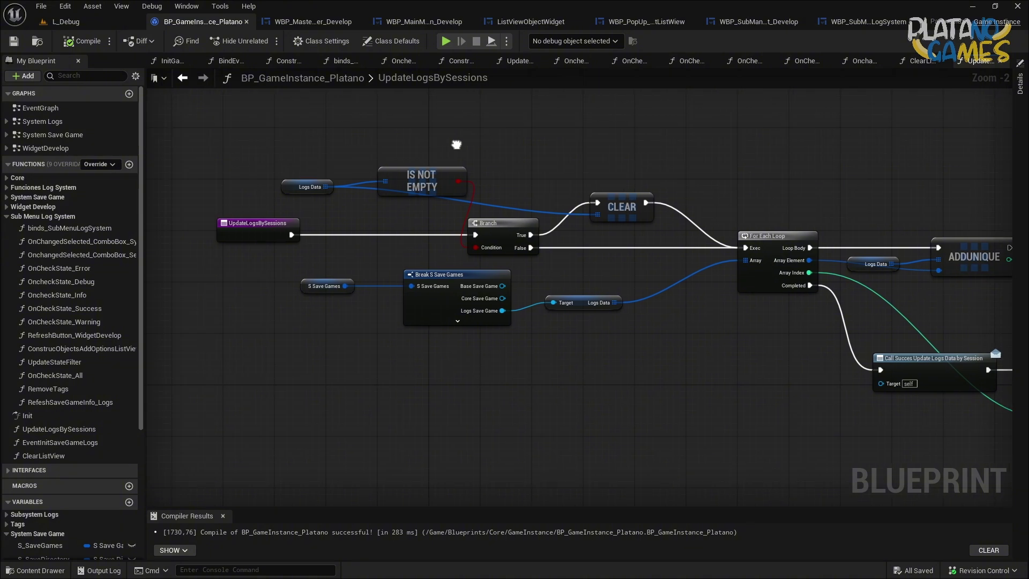
left_click_drag(345, 154, 680, 231)
scroll(464, 159, "up", 2)
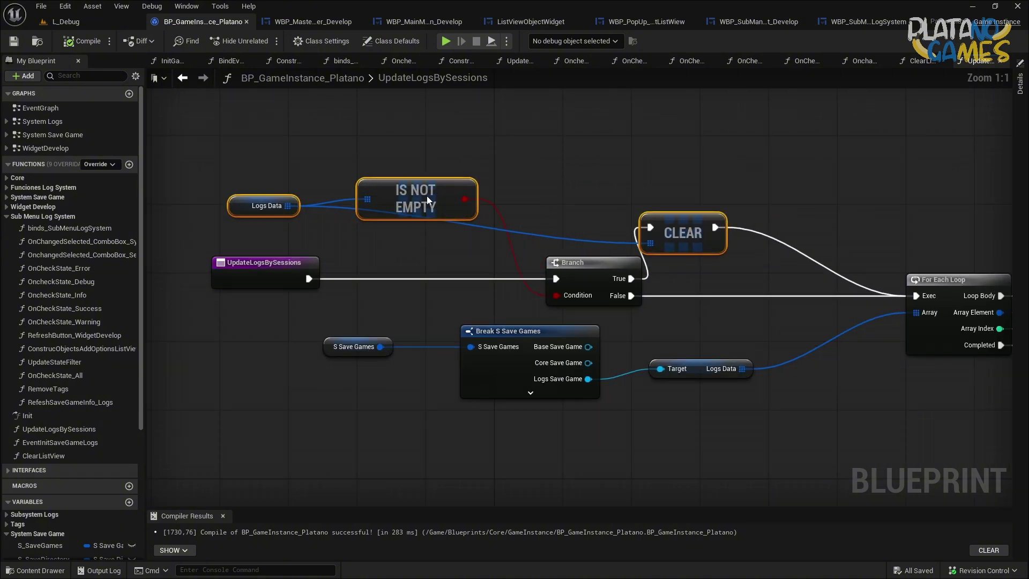
left_click_drag(428, 200, 504, 175)
left_click(315, 184)
mouse_move(315, 184)
left_mouse_down()
mouse_move(272, 238)
mouse_move(273, 219)
left_mouse_up()
scroll(378, 265, "down", 3)
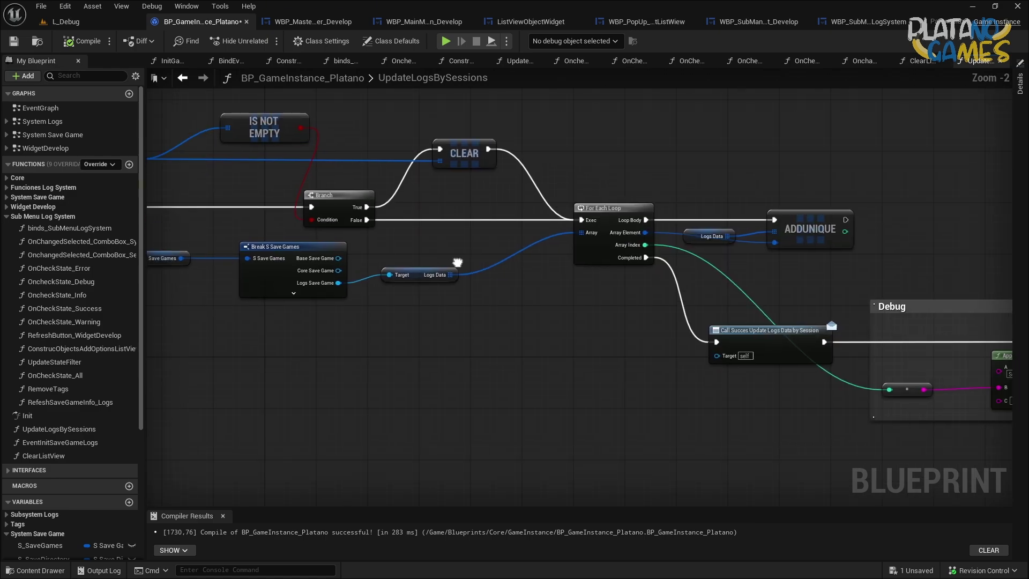
scroll(290, 153, "up", 2)
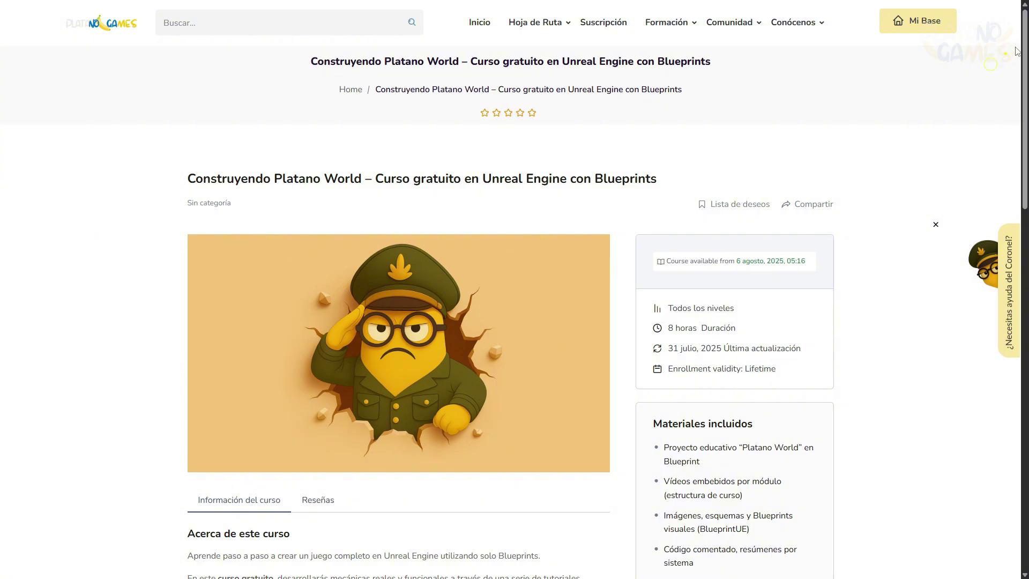
Scroll down the Construyendo Platano World course description.
scroll(515, 290, "down", 3)
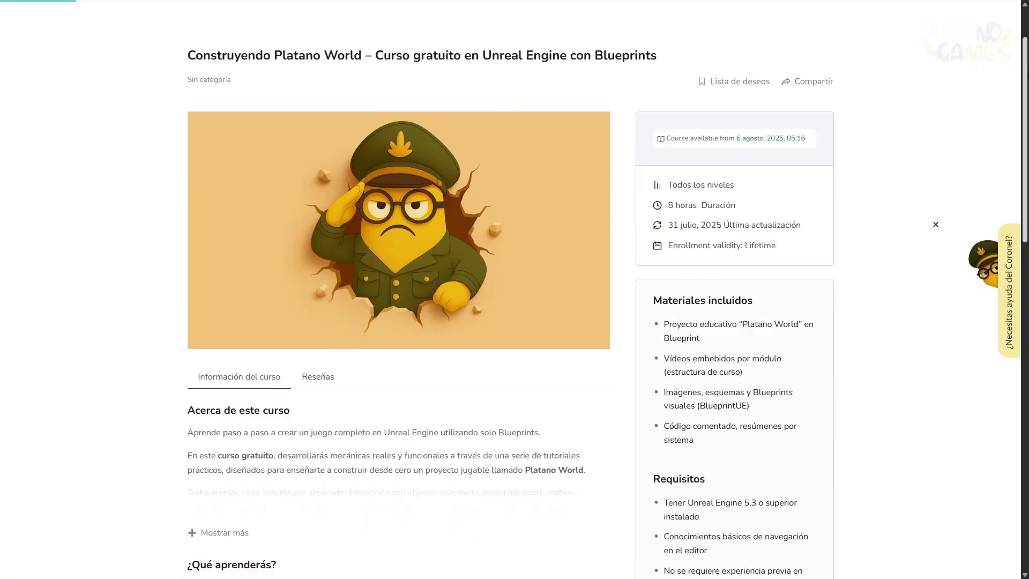